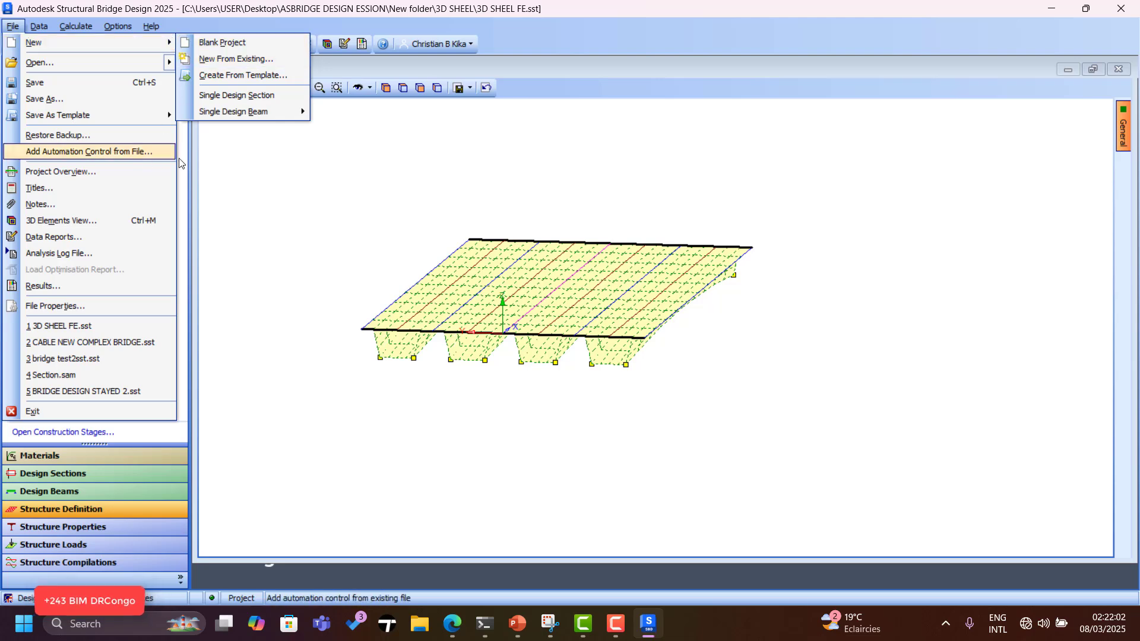
Create a blank new project using the Eurocode + UK Annexes design code.
{"action": "left_click", "coordinate": [267, 178]}
{"action": "left_click", "coordinate": [11, 45]}
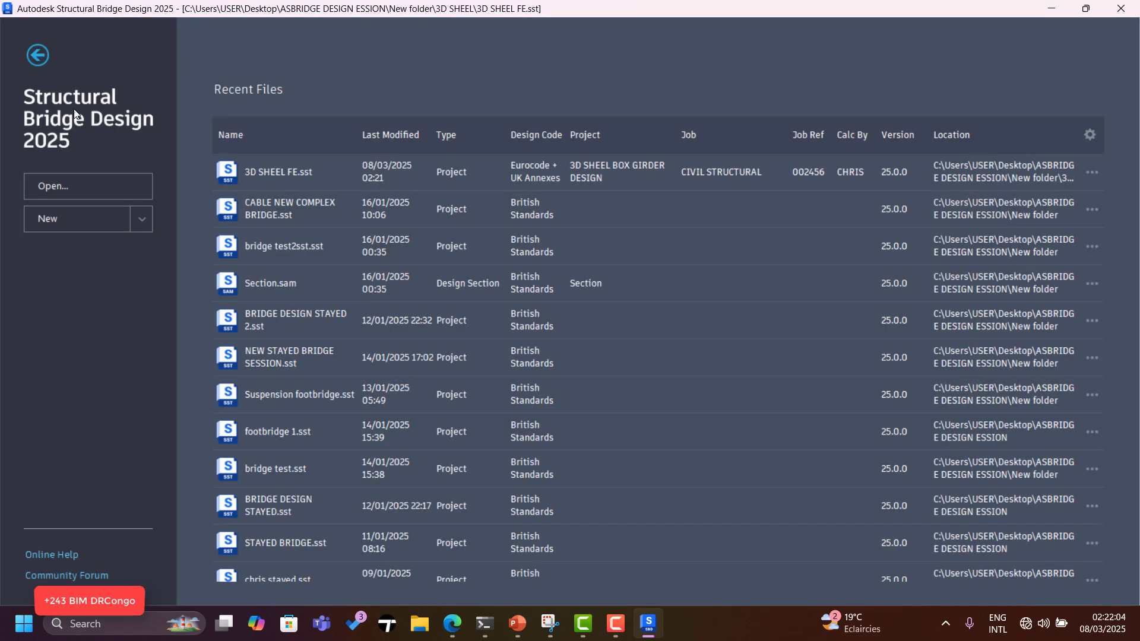
{"action": "left_click", "coordinate": [140, 219]}
{"action": "left_click", "coordinate": [118, 249]}
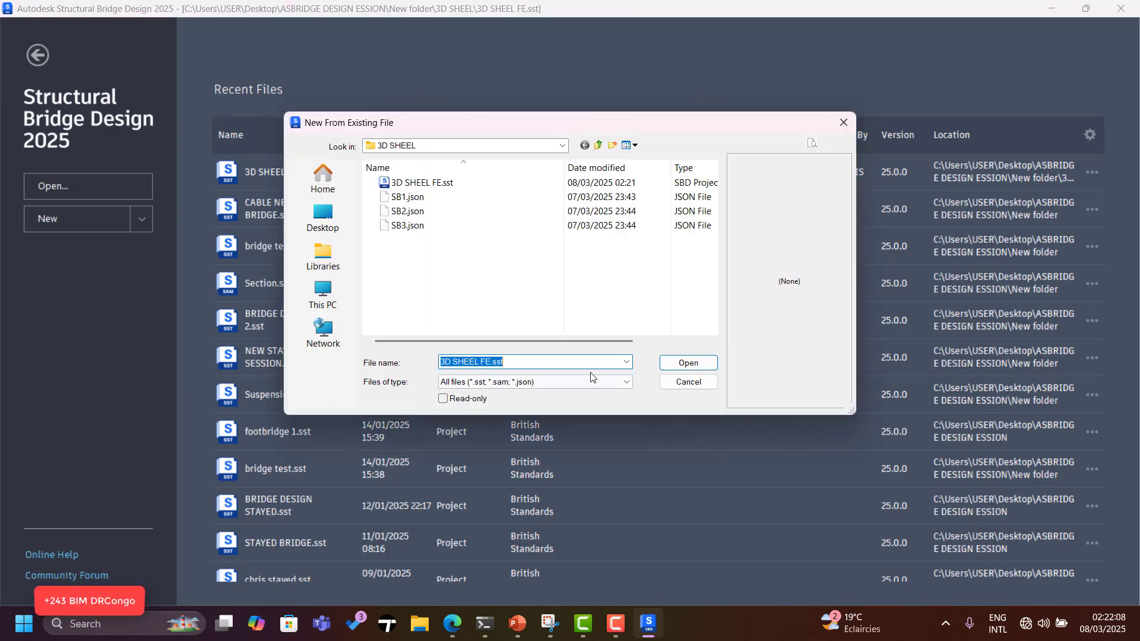
{"action": "left_click", "coordinate": [842, 124]}
{"action": "left_click", "coordinate": [52, 223]}
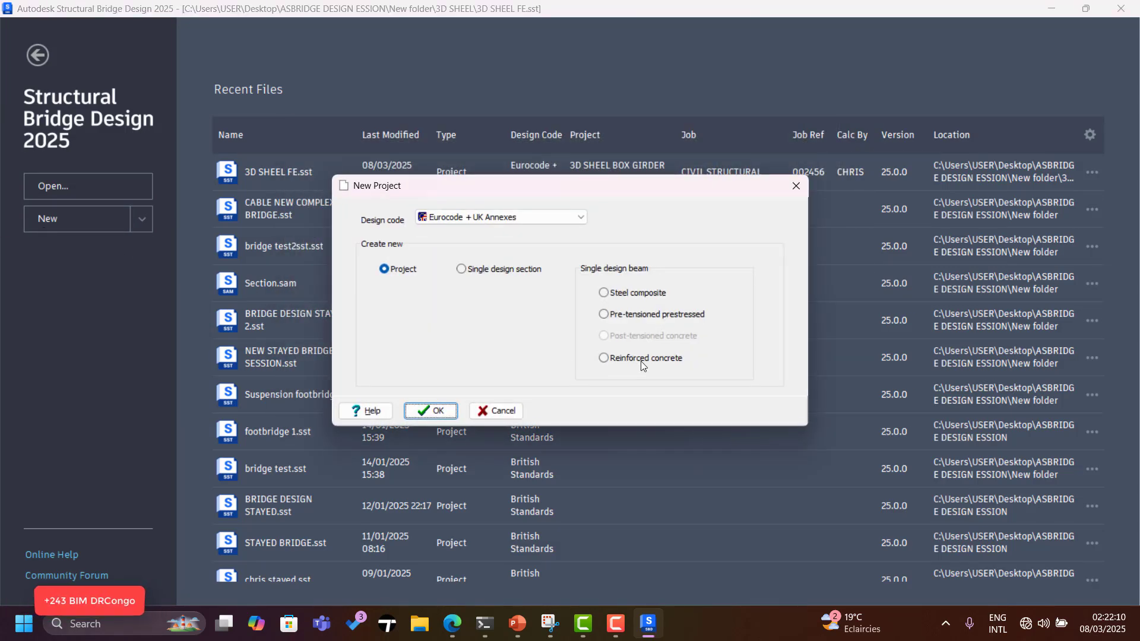
{"action": "left_click", "coordinate": [547, 220]}
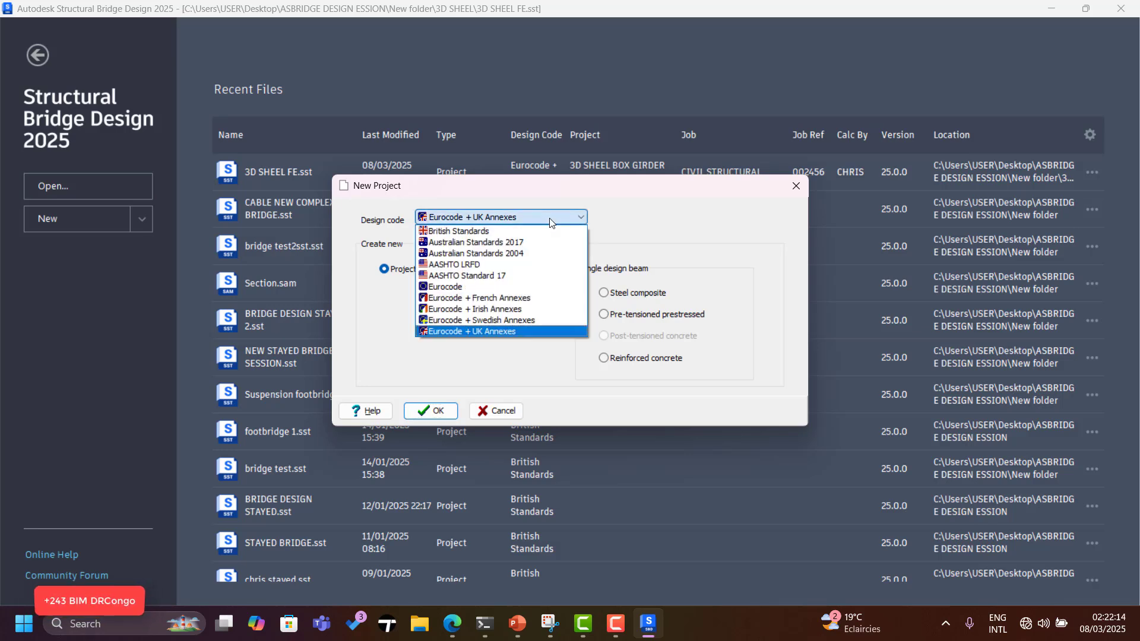
{"action": "left_click", "coordinate": [508, 360]}
{"action": "left_click", "coordinate": [527, 219]}
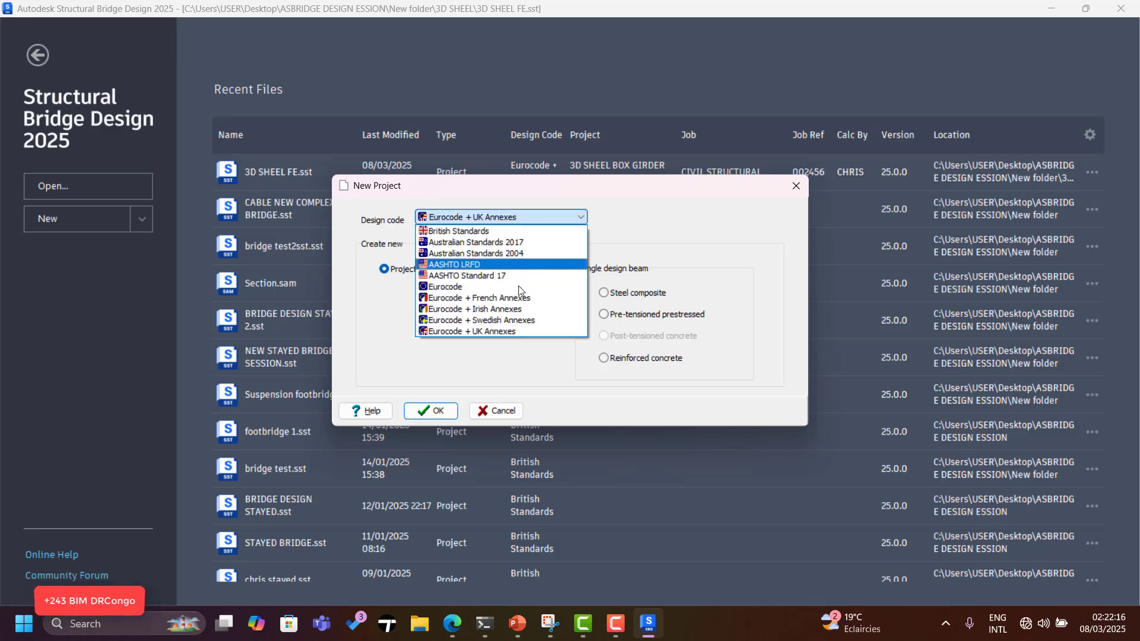
{"action": "left_click", "coordinate": [511, 331]}
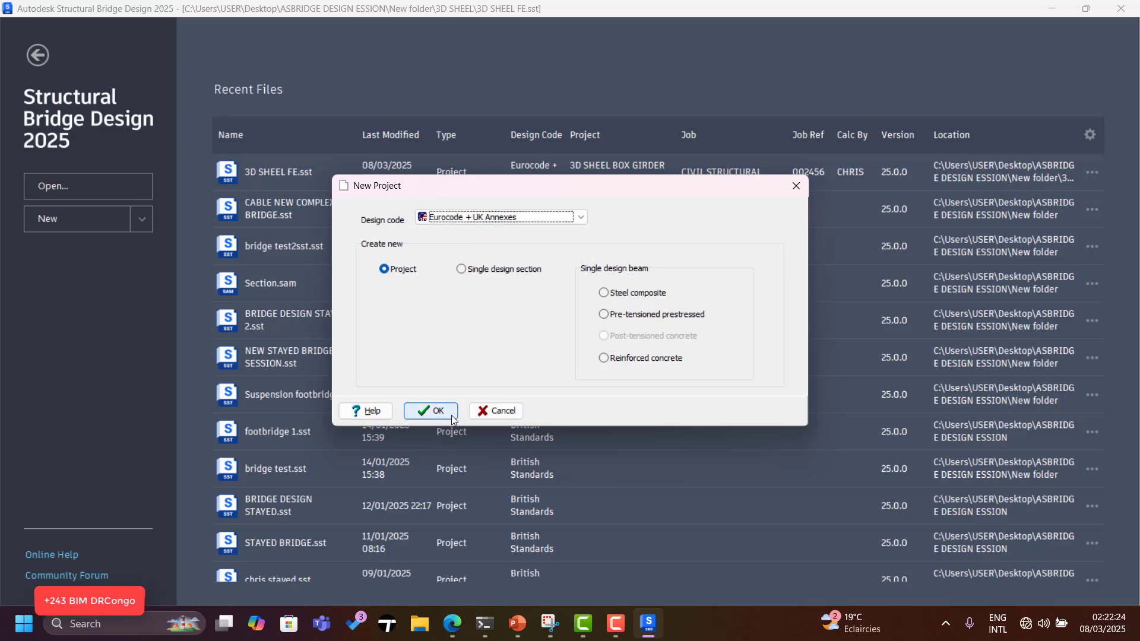
{"action": "left_click", "coordinate": [432, 412]}
Clear the old data and add parabola-rectangle and rectangular C40/50 concrete materials.
{"action": "left_click", "coordinate": [600, 311]}
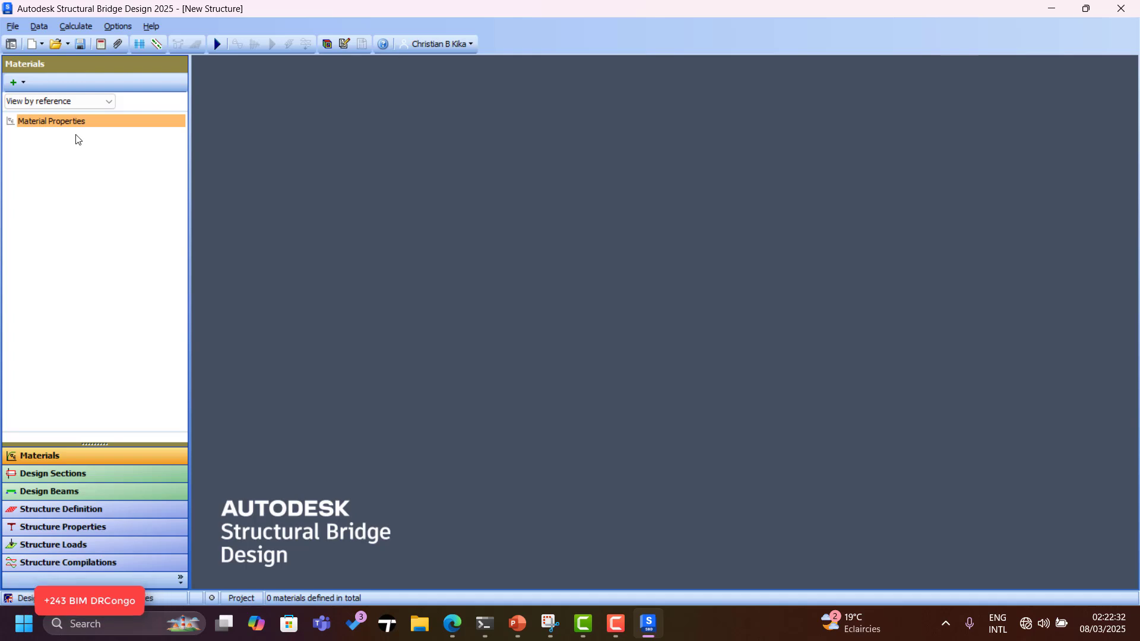
{"action": "left_click", "coordinate": [23, 82]}
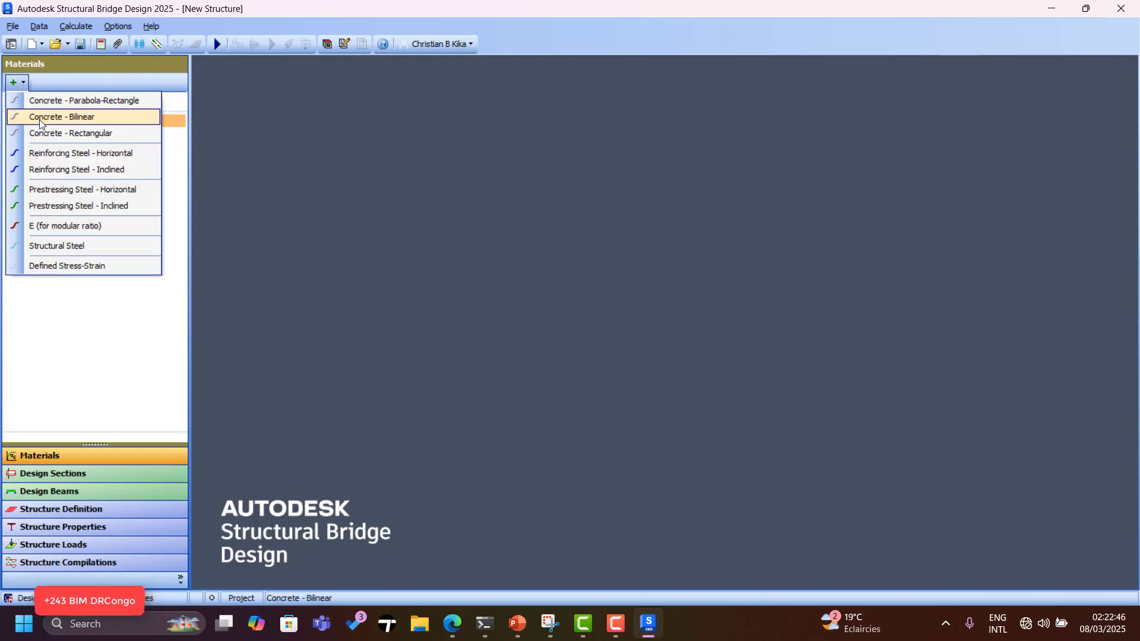
{"action": "left_click", "coordinate": [53, 102]}
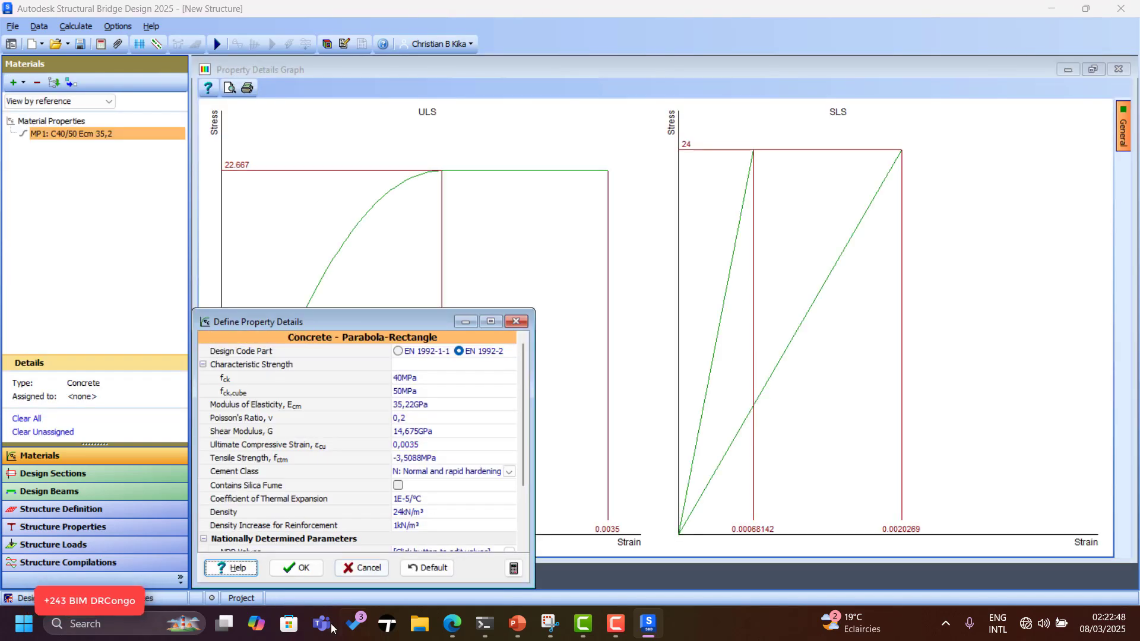
{"action": "left_click", "coordinate": [304, 569]}
{"action": "left_click", "coordinate": [23, 82]}
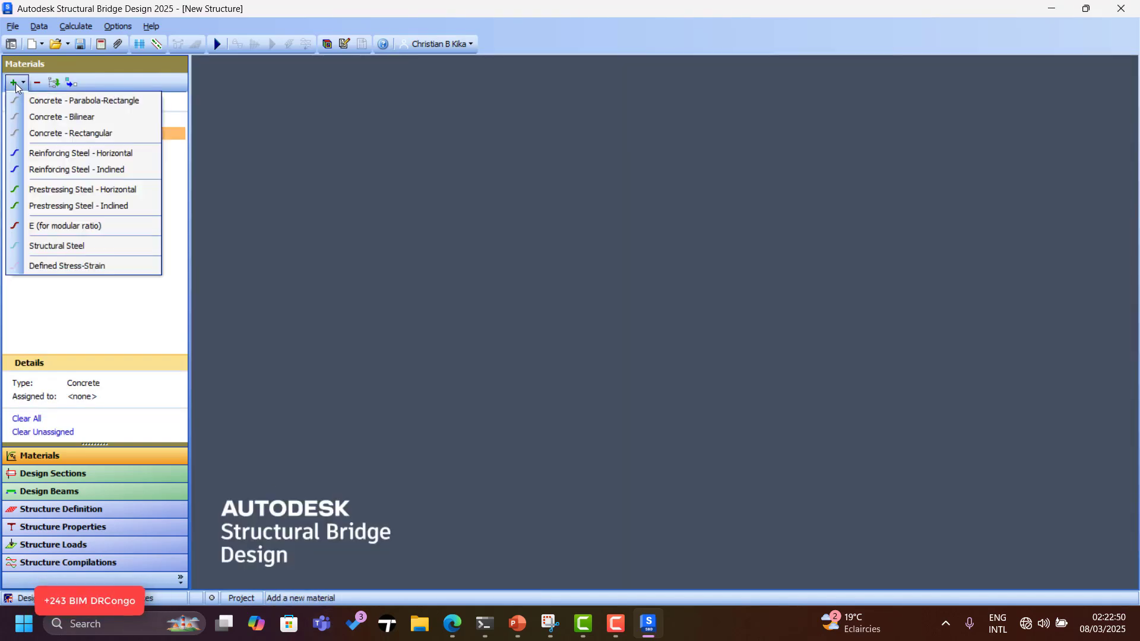
{"action": "left_click", "coordinate": [77, 134]}
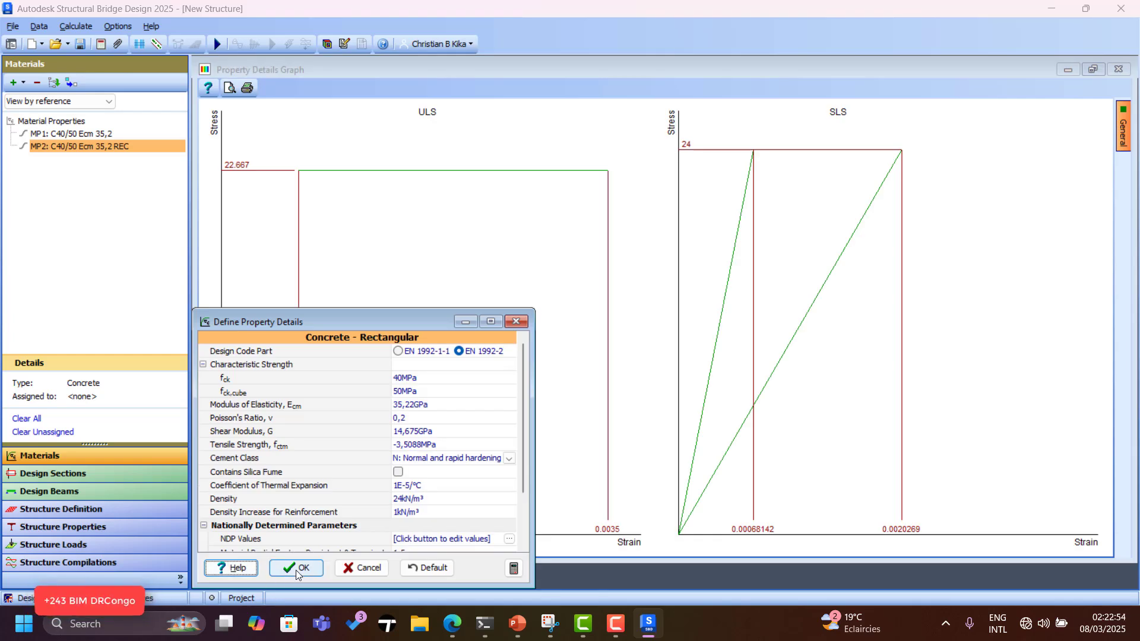
{"action": "left_click", "coordinate": [296, 569]}
Add Grade 500 reinforcing steel and Grade 1637 prestressing steel, discarding an inclined prestressing material.
{"action": "left_click", "coordinate": [24, 83]}
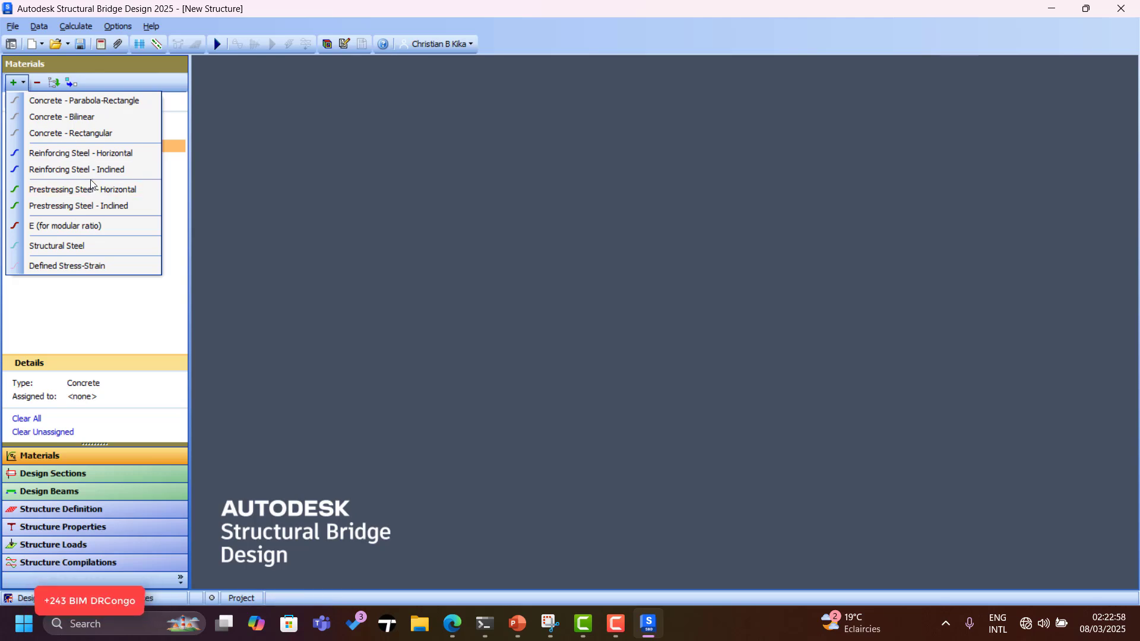
{"action": "left_click", "coordinate": [112, 158]}
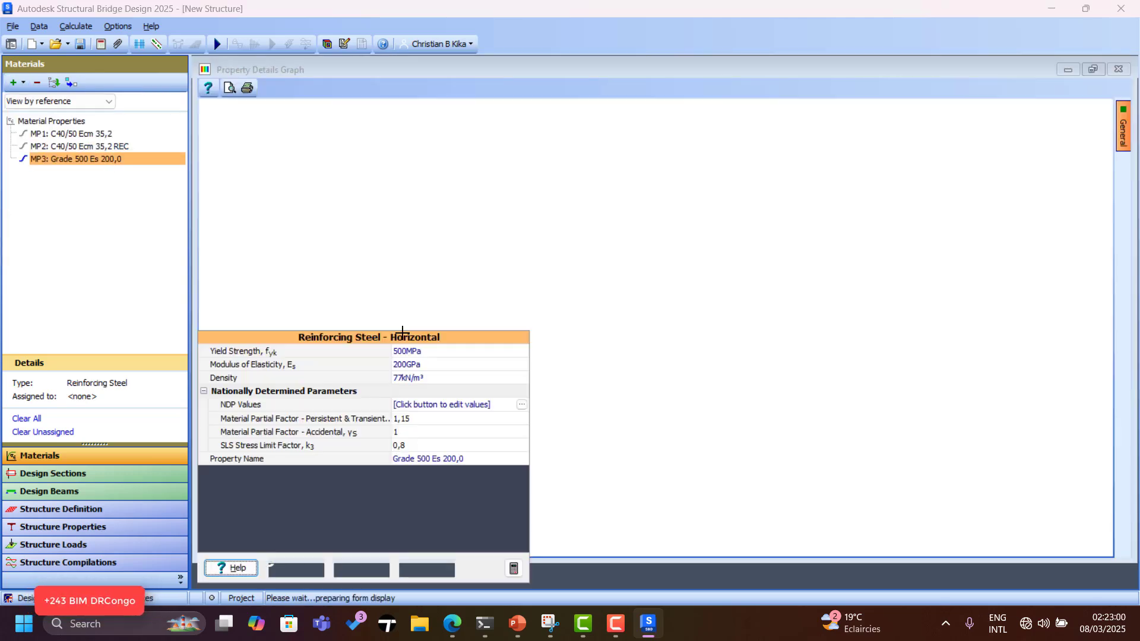
{"action": "left_click", "coordinate": [296, 568]}
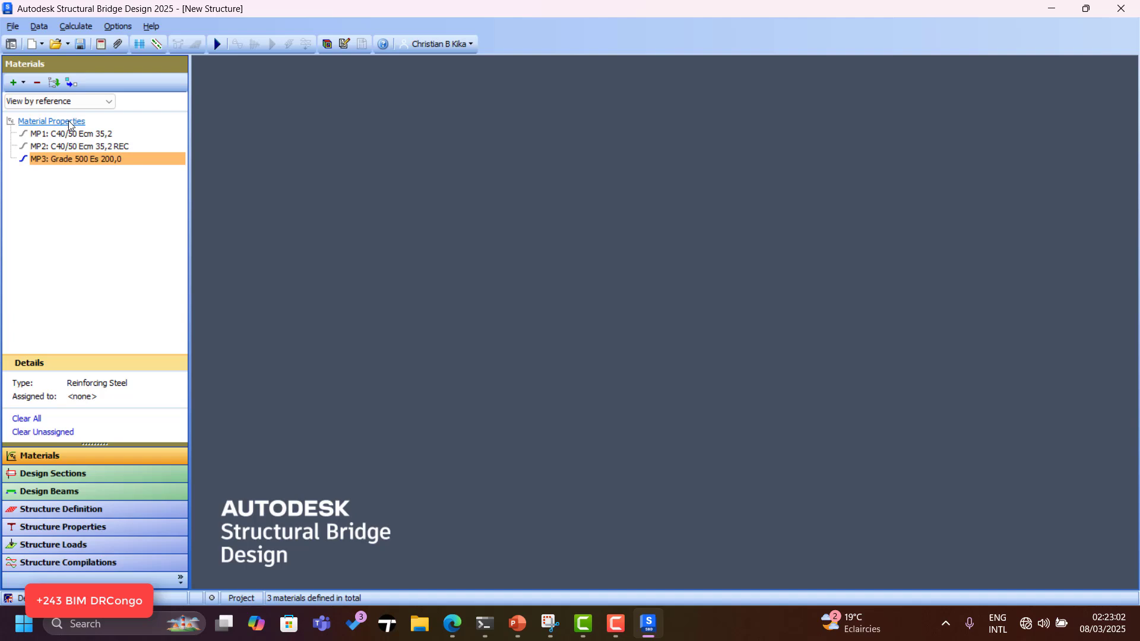
{"action": "left_click", "coordinate": [23, 83]}
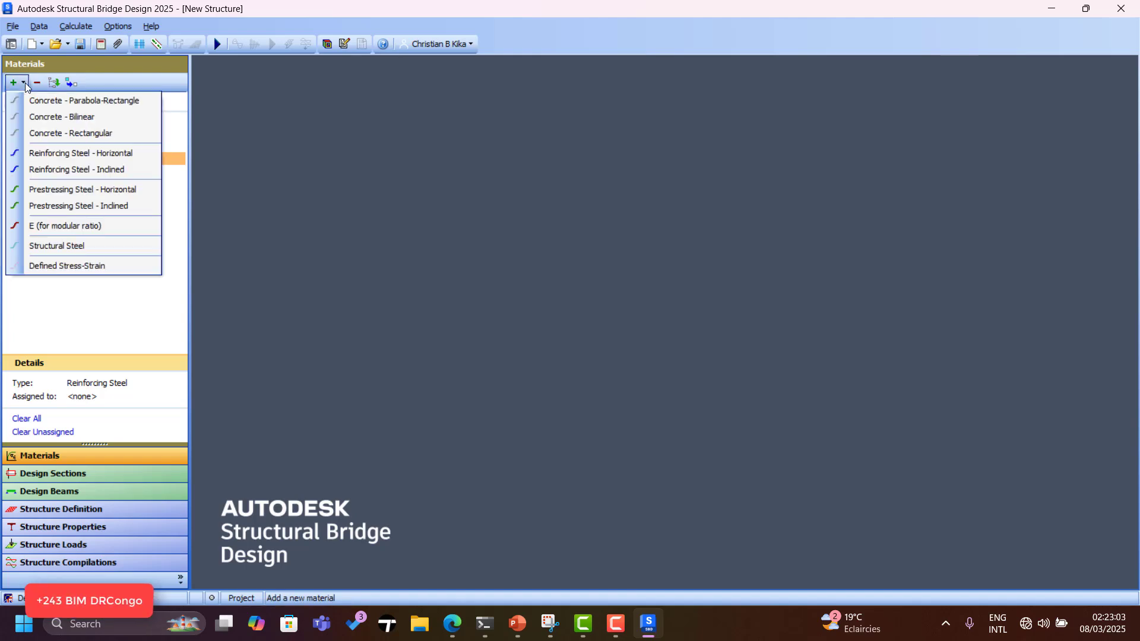
{"action": "left_click", "coordinate": [70, 194]}
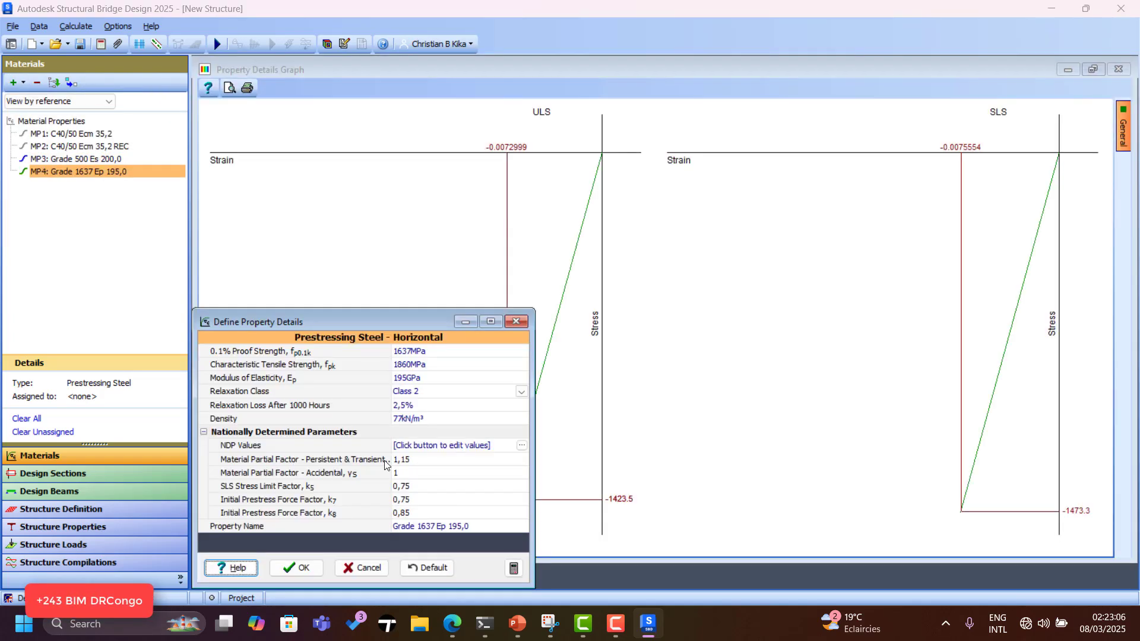
{"action": "left_click", "coordinate": [296, 569]}
{"action": "left_click", "coordinate": [23, 83]}
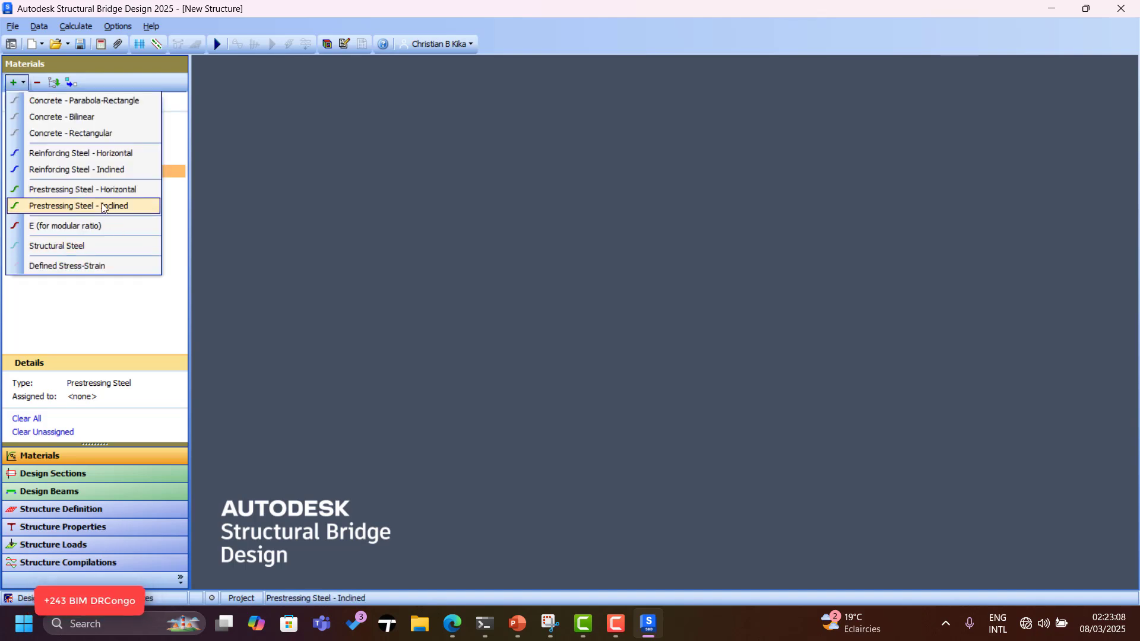
{"action": "left_click", "coordinate": [106, 210]}
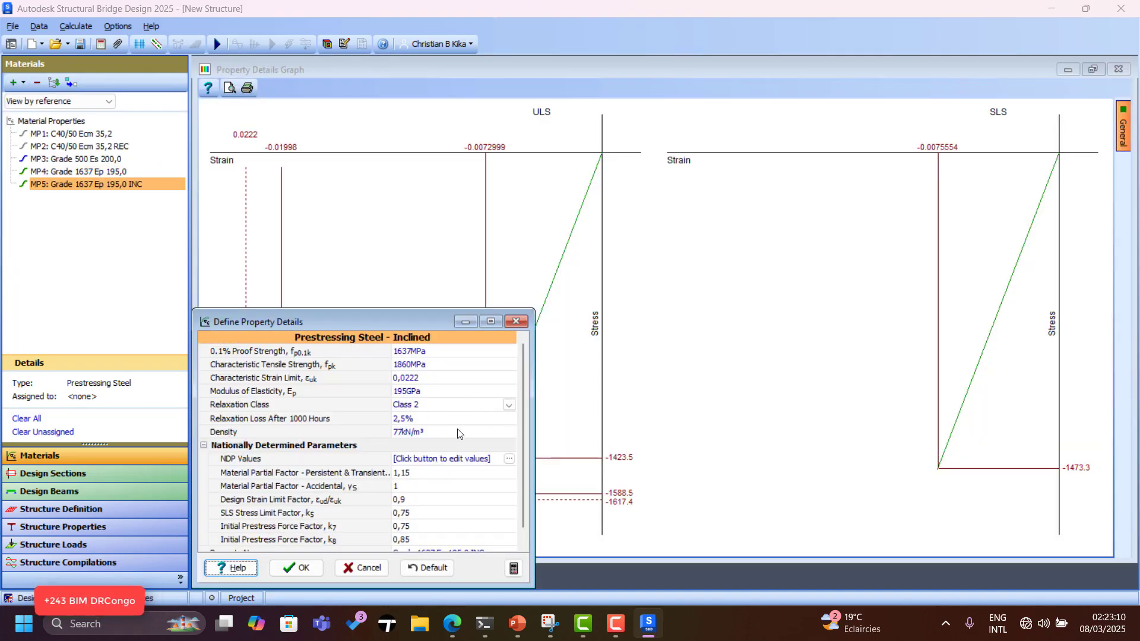
{"action": "scroll", "coordinate": [457, 459], "scroll_direction": "down", "scroll_amount": 1}
{"action": "scroll", "coordinate": [455, 451], "scroll_direction": "up", "scroll_amount": 1}
{"action": "left_click", "coordinate": [516, 322]}
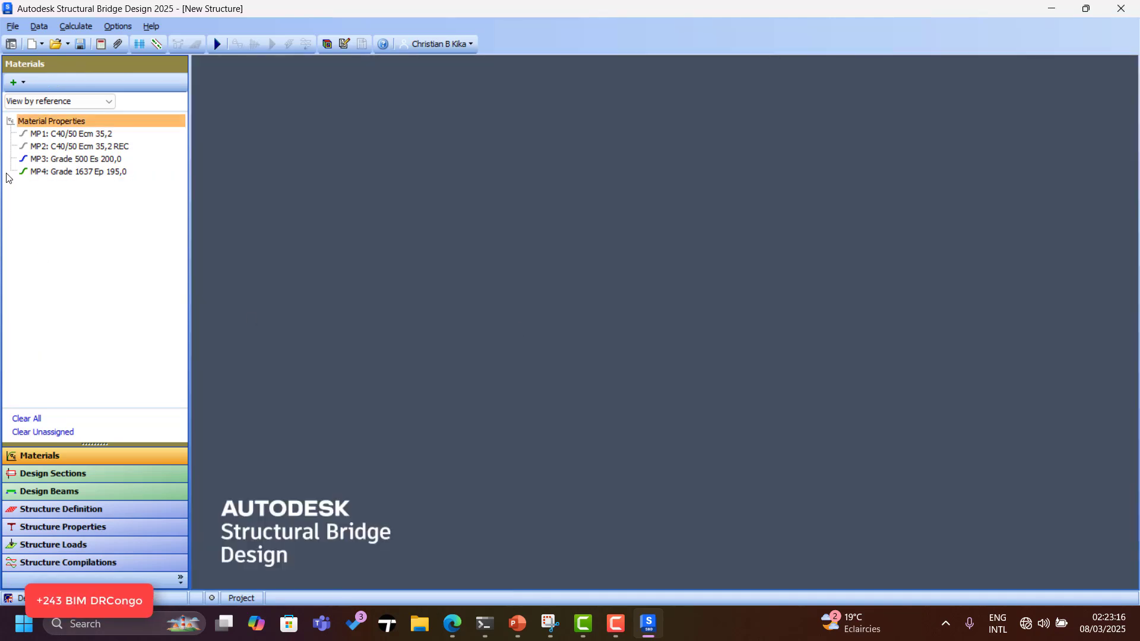
Add S355 structural steel and a defined-elastic stress-strain material.
{"action": "left_click", "coordinate": [23, 83]}
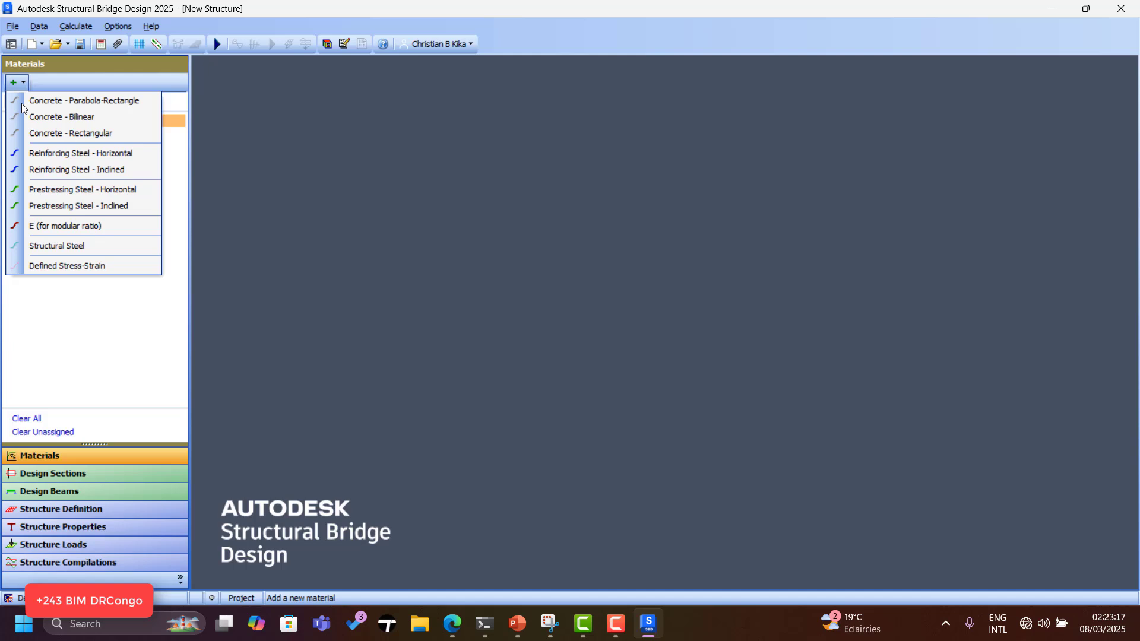
{"action": "left_click", "coordinate": [92, 252]}
{"action": "left_click", "coordinate": [297, 569]}
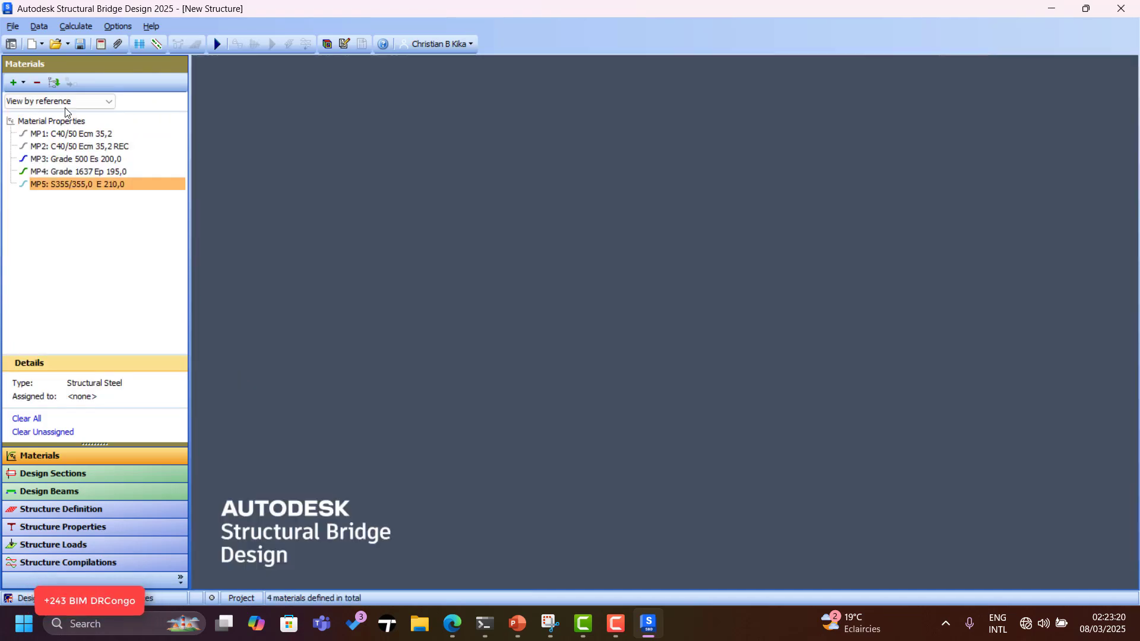
{"action": "left_click", "coordinate": [23, 83]}
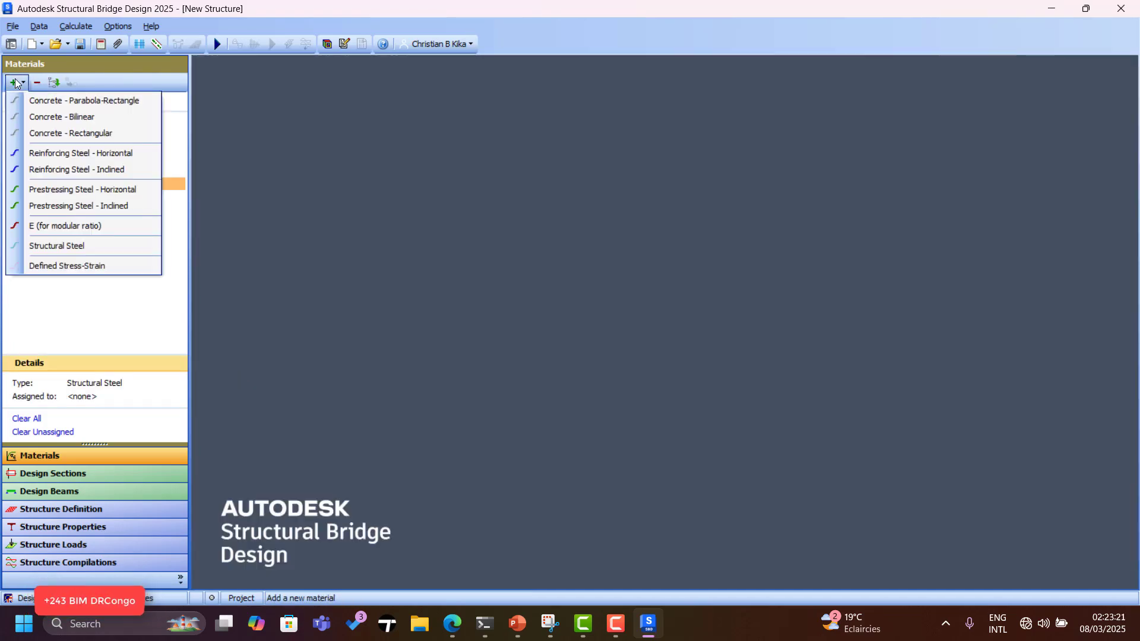
{"action": "left_click", "coordinate": [87, 272]}
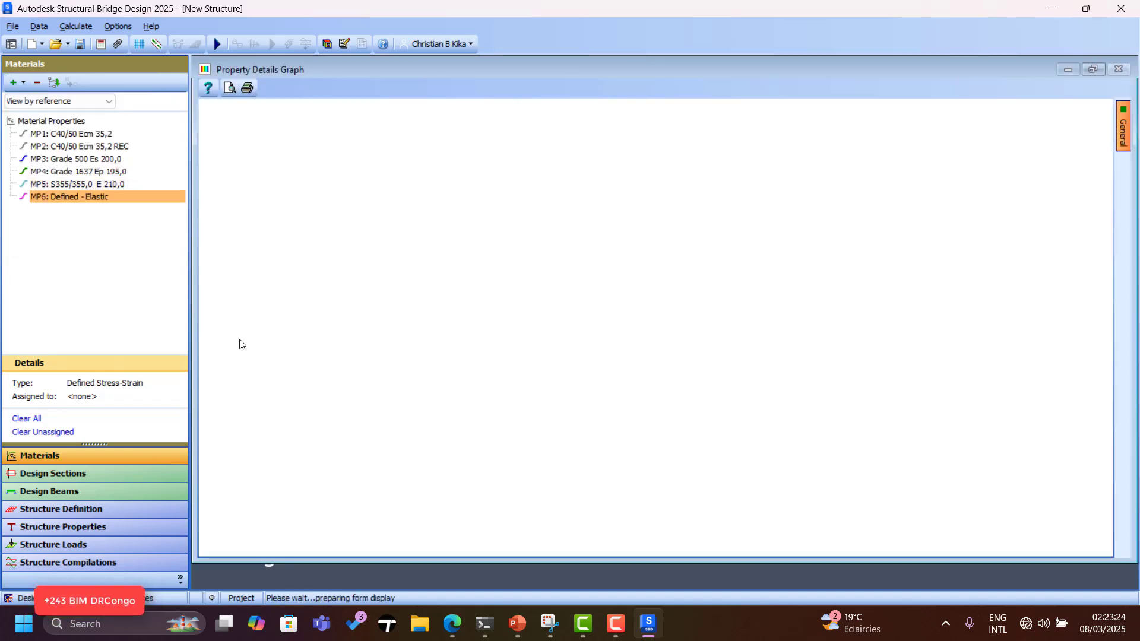
{"action": "left_click", "coordinate": [290, 566]}
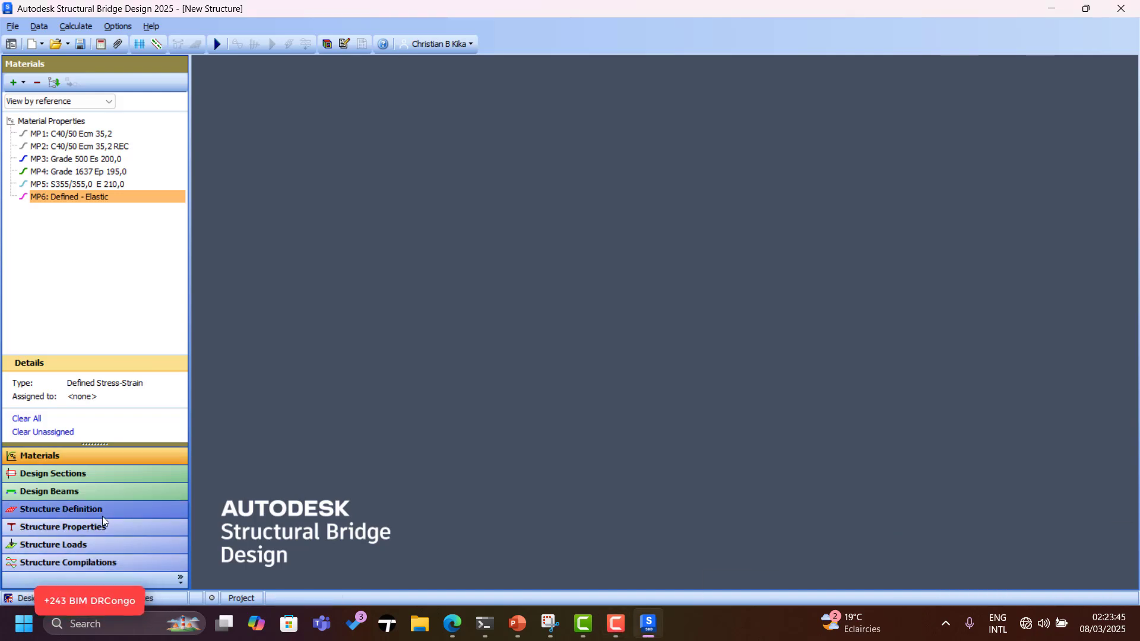
Add a curved model in Structure Definition, cancel a trial design line, and show Design Beams.
{"action": "left_click", "coordinate": [64, 508]}
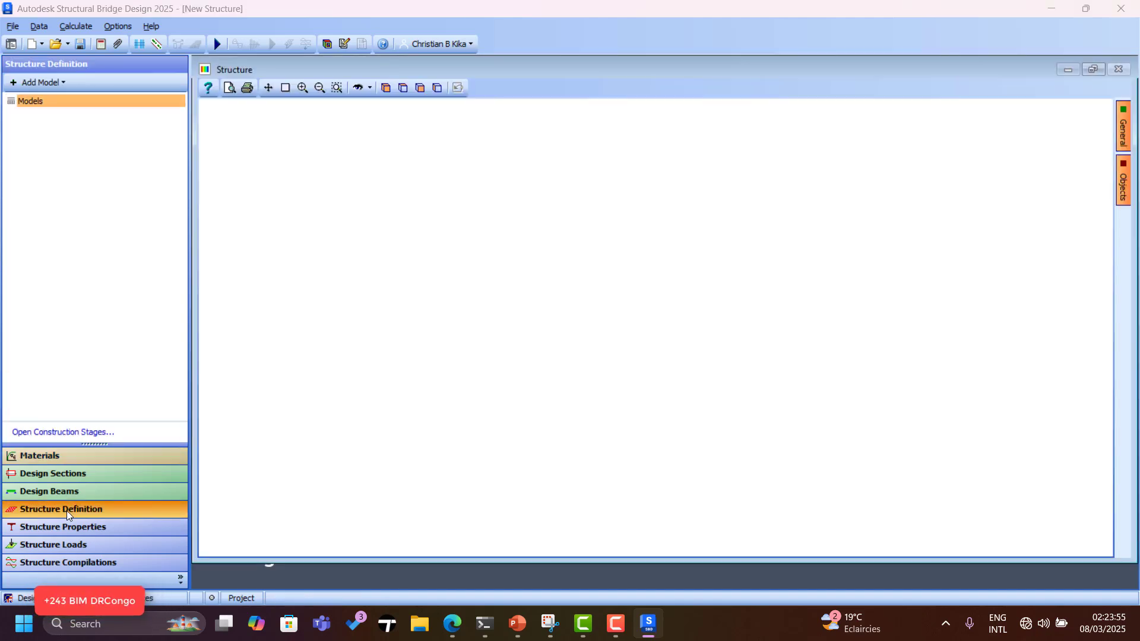
{"action": "left_click", "coordinate": [21, 83]}
{"action": "left_click", "coordinate": [45, 116]}
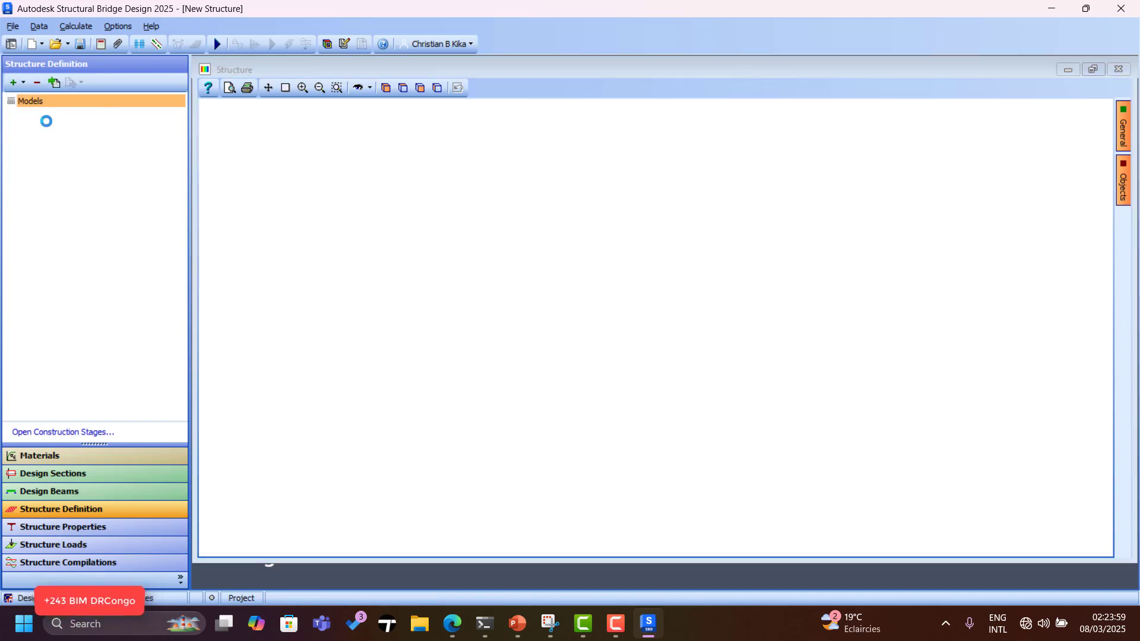
{"action": "left_click", "coordinate": [23, 83]}
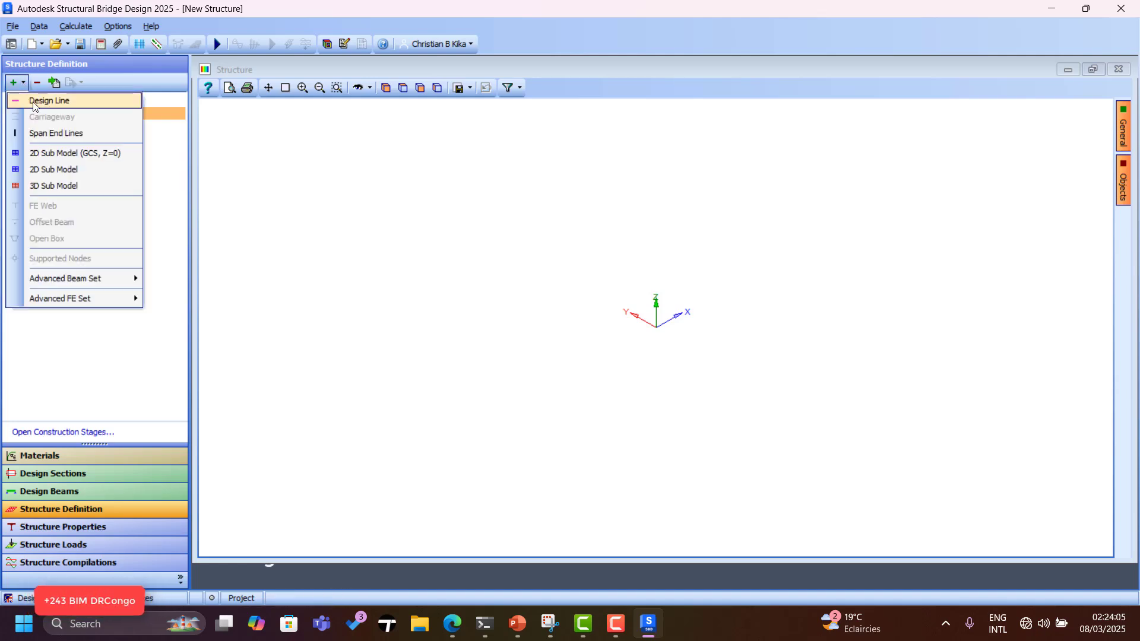
{"action": "left_click", "coordinate": [34, 103]}
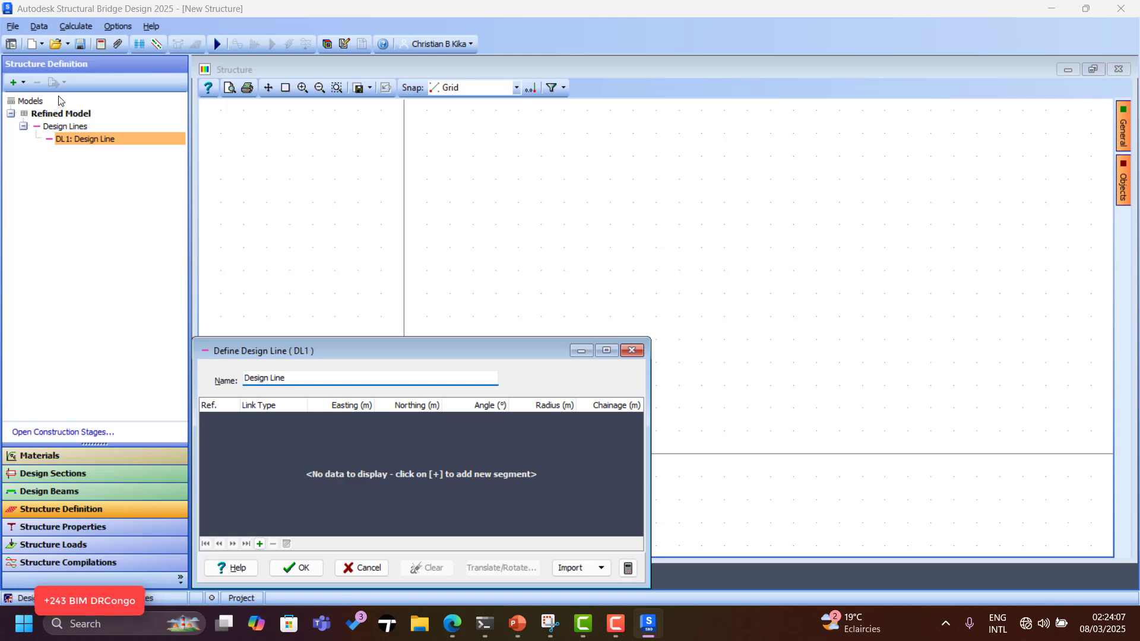
{"action": "left_click", "coordinate": [631, 350]}
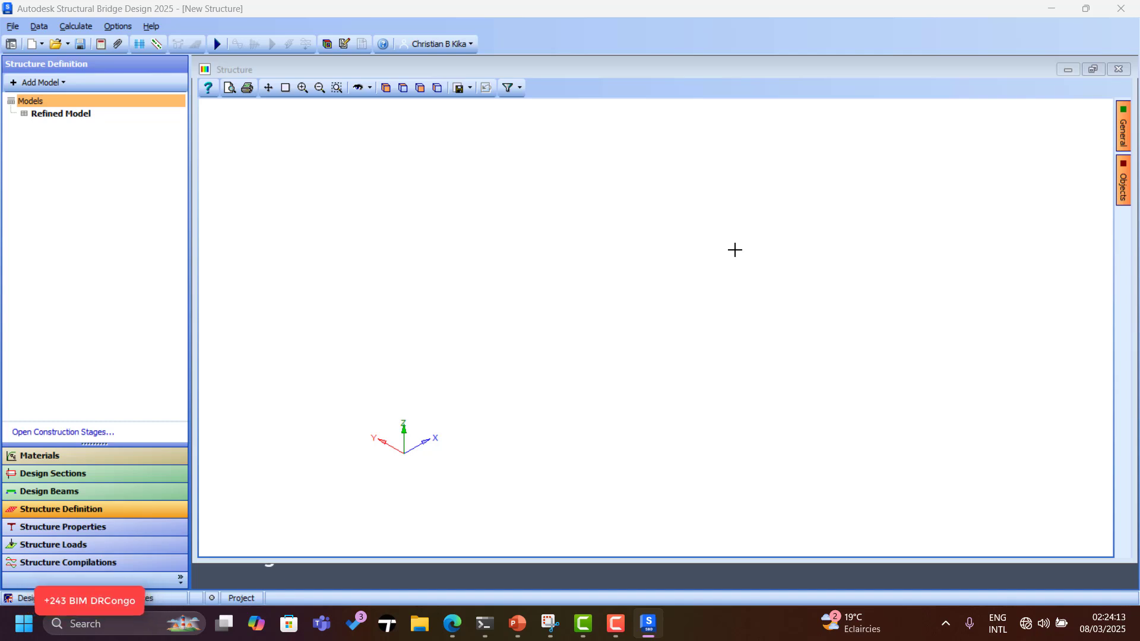
{"action": "left_click", "coordinate": [68, 494]}
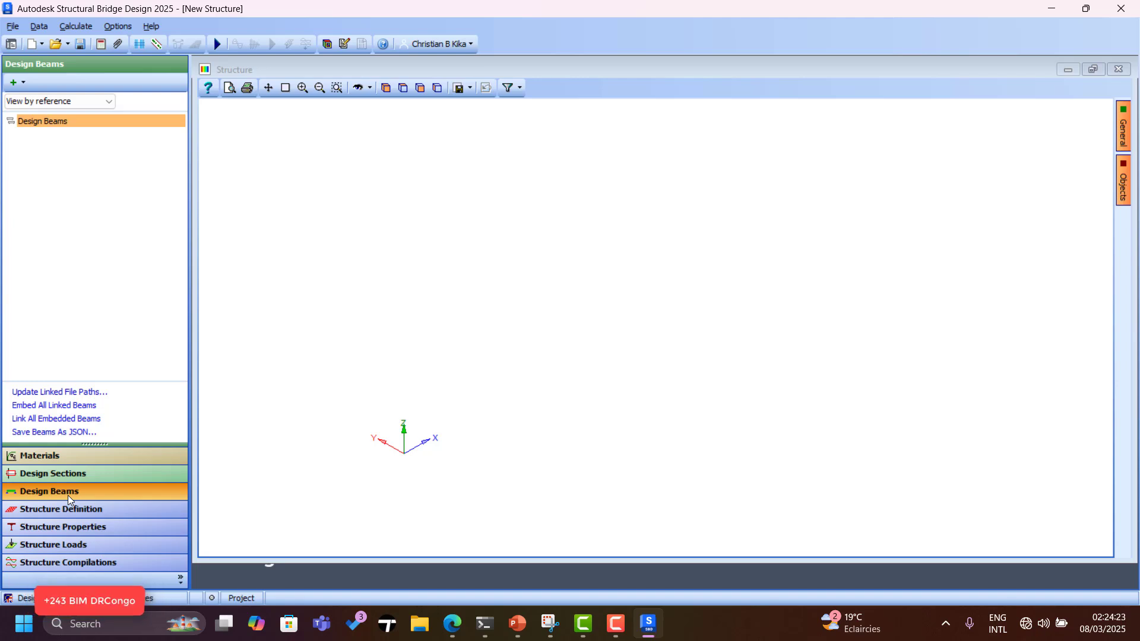
Create a new steel composite design beam with a uniform cross-section and start defining its section.
{"action": "left_click", "coordinate": [16, 86]}
{"action": "left_click", "coordinate": [51, 121]}
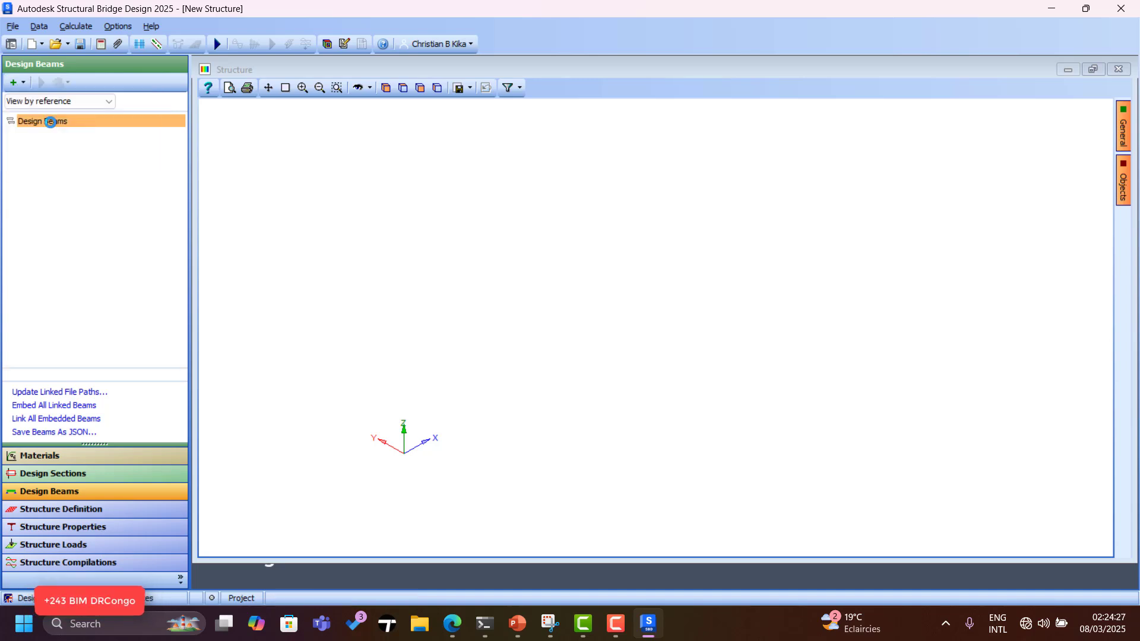
{"action": "left_click_drag", "start_coordinate": [411, 368], "coordinate": [457, 304]}
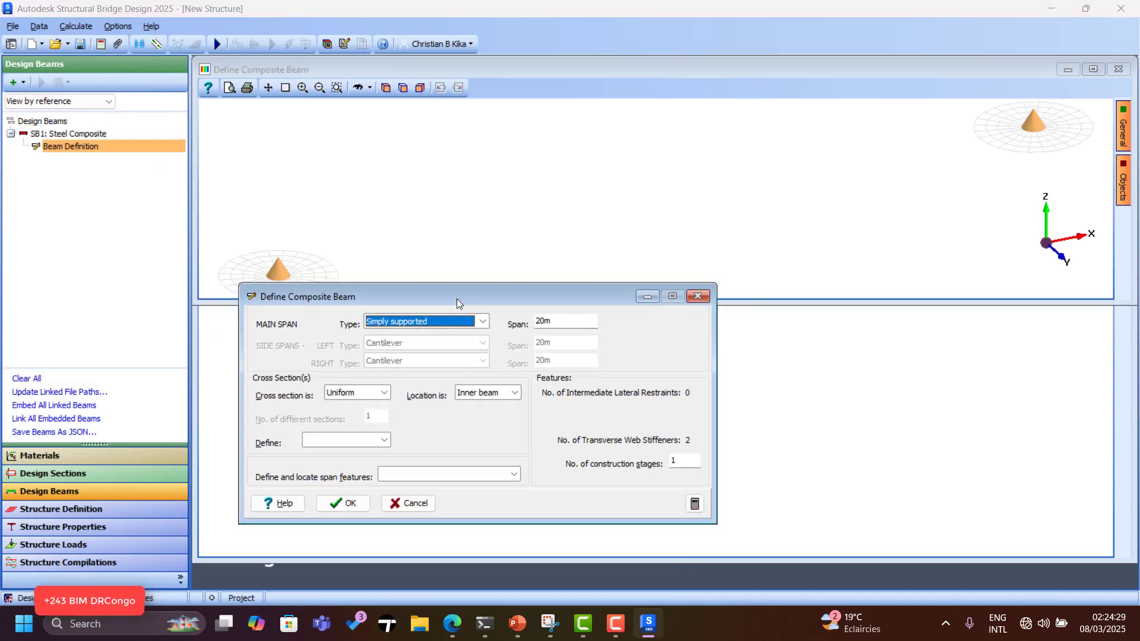
{"action": "left_click", "coordinate": [384, 392]}
{"action": "left_click", "coordinate": [386, 406]}
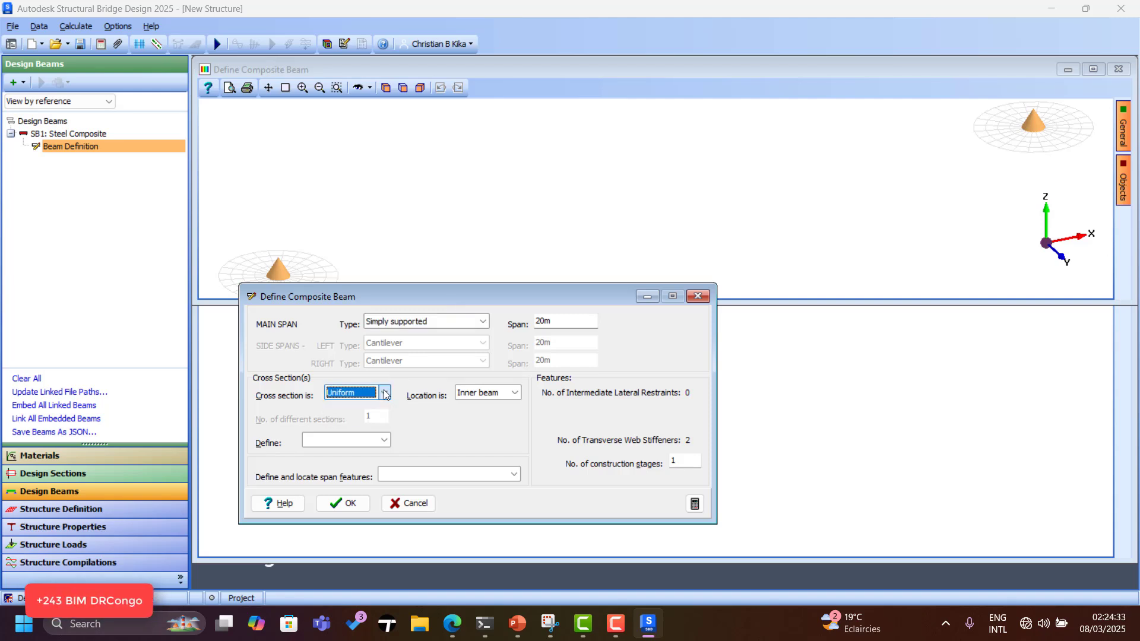
{"action": "left_click", "coordinate": [384, 440]}
{"action": "left_click", "coordinate": [344, 453]}
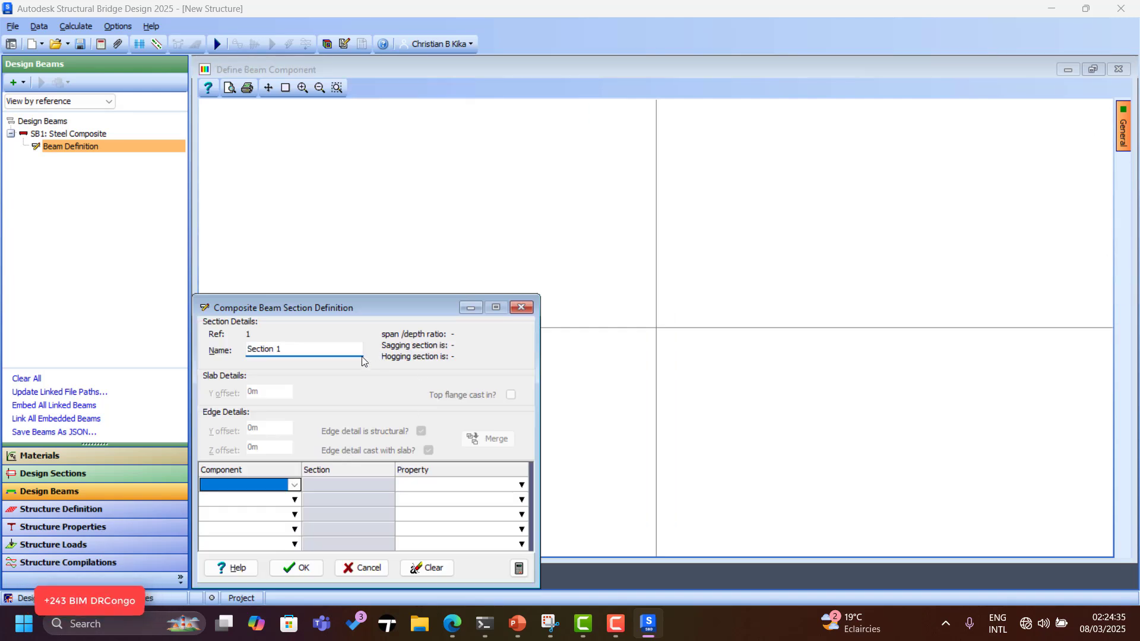
Add a 5000 mm-wide, 200 mm-deep C40/50 concrete slab as the first section component.
{"action": "left_click", "coordinate": [294, 485]}
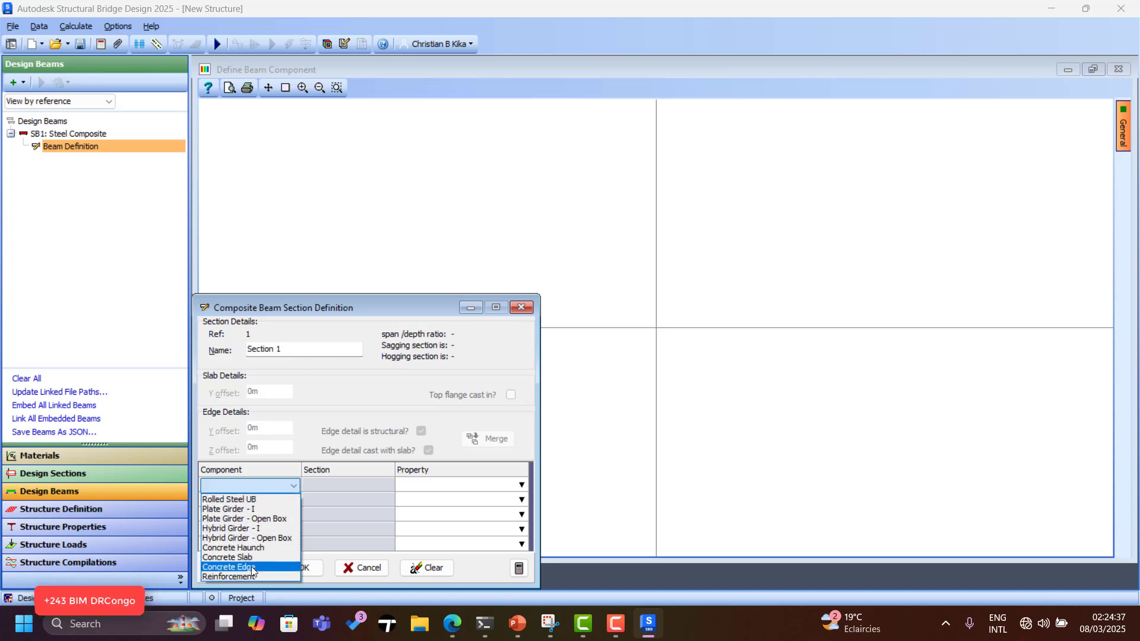
{"action": "left_click", "coordinate": [238, 561]}
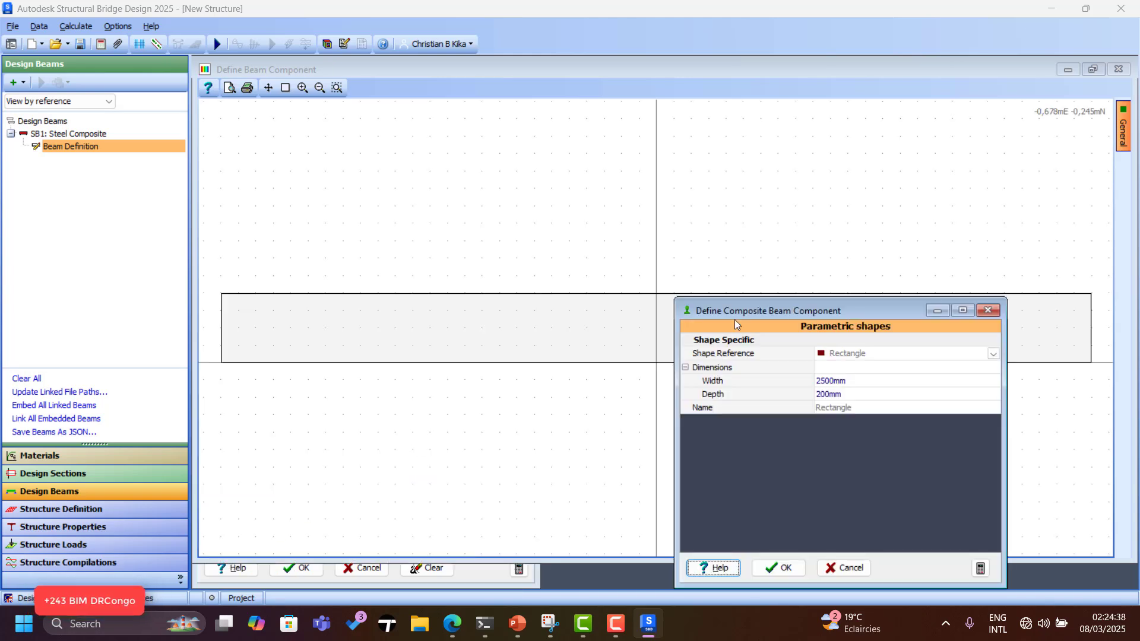
{"action": "left_click", "coordinate": [866, 381]}
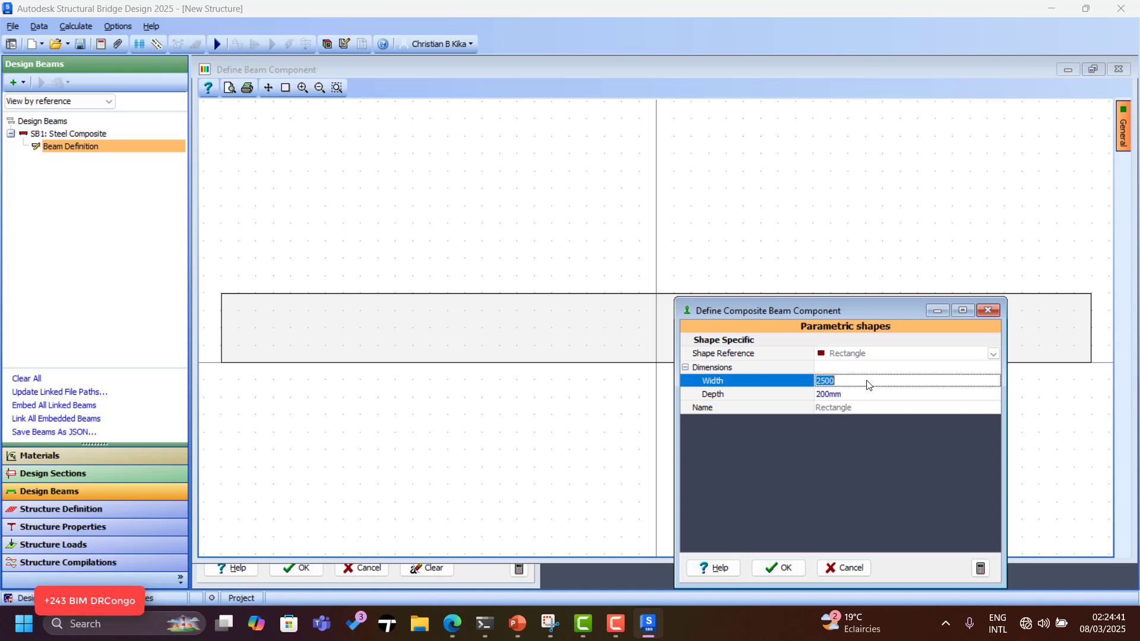
{"action": "type", "text": "5000"}
{"action": "key", "text": "Tab"}
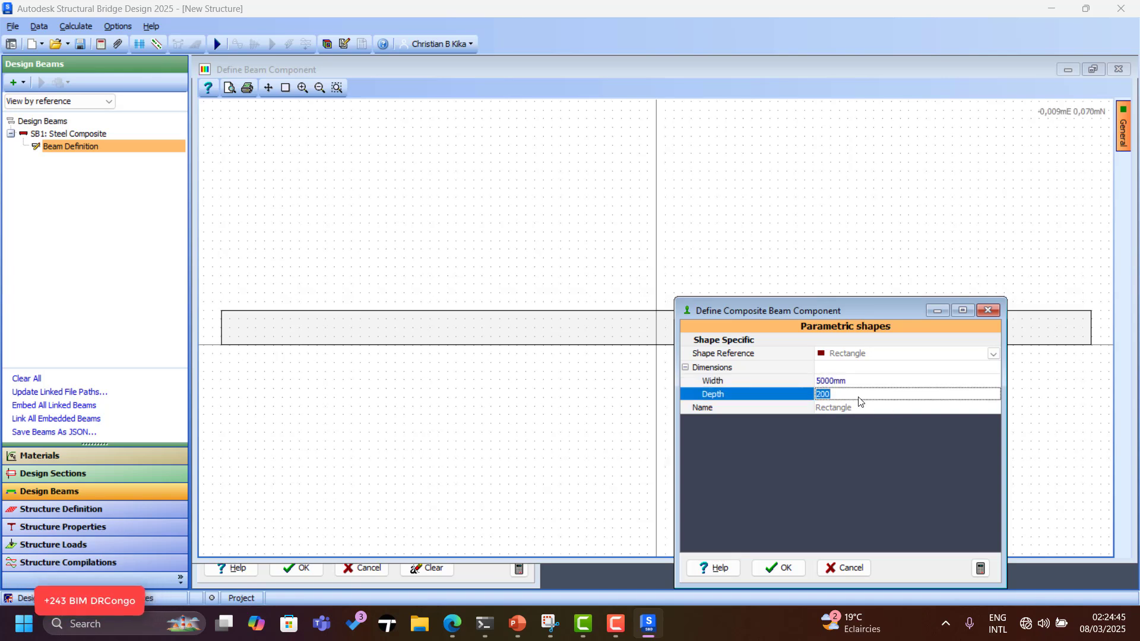
{"action": "left_click", "coordinate": [770, 571]}
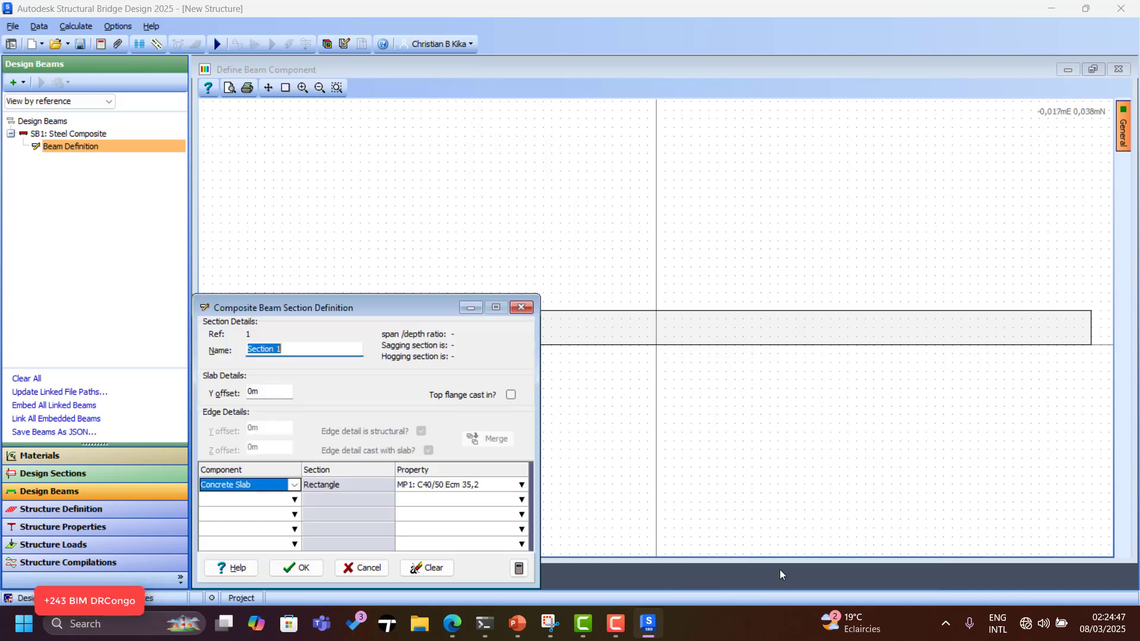
{"action": "scroll", "coordinate": [788, 221], "scroll_direction": "down", "scroll_amount": 2}
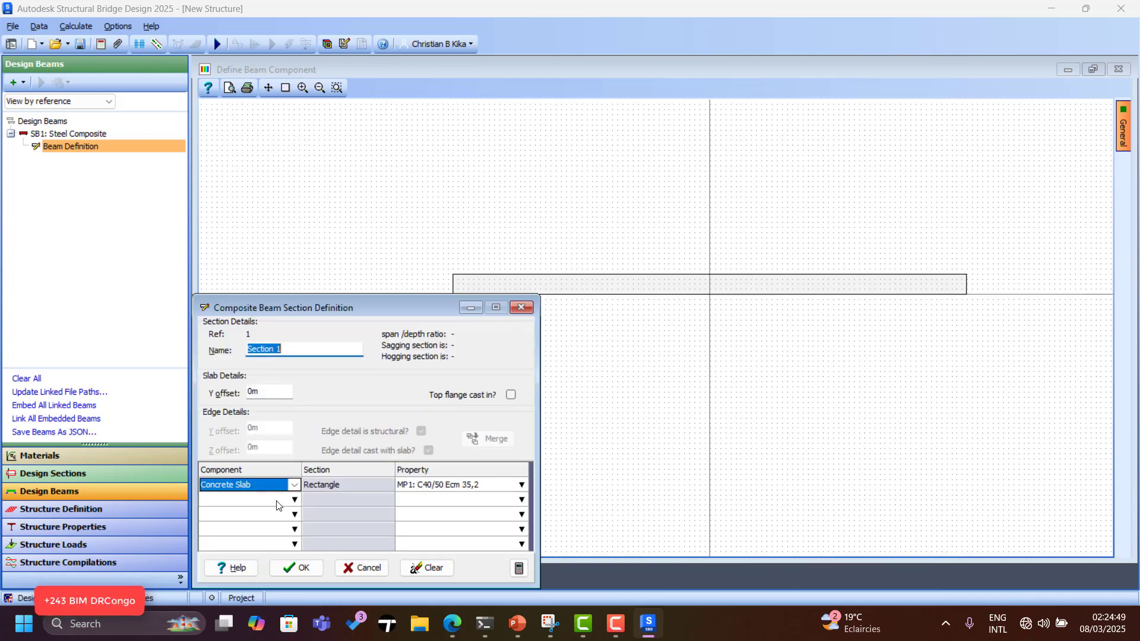
{"action": "left_click", "coordinate": [295, 502]}
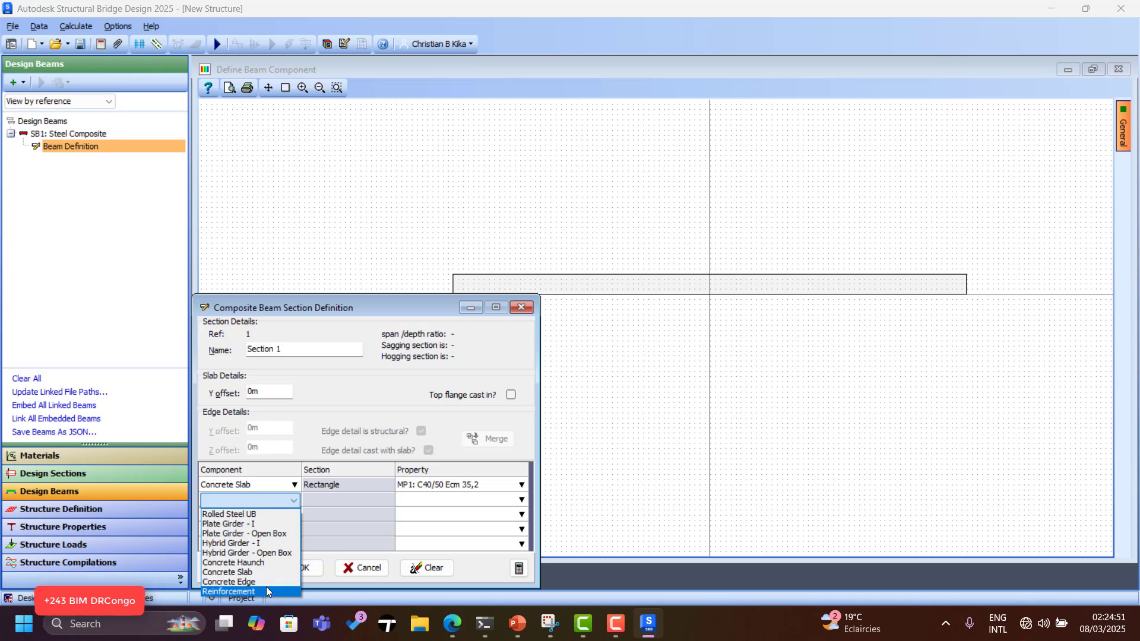
Add an S355 open-box hybrid girder with 1 mm top flanges, 200 mm webs and 300 mm bottom flange.
{"action": "left_click", "coordinate": [266, 553]}
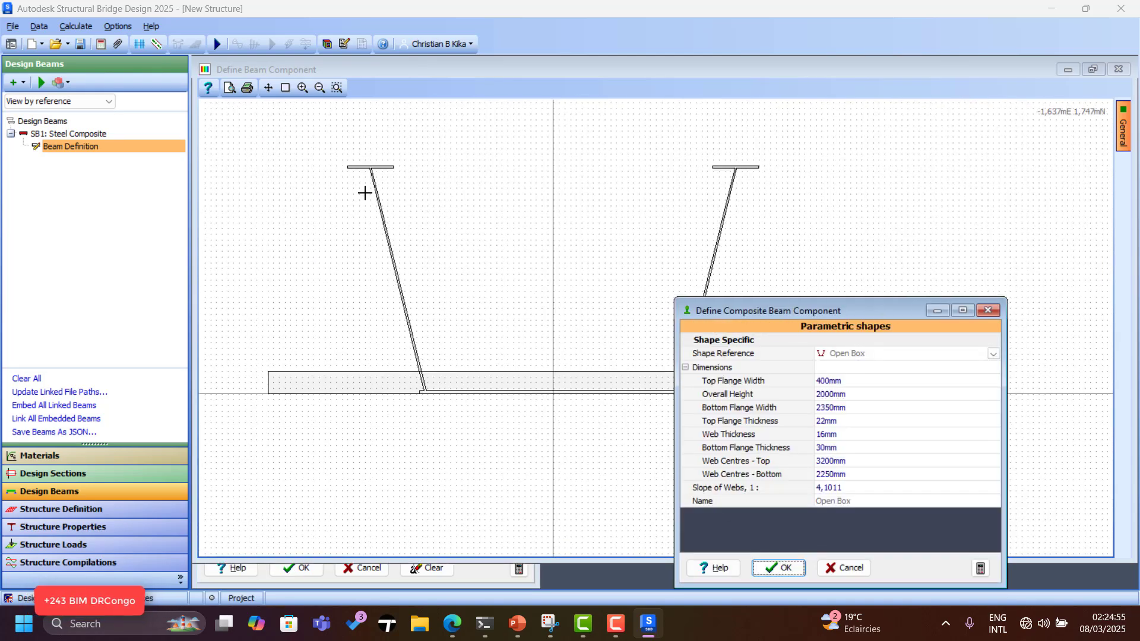
{"action": "left_click", "coordinate": [866, 380]}
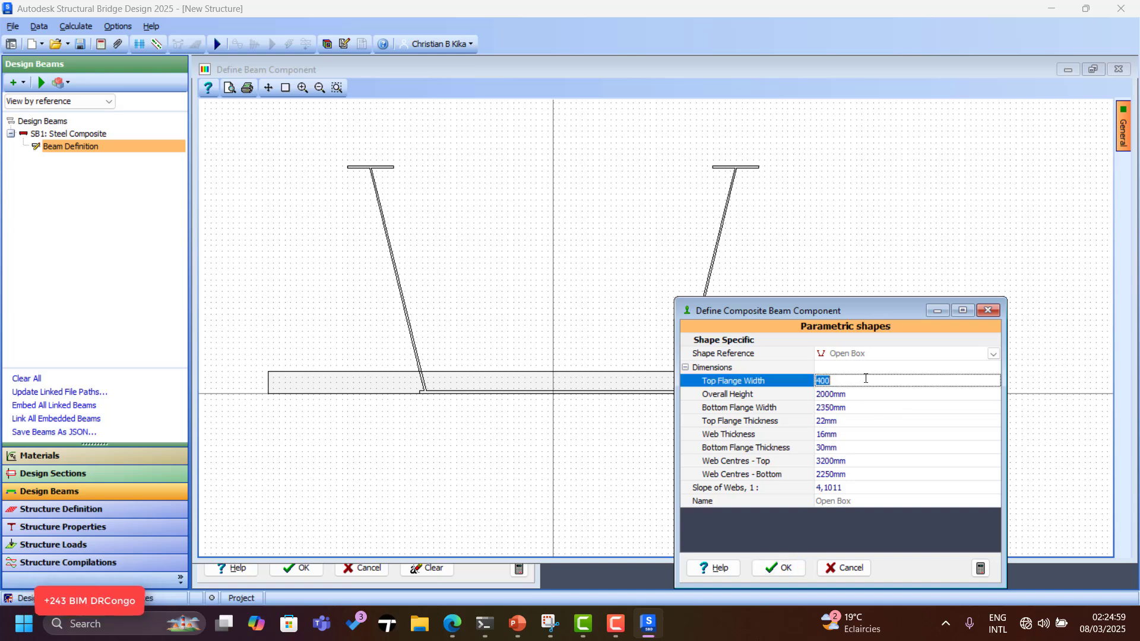
{"action": "type", "text": "1"}
{"action": "left_click", "coordinate": [848, 421]}
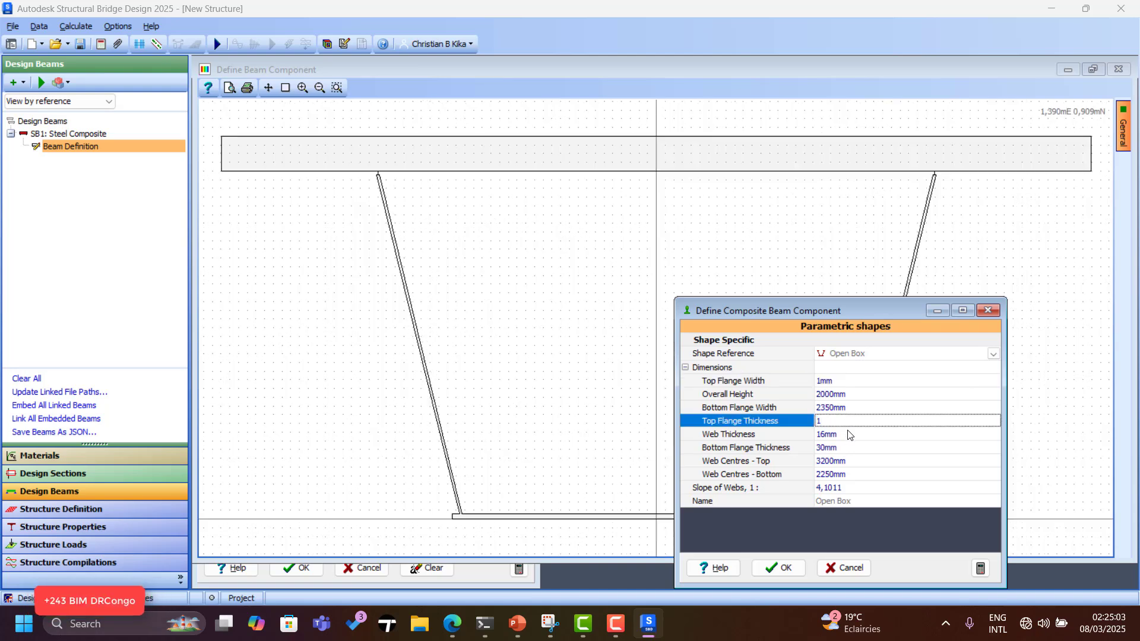
{"action": "type", "text": "1"}
{"action": "left_click", "coordinate": [849, 436]}
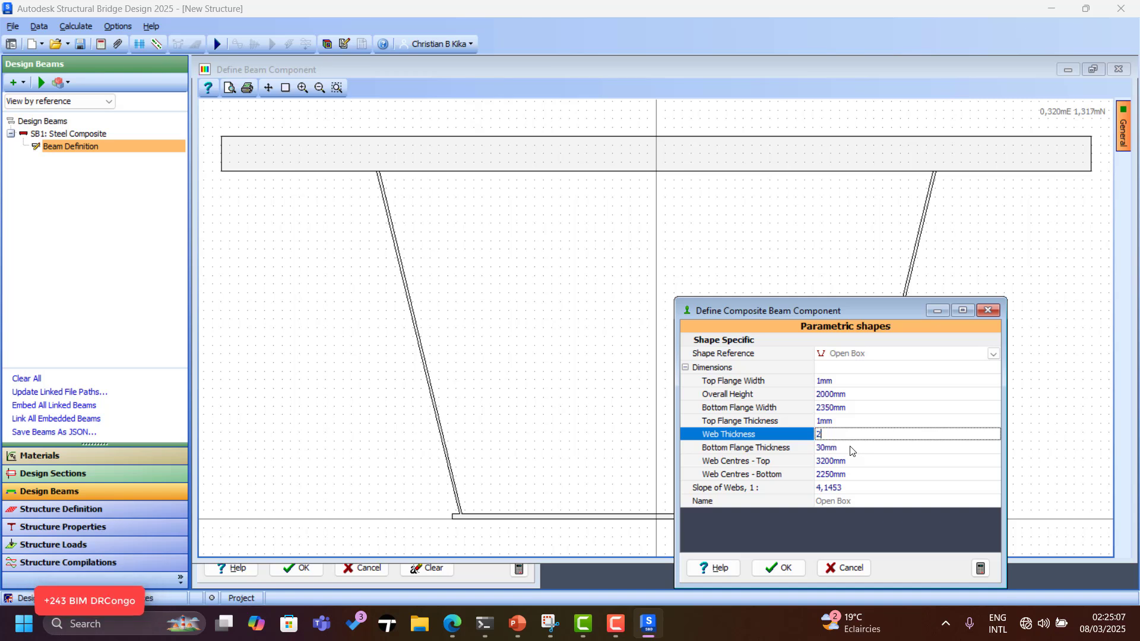
{"action": "left_click", "coordinate": [852, 449]}
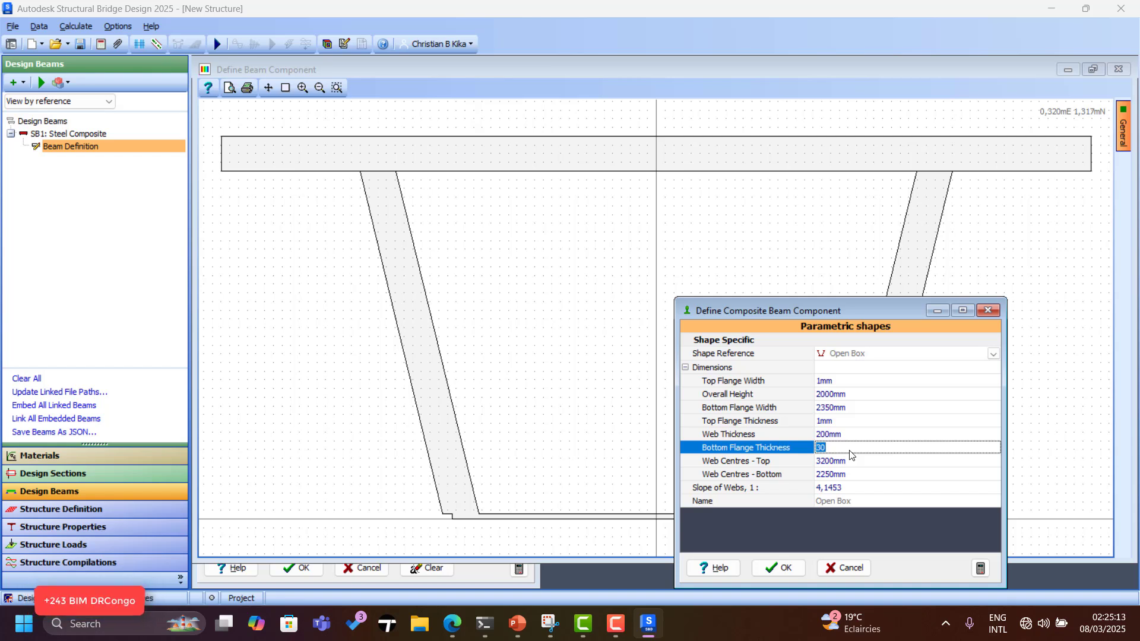
{"action": "type", "text": "300"}
{"action": "left_click", "coordinate": [861, 461]}
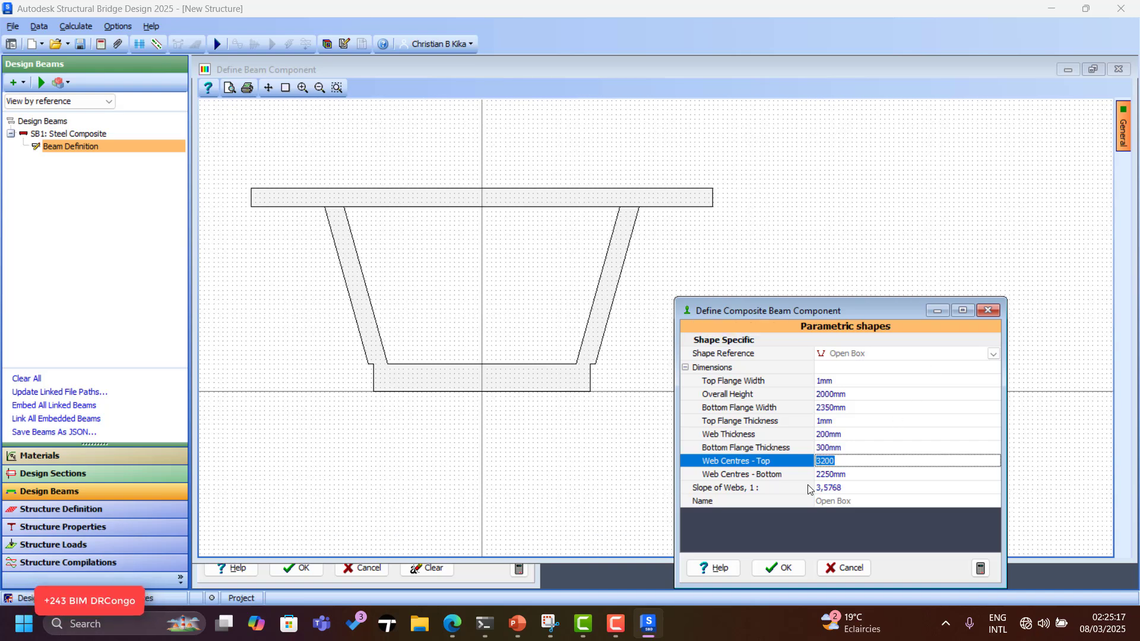
{"action": "left_click", "coordinate": [779, 568]}
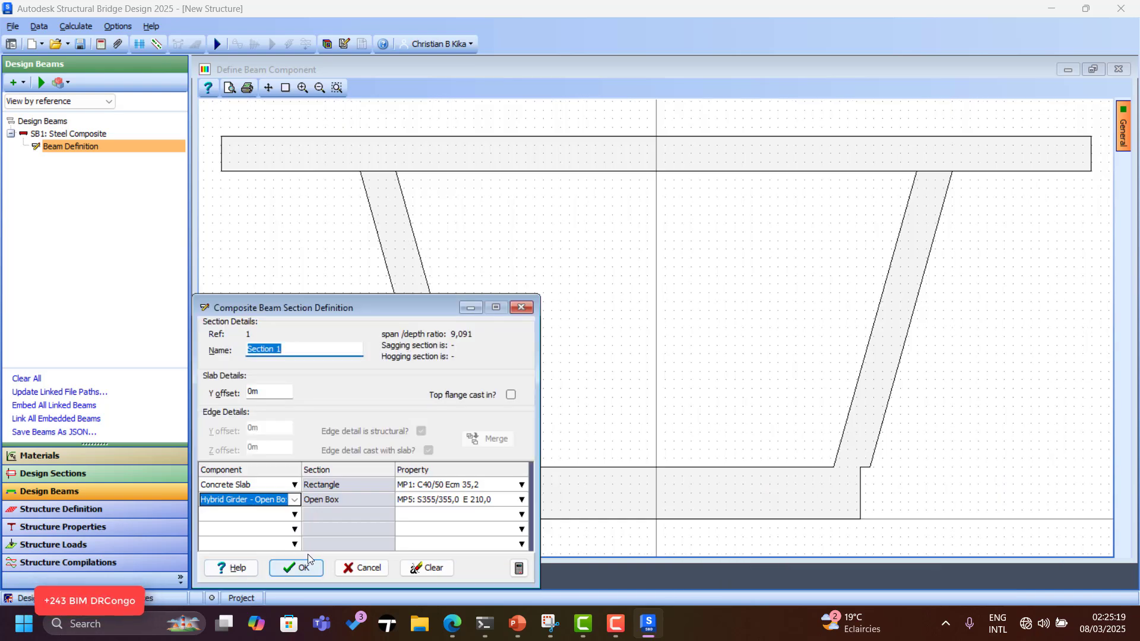
Try a Concrete Edge component in the third section row, then abandon it.
{"action": "left_click", "coordinate": [294, 516]}
{"action": "left_click", "coordinate": [294, 515]}
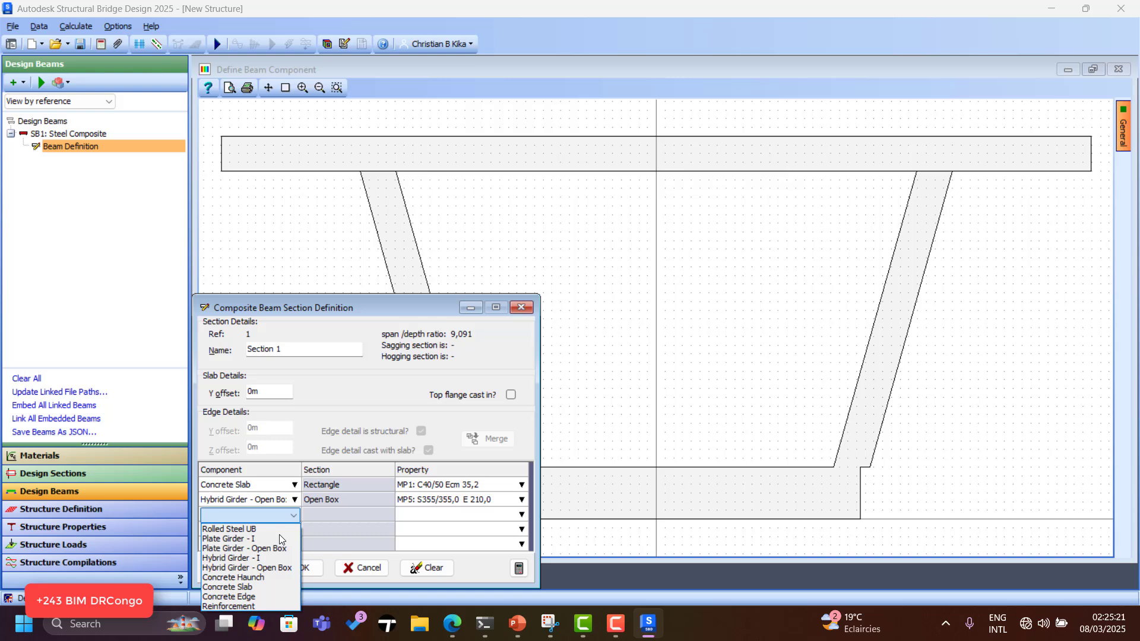
{"action": "left_click", "coordinate": [253, 598]}
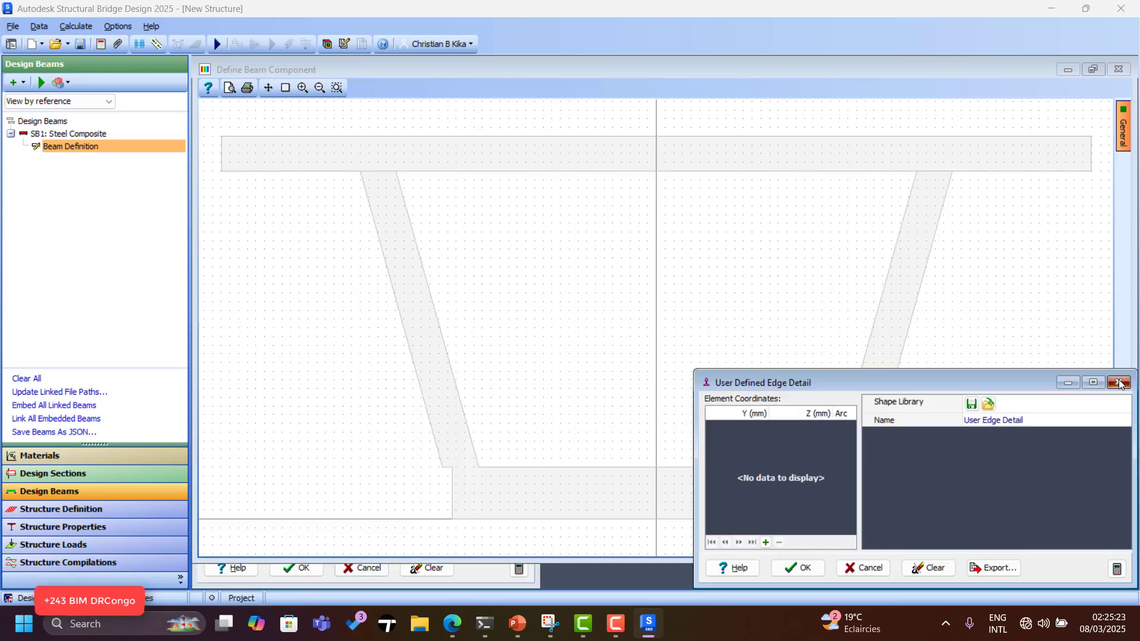
{"action": "left_click", "coordinate": [1120, 384]}
{"action": "left_click", "coordinate": [294, 515]}
{"action": "left_click", "coordinate": [293, 515]}
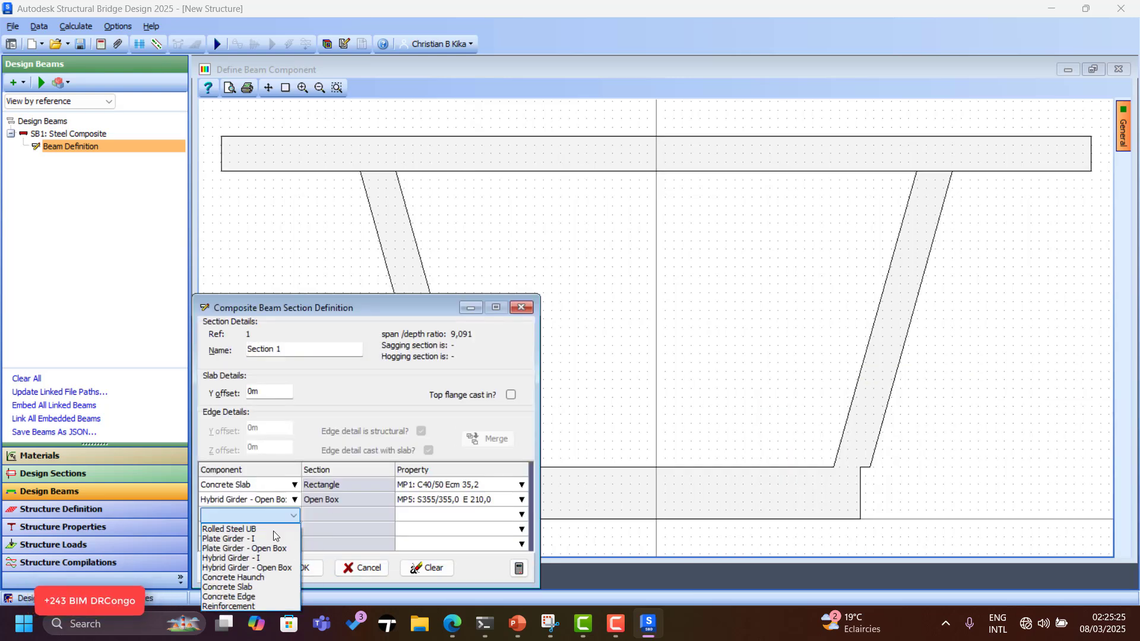
Add Grade 500 reinforcement, 20 mm bars at 100 mm with 30 mm top and bottom cover, and accept the section.
{"action": "left_click", "coordinate": [242, 607]}
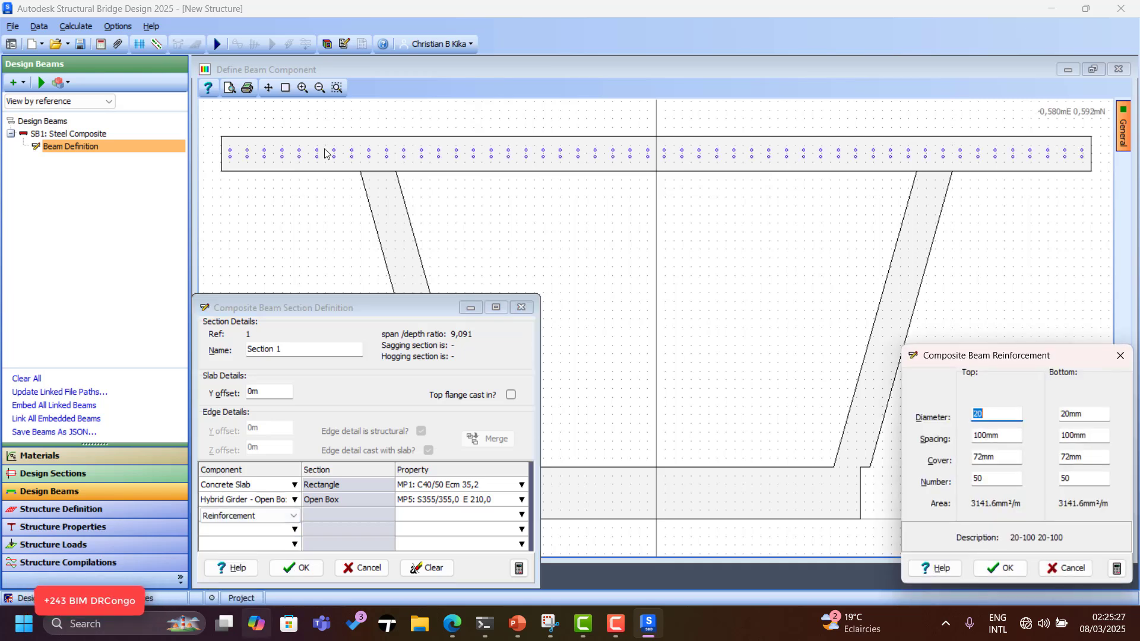
{"action": "left_click_drag", "start_coordinate": [970, 357], "coordinate": [847, 314]}
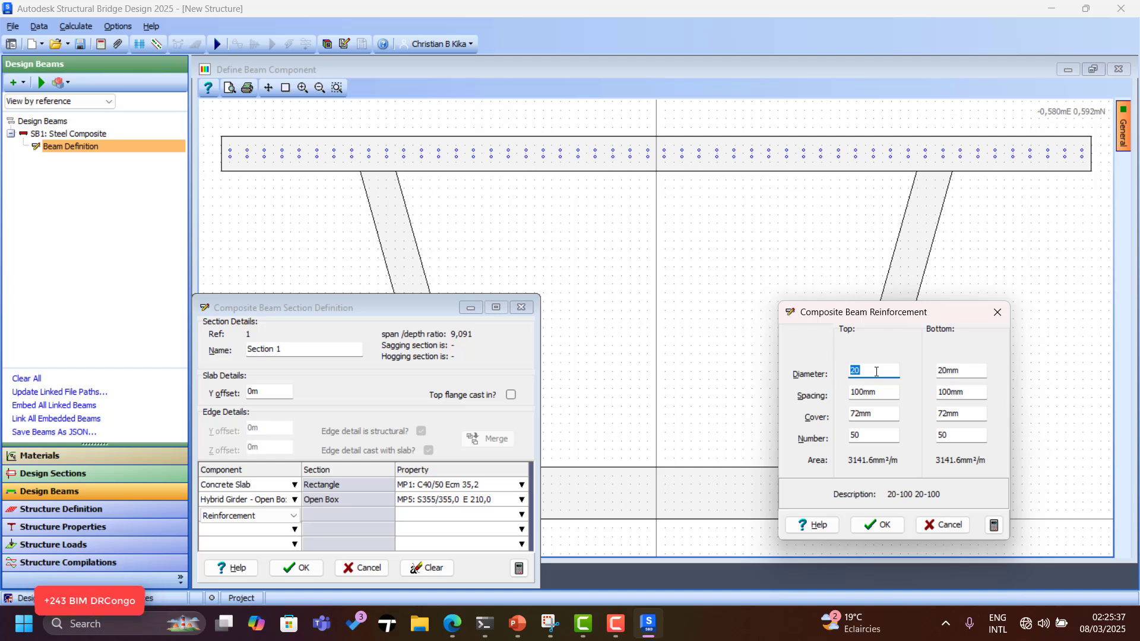
{"action": "left_click", "coordinate": [884, 416]}
{"action": "left_click", "coordinate": [951, 420]}
{"action": "type", "text": "30"}
{"action": "key", "text": "Tab"}
{"action": "type", "text": "50"}
{"action": "left_click", "coordinate": [877, 525]}
{"action": "left_click", "coordinate": [310, 571]}
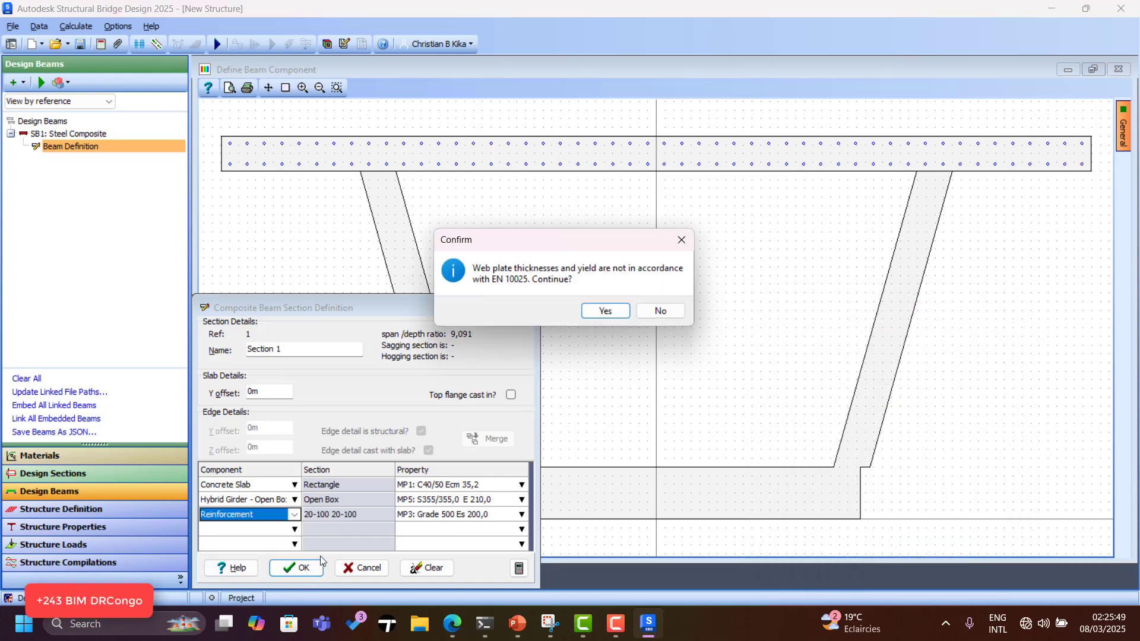
{"action": "left_click", "coordinate": [605, 311]}
Confirm the Define Composite Beam dialog, zoom the 3-D beam, and reopen its Beam Definition.
{"action": "left_click", "coordinate": [344, 504]}
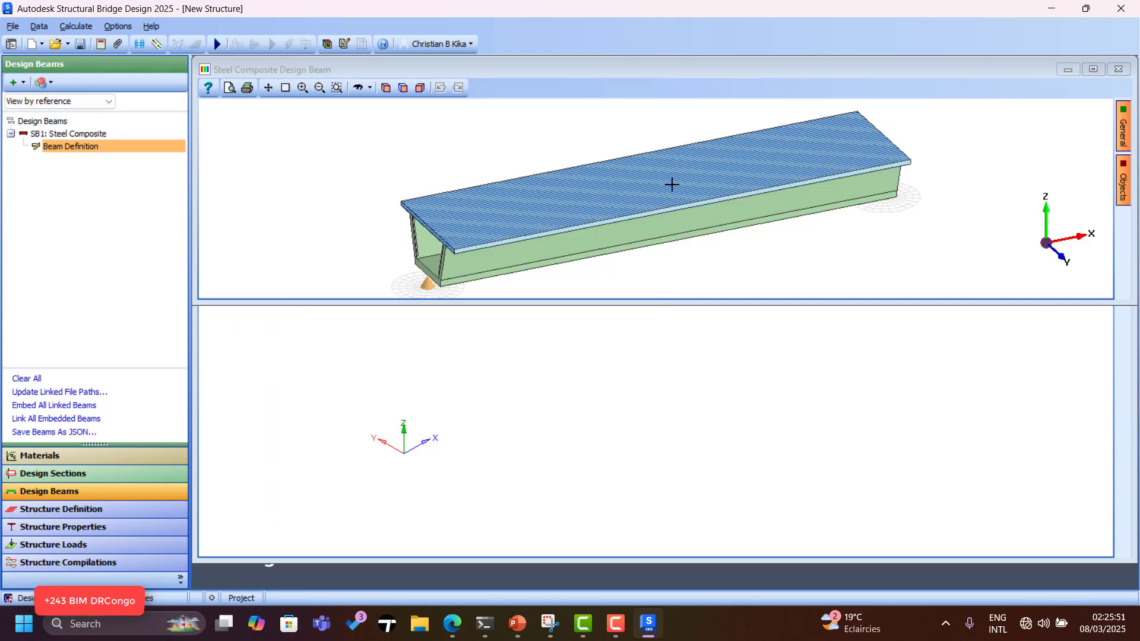
{"action": "scroll", "coordinate": [665, 185], "scroll_direction": "up", "scroll_amount": 2}
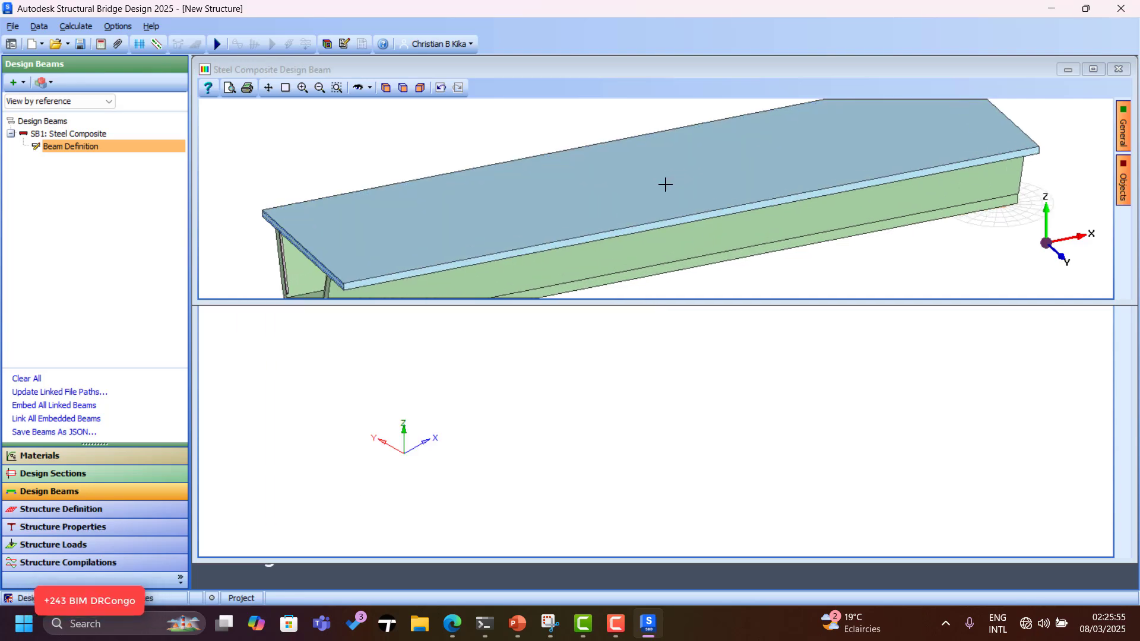
{"action": "scroll", "coordinate": [665, 184], "scroll_direction": "down", "scroll_amount": 3}
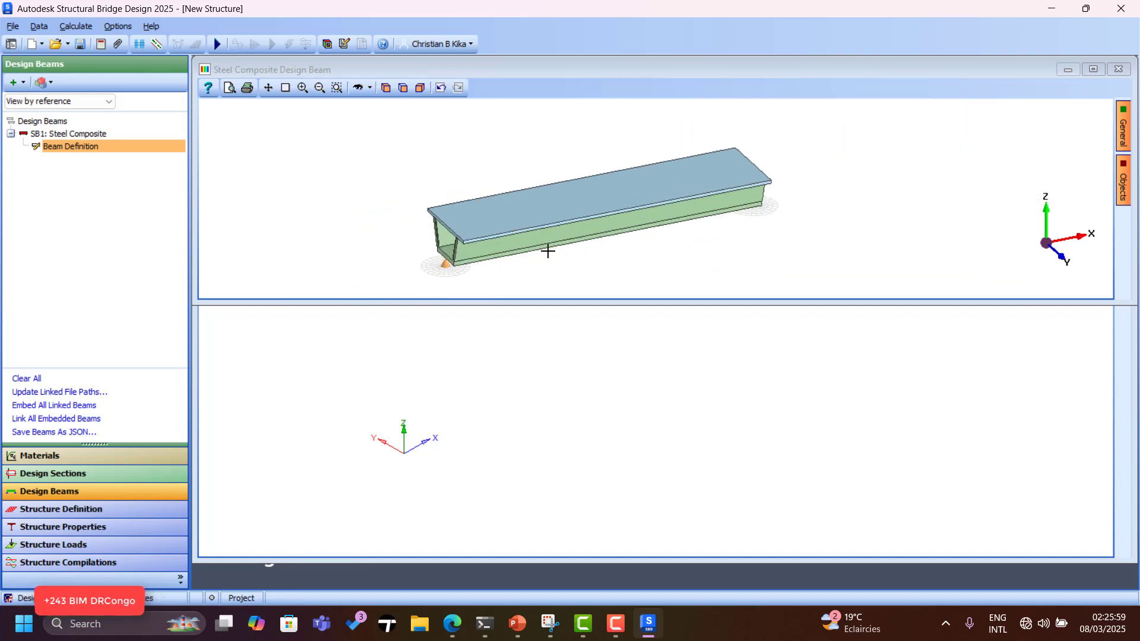
{"action": "double_click", "coordinate": [60, 146]}
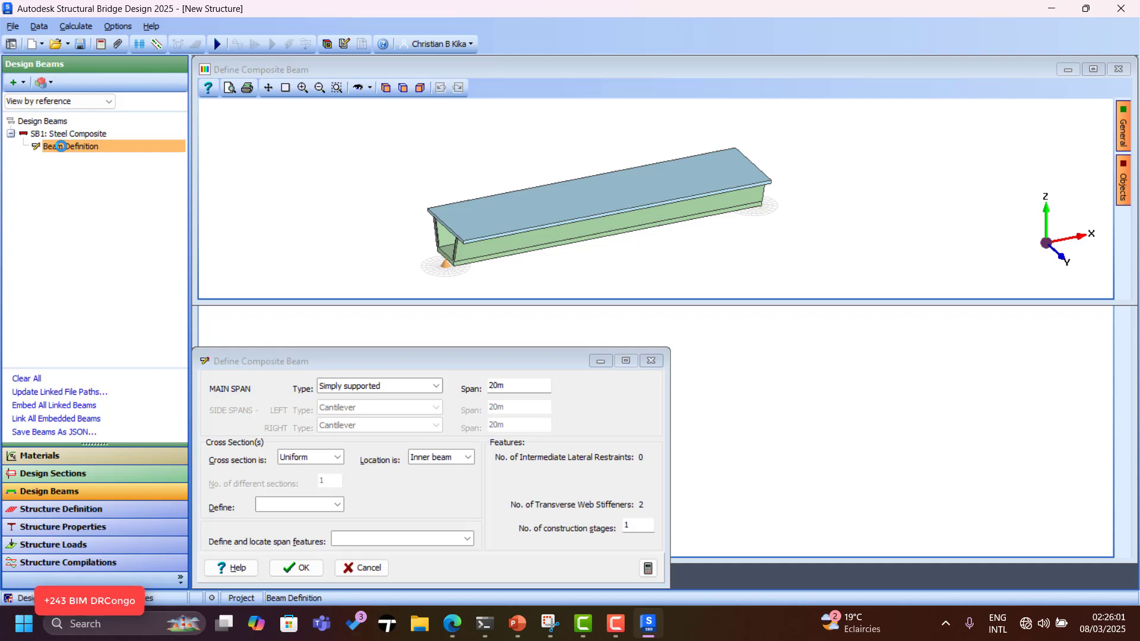
In side elevation, add a soffit point at 10 m with an 850 mm offset from datum.
{"action": "left_click", "coordinate": [337, 505]}
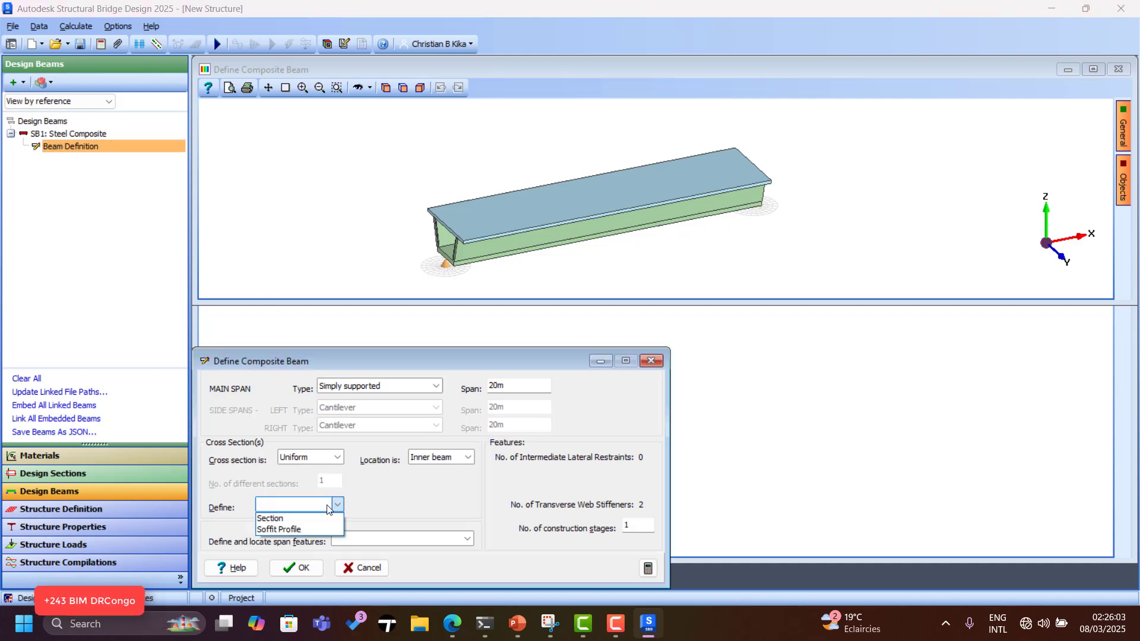
{"action": "left_click", "coordinate": [300, 528]}
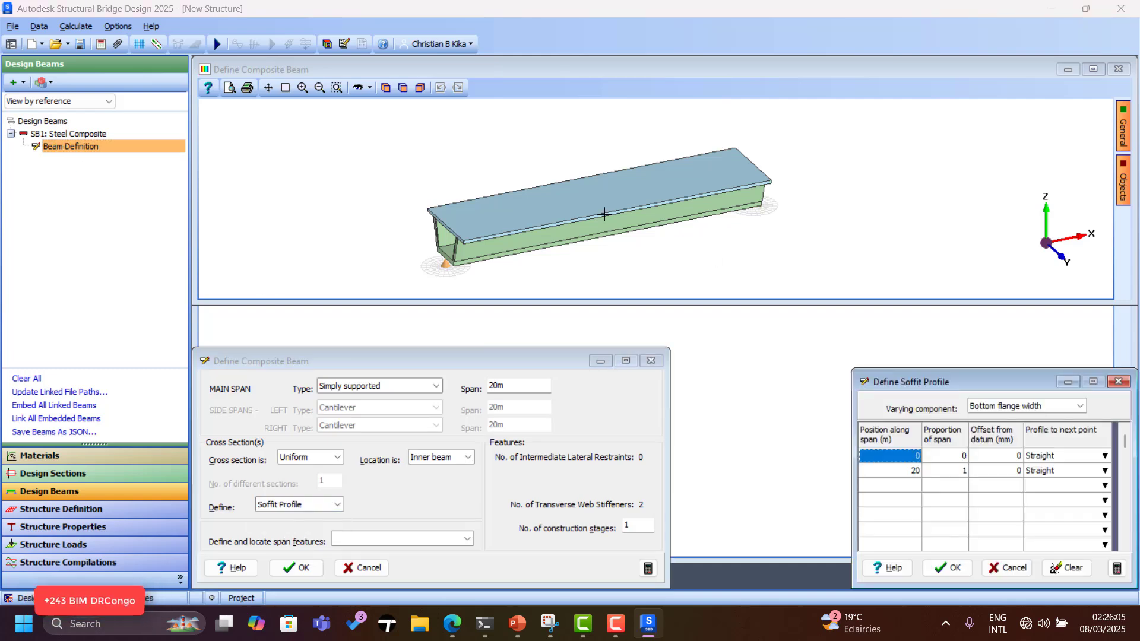
{"action": "scroll", "coordinate": [594, 226], "scroll_direction": "up", "scroll_amount": 3}
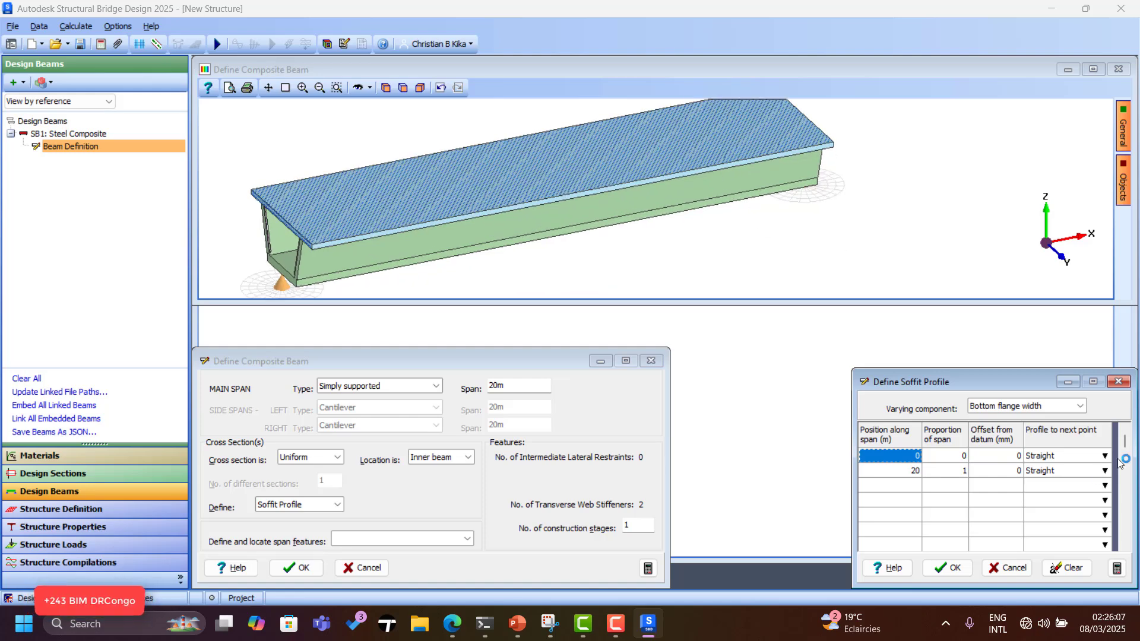
{"action": "left_click", "coordinate": [403, 88]}
{"action": "scroll", "coordinate": [526, 253], "scroll_direction": "down", "scroll_amount": 3}
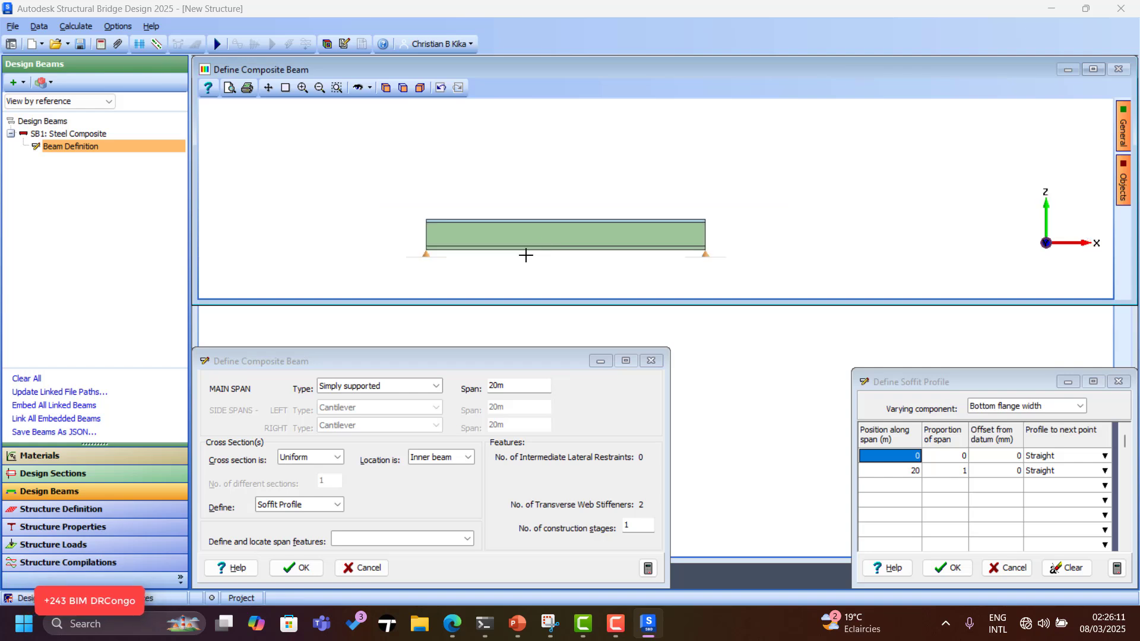
{"action": "scroll", "coordinate": [642, 276], "scroll_direction": "up", "scroll_amount": 1}
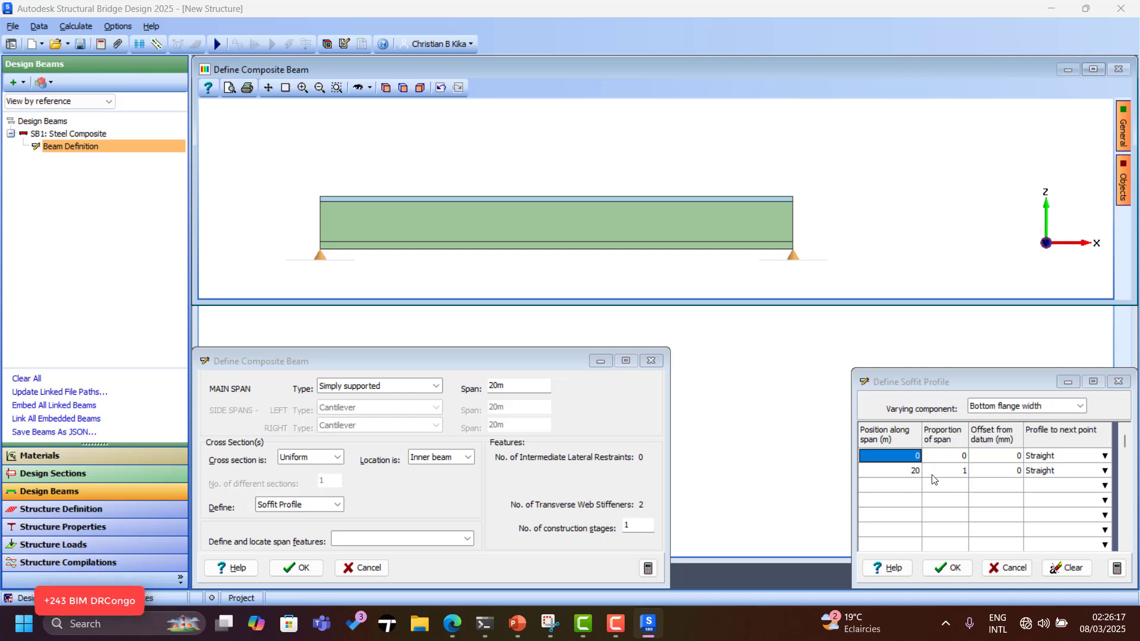
{"action": "left_click", "coordinate": [912, 472]}
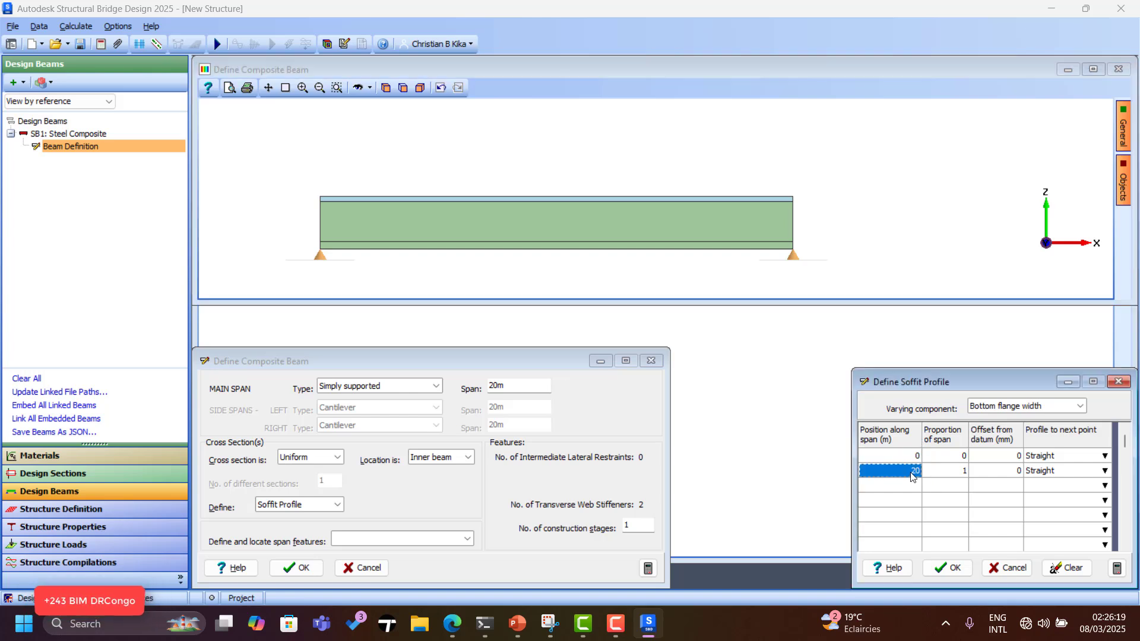
{"action": "type", "text": "10"}
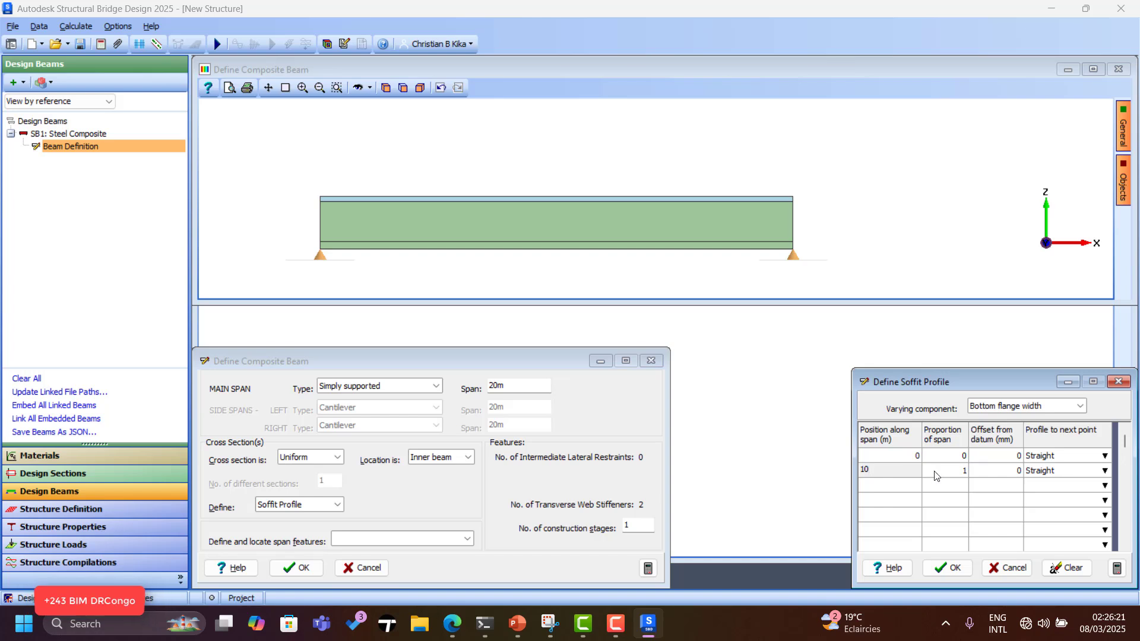
{"action": "left_click", "coordinate": [941, 457]}
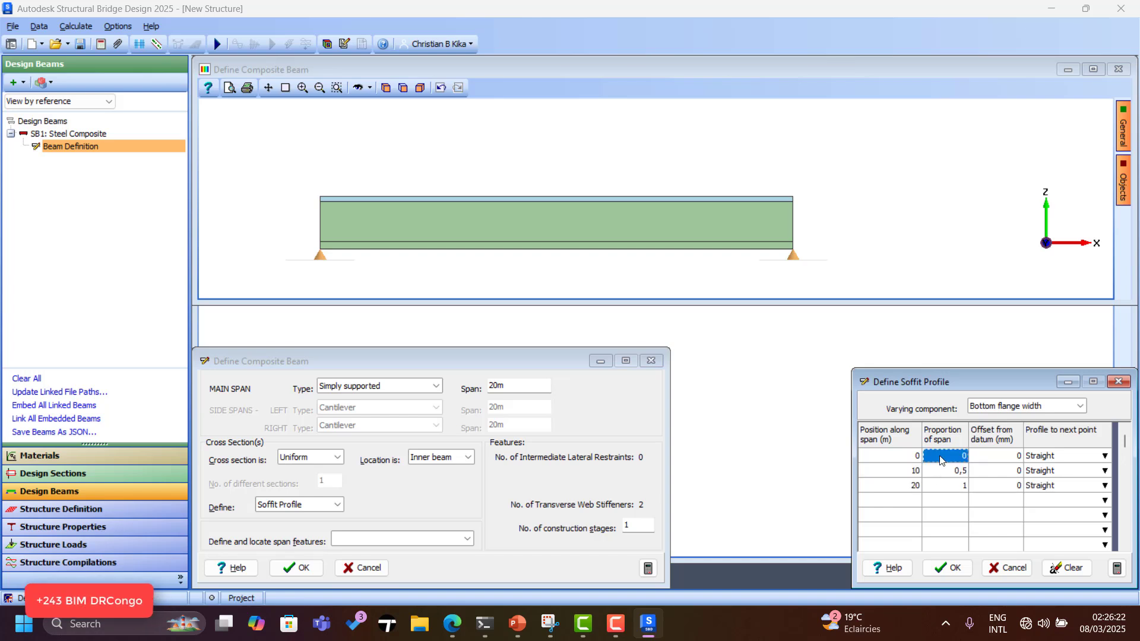
{"action": "left_click", "coordinate": [1013, 475]}
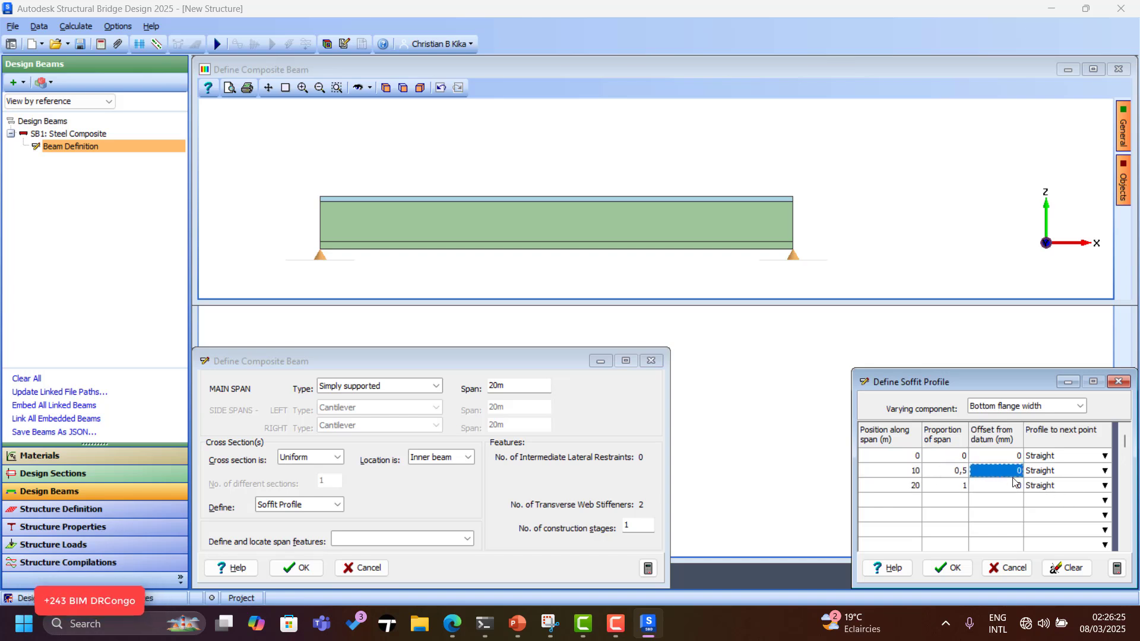
{"action": "type", "text": "850"}
{"action": "left_click", "coordinate": [1057, 472]}
Set the soffit profile shape to Arc and confirm the soffit and beam definitions.
{"action": "left_click", "coordinate": [1068, 456]}
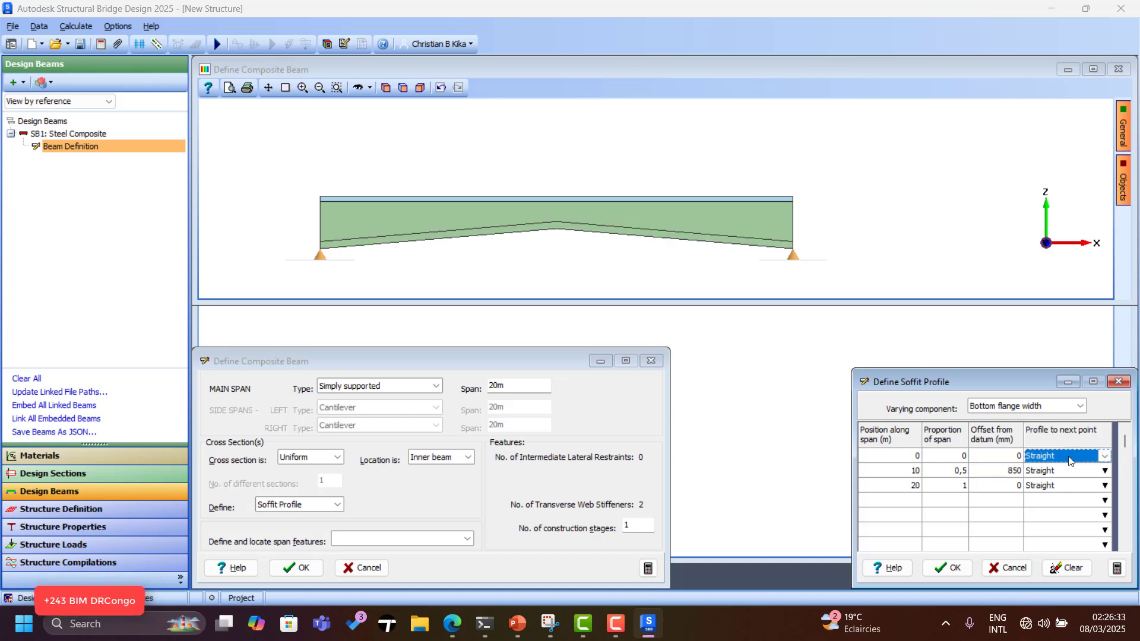
{"action": "left_click", "coordinate": [1069, 458]}
{"action": "left_click", "coordinate": [1067, 457]}
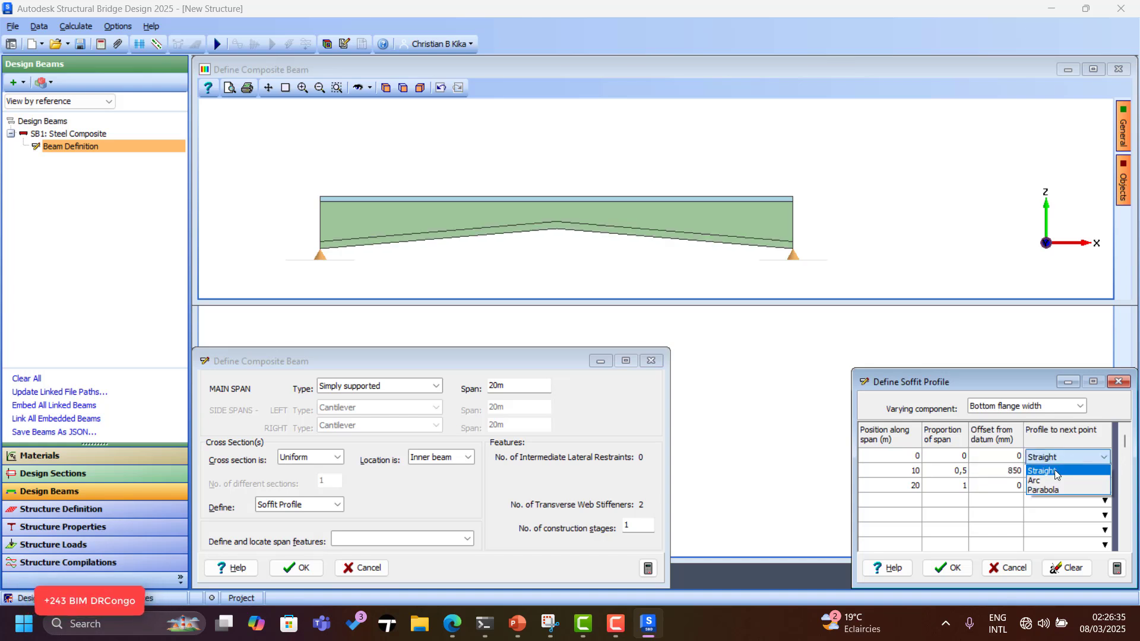
{"action": "left_click", "coordinate": [1044, 491]}
{"action": "left_click", "coordinate": [1063, 459]}
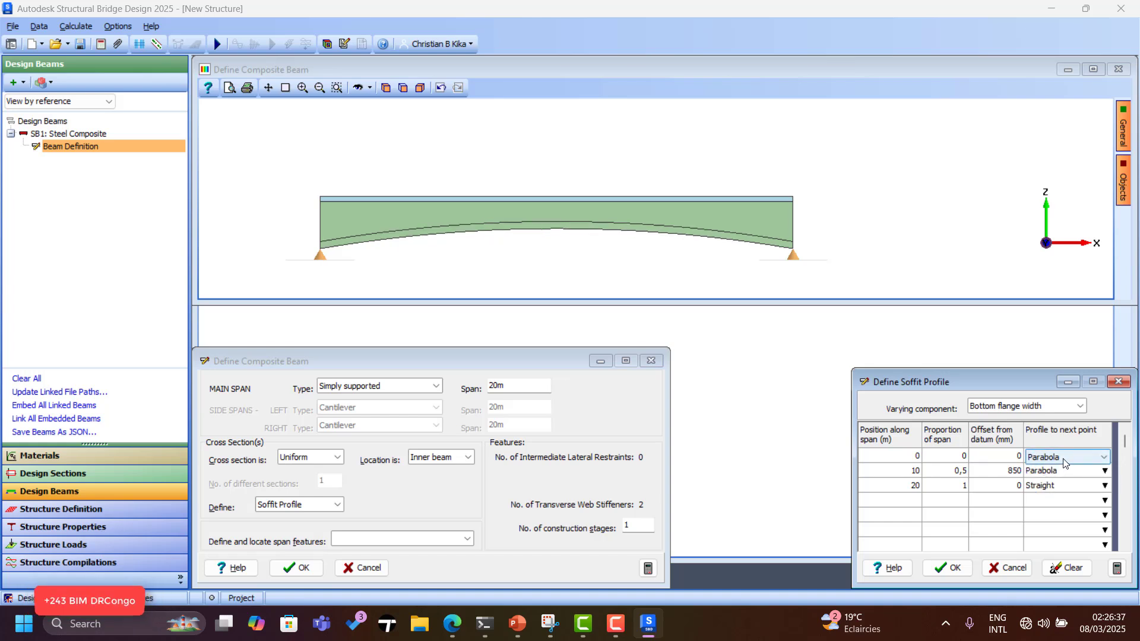
{"action": "left_click", "coordinate": [1063, 459]}
{"action": "left_click", "coordinate": [1049, 483]}
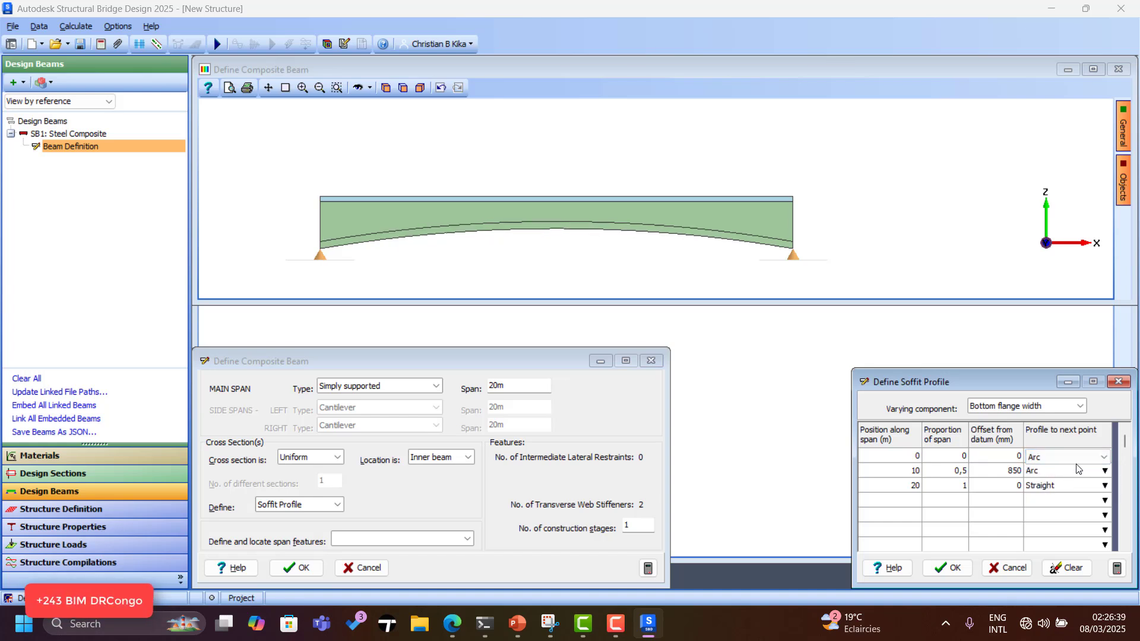
{"action": "left_click", "coordinate": [953, 567]}
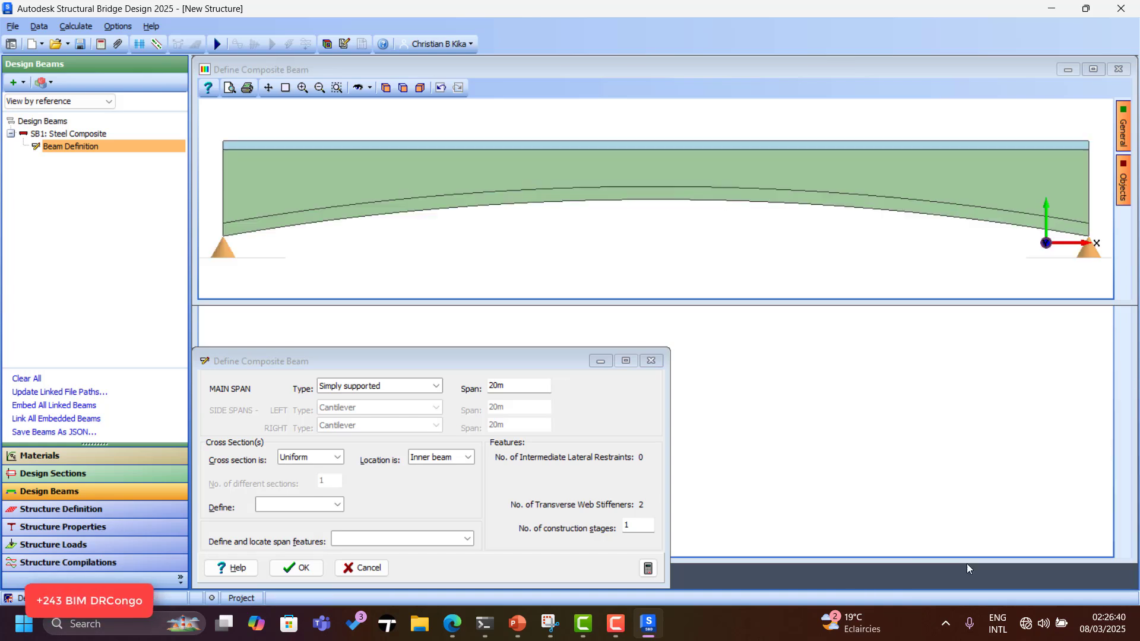
{"action": "left_click", "coordinate": [296, 567]}
Orbit the curved-soffit beam to a south-east 3-D view, enlarge its pane, then go to Structure Definition.
{"action": "left_click", "coordinate": [359, 88]}
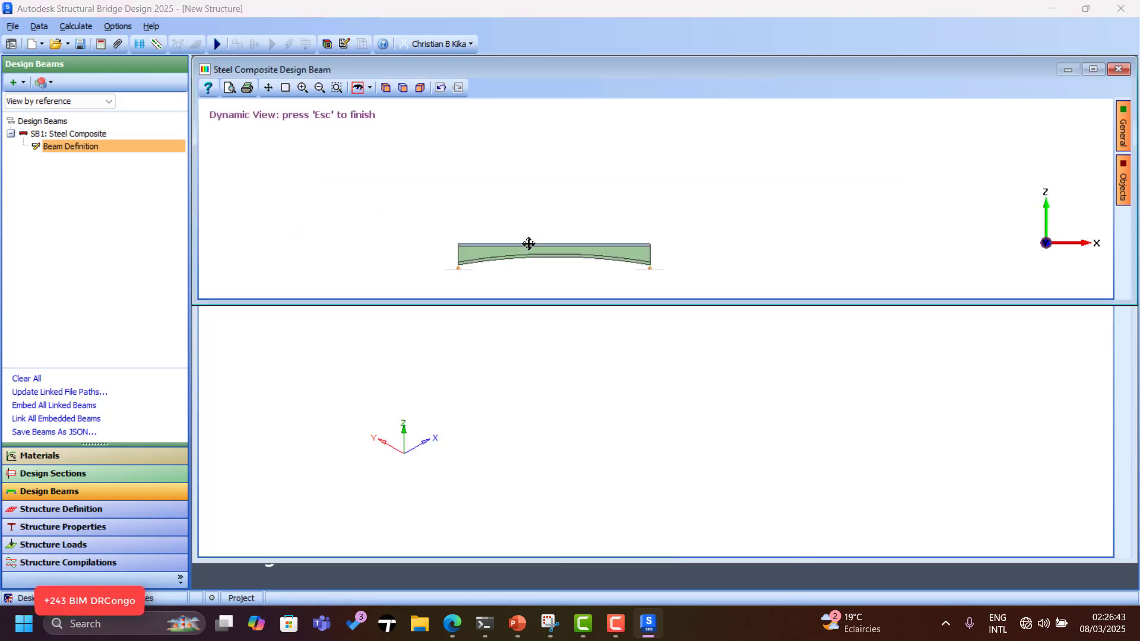
{"action": "left_click_drag", "start_coordinate": [529, 244], "coordinate": [545, 196]}
{"action": "scroll", "coordinate": [540, 189], "scroll_direction": "up", "scroll_amount": 5}
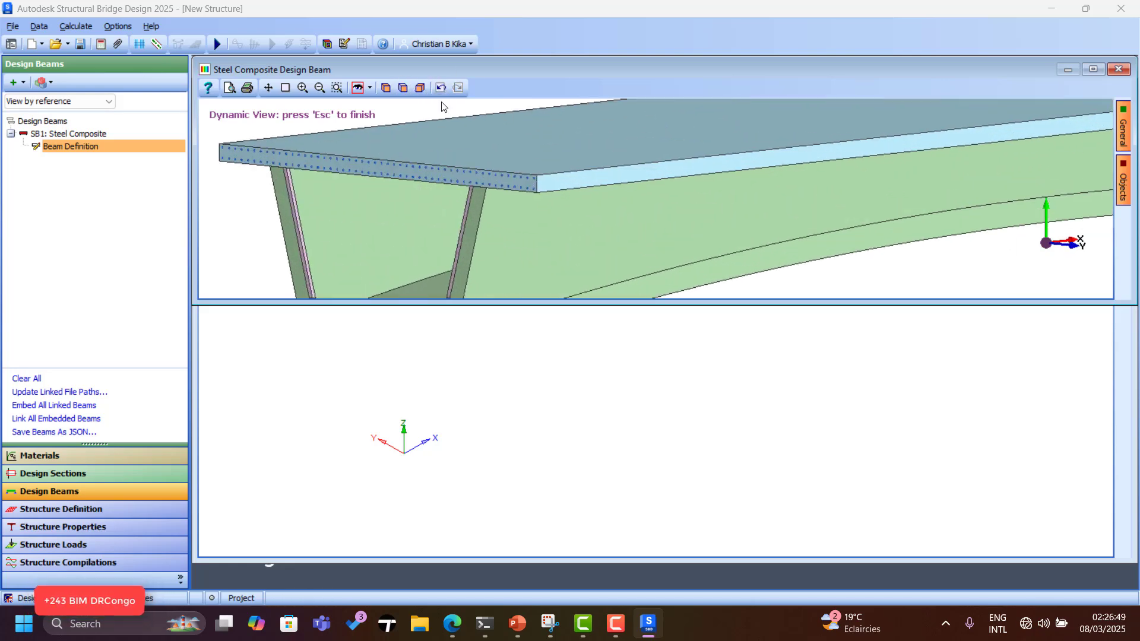
{"action": "left_click", "coordinate": [421, 88]}
{"action": "left_click_drag", "start_coordinate": [475, 193], "coordinate": [501, 216]}
{"action": "scroll", "coordinate": [455, 282], "scroll_direction": "up", "scroll_amount": 3}
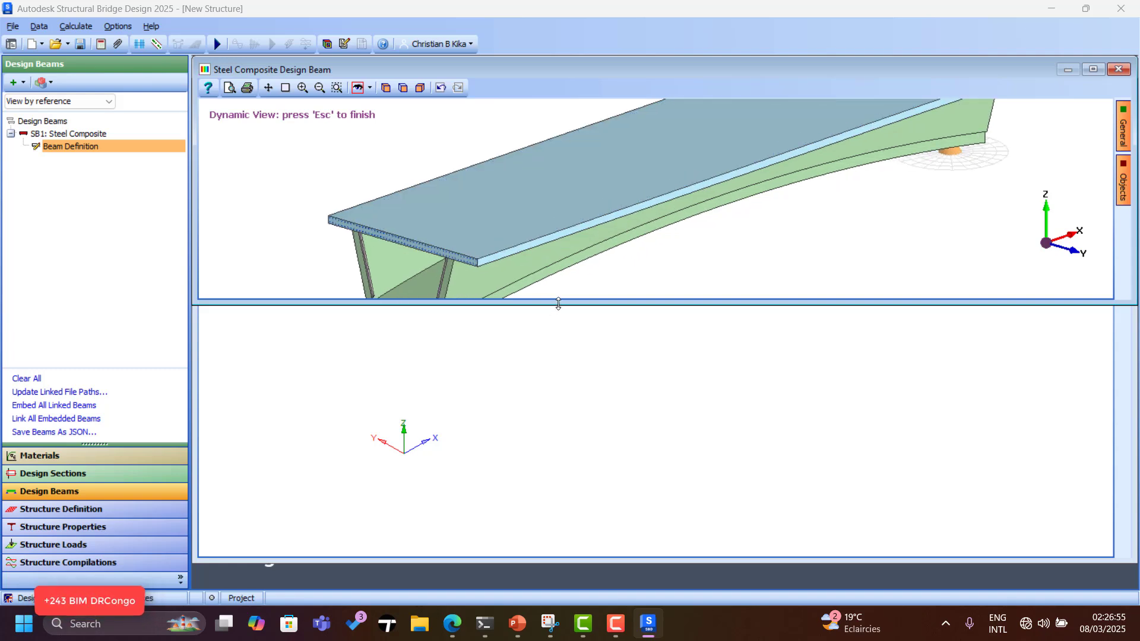
{"action": "left_click_drag", "start_coordinate": [552, 306], "coordinate": [545, 355]}
{"action": "scroll", "coordinate": [529, 298], "scroll_direction": "up", "scroll_amount": 4}
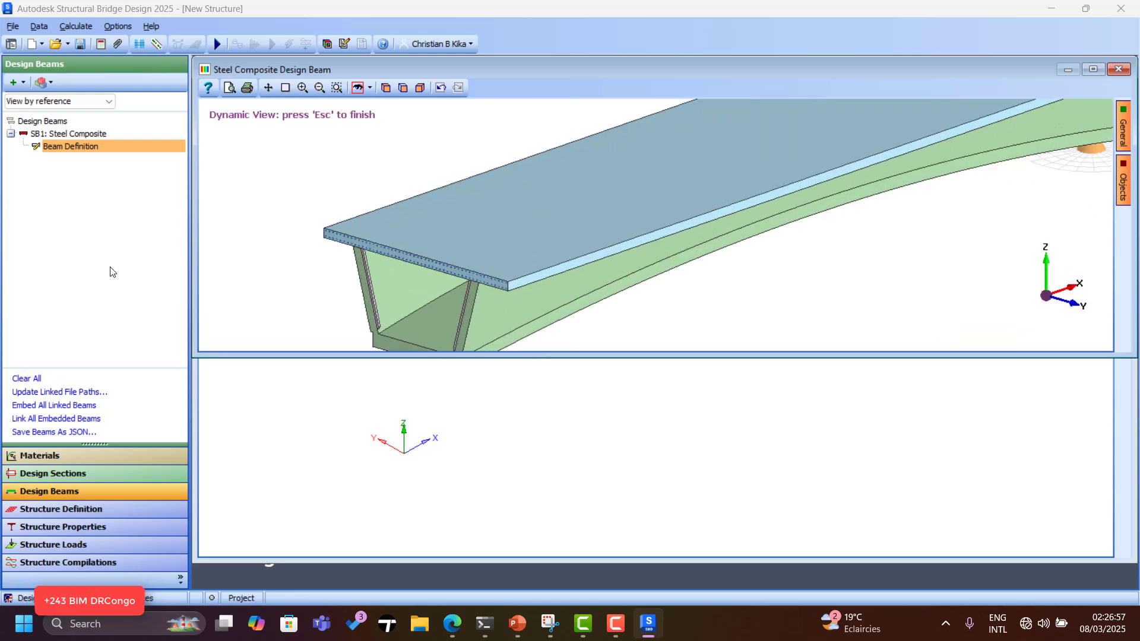
{"action": "left_click", "coordinate": [66, 515]}
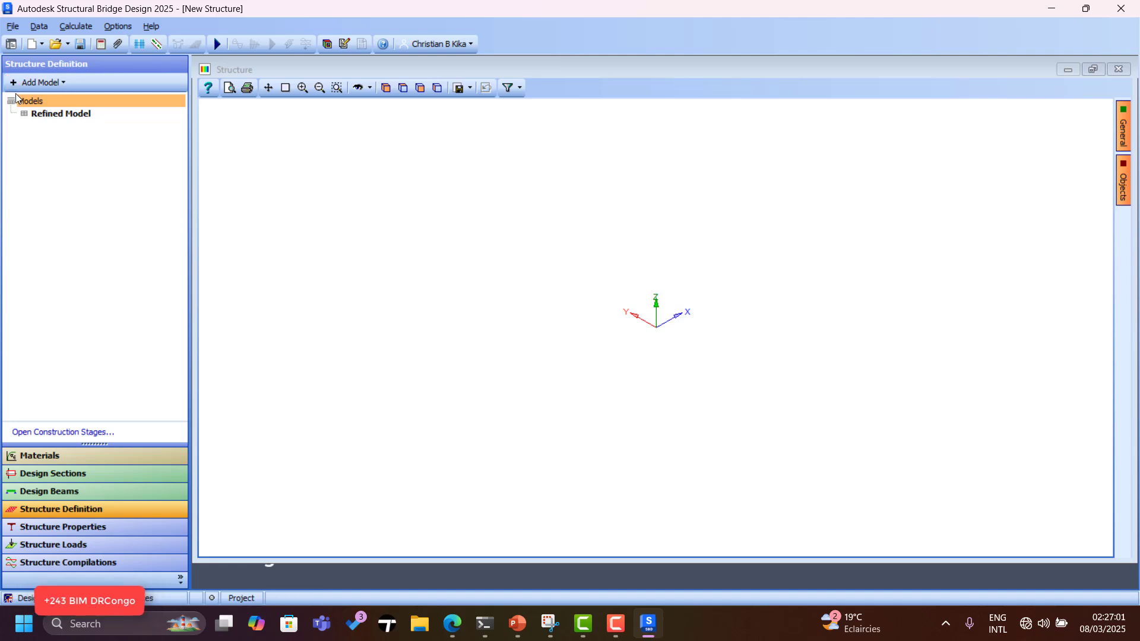
Add design line DL1 under the Refined Model and insert a new segment in it.
{"action": "left_click", "coordinate": [48, 118]}
{"action": "right_click", "coordinate": [48, 117]}
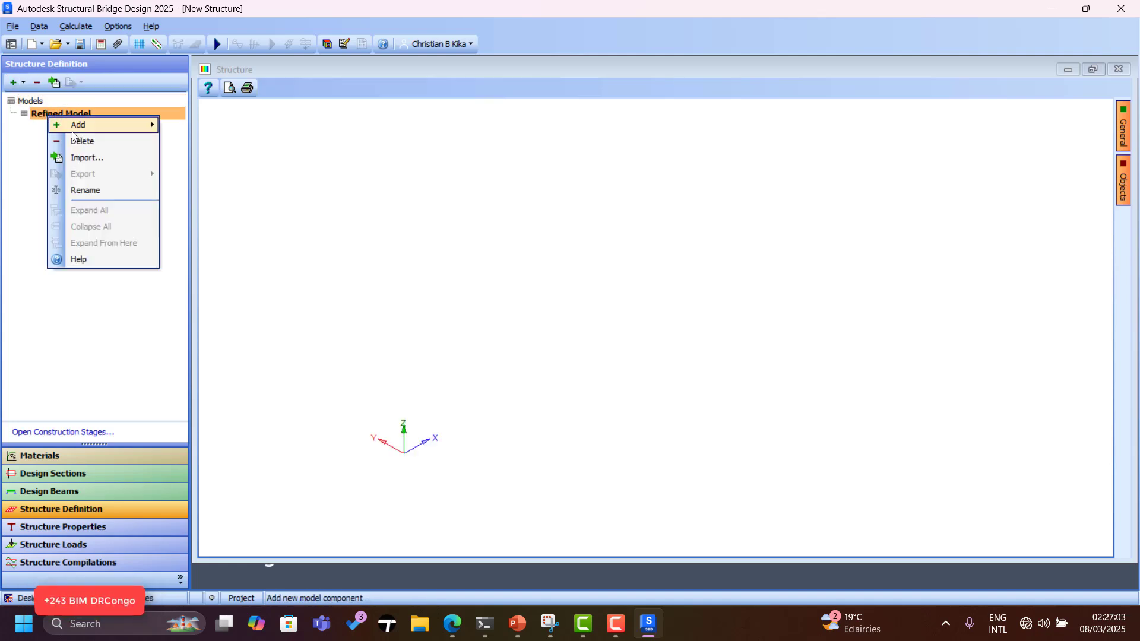
{"action": "mouse_move", "coordinate": [93, 129]}
{"action": "left_click", "coordinate": [203, 125]}
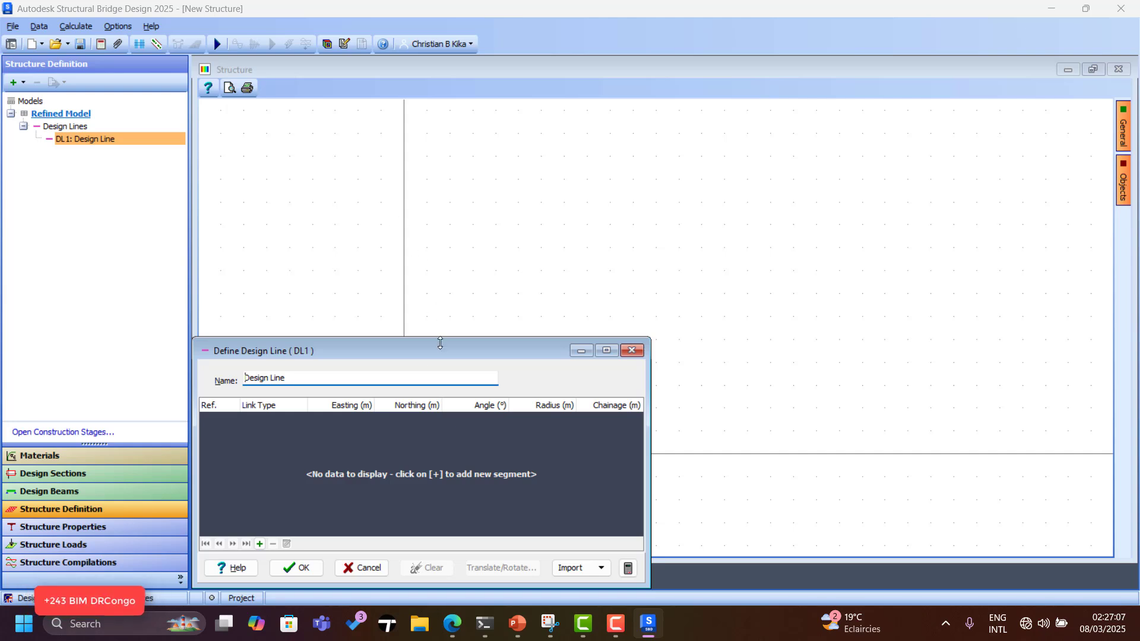
{"action": "left_click_drag", "start_coordinate": [358, 349], "coordinate": [444, 269]}
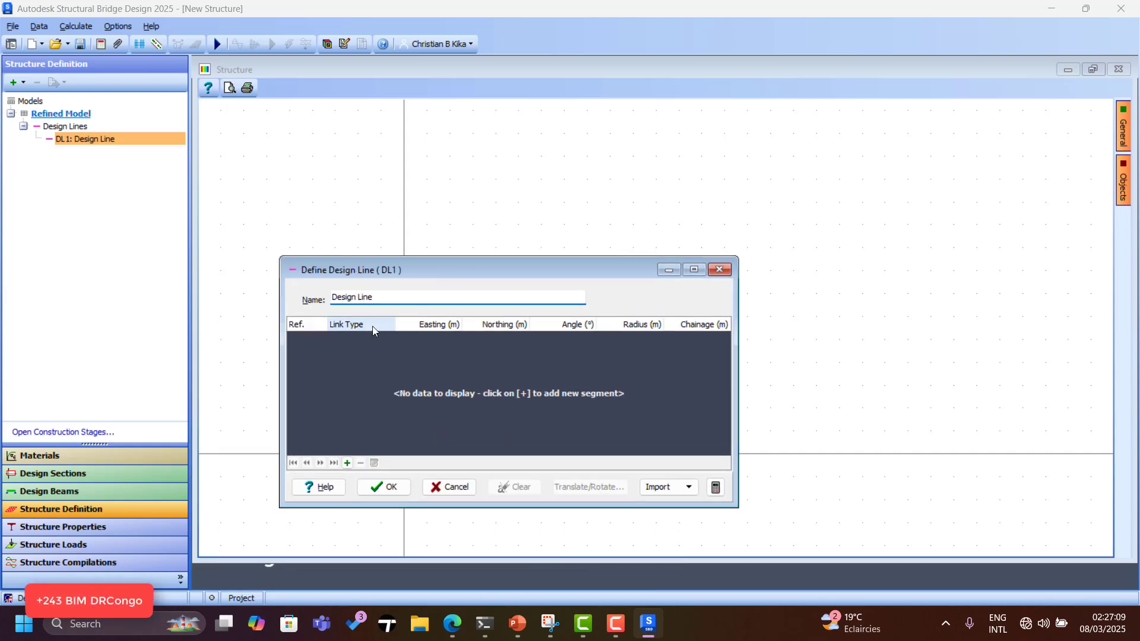
{"action": "left_click", "coordinate": [348, 463]}
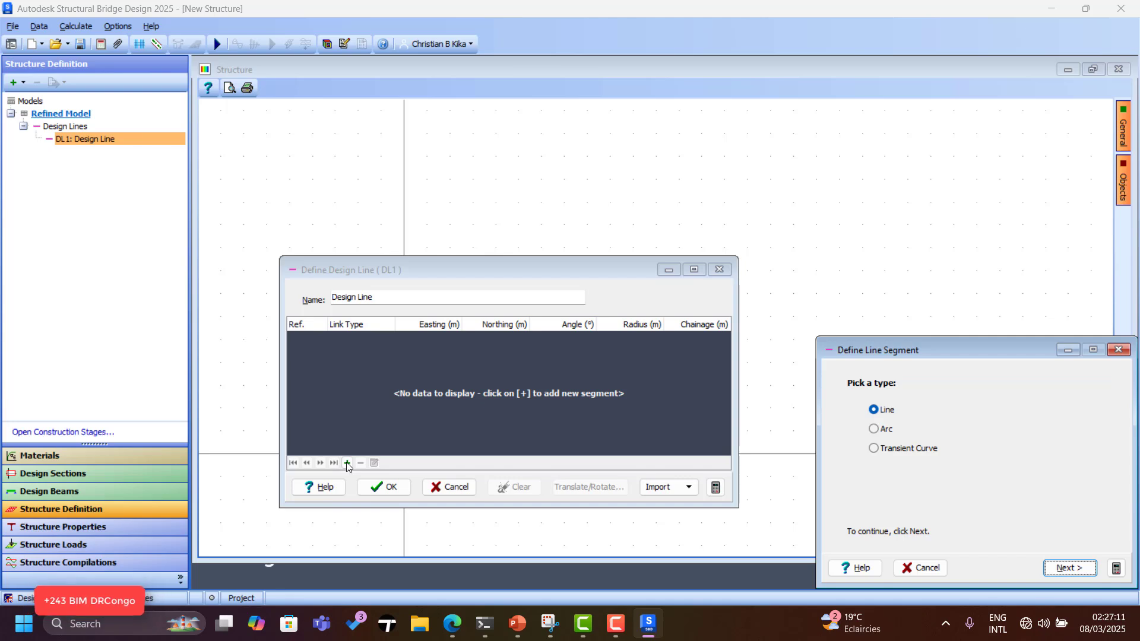
Add a clothoid transition to DL1 turning from 0° to 30° and reaching a 60 m radius.
{"action": "left_click_drag", "start_coordinate": [889, 348], "coordinate": [623, 223]}
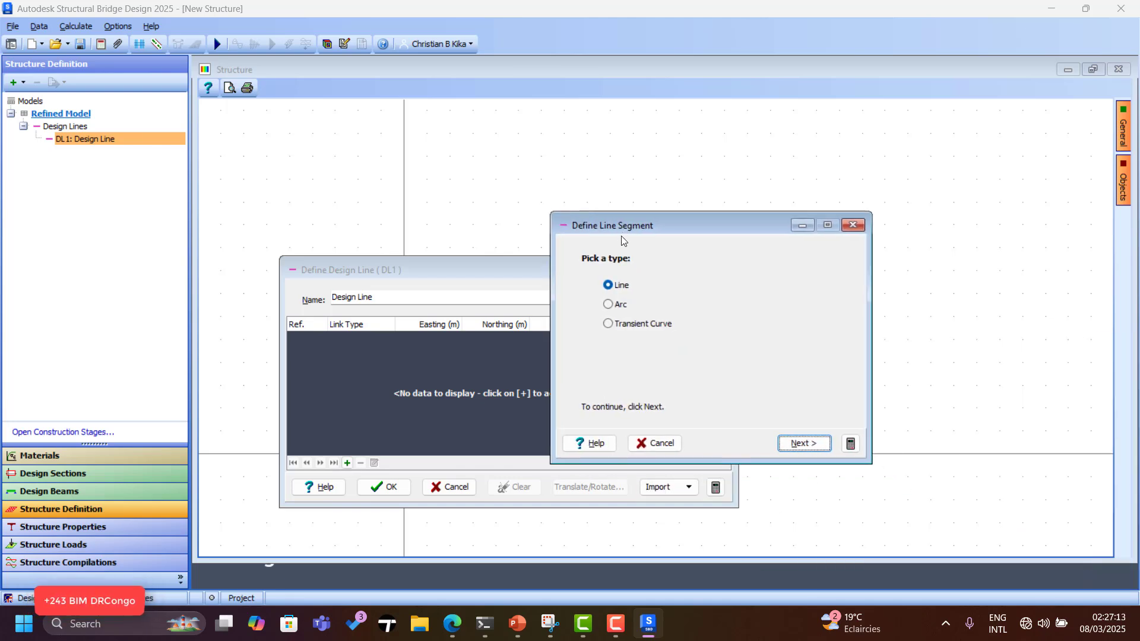
{"action": "left_click", "coordinate": [609, 326]}
{"action": "left_click", "coordinate": [807, 445]}
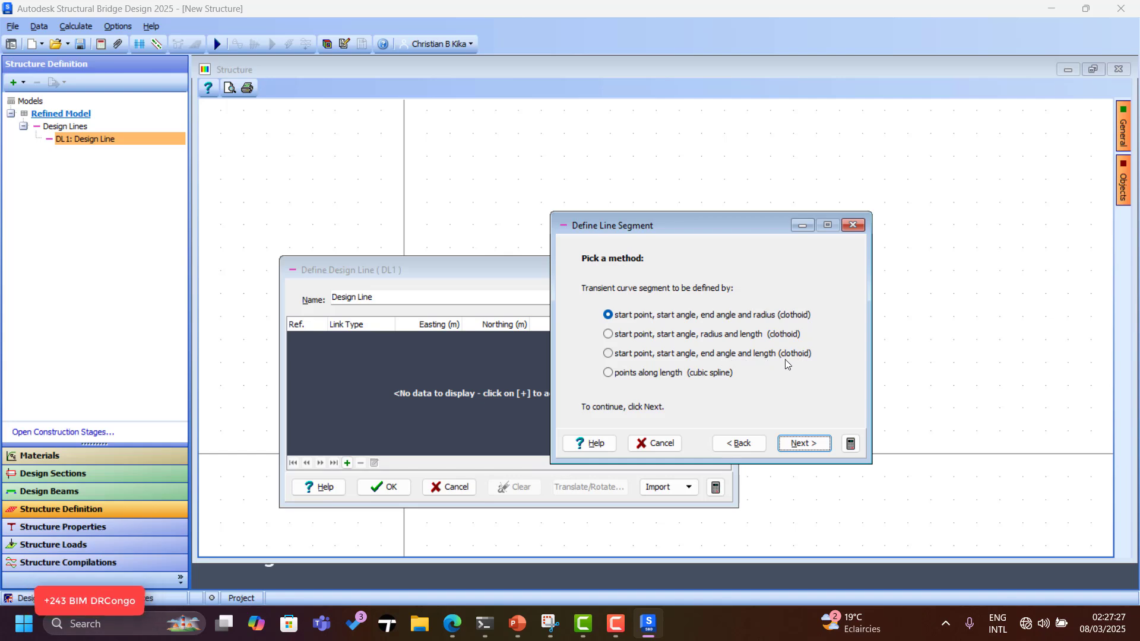
{"action": "left_click", "coordinate": [799, 441]}
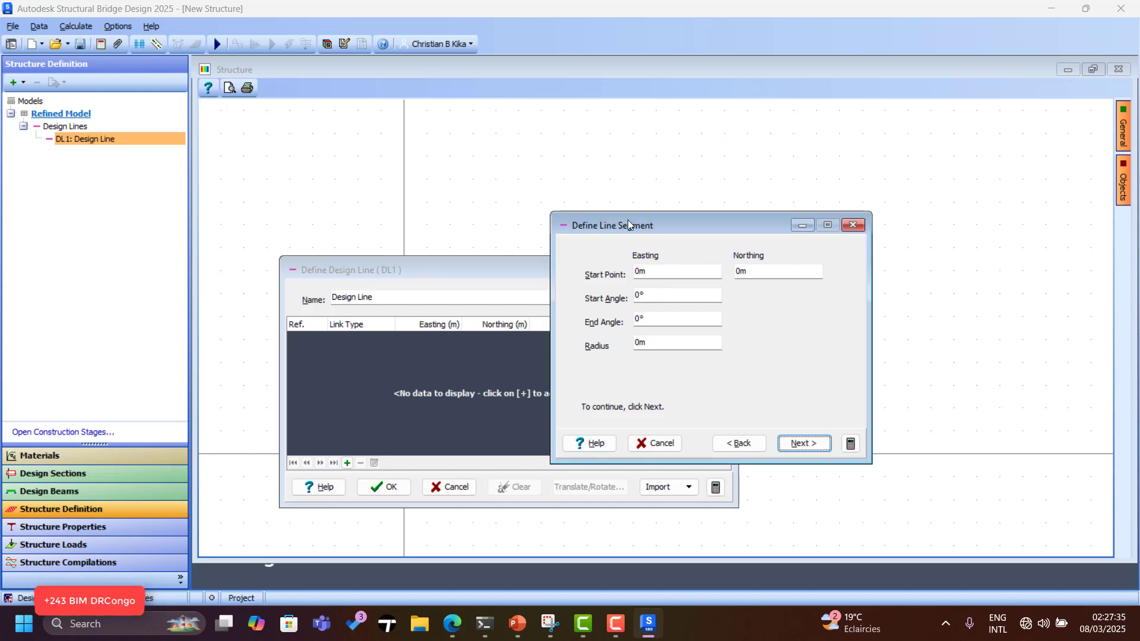
{"action": "left_click_drag", "start_coordinate": [629, 225], "coordinate": [784, 228]}
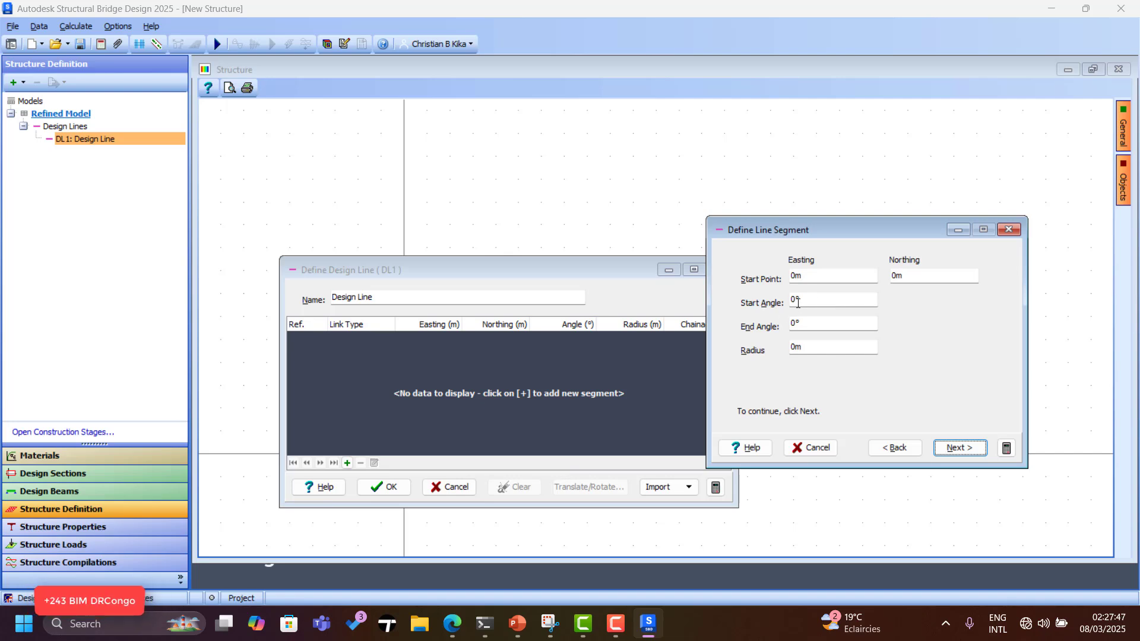
{"action": "left_click", "coordinate": [808, 324]}
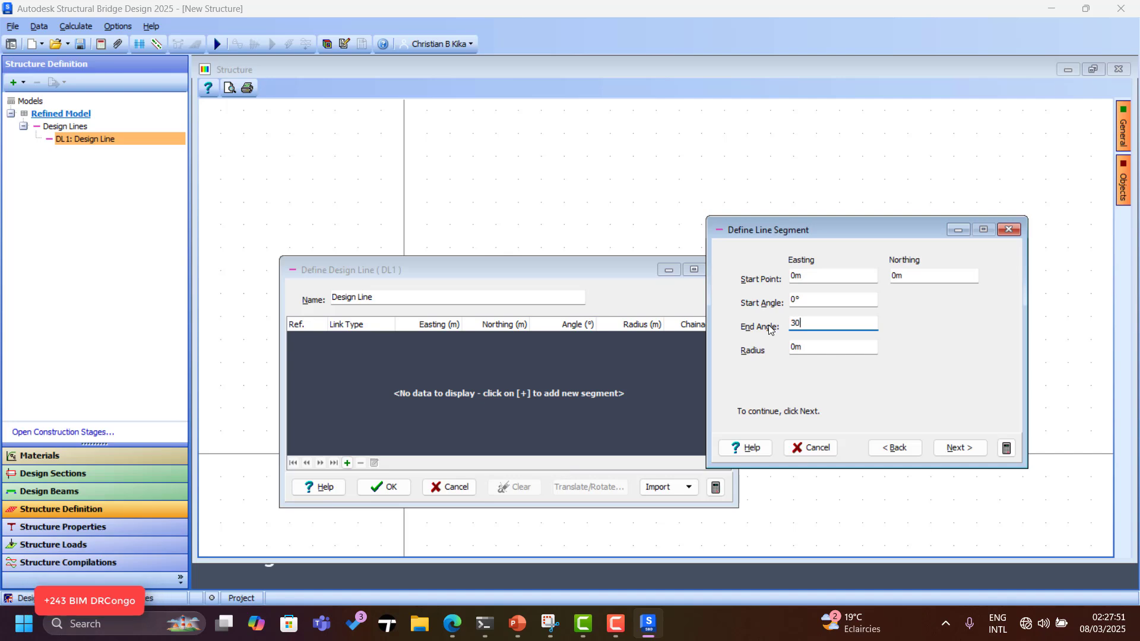
{"action": "left_click", "coordinate": [800, 348]}
{"action": "left_click", "coordinate": [957, 449]}
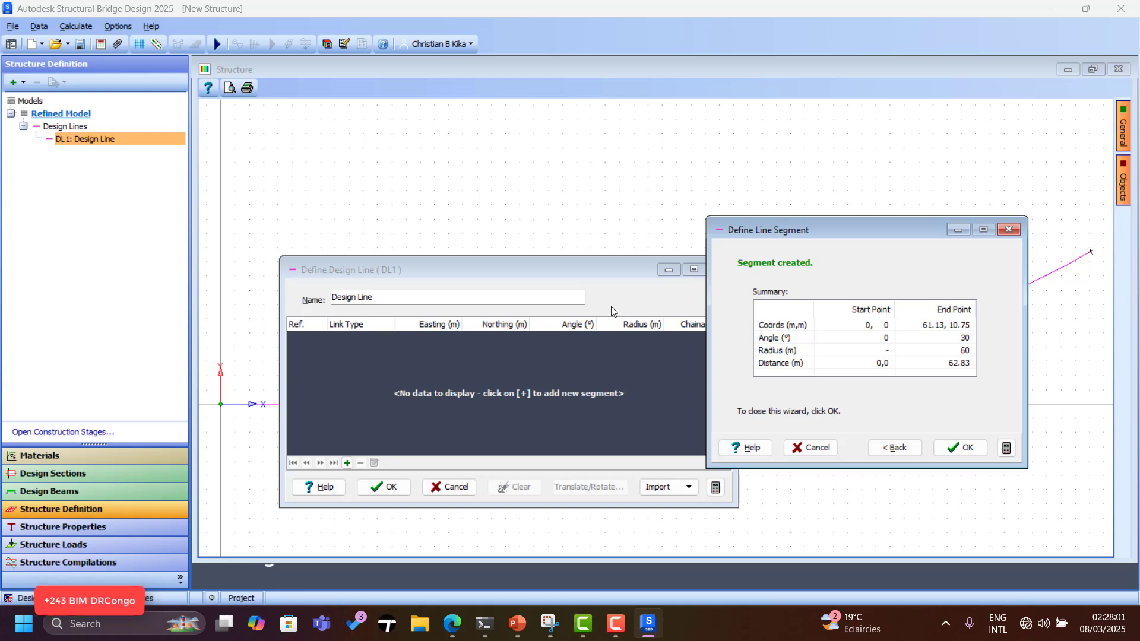
{"action": "left_click", "coordinate": [960, 448]}
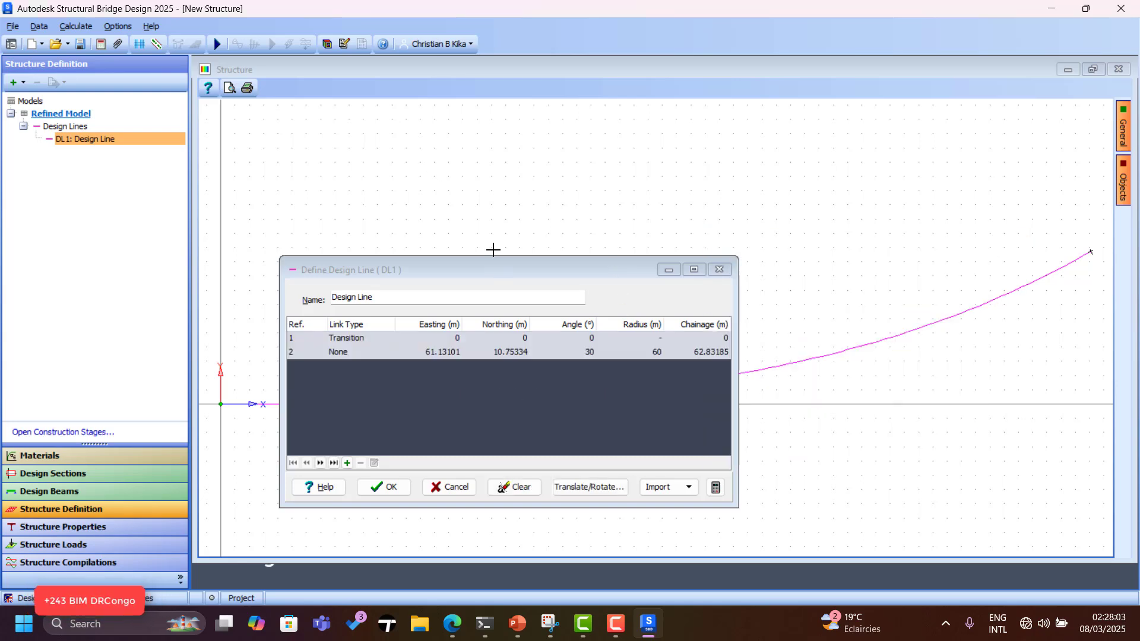
{"action": "left_click_drag", "start_coordinate": [597, 354], "coordinate": [522, 227]}
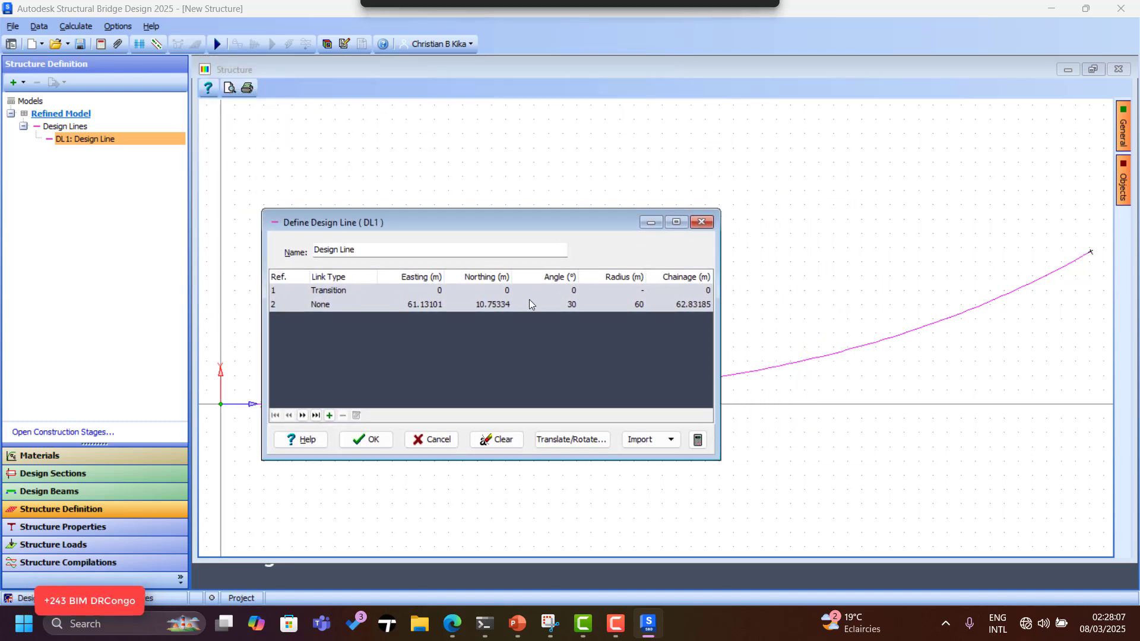
{"action": "left_click", "coordinate": [329, 416]}
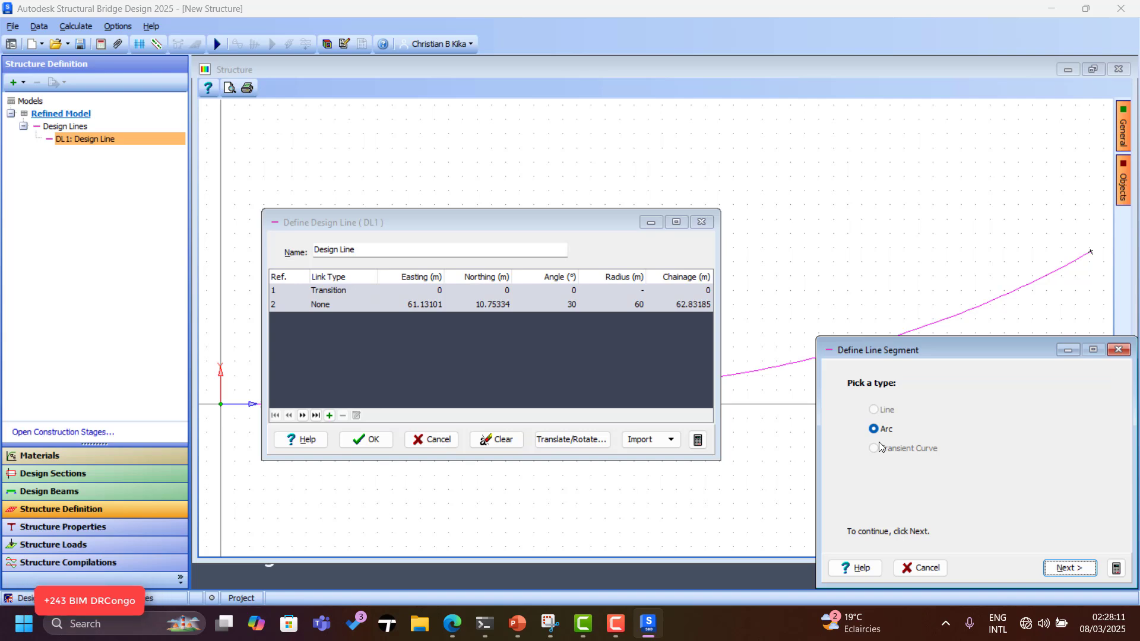
Inspect the existing row 2 segment of the design line table and close its wizard.
{"action": "left_click", "coordinate": [1118, 350]}
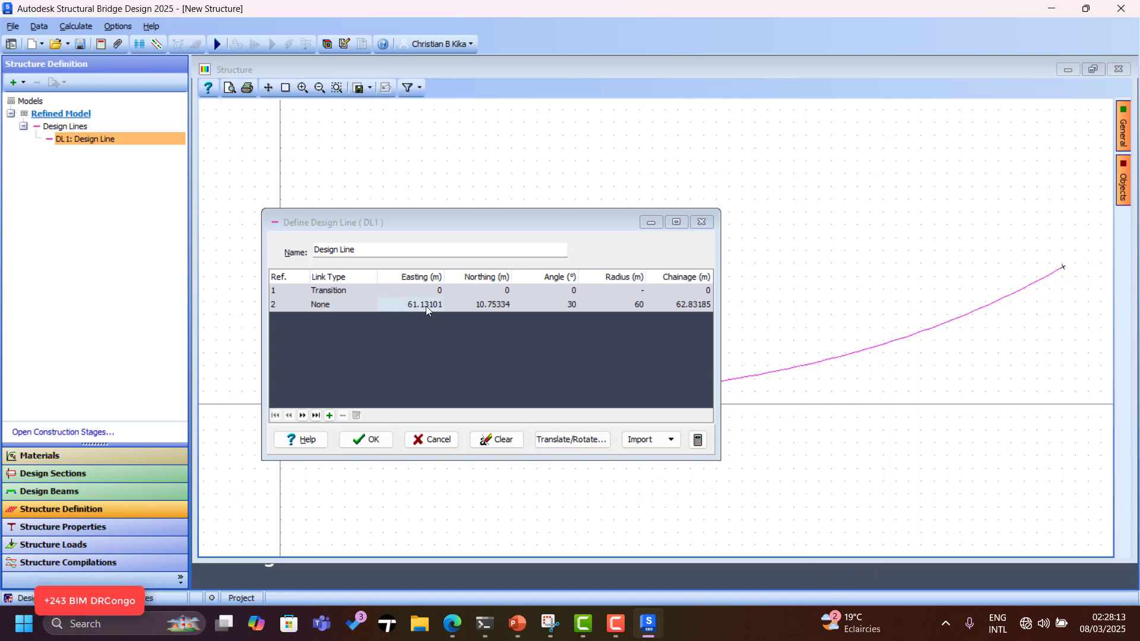
{"action": "left_click", "coordinate": [458, 305]}
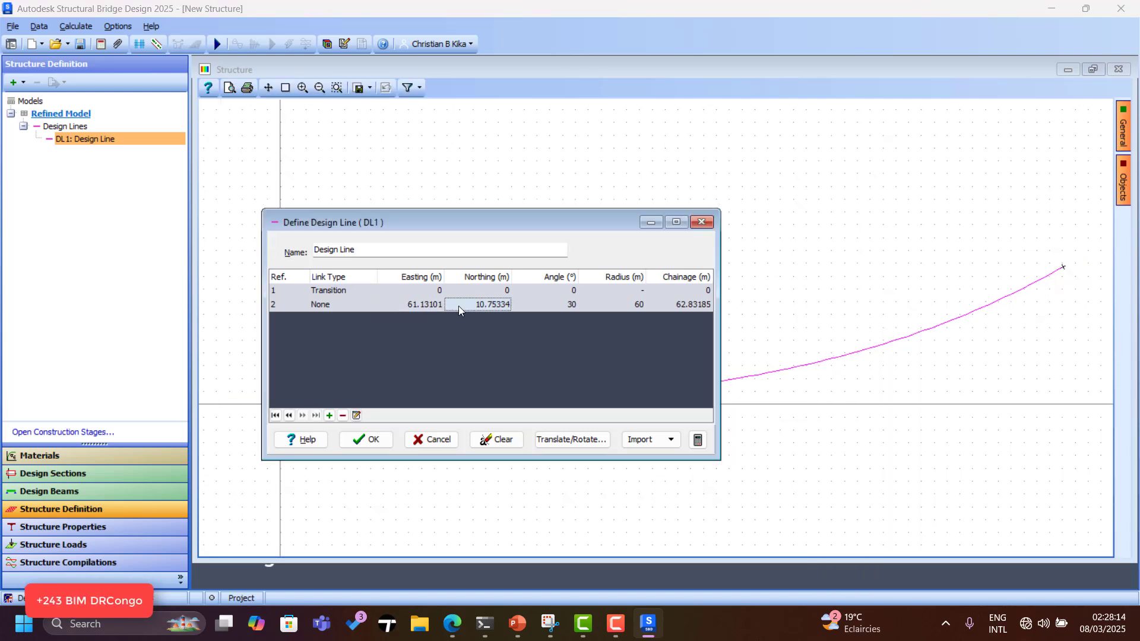
{"action": "left_click", "coordinate": [357, 416]}
{"action": "left_click", "coordinate": [1119, 350]}
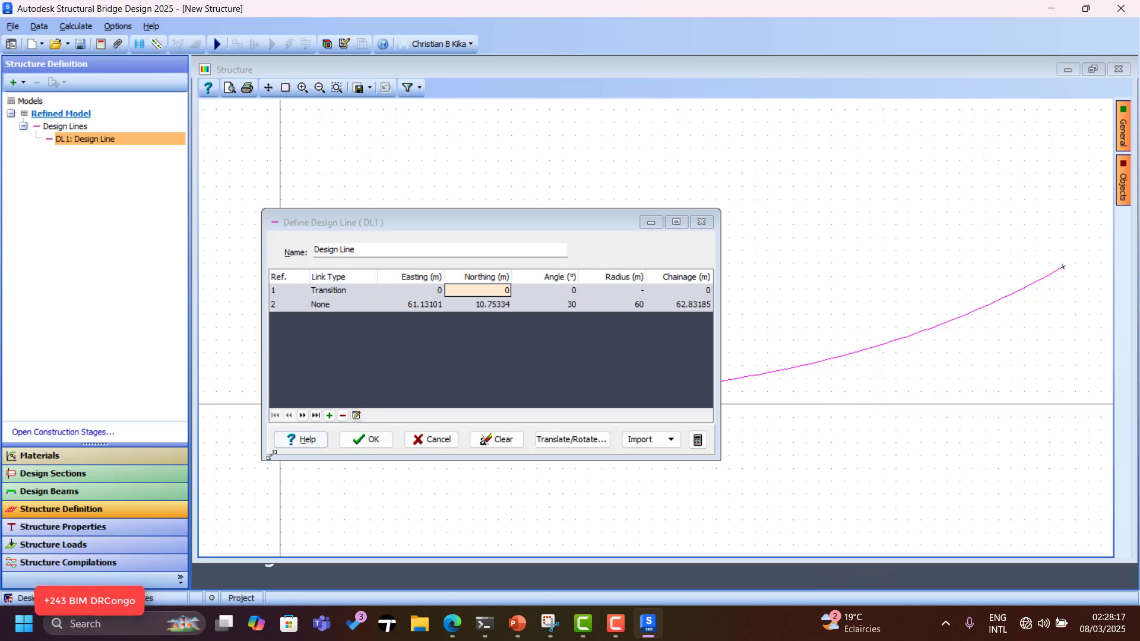
Append a 20 m arc of 60 m radius to DL1, defined by length.
{"action": "left_click", "coordinate": [330, 416]}
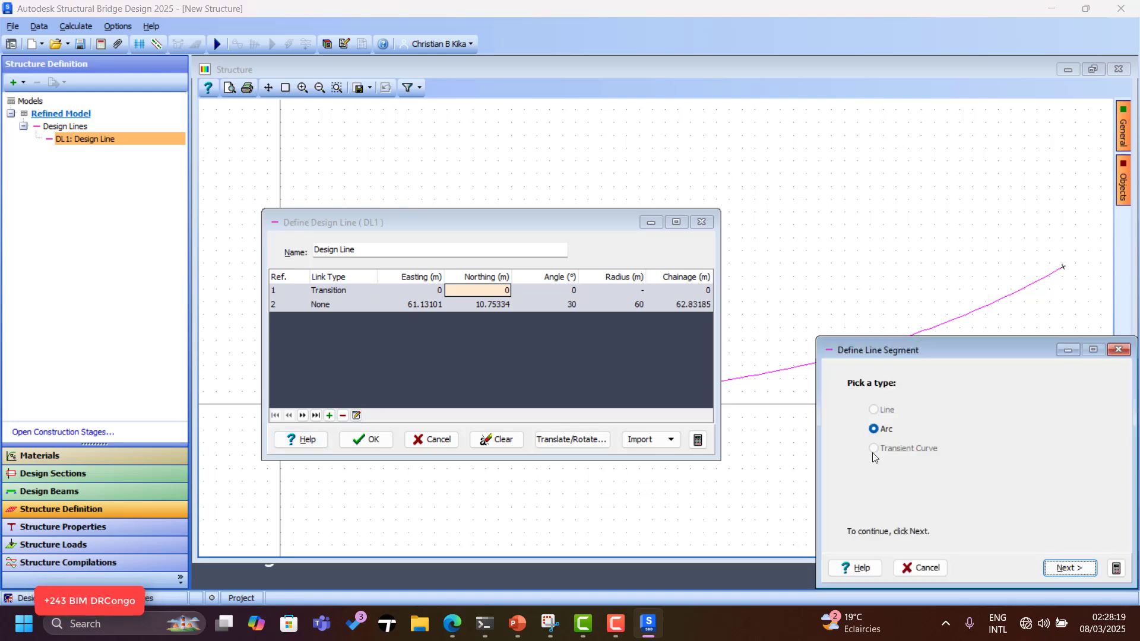
{"action": "left_click", "coordinate": [1064, 569]}
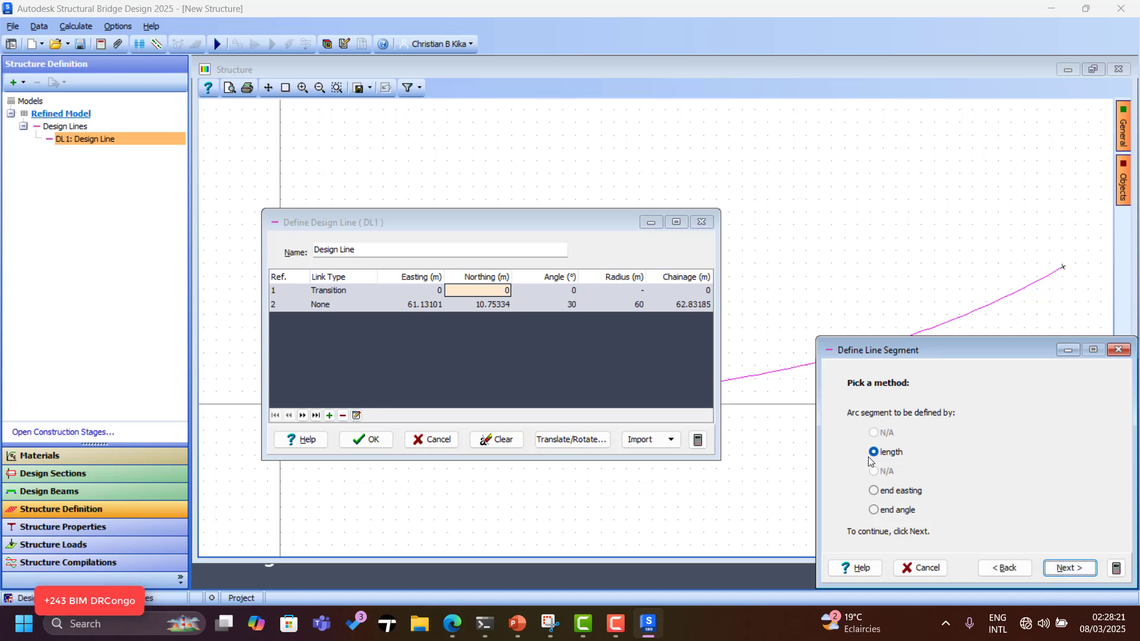
{"action": "left_click", "coordinate": [1070, 574]}
{"action": "left_click_drag", "start_coordinate": [916, 467], "coordinate": [865, 472]}
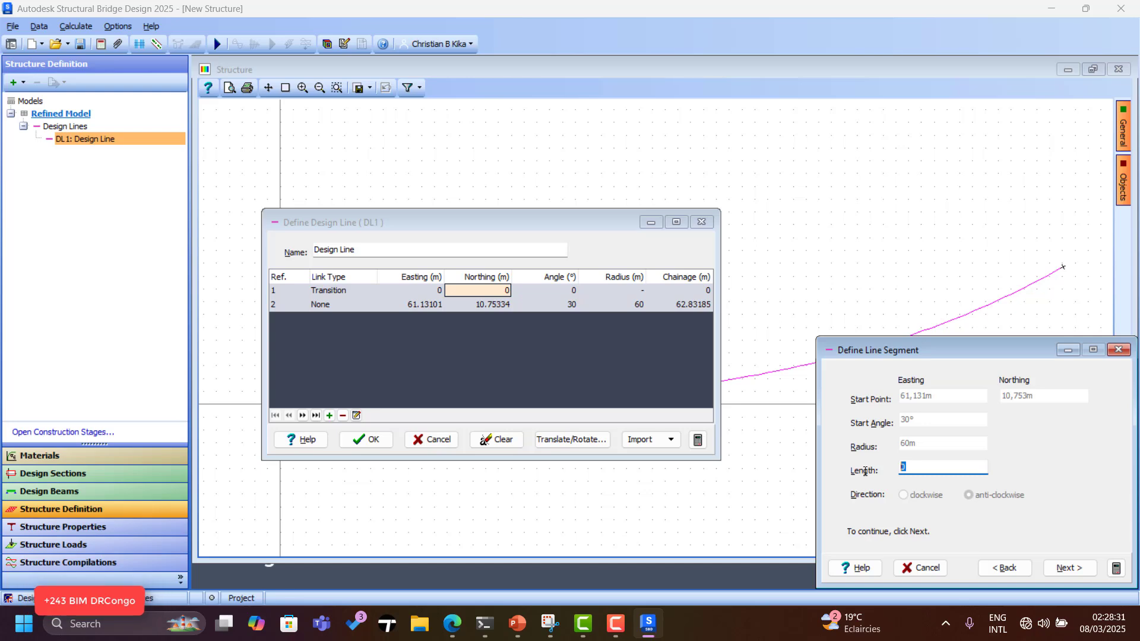
{"action": "type", "text": "20"}
{"action": "left_click", "coordinate": [1067, 568]}
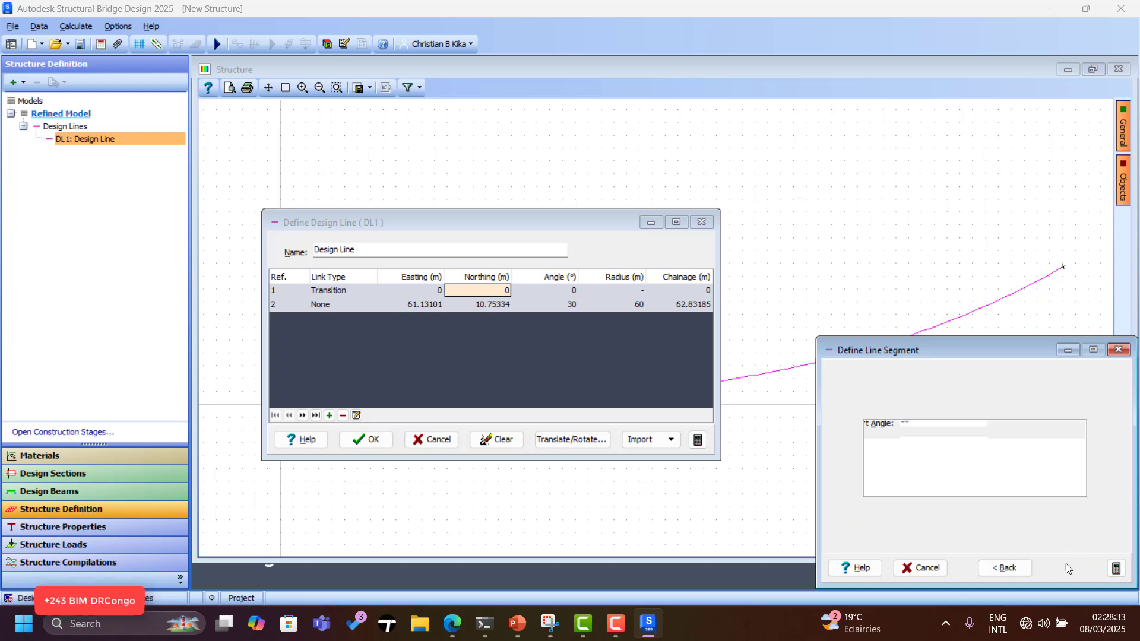
{"action": "scroll", "coordinate": [842, 165], "scroll_direction": "down", "scroll_amount": 2}
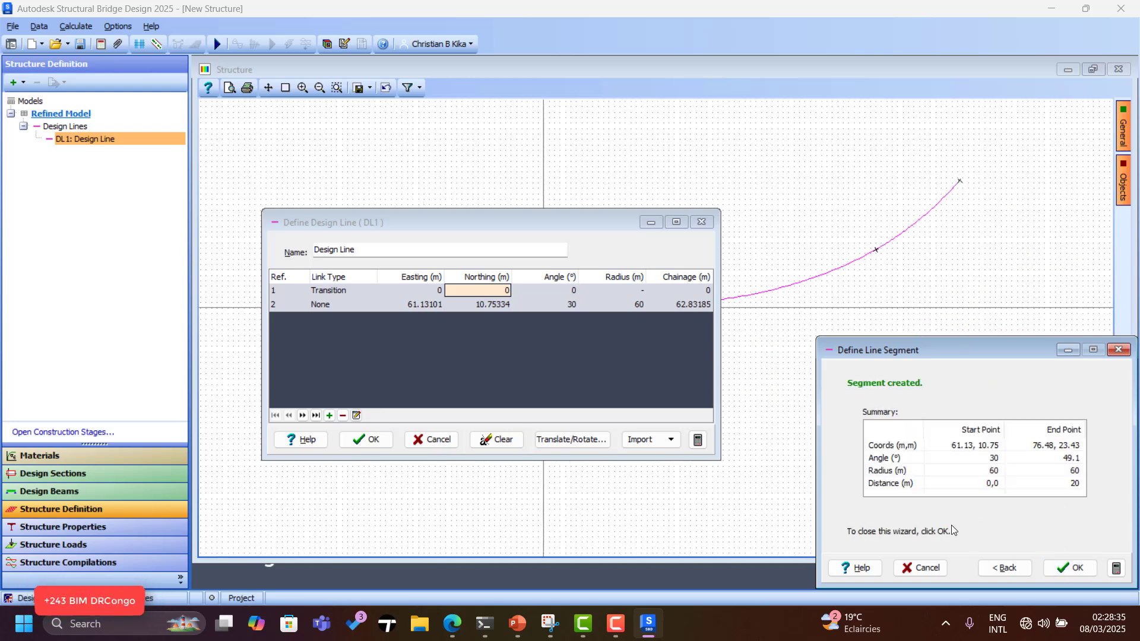
{"action": "left_click", "coordinate": [1066, 568]}
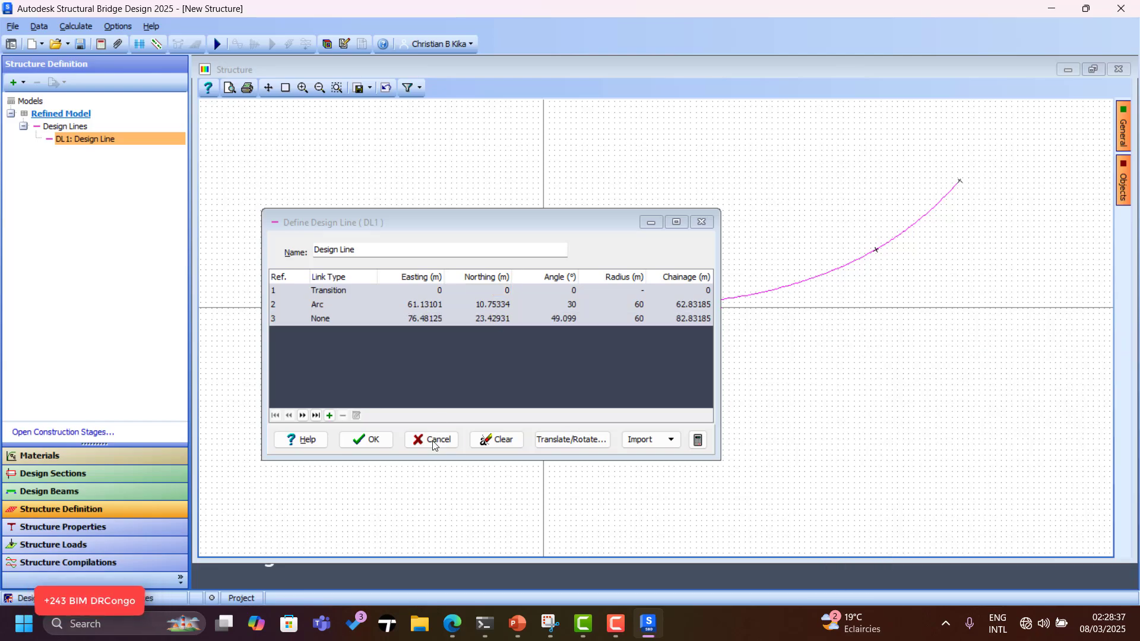
Accept the DL1 definition and zoom the Structure view around the curved alignment.
{"action": "left_click", "coordinate": [365, 439]}
{"action": "scroll", "coordinate": [608, 380], "scroll_direction": "down", "scroll_amount": 2}
{"action": "scroll", "coordinate": [699, 323], "scroll_direction": "up", "scroll_amount": 2}
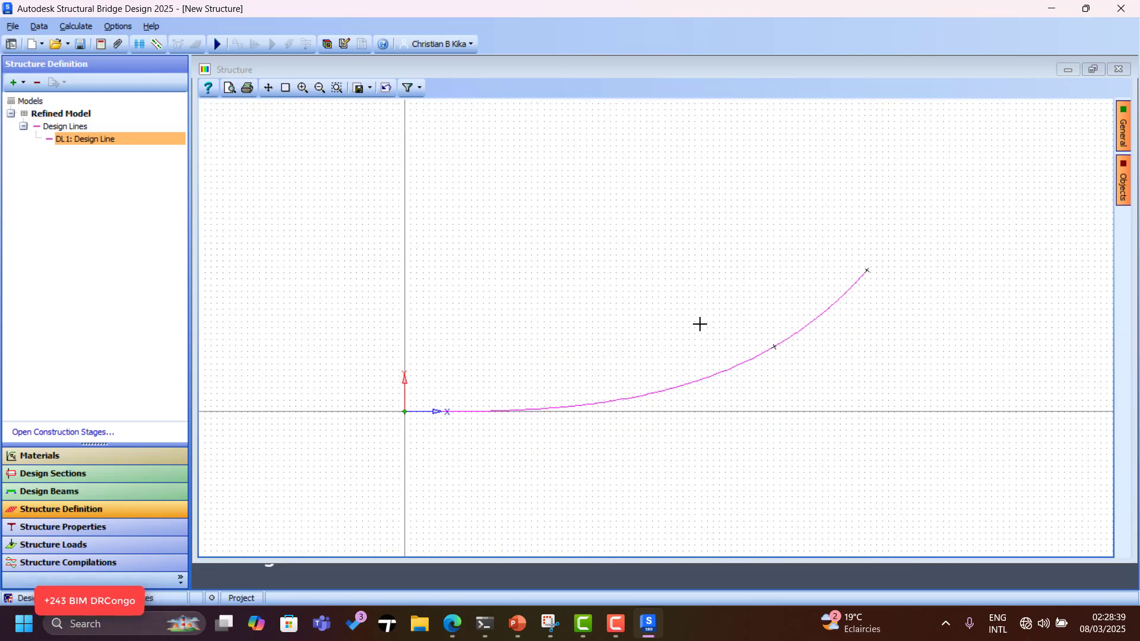
{"action": "scroll", "coordinate": [699, 324], "scroll_direction": "up", "scroll_amount": 2}
{"action": "scroll", "coordinate": [827, 354], "scroll_direction": "down", "scroll_amount": 1}
{"action": "scroll", "coordinate": [824, 364], "scroll_direction": "up", "scroll_amount": 2}
{"action": "scroll", "coordinate": [825, 364], "scroll_direction": "down", "scroll_amount": 1}
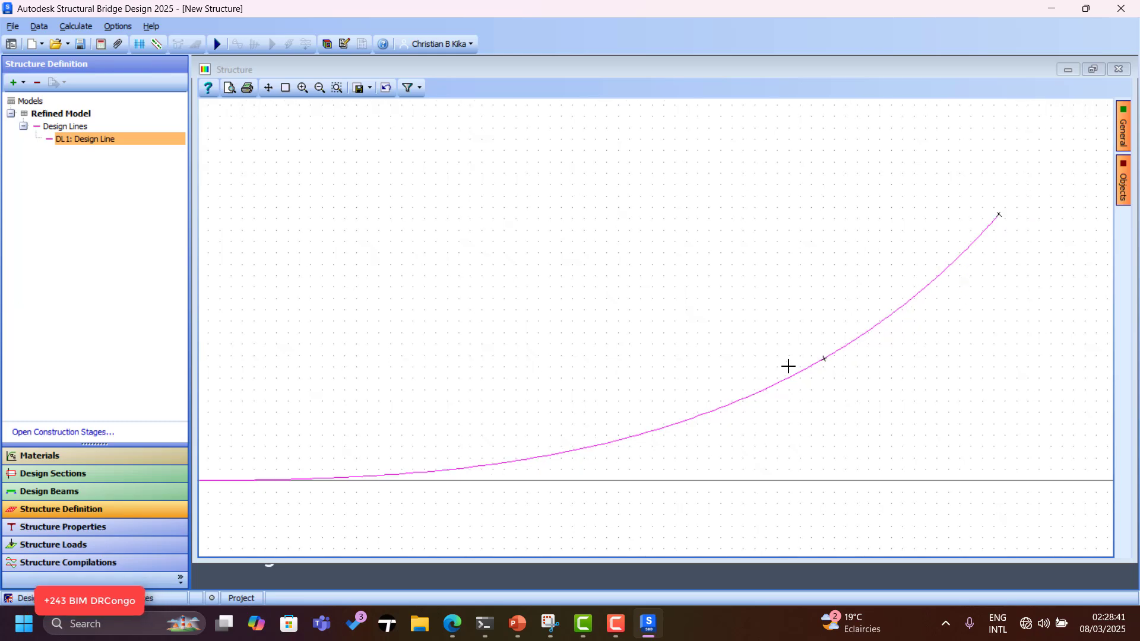
{"action": "scroll", "coordinate": [790, 364], "scroll_direction": "down", "scroll_amount": 1}
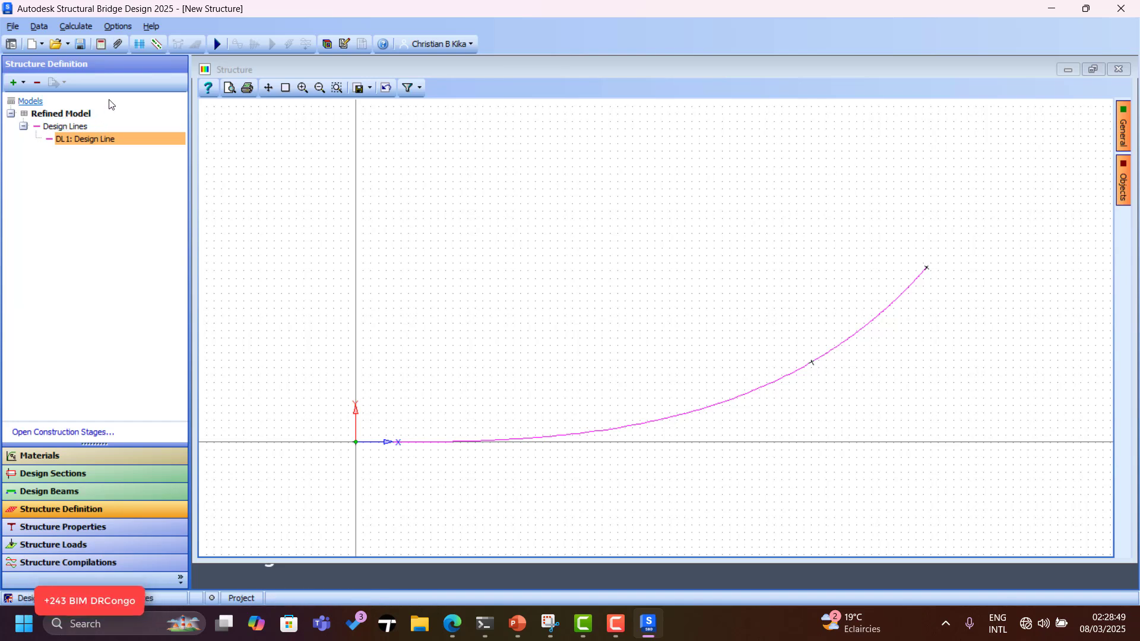
Insert the 2D sub model '2D Model A' and open its Construction Lines definition.
{"action": "left_click", "coordinate": [23, 82]}
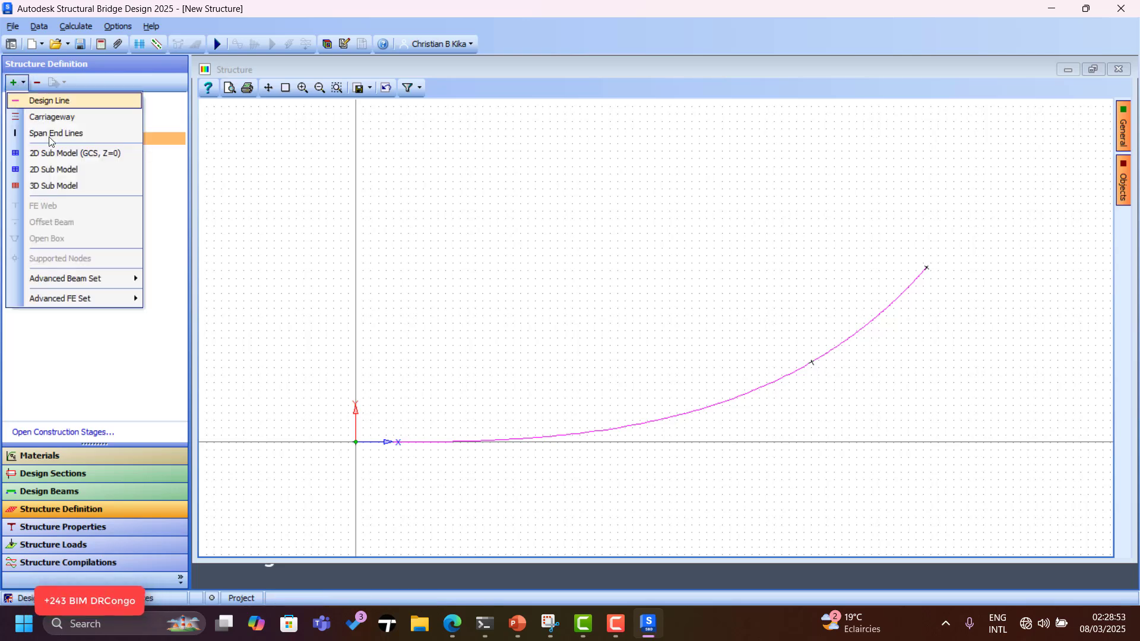
{"action": "left_click", "coordinate": [66, 155]}
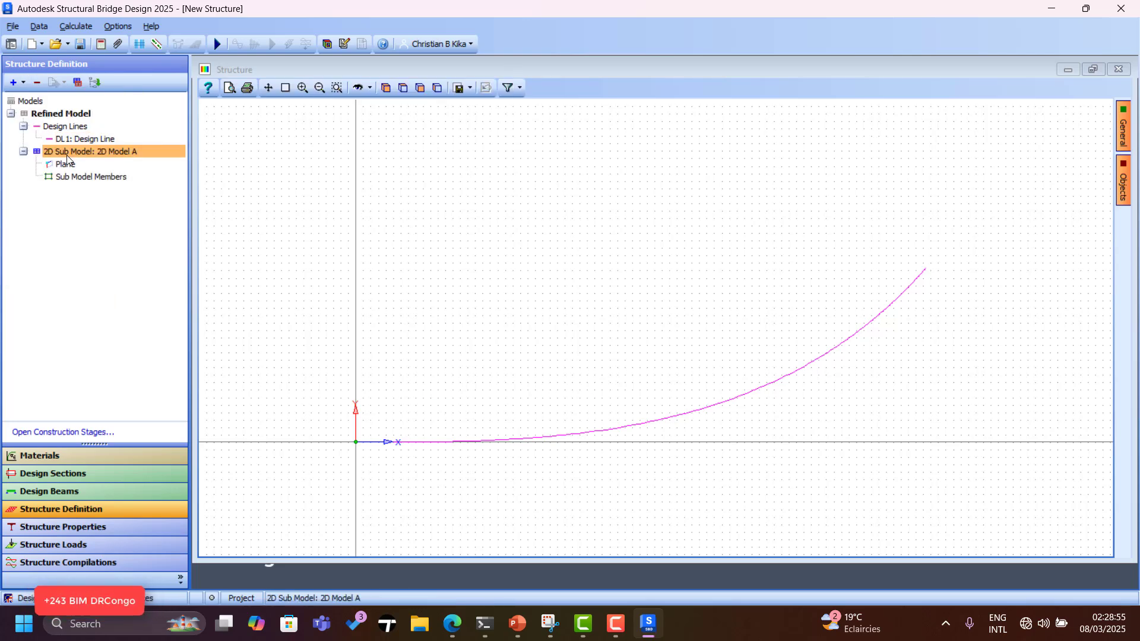
{"action": "right_click", "coordinate": [70, 151]}
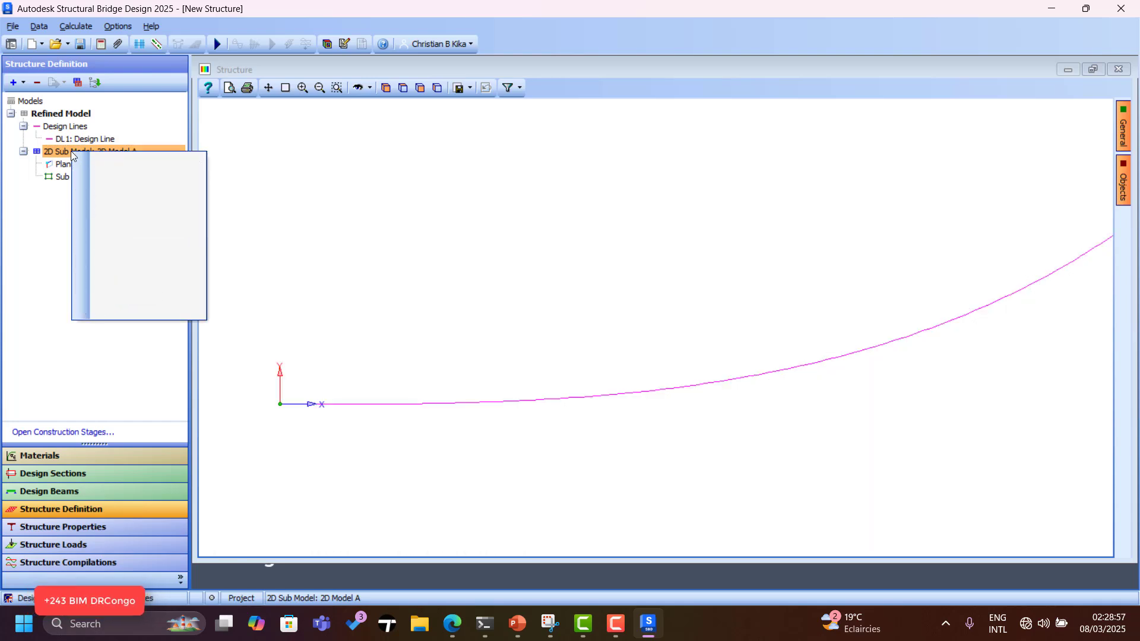
{"action": "mouse_move", "coordinate": [111, 163]}
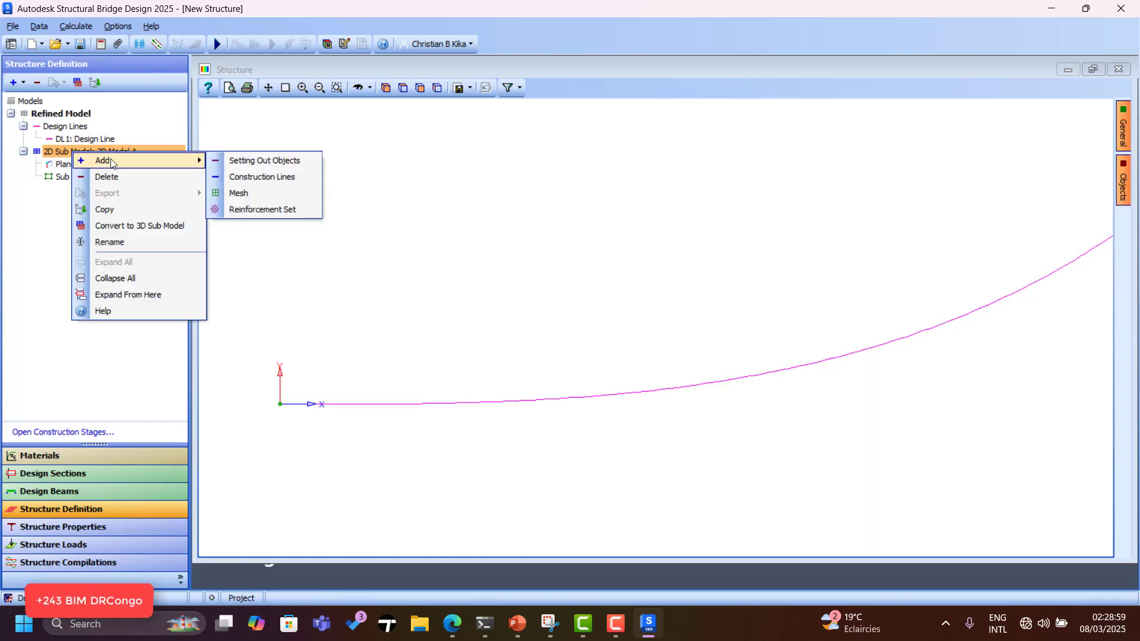
{"action": "left_click", "coordinate": [273, 177]}
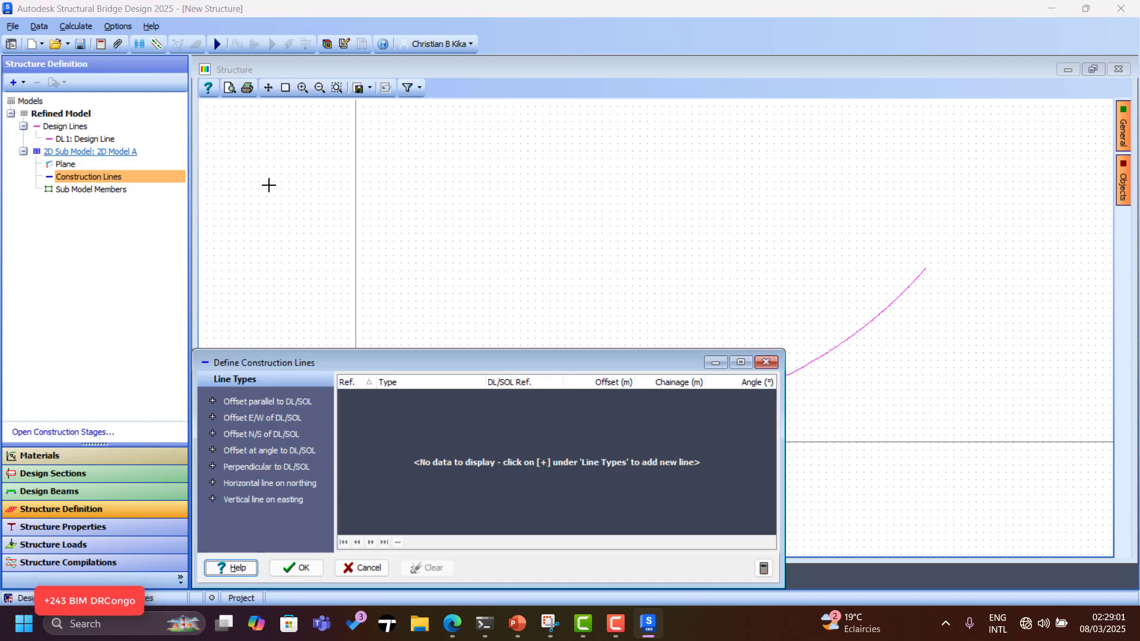
Add three 'Offset parallel to DL/SOL' construction lines, each referenced to DL1.
{"action": "left_click", "coordinate": [288, 407]}
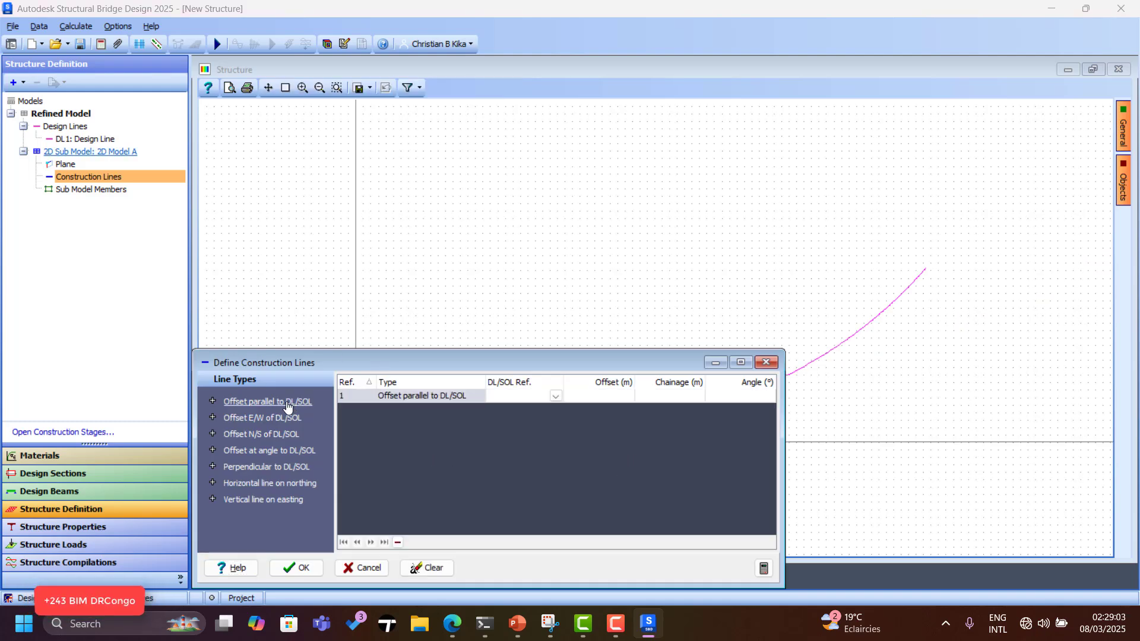
{"action": "left_click", "coordinate": [555, 396]}
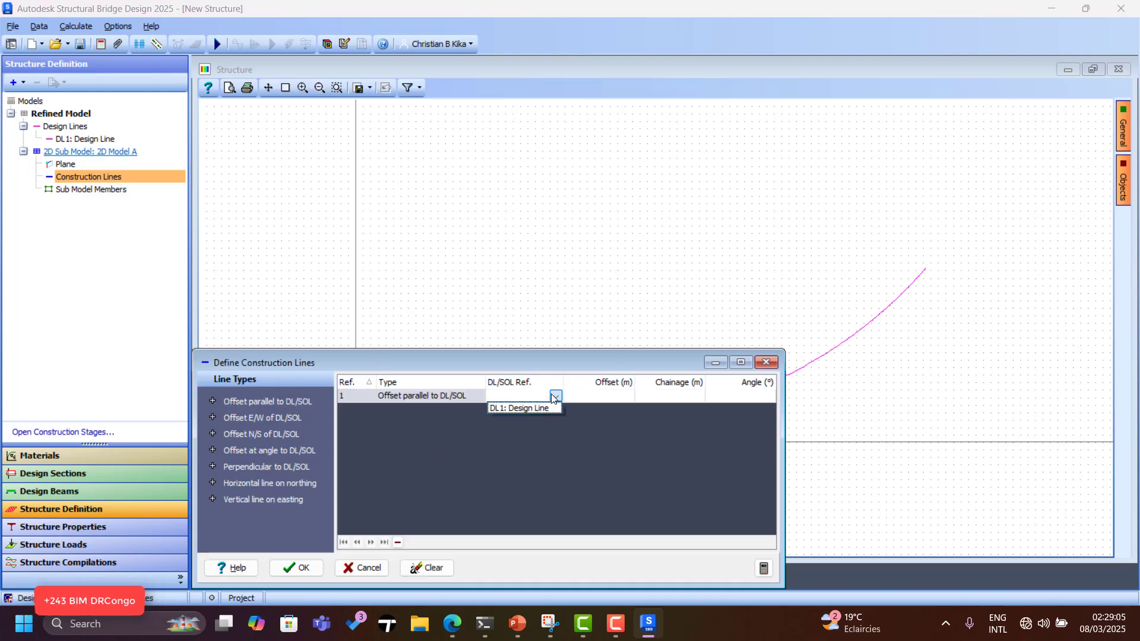
{"action": "left_click", "coordinate": [533, 408]}
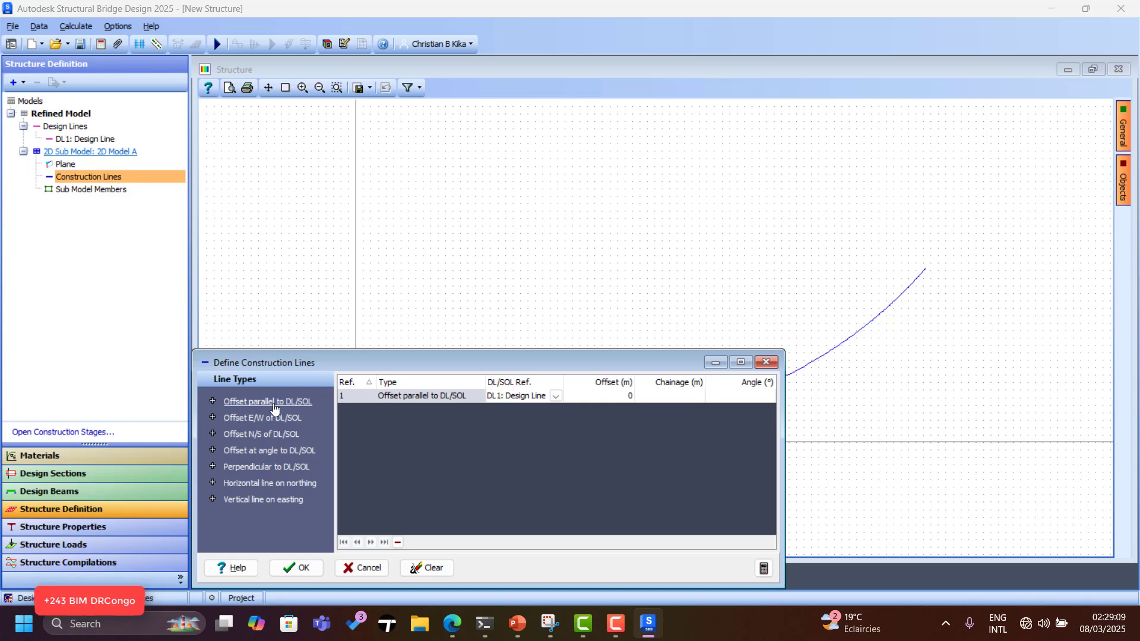
{"action": "scroll", "coordinate": [509, 118], "scroll_direction": "down", "scroll_amount": 7}
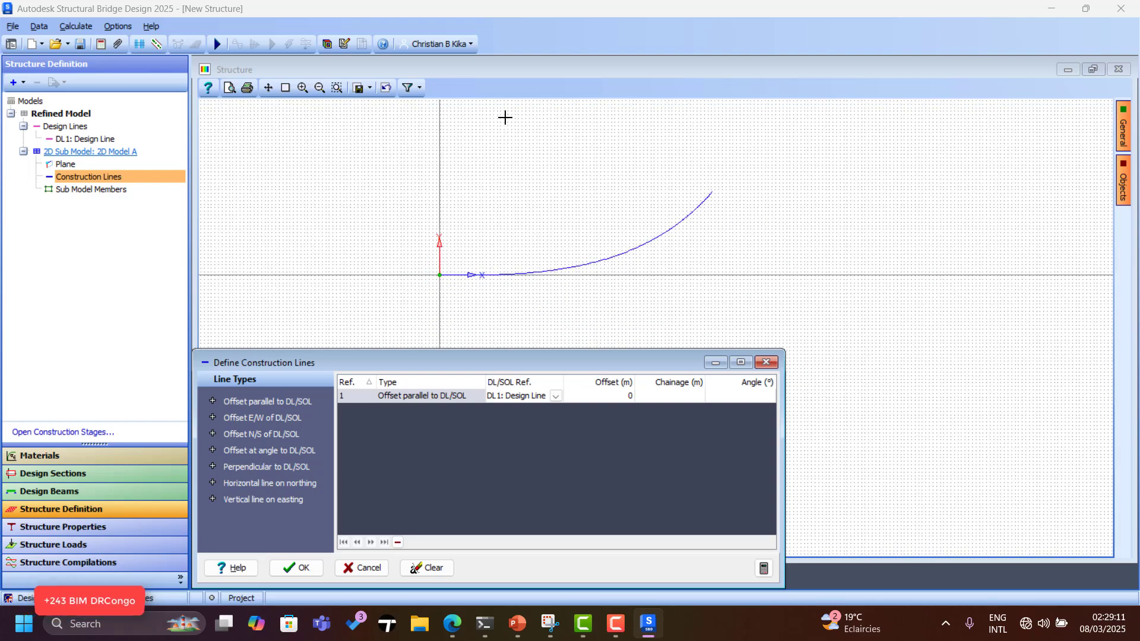
{"action": "scroll", "coordinate": [453, 279], "scroll_direction": "up", "scroll_amount": 4}
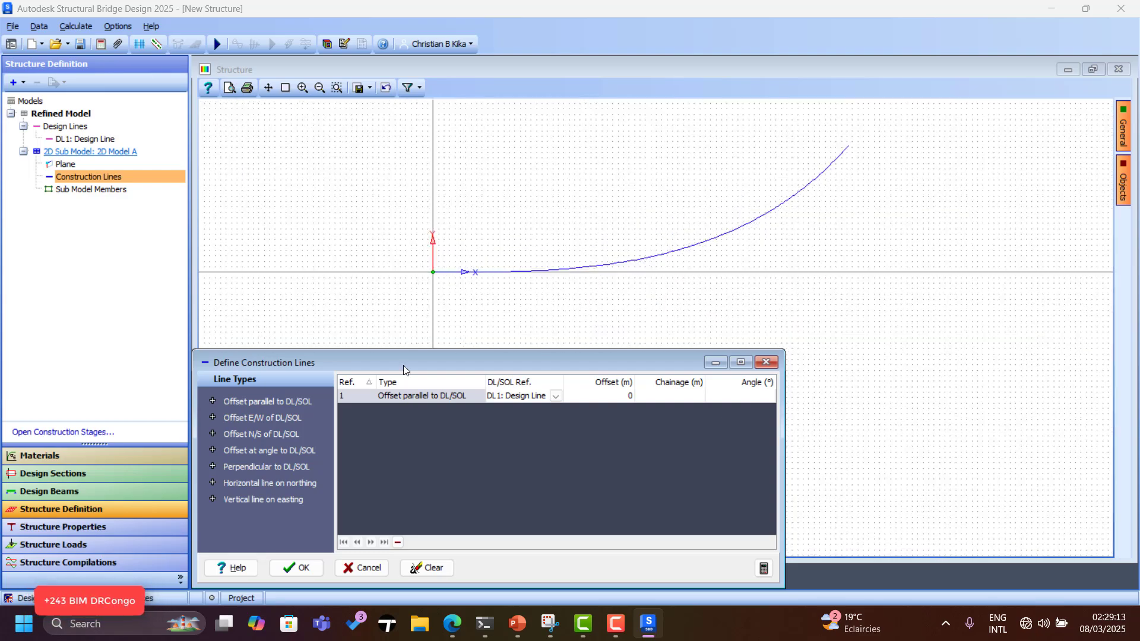
{"action": "left_click", "coordinate": [270, 402]}
{"action": "left_click", "coordinate": [271, 402]}
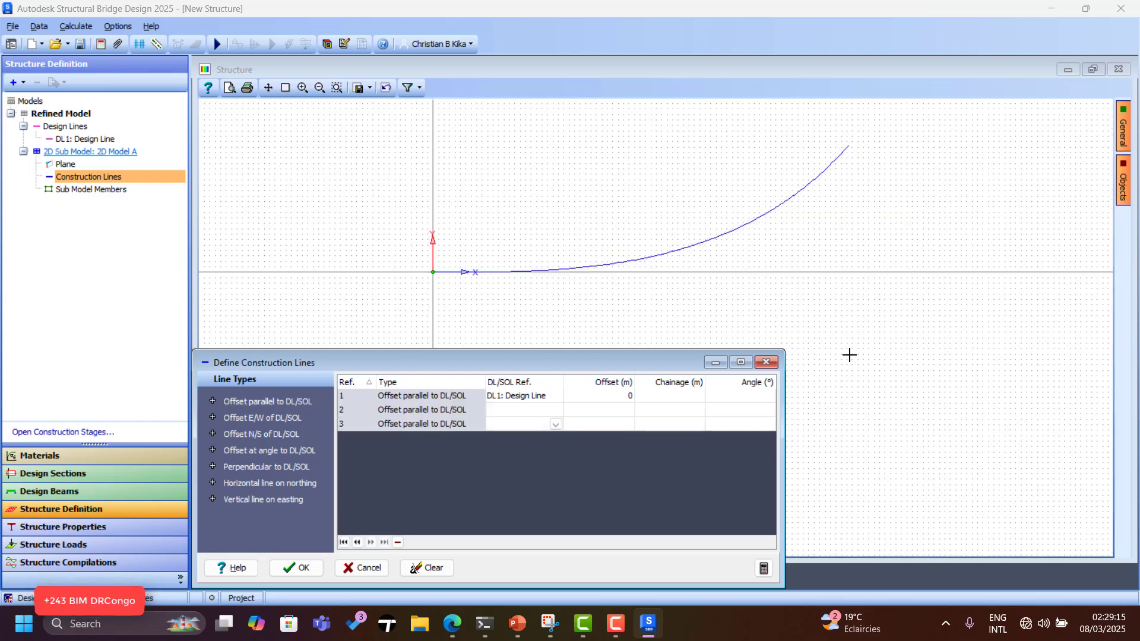
{"action": "left_click", "coordinate": [557, 411]}
{"action": "left_click", "coordinate": [557, 411]}
{"action": "left_click", "coordinate": [539, 425]}
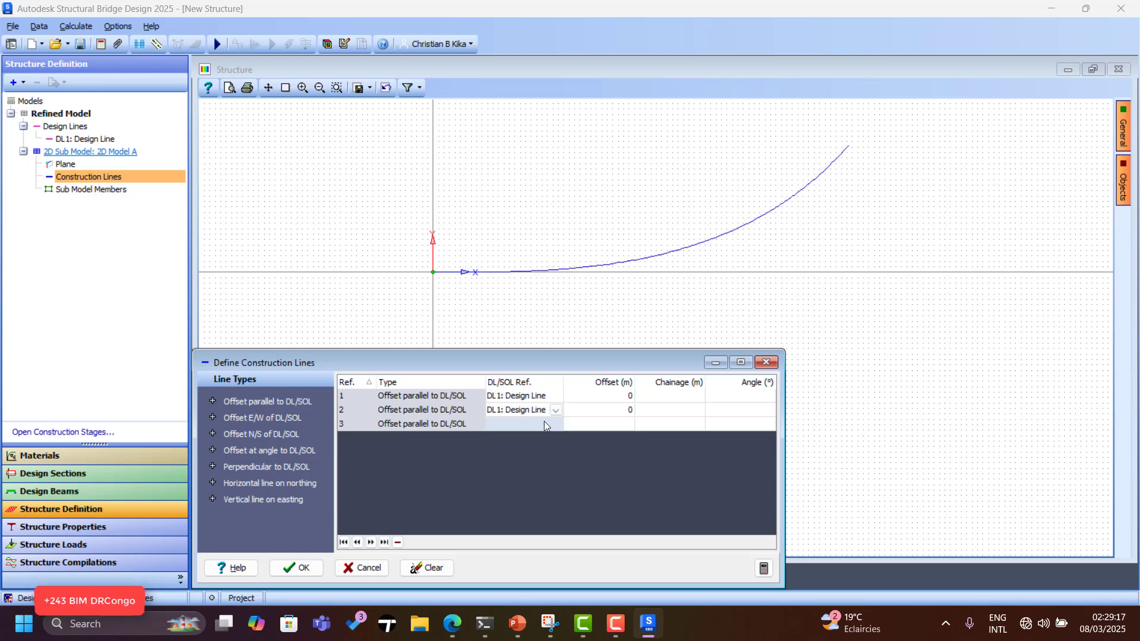
{"action": "left_click", "coordinate": [544, 424]}
{"action": "left_click", "coordinate": [556, 424]}
{"action": "left_click", "coordinate": [547, 443]}
Set offsets 5, -5 and -10 m, add a fourth line at 10 m, and confirm.
{"action": "left_click", "coordinate": [627, 399]}
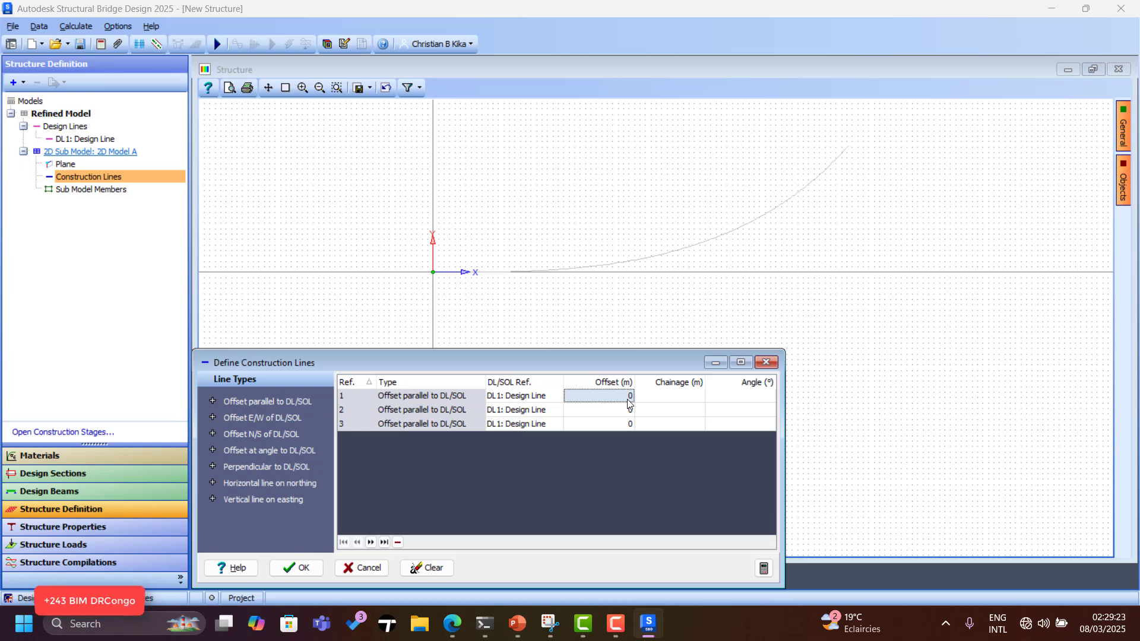
{"action": "type", "text": "5"}
{"action": "left_click", "coordinate": [603, 414]}
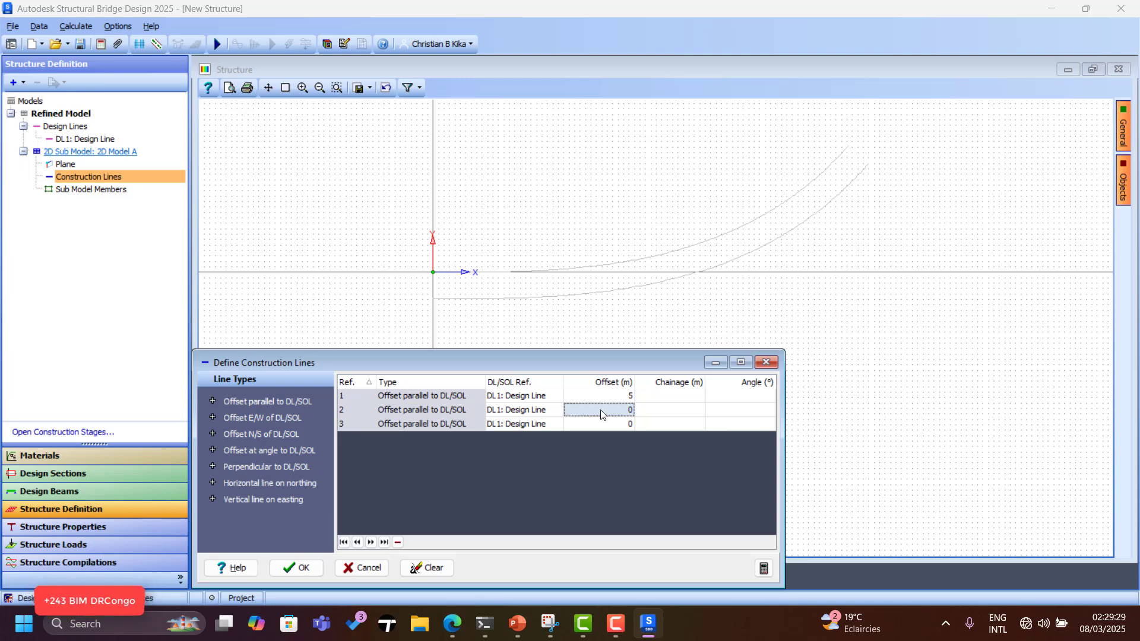
{"action": "type", "text": "1"}
{"action": "left_click", "coordinate": [608, 396]}
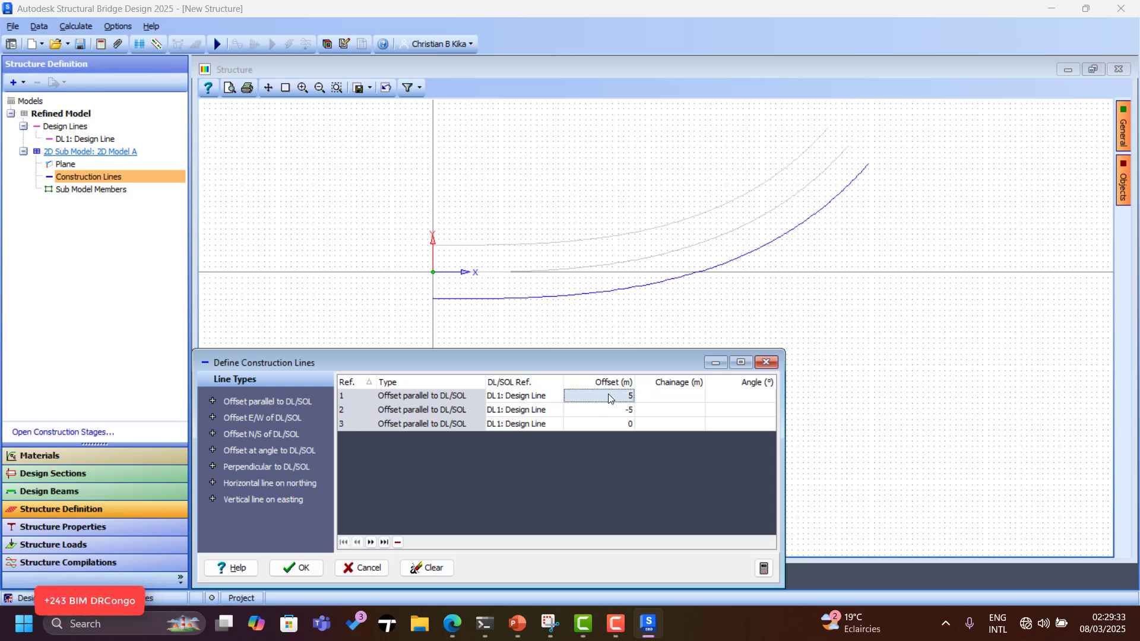
{"action": "left_click", "coordinate": [609, 424]}
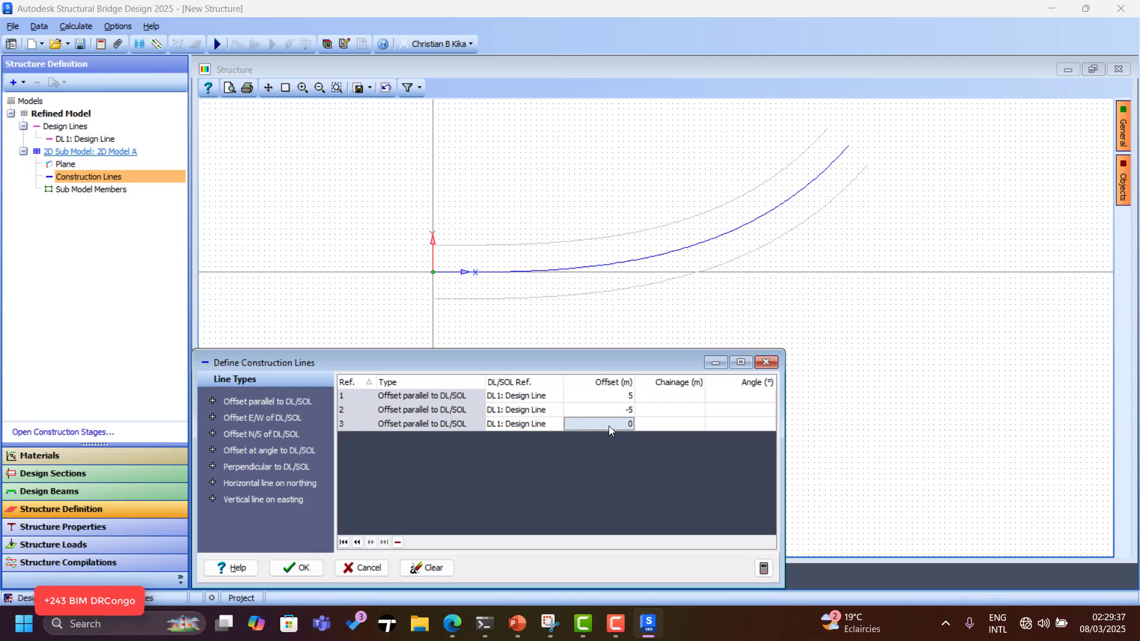
{"action": "type", "text": "-10"}
{"action": "left_click", "coordinate": [616, 411]}
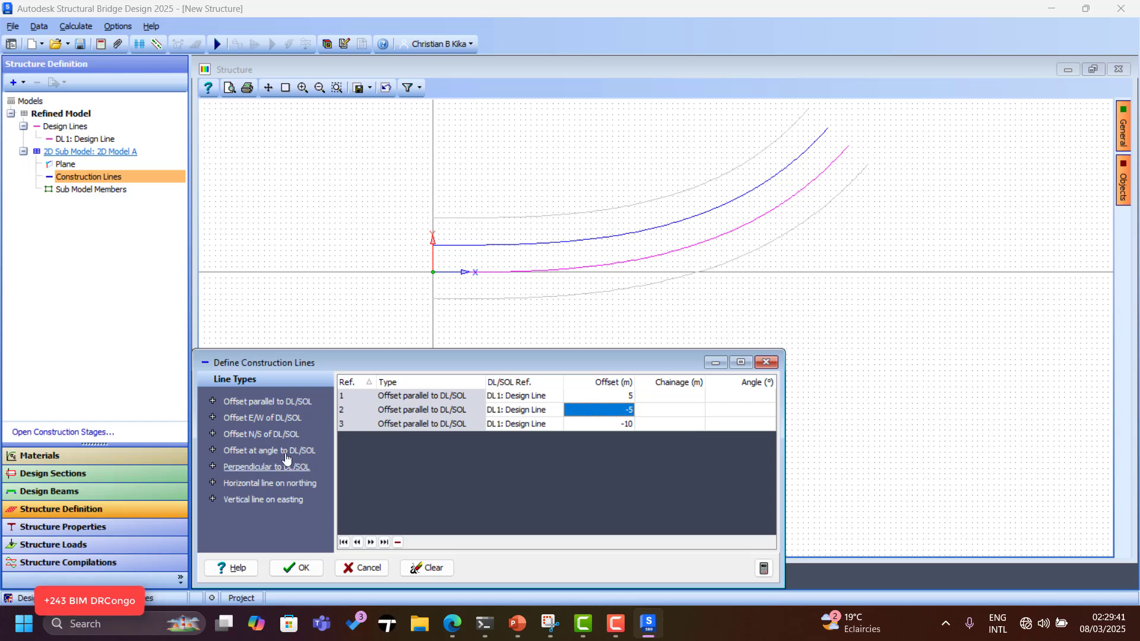
{"action": "left_click", "coordinate": [261, 403]}
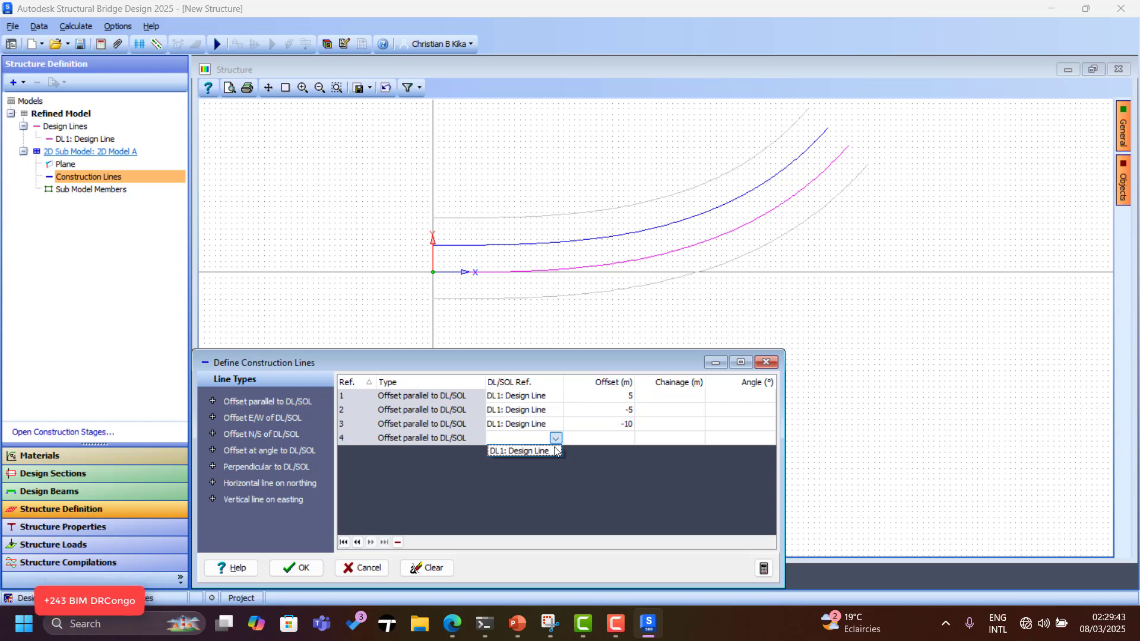
{"action": "left_click", "coordinate": [618, 439]}
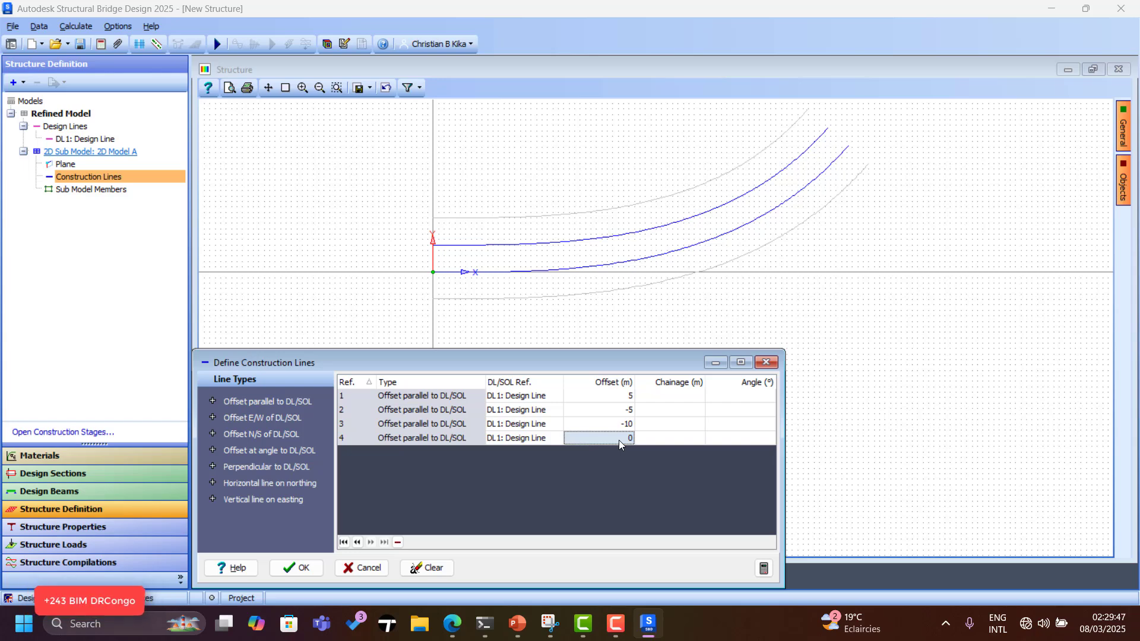
{"action": "type", "text": "-"}
{"action": "left_click", "coordinate": [617, 421]}
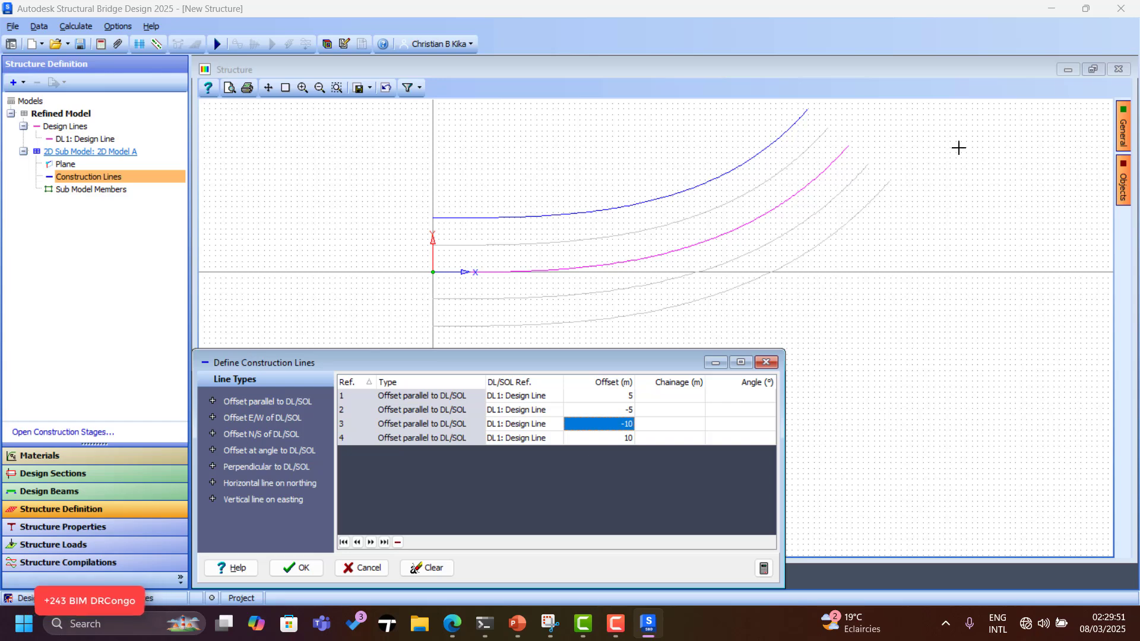
{"action": "left_click", "coordinate": [301, 569]}
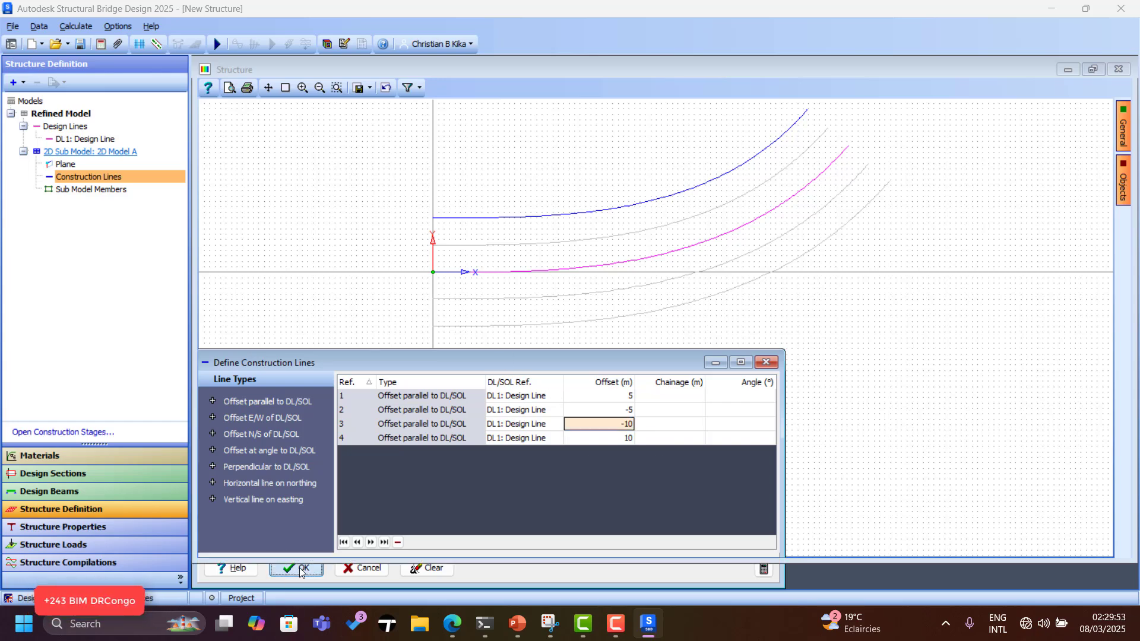
Start span end lines with end-point snapping and draw the start line across the curve ends.
{"action": "left_click", "coordinate": [62, 127]}
{"action": "left_click", "coordinate": [14, 83]}
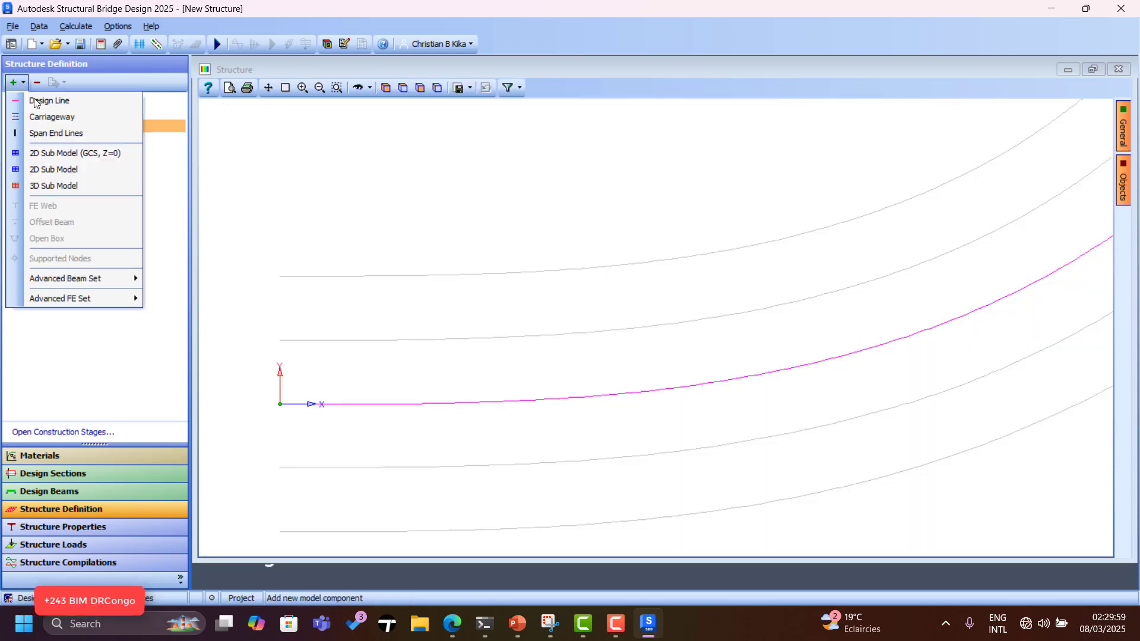
{"action": "left_click", "coordinate": [66, 137]}
{"action": "scroll", "coordinate": [766, 211], "scroll_direction": "down", "scroll_amount": 3}
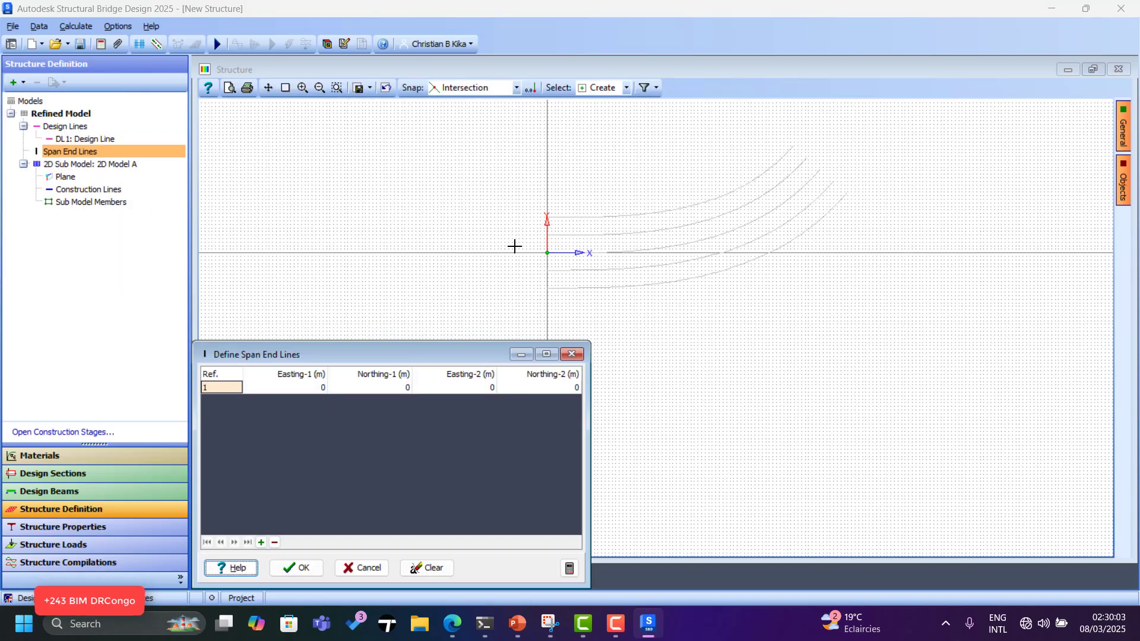
{"action": "scroll", "coordinate": [515, 246], "scroll_direction": "up", "scroll_amount": 2}
{"action": "scroll", "coordinate": [886, 365], "scroll_direction": "down", "scroll_amount": 2}
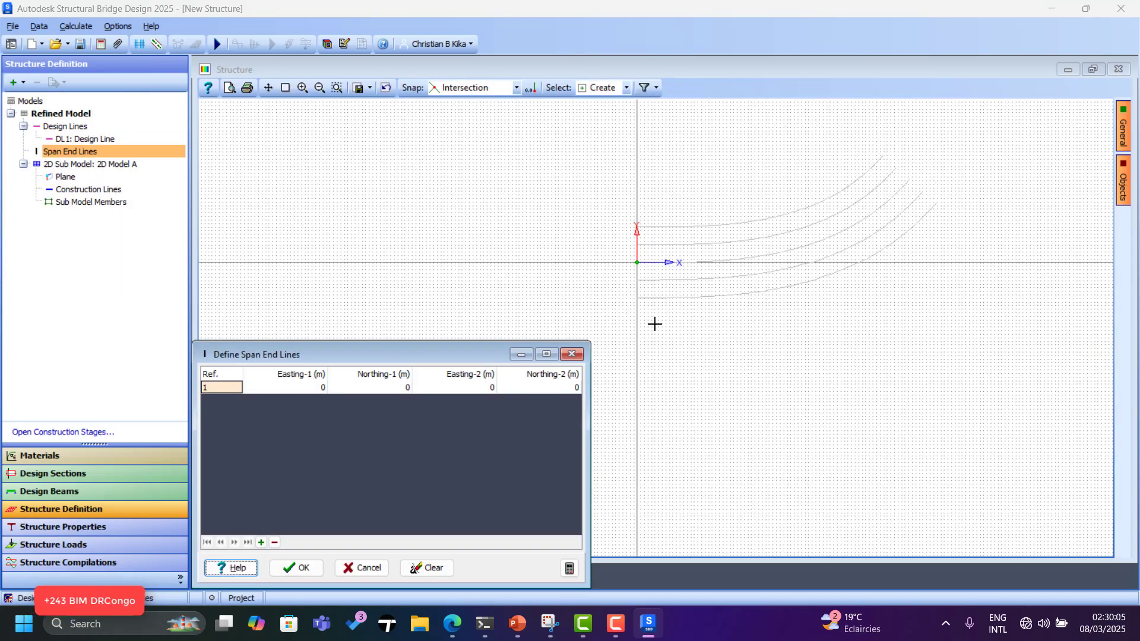
{"action": "scroll", "coordinate": [649, 313], "scroll_direction": "up", "scroll_amount": 2}
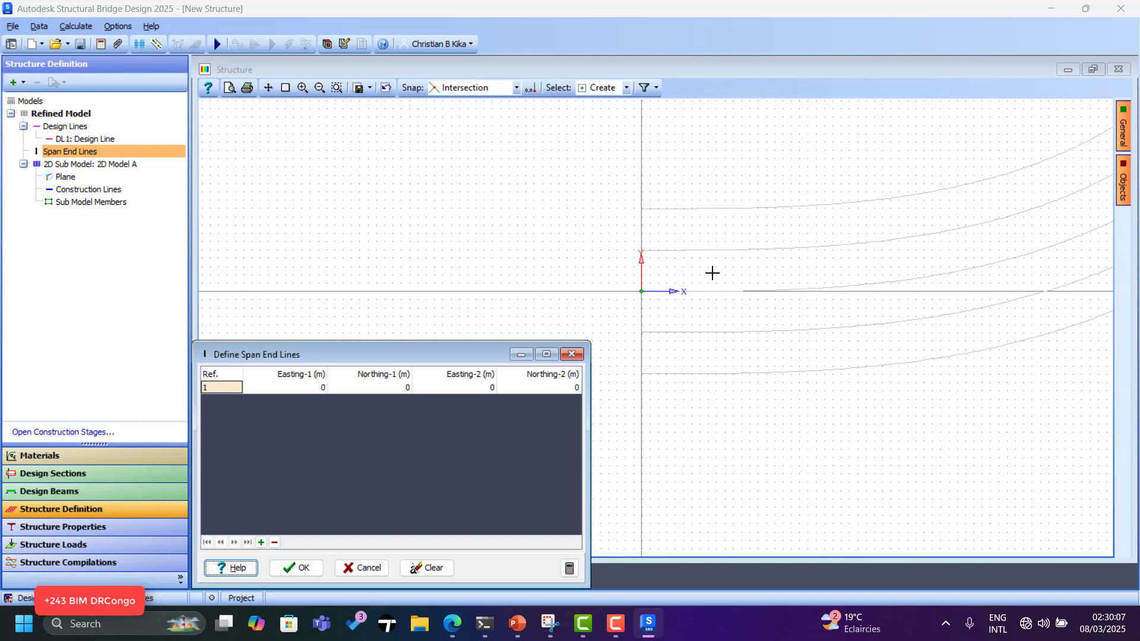
{"action": "left_click", "coordinate": [517, 87]}
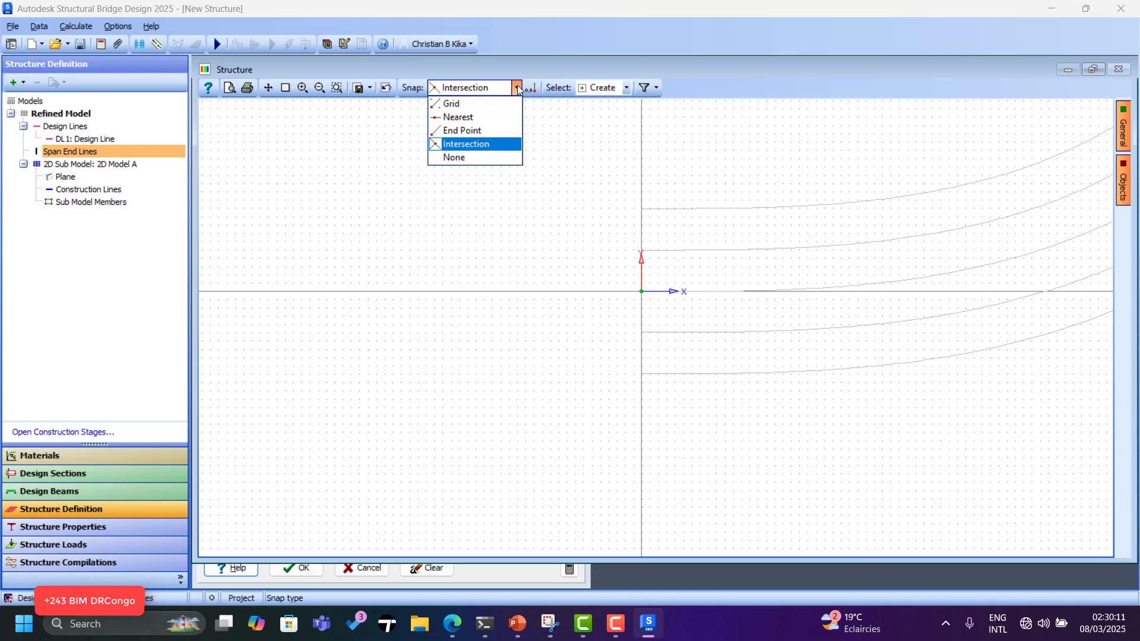
{"action": "left_click", "coordinate": [462, 130]}
{"action": "left_click", "coordinate": [641, 208]}
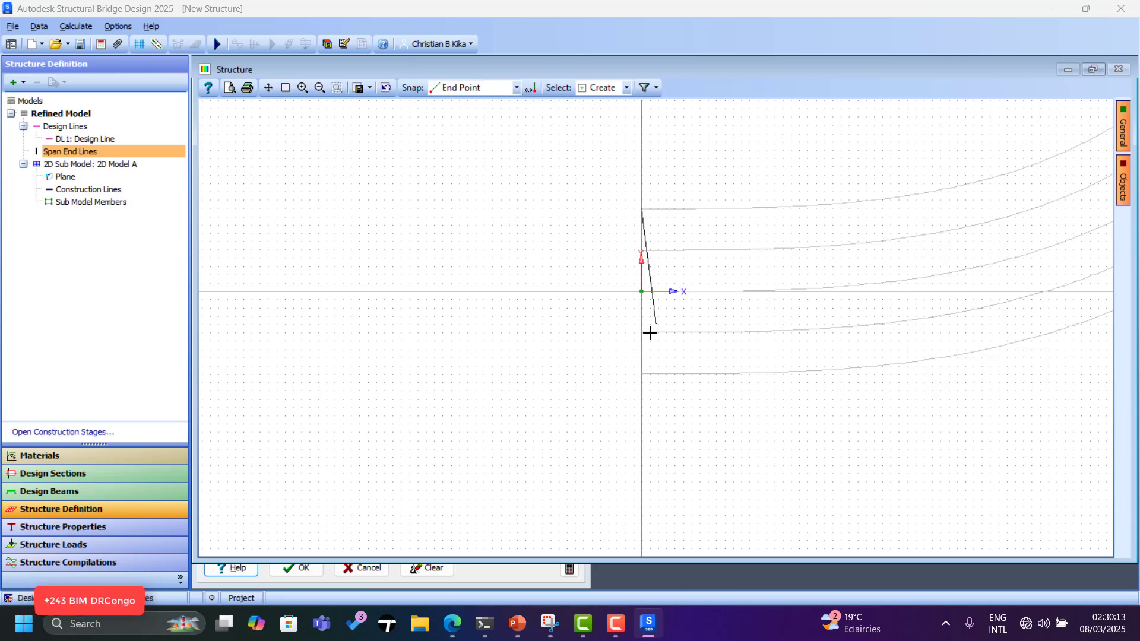
{"action": "left_click", "coordinate": [642, 374]}
Draw a far-end span end line between the top and outer curve ends and confirm.
{"action": "scroll", "coordinate": [359, 362], "scroll_direction": "down", "scroll_amount": 3}
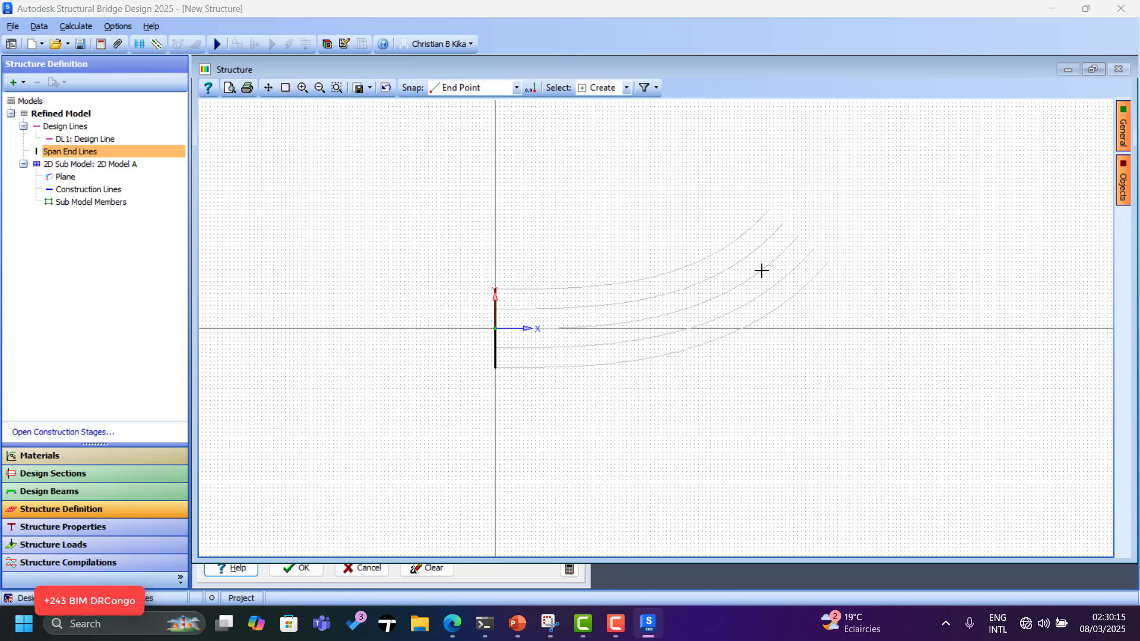
{"action": "scroll", "coordinate": [769, 211], "scroll_direction": "up", "scroll_amount": 2}
{"action": "left_click", "coordinate": [762, 213]}
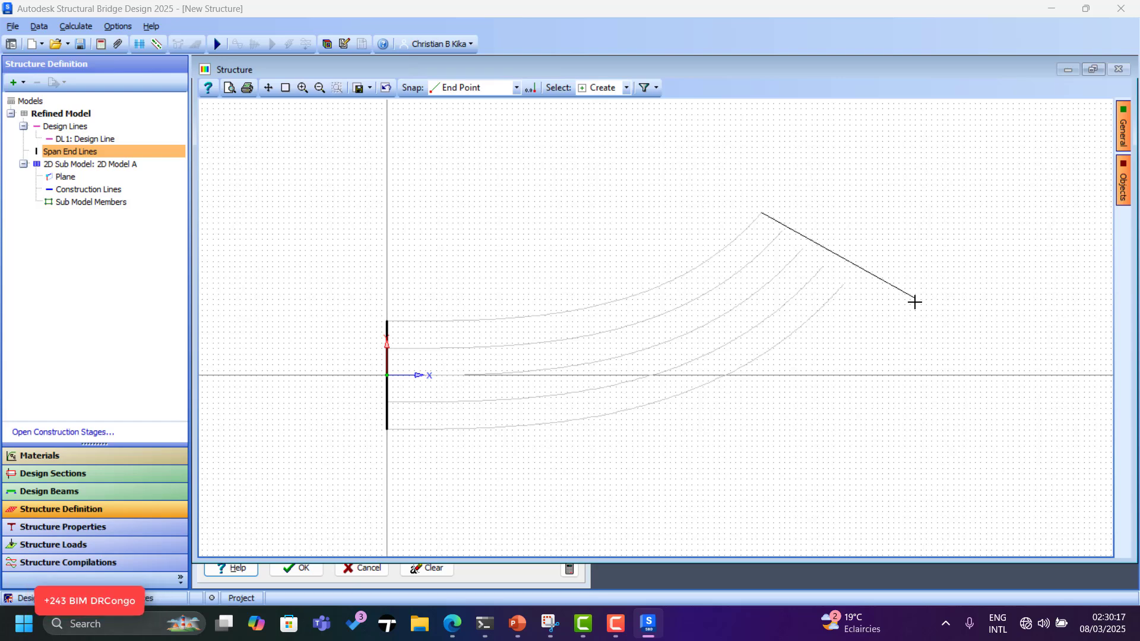
{"action": "left_click", "coordinate": [843, 283]}
{"action": "key", "text": "Escape"}
{"action": "left_click", "coordinate": [504, 87]}
{"action": "left_click", "coordinate": [467, 145]}
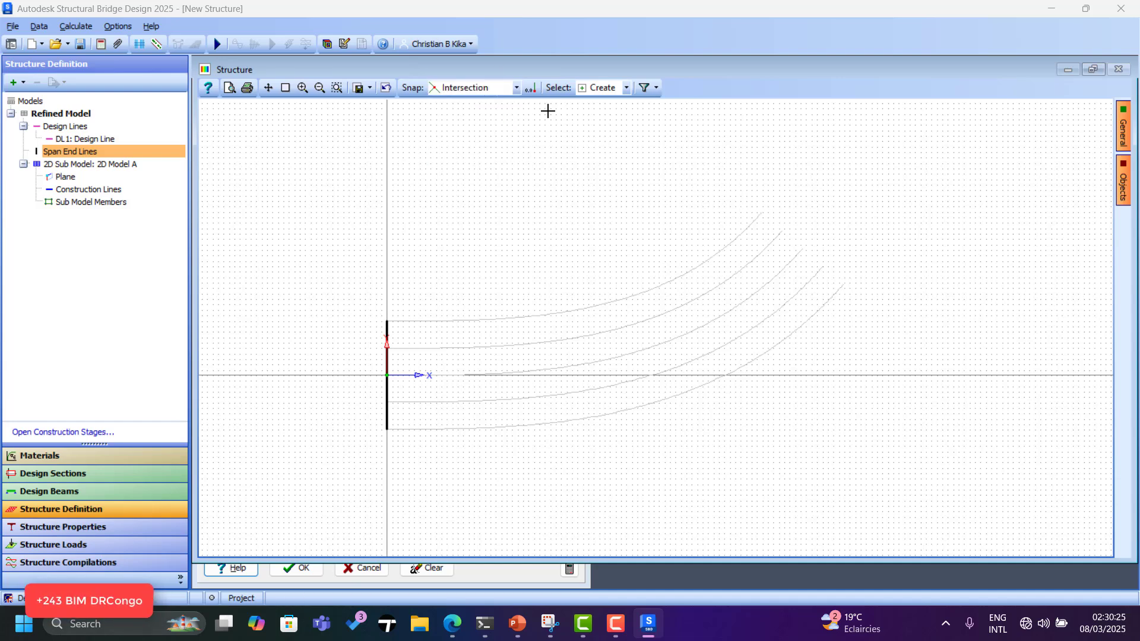
{"action": "left_click", "coordinate": [517, 89]}
{"action": "left_click", "coordinate": [466, 117]}
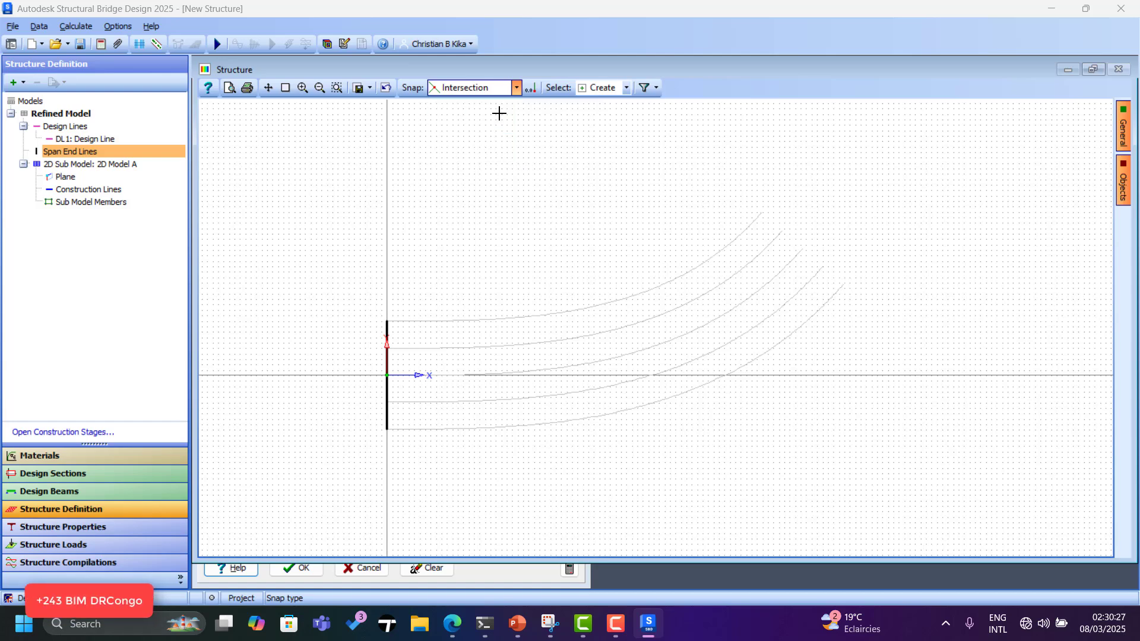
{"action": "left_click", "coordinate": [763, 212]}
{"action": "left_click", "coordinate": [844, 286]}
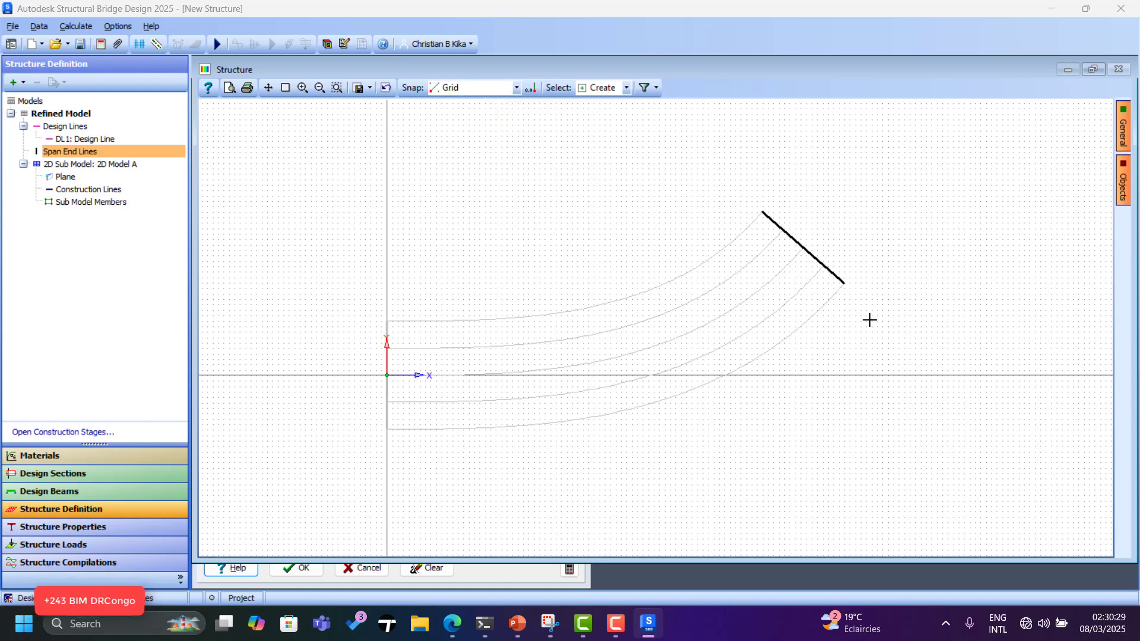
{"action": "left_click", "coordinate": [532, 569]}
{"action": "left_click", "coordinate": [303, 568]}
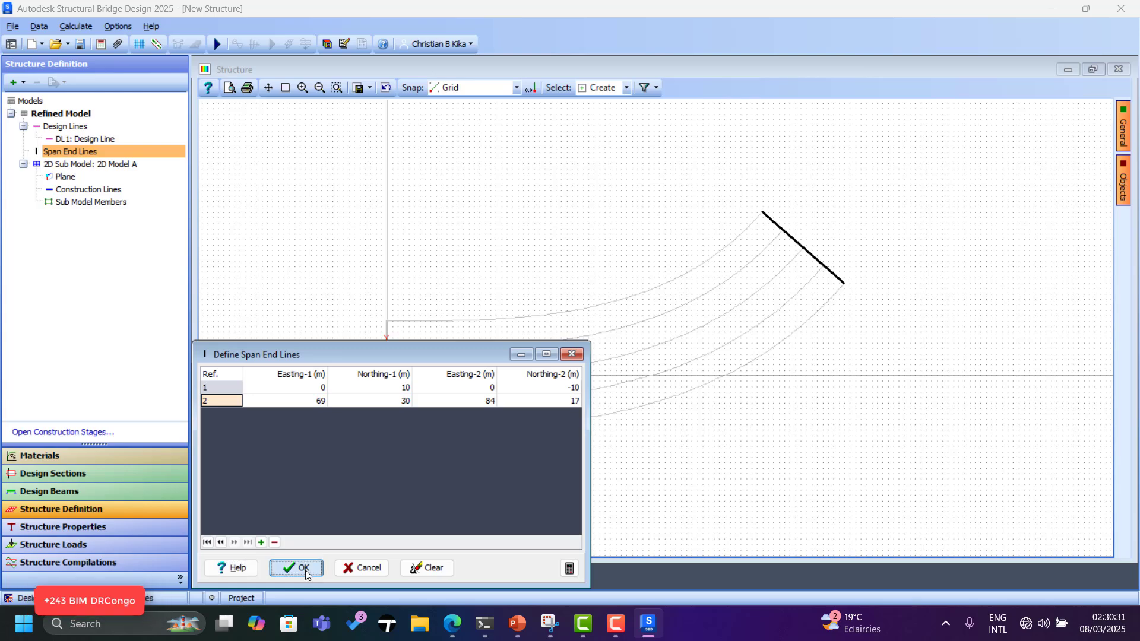
Reopen the span end line definitions and delete the second span end line.
{"action": "scroll", "coordinate": [792, 329], "scroll_direction": "up", "scroll_amount": 3}
{"action": "scroll", "coordinate": [875, 224], "scroll_direction": "up", "scroll_amount": 3}
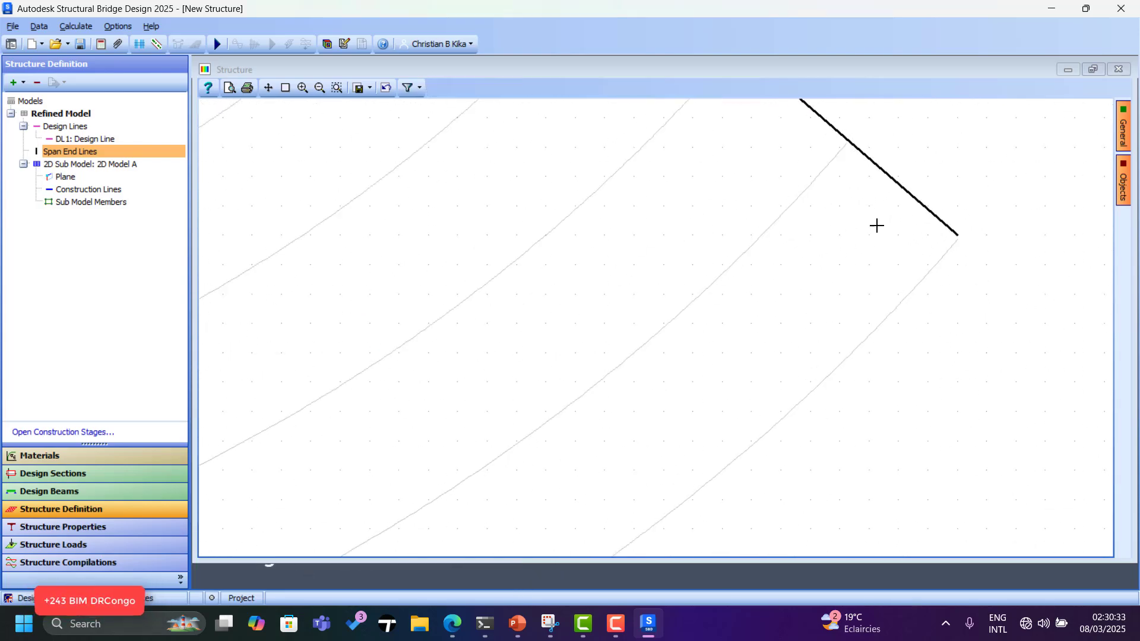
{"action": "scroll", "coordinate": [879, 212], "scroll_direction": "down", "scroll_amount": 5}
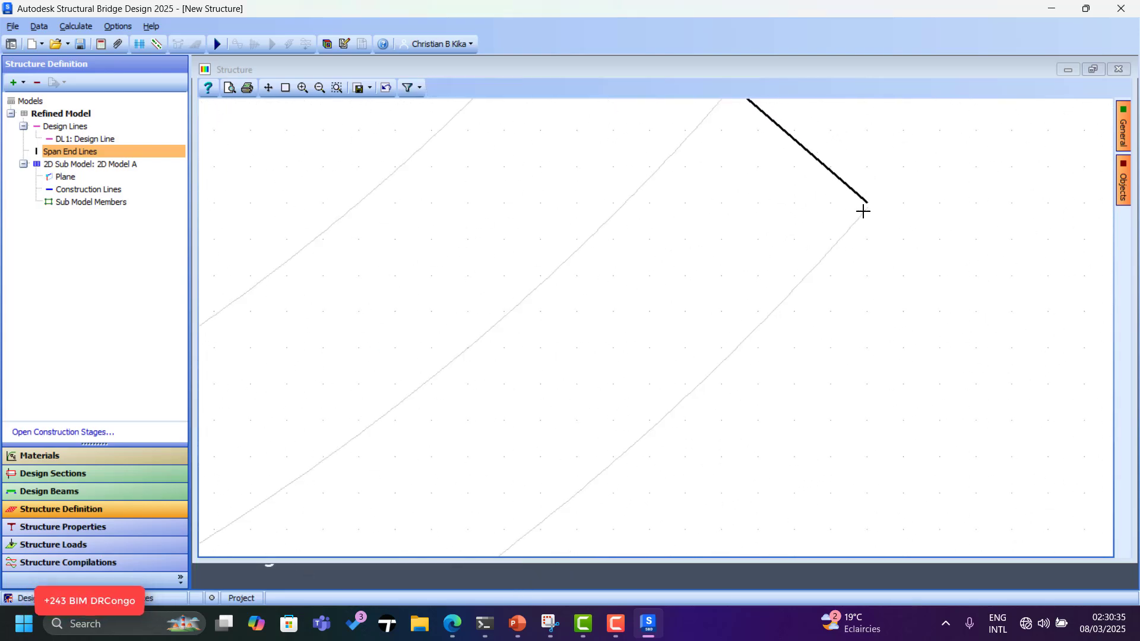
{"action": "left_click", "coordinate": [82, 160]}
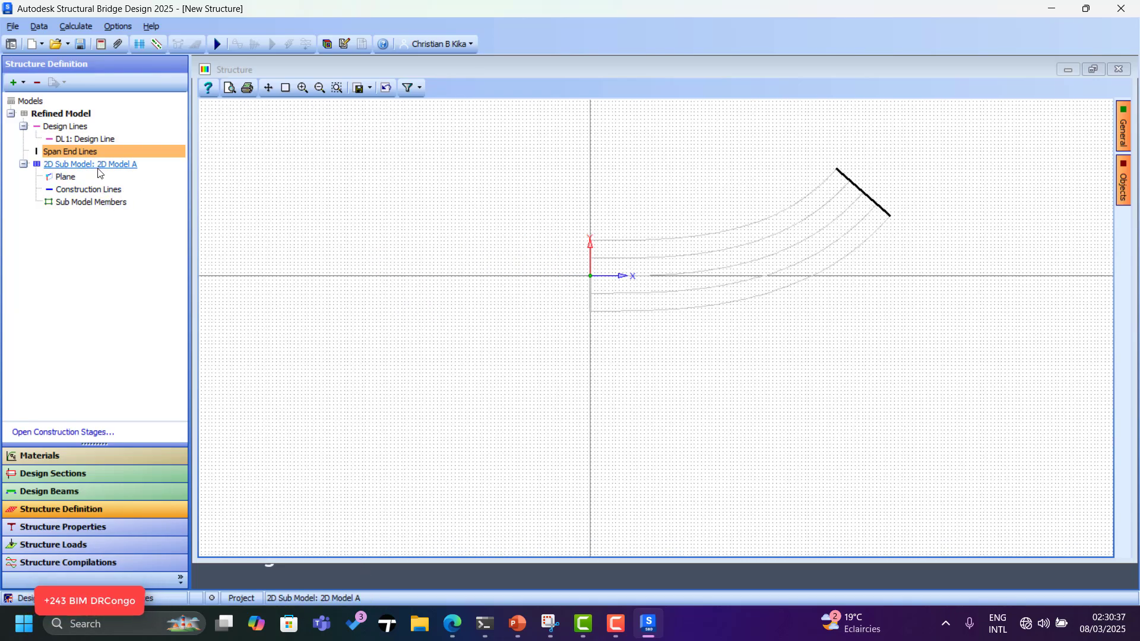
{"action": "double_click", "coordinate": [98, 153]}
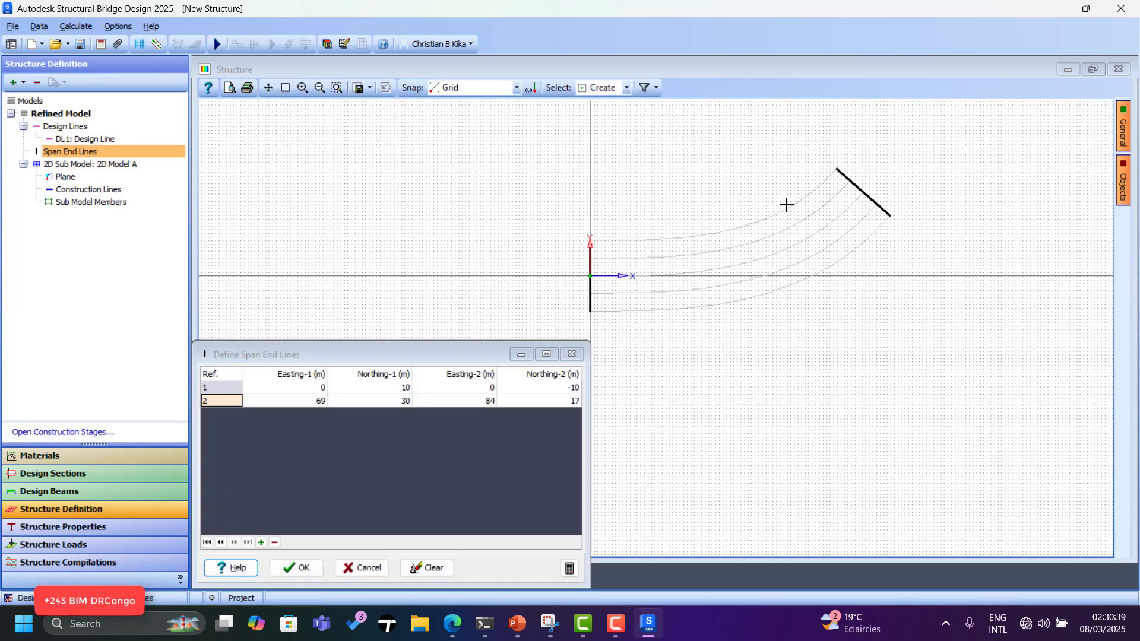
{"action": "scroll", "coordinate": [843, 196], "scroll_direction": "up", "scroll_amount": 4}
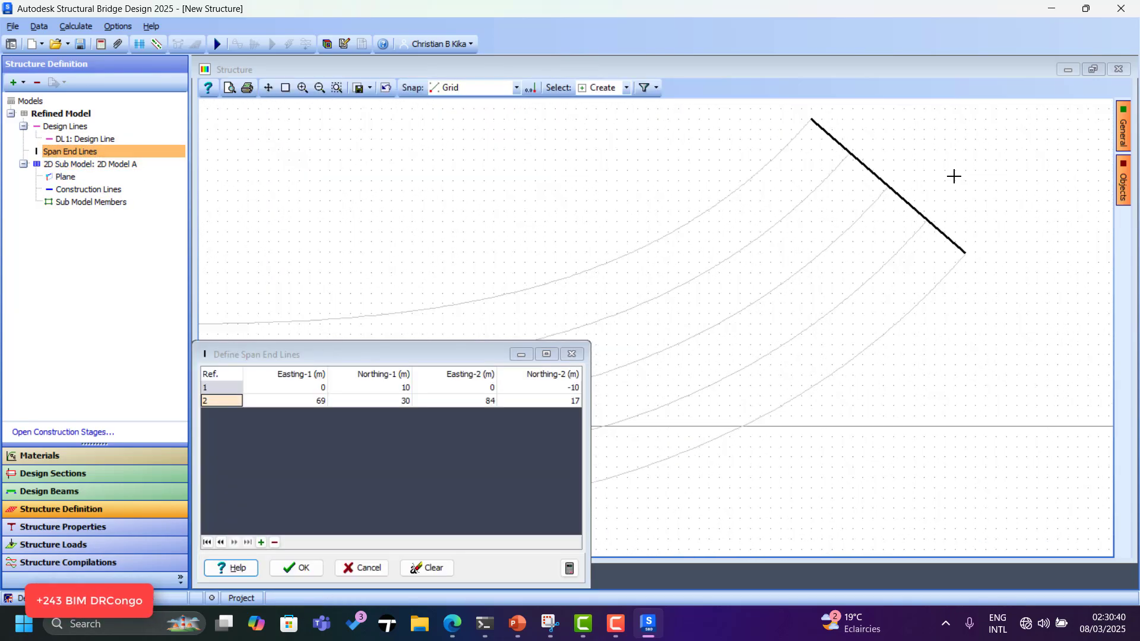
{"action": "left_click", "coordinate": [273, 542]}
{"action": "scroll", "coordinate": [879, 190], "scroll_direction": "down", "scroll_amount": 3}
{"action": "scroll", "coordinate": [890, 169], "scroll_direction": "up", "scroll_amount": 2}
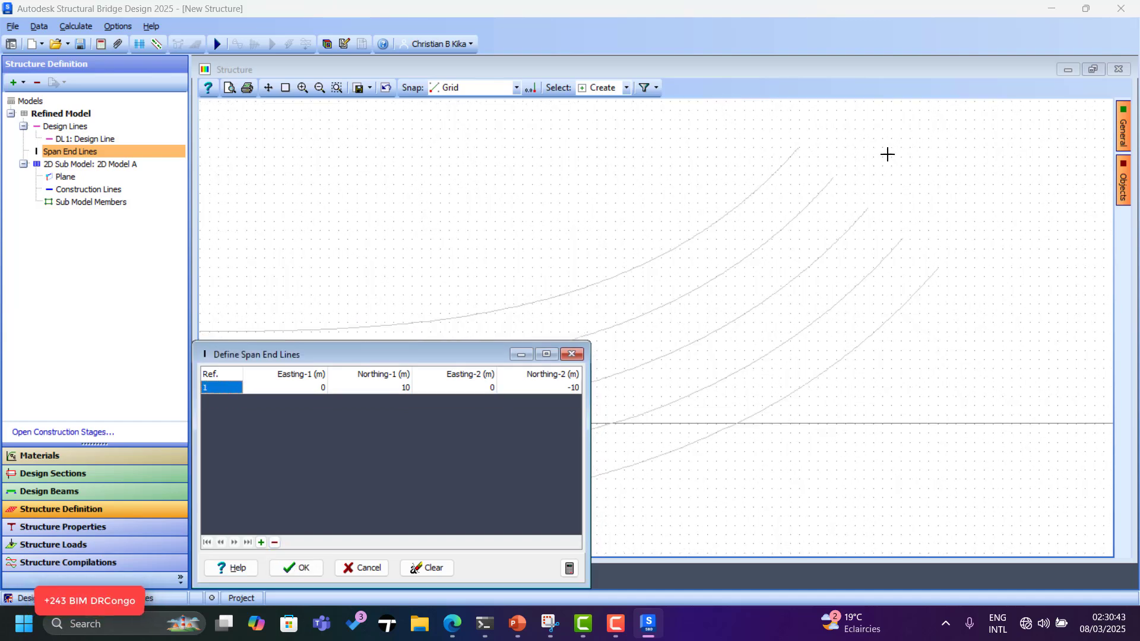
Redraw the skewed far-end span end line from the lower curve end to the top curve end.
{"action": "left_click", "coordinate": [516, 88]}
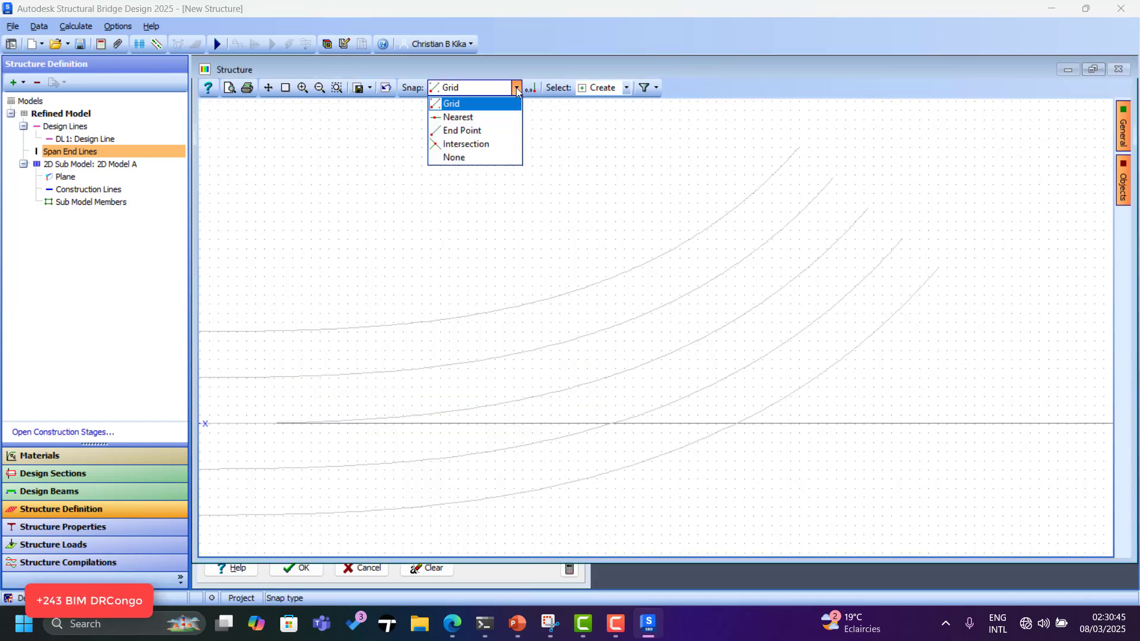
{"action": "left_click", "coordinate": [475, 130]}
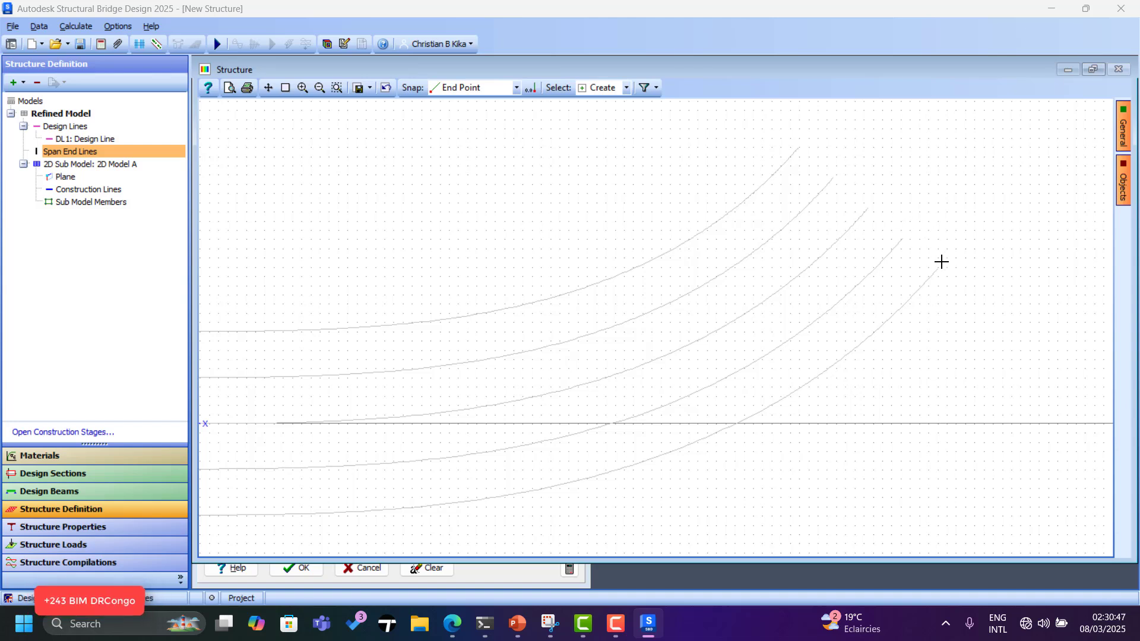
{"action": "left_click", "coordinate": [938, 268]}
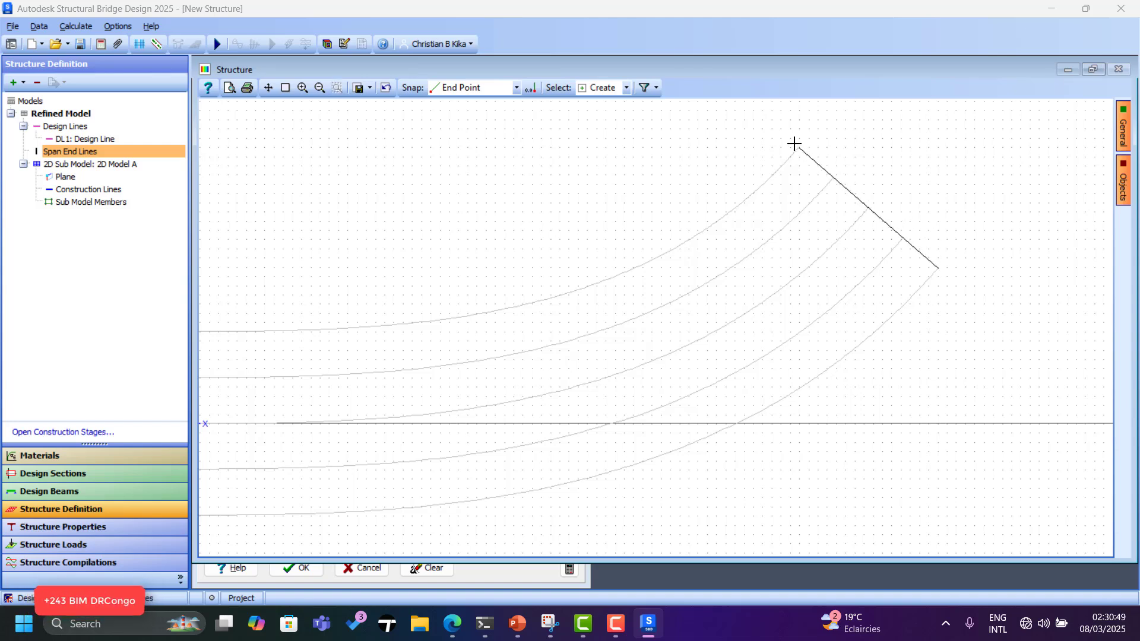
{"action": "left_click", "coordinate": [795, 145]}
{"action": "key", "text": "Escape"}
{"action": "scroll", "coordinate": [849, 127], "scroll_direction": "up", "scroll_amount": 5}
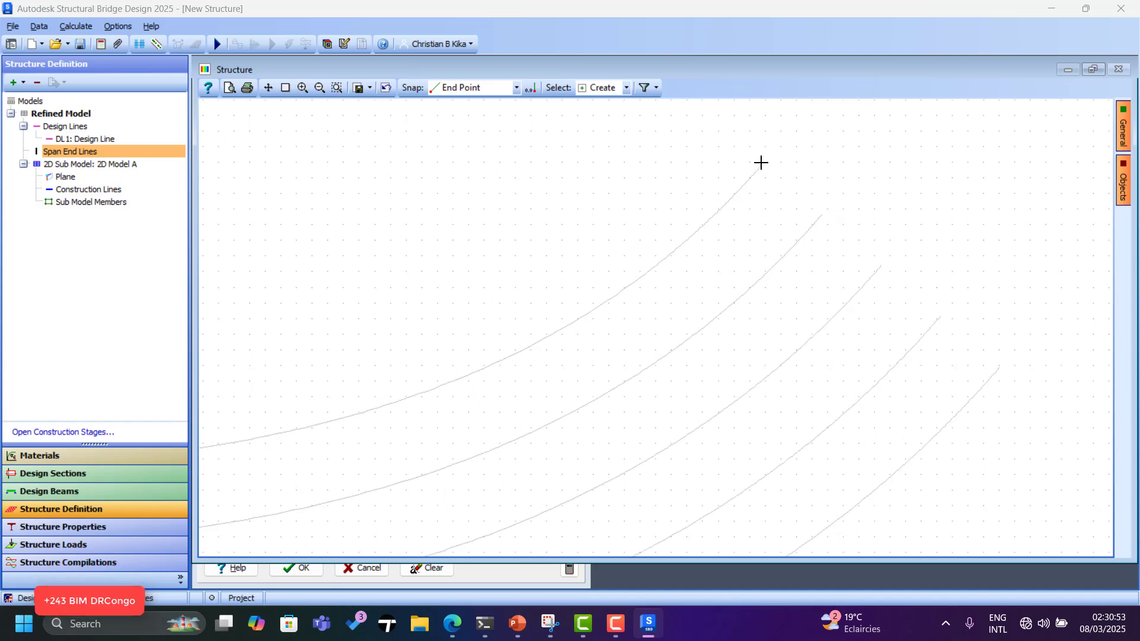
{"action": "left_click", "coordinate": [992, 358]}
{"action": "left_click", "coordinate": [765, 165]}
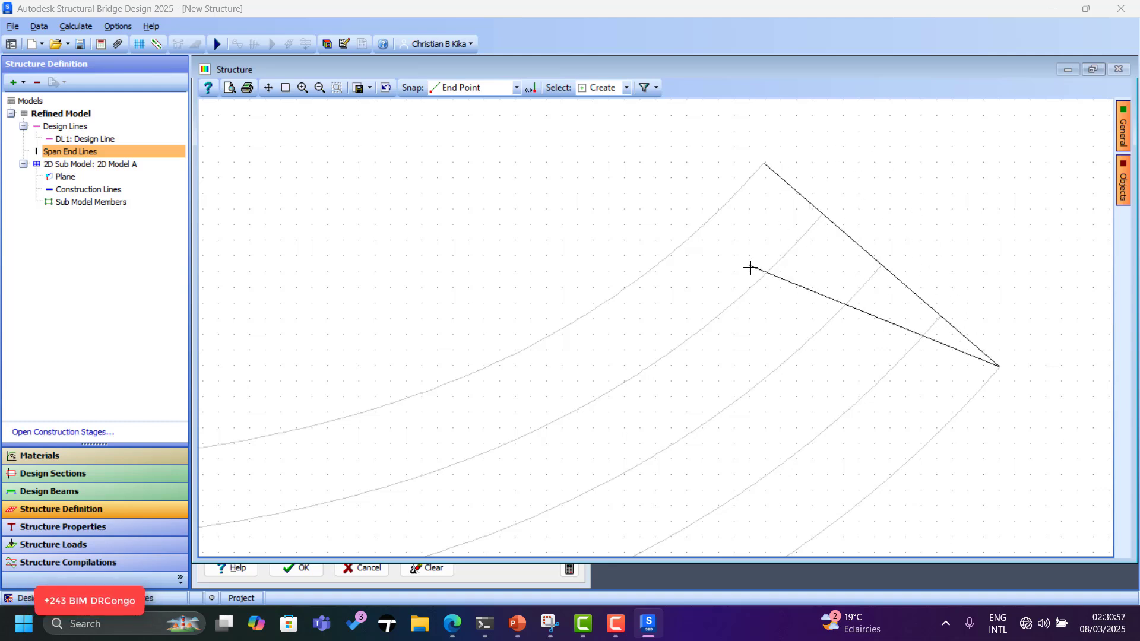
{"action": "left_click", "coordinate": [515, 89]}
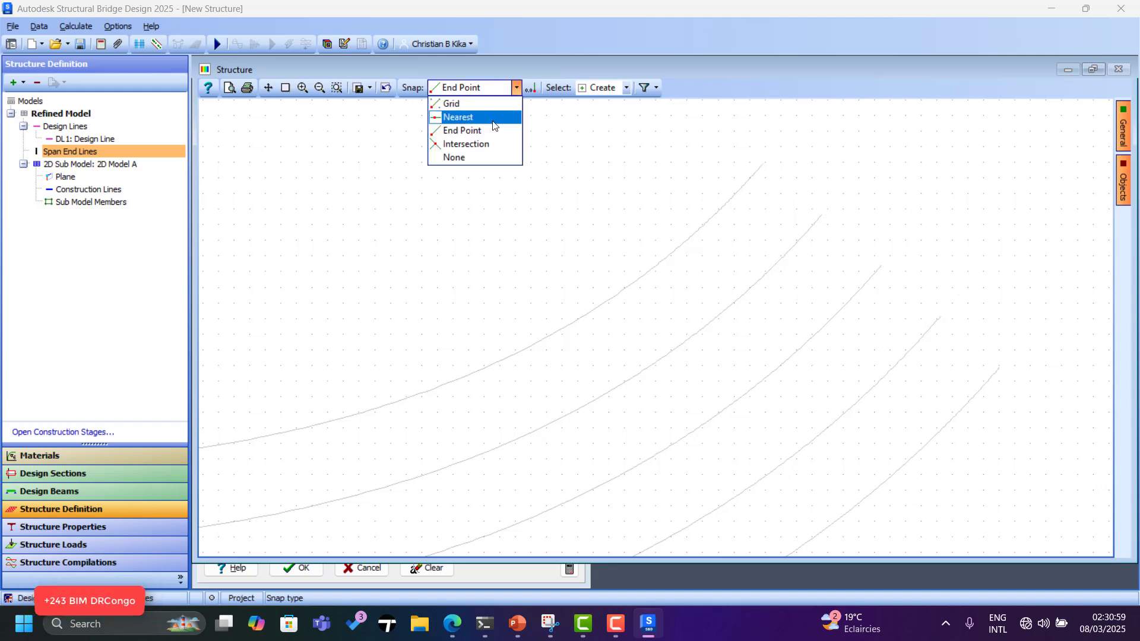
{"action": "left_click", "coordinate": [470, 118]}
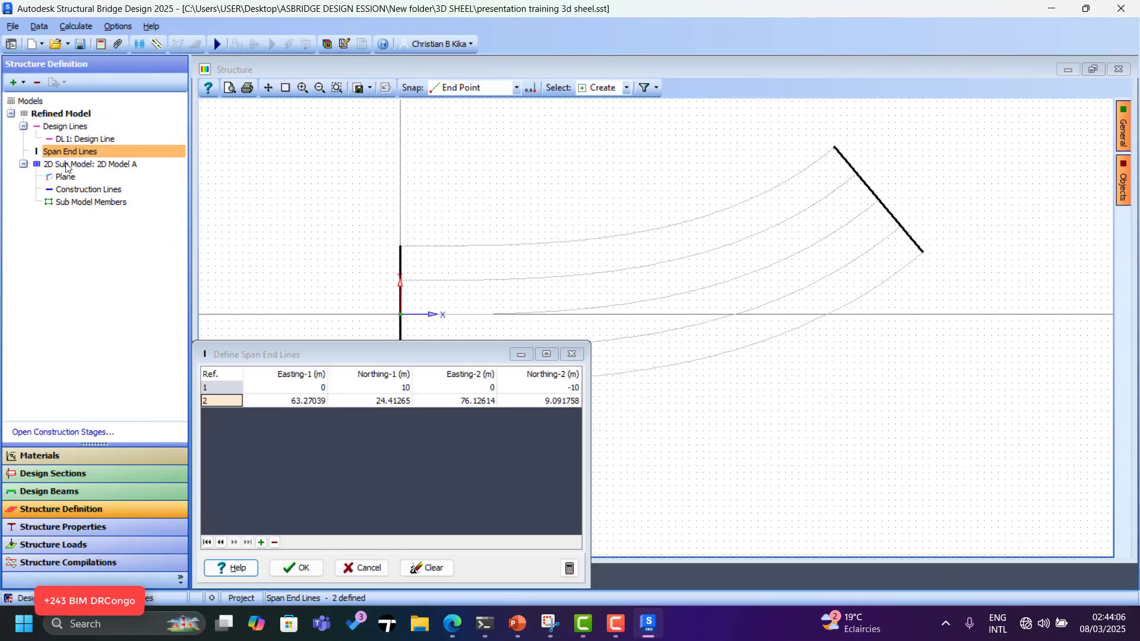
{"action": "left_click", "coordinate": [66, 165]}
Add a finite element mesh to the sub model with type Splay orthogonal to DL/SOL.
{"action": "left_click", "coordinate": [22, 83]}
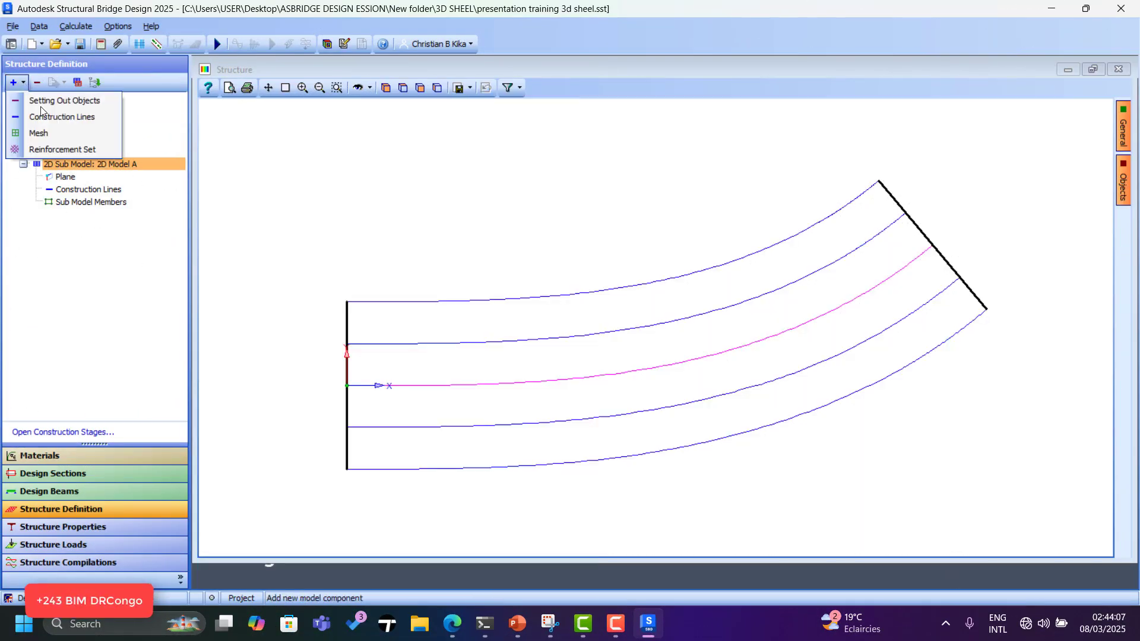
{"action": "left_click", "coordinate": [59, 134]}
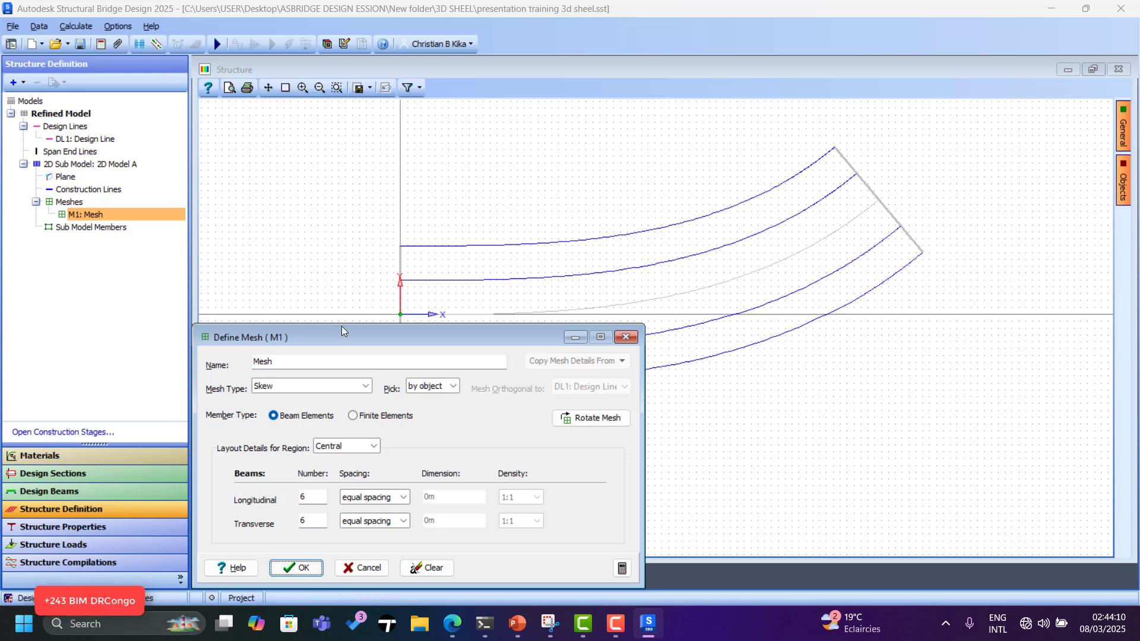
{"action": "left_click_drag", "start_coordinate": [342, 331], "coordinate": [360, 235]}
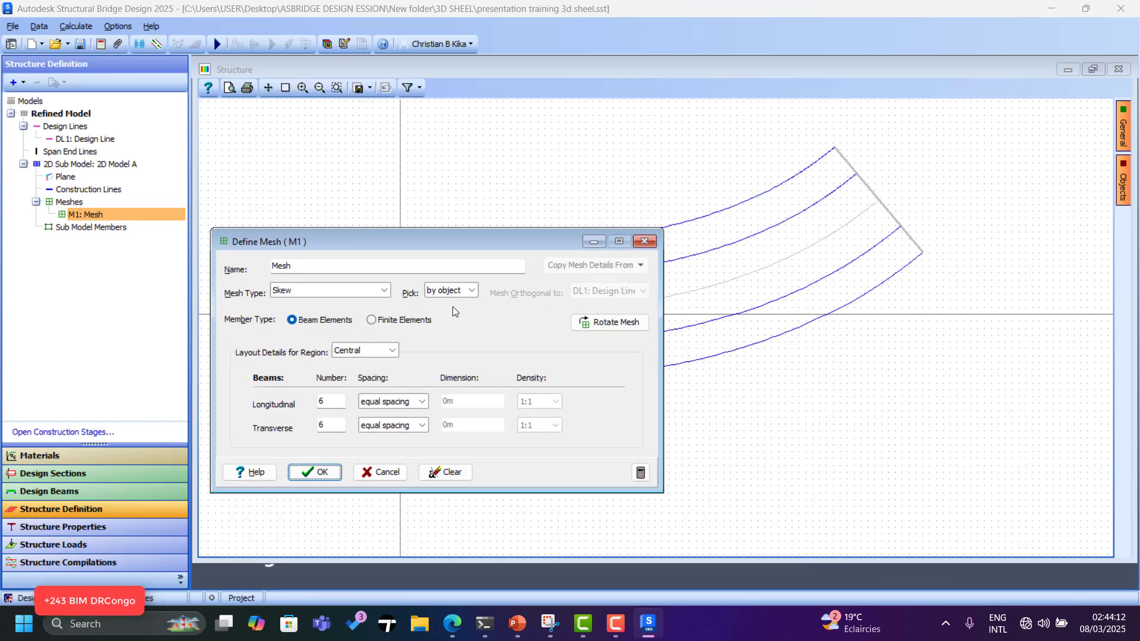
{"action": "scroll", "coordinate": [1065, 265], "scroll_direction": "down", "scroll_amount": 2}
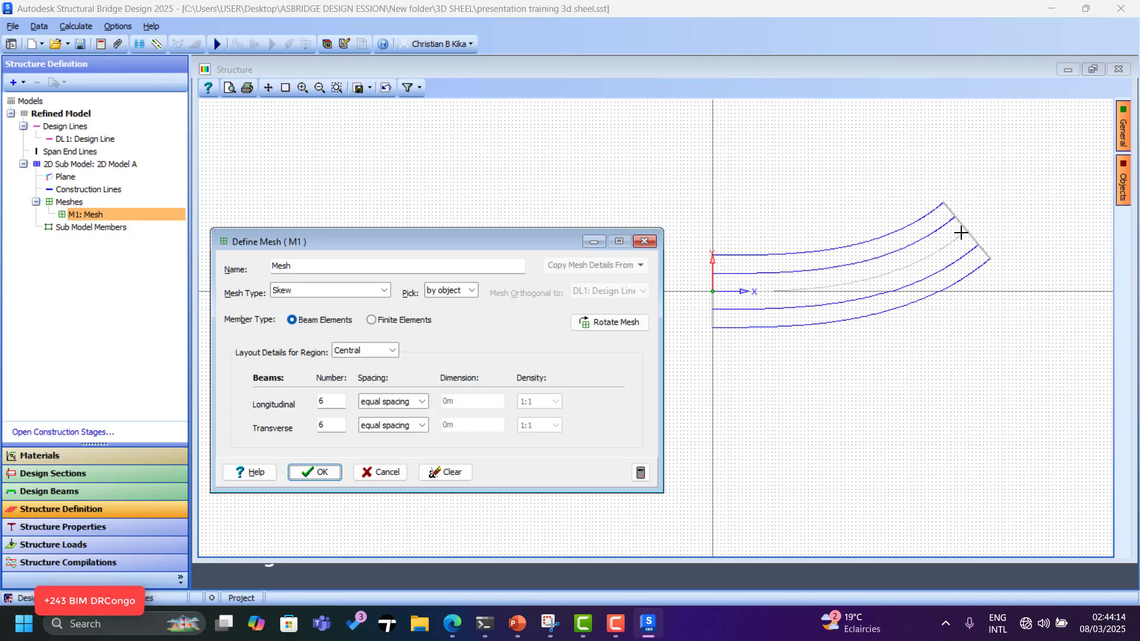
{"action": "scroll", "coordinate": [923, 206], "scroll_direction": "up", "scroll_amount": 9}
{"action": "scroll", "coordinate": [1046, 288], "scroll_direction": "down", "scroll_amount": 7}
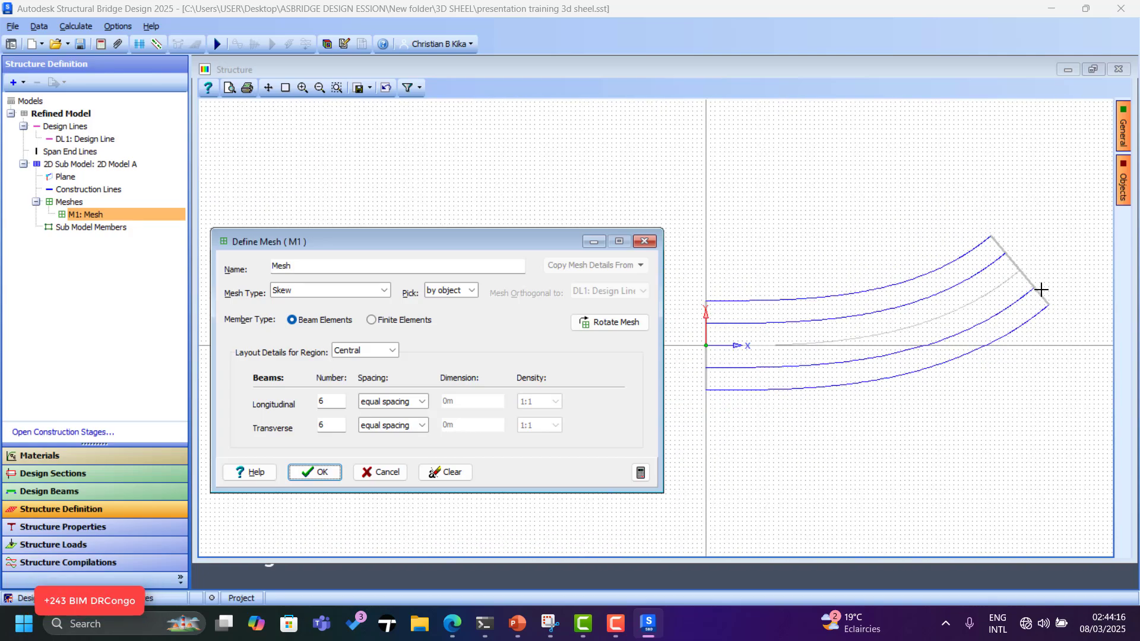
{"action": "scroll", "coordinate": [1016, 293], "scroll_direction": "up", "scroll_amount": 4}
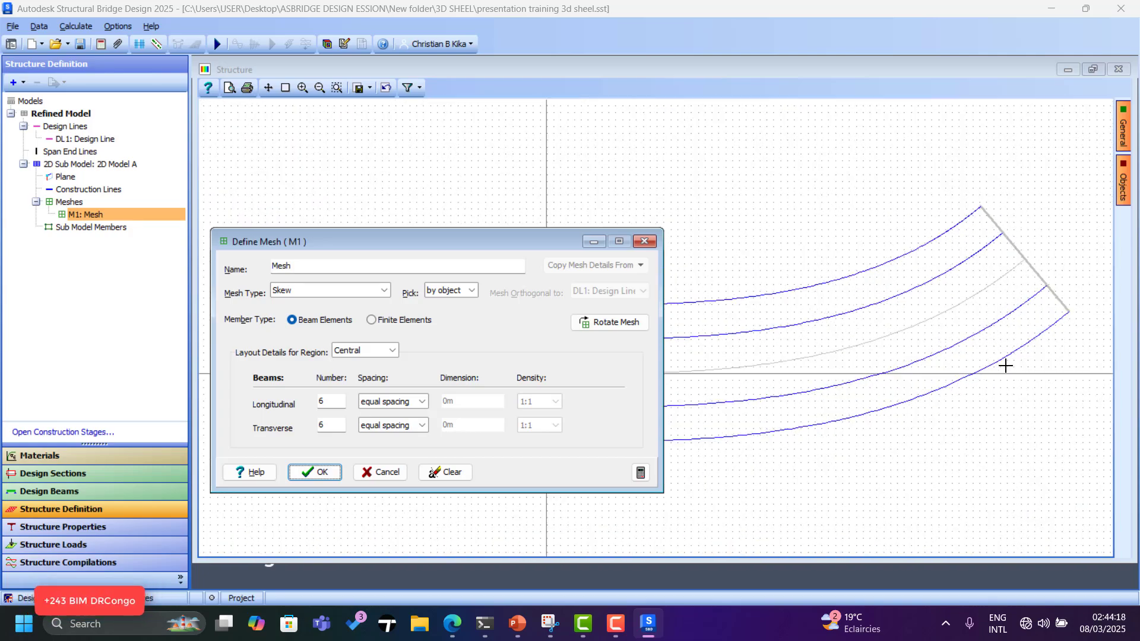
{"action": "scroll", "coordinate": [983, 395], "scroll_direction": "down", "scroll_amount": 2}
{"action": "scroll", "coordinate": [984, 394], "scroll_direction": "down", "scroll_amount": 1}
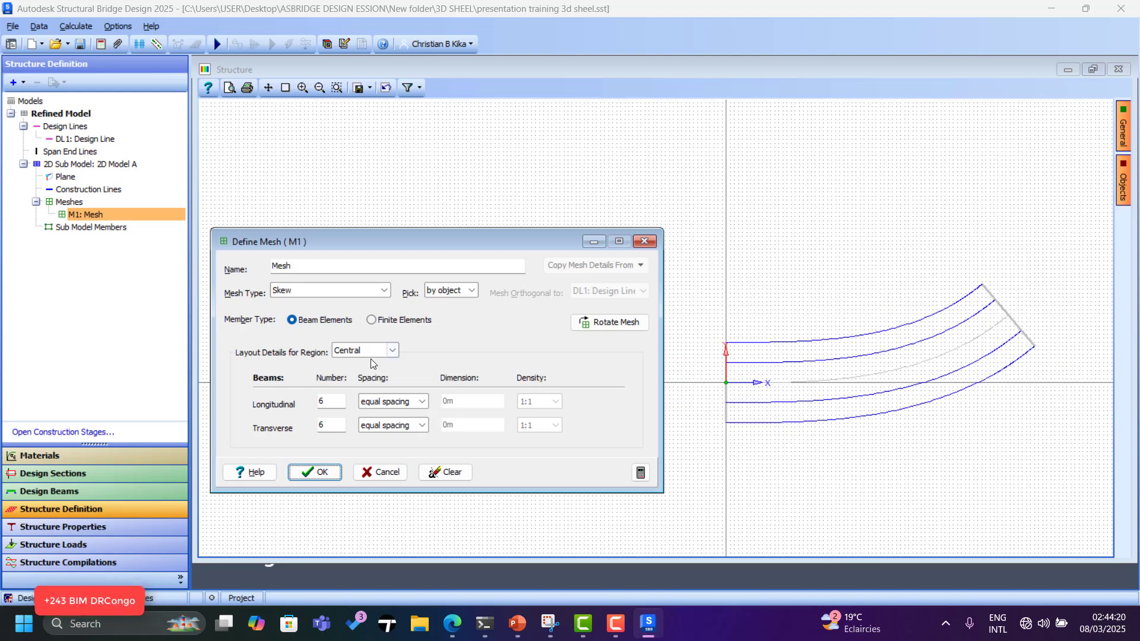
{"action": "left_click", "coordinate": [384, 321]}
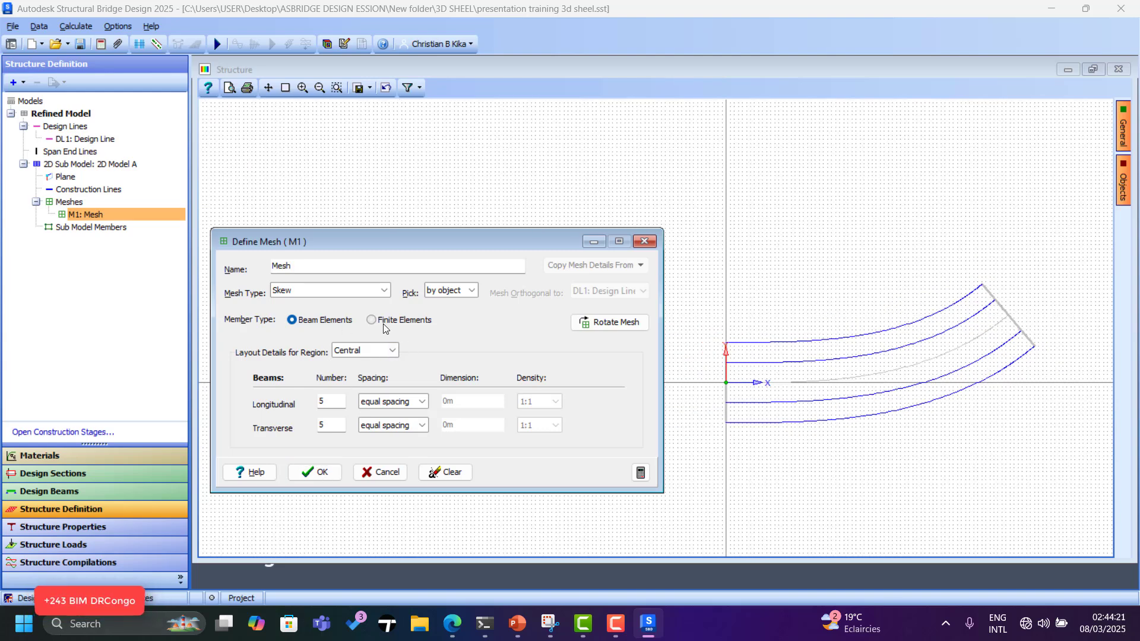
{"action": "left_click", "coordinate": [384, 291]}
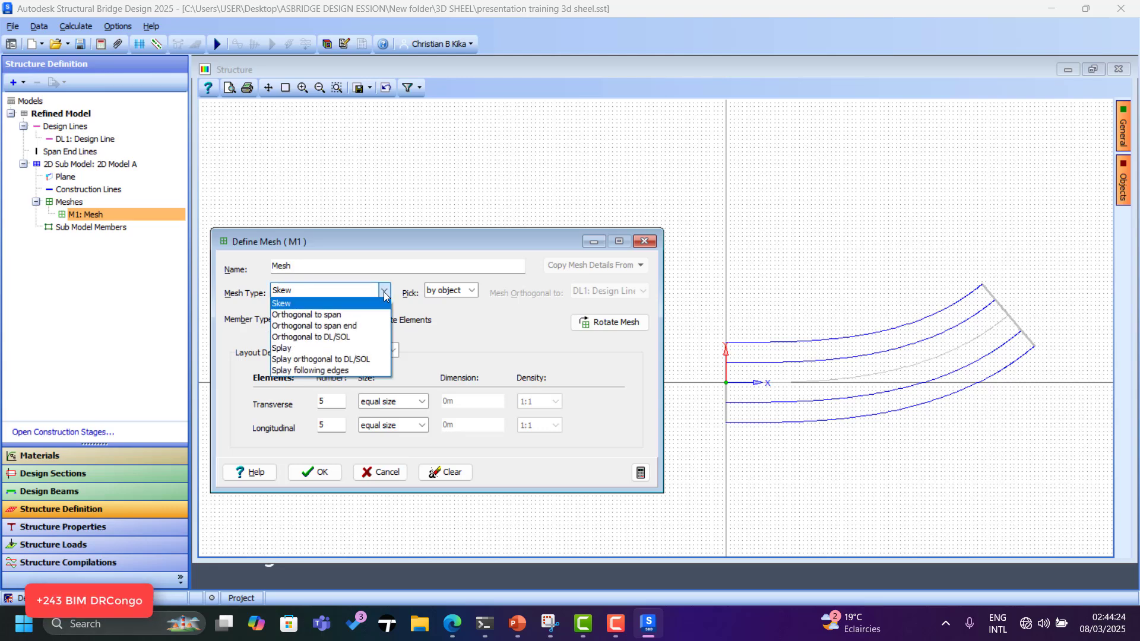
{"action": "left_click", "coordinate": [328, 360]}
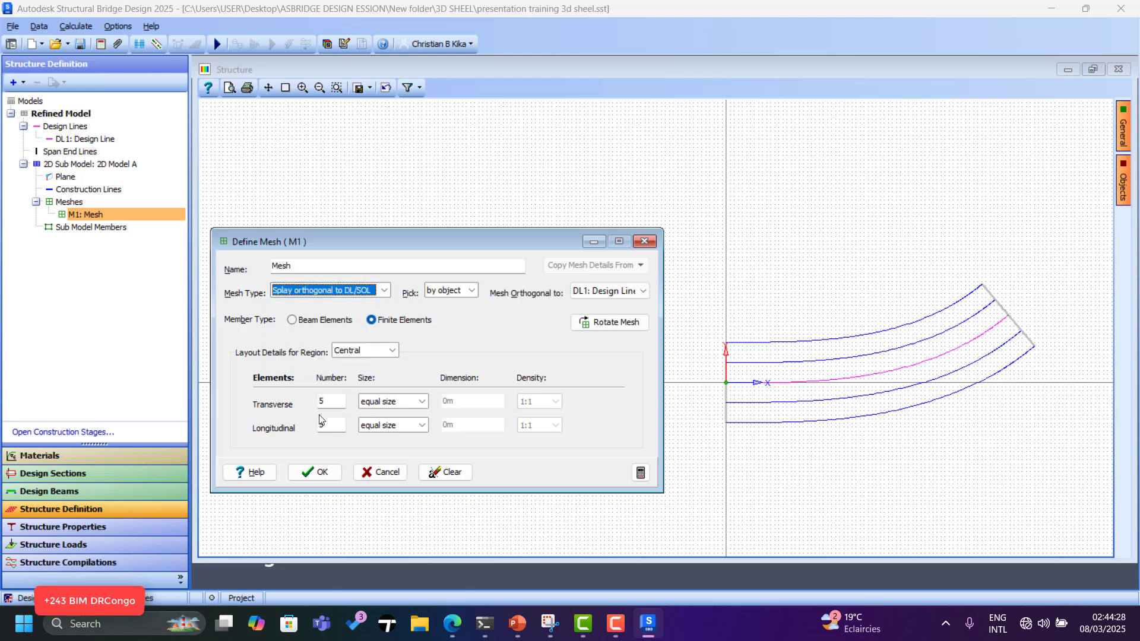
Set 24 transverse and 120 longitudinal elements, then pick the deck's top edge line.
{"action": "double_click", "coordinate": [330, 402]}
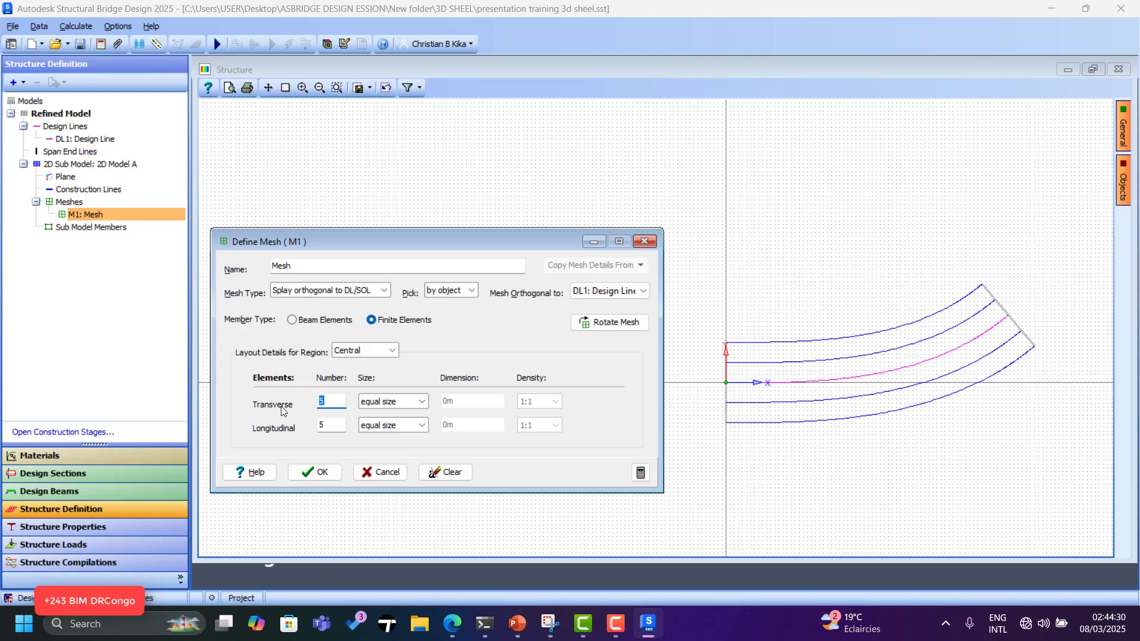
{"action": "double_click", "coordinate": [340, 423]}
{"action": "left_click", "coordinate": [338, 401]}
{"action": "scroll", "coordinate": [763, 377], "scroll_direction": "up", "scroll_amount": 2}
{"action": "left_click_drag", "start_coordinate": [499, 237], "coordinate": [481, 127]}
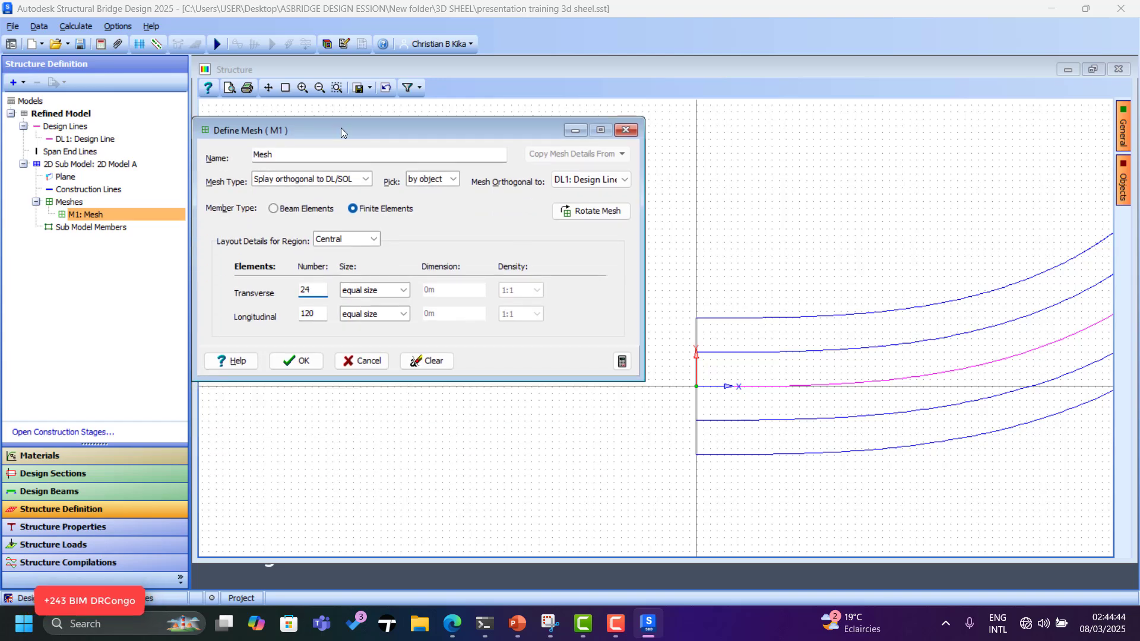
{"action": "left_click", "coordinate": [729, 315]}
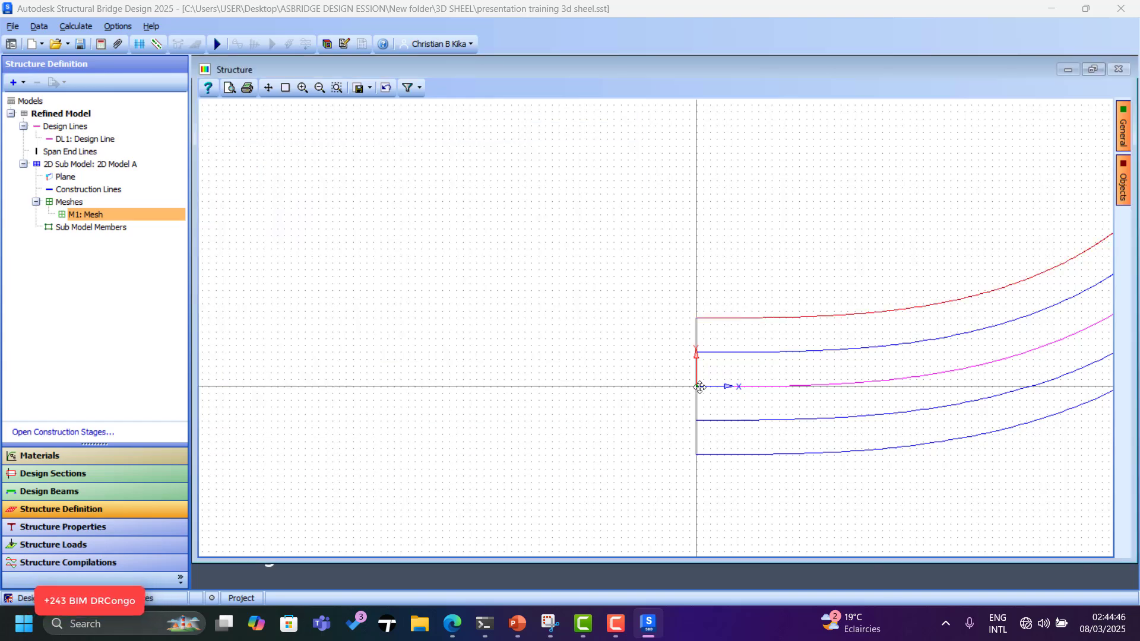
Pick the left end line, bottom curved edge and right end line to generate mesh M1.
{"action": "left_click", "coordinate": [696, 410]}
{"action": "scroll", "coordinate": [552, 425], "scroll_direction": "down", "scroll_amount": 2}
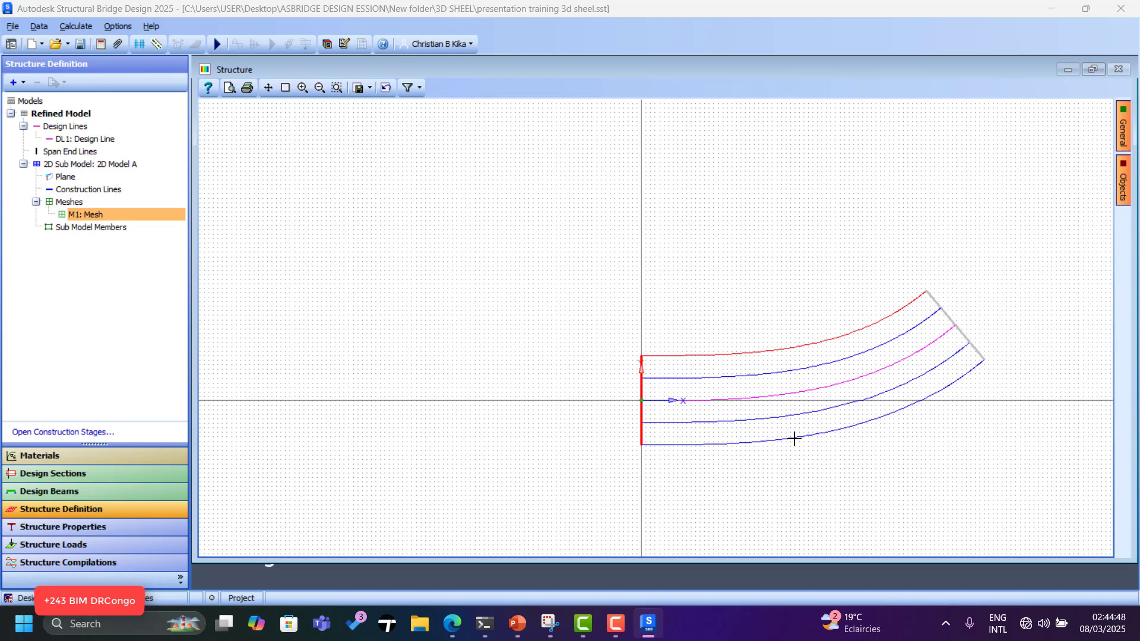
{"action": "left_click", "coordinate": [794, 438]}
{"action": "left_click", "coordinate": [960, 330]}
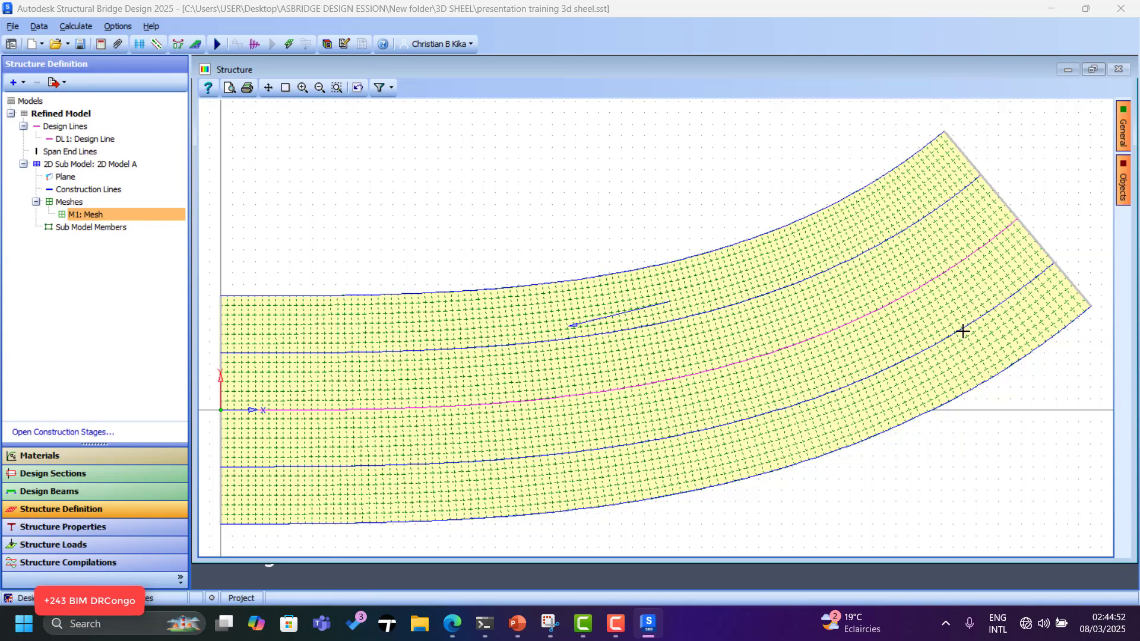
{"action": "scroll", "coordinate": [973, 280], "scroll_direction": "down", "scroll_amount": 4}
{"action": "scroll", "coordinate": [624, 374], "scroll_direction": "up", "scroll_amount": 5}
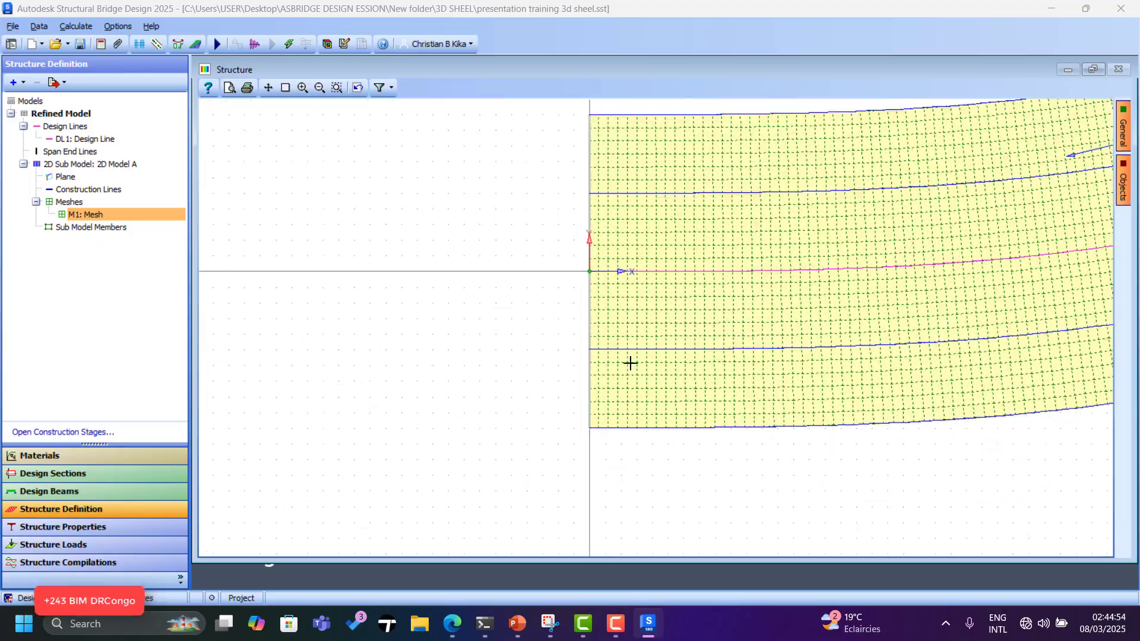
{"action": "scroll", "coordinate": [475, 425], "scroll_direction": "down", "scroll_amount": 3}
{"action": "scroll", "coordinate": [478, 422], "scroll_direction": "down", "scroll_amount": 2}
{"action": "scroll", "coordinate": [997, 318], "scroll_direction": "up", "scroll_amount": 6}
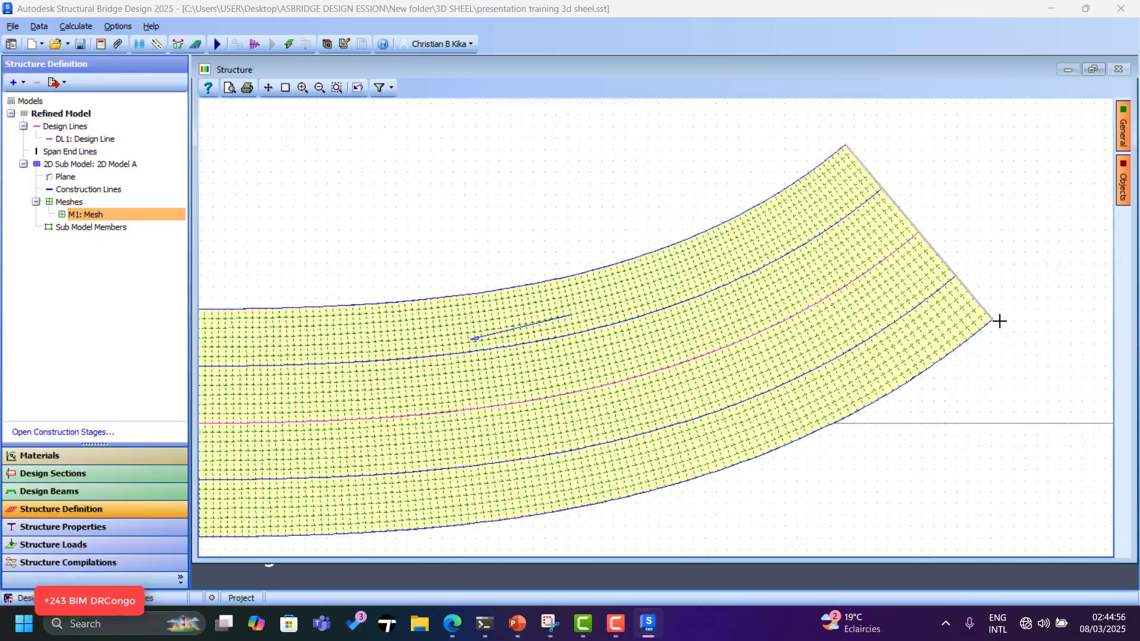
{"action": "scroll", "coordinate": [1029, 325], "scroll_direction": "down", "scroll_amount": 6}
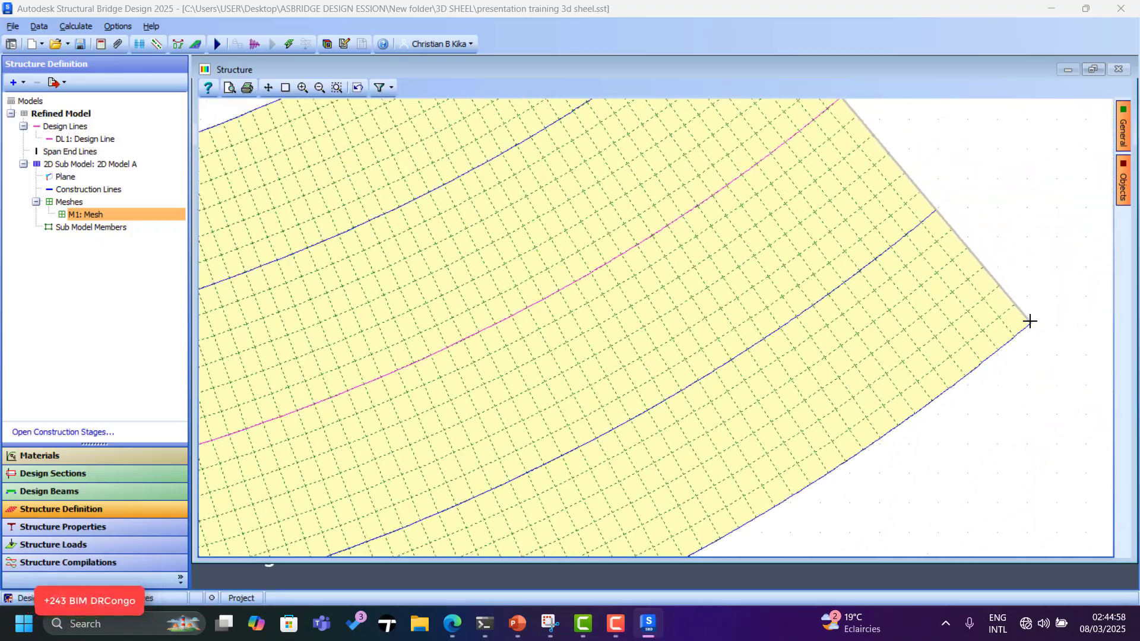
{"action": "scroll", "coordinate": [587, 374], "scroll_direction": "up", "scroll_amount": 5}
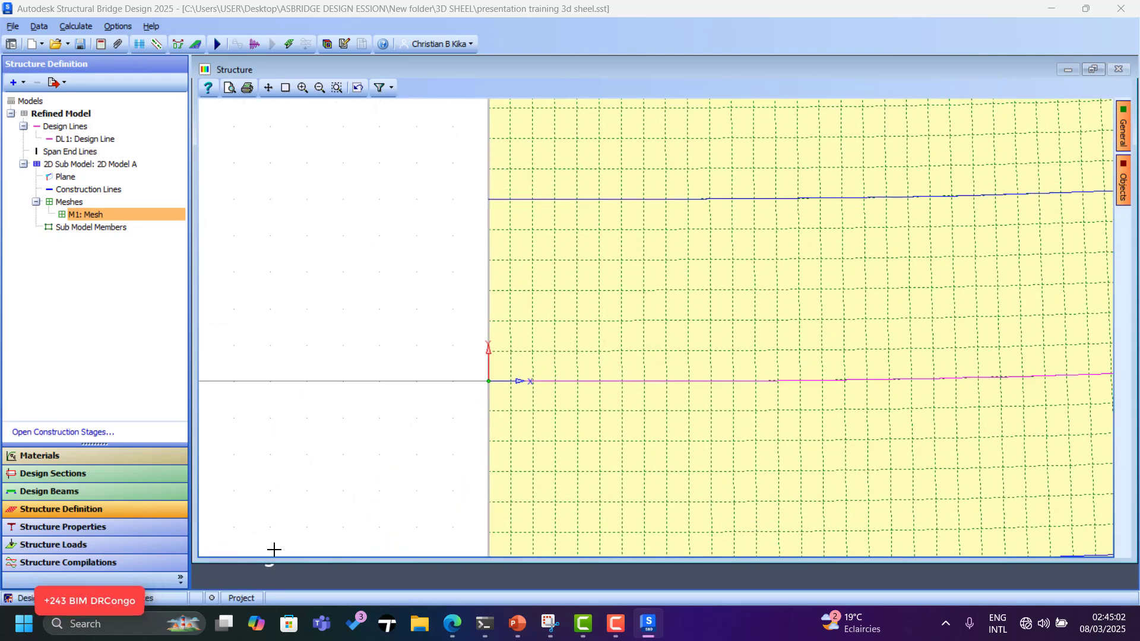
Restore the full Structure window and reopen the Define Mesh dialog for M1.
{"action": "left_click", "coordinate": [1091, 70]}
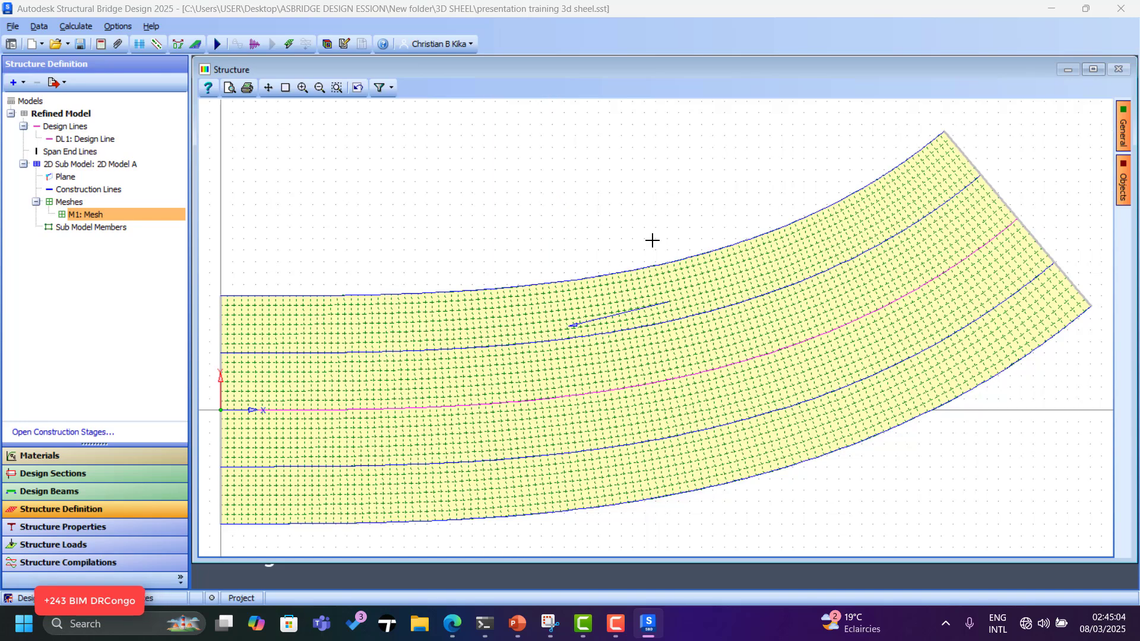
{"action": "left_click", "coordinate": [92, 216]}
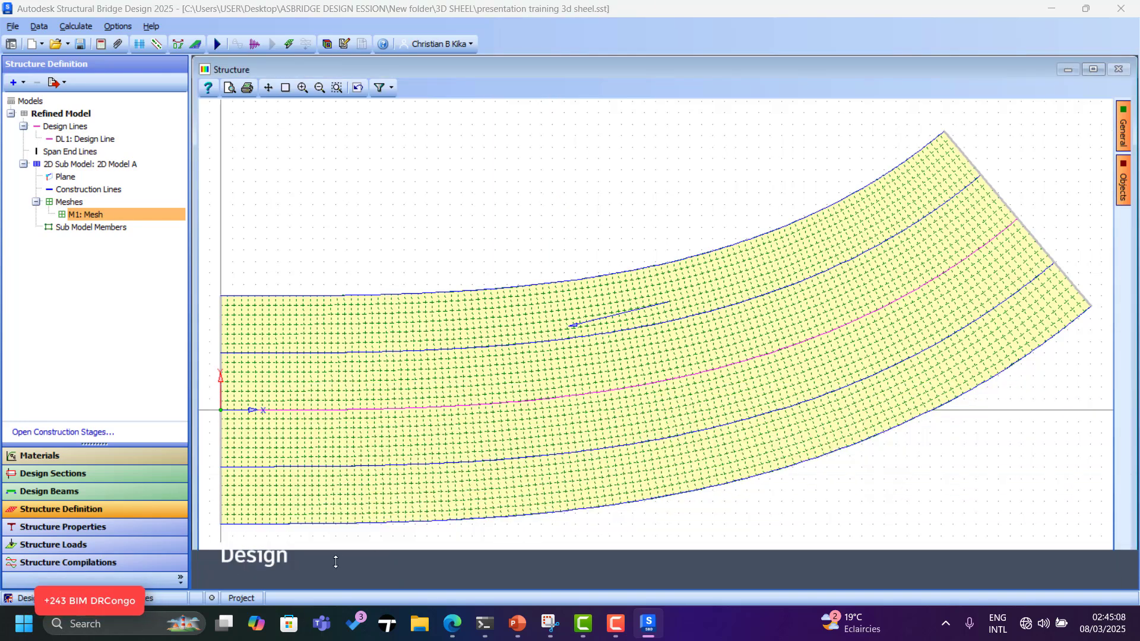
{"action": "left_click", "coordinate": [93, 215]}
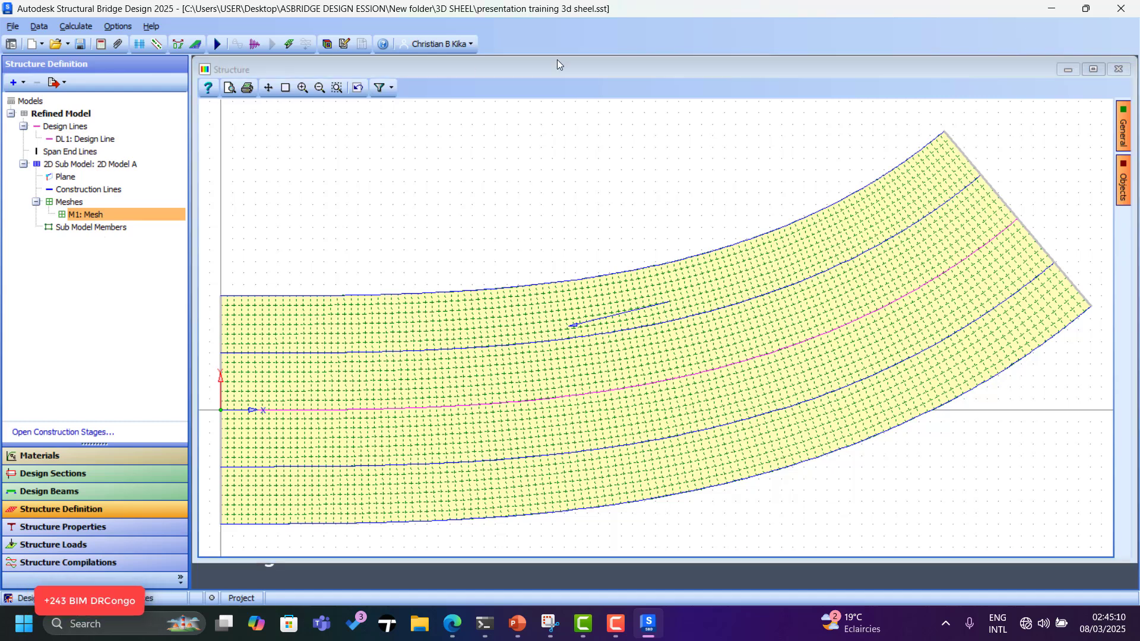
{"action": "left_click", "coordinate": [1097, 69]}
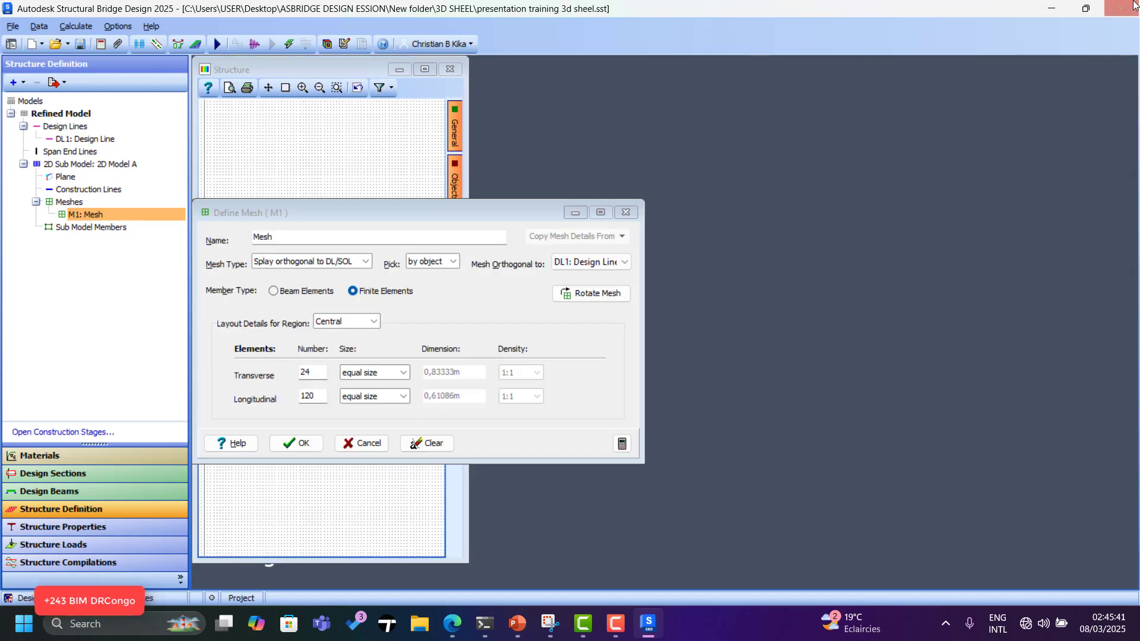
Accept mesh M1 so its joint and member details are generated, then maximize and zoom the Structure view near the origin.
{"action": "left_click", "coordinate": [308, 444]}
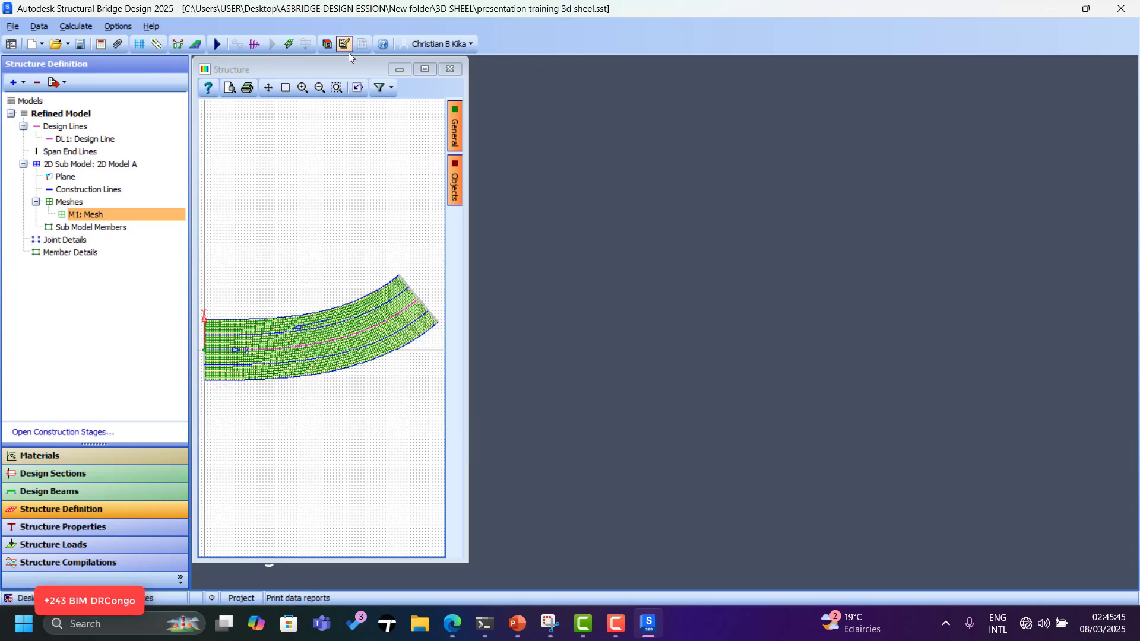
{"action": "left_click", "coordinate": [425, 70]}
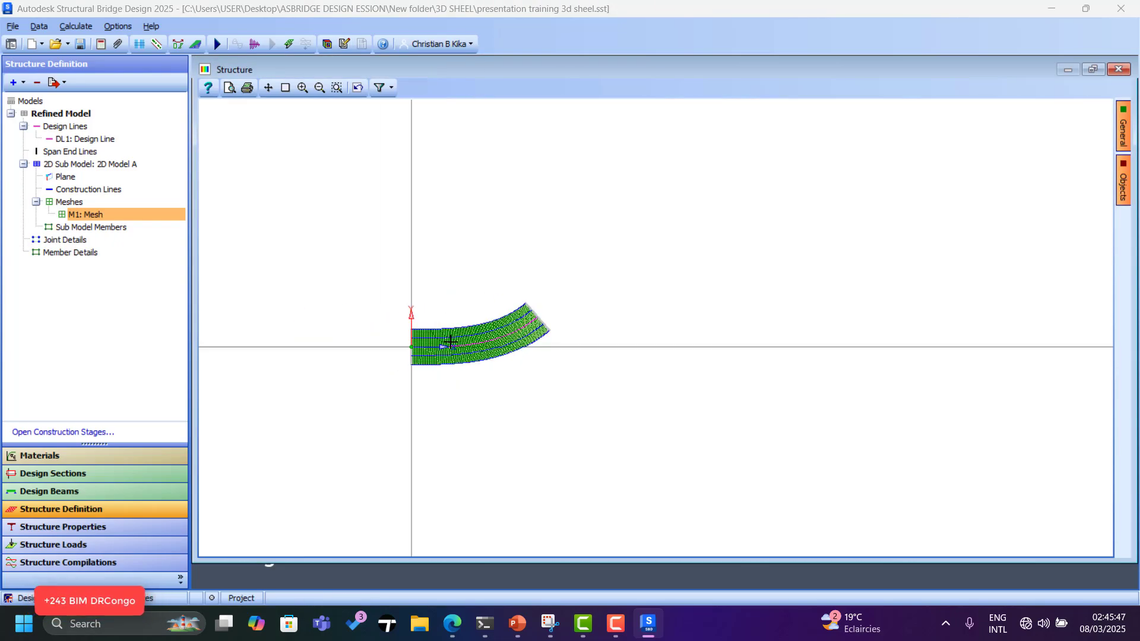
{"action": "scroll", "coordinate": [433, 346], "scroll_direction": "up", "scroll_amount": 6}
{"action": "scroll", "coordinate": [385, 356], "scroll_direction": "up", "scroll_amount": 2}
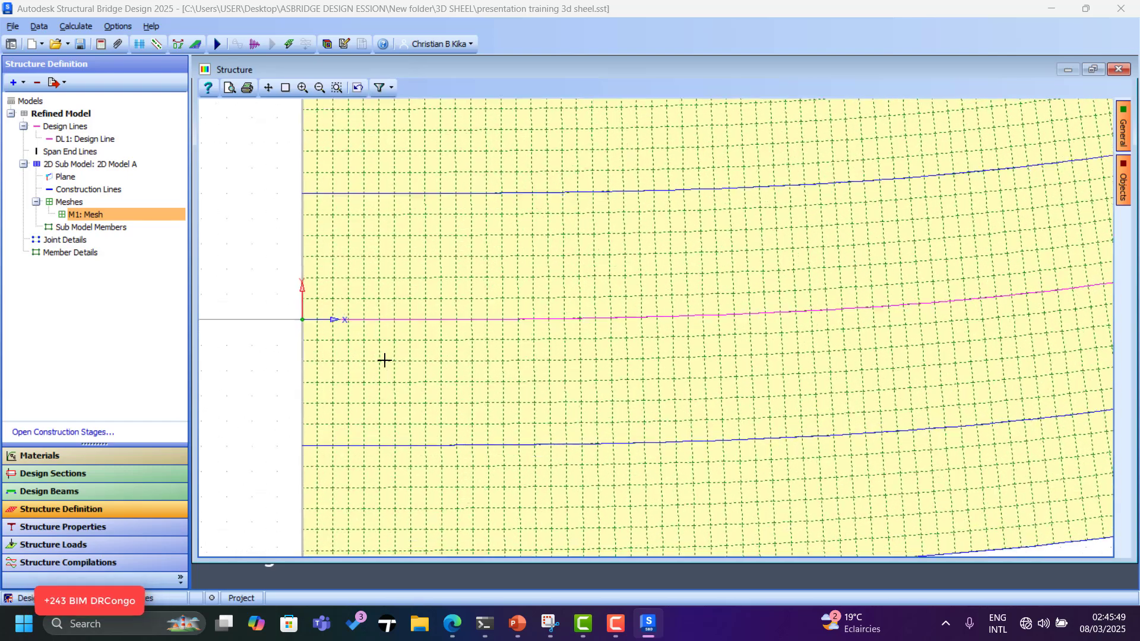
{"action": "scroll", "coordinate": [347, 261], "scroll_direction": "down", "scroll_amount": 8}
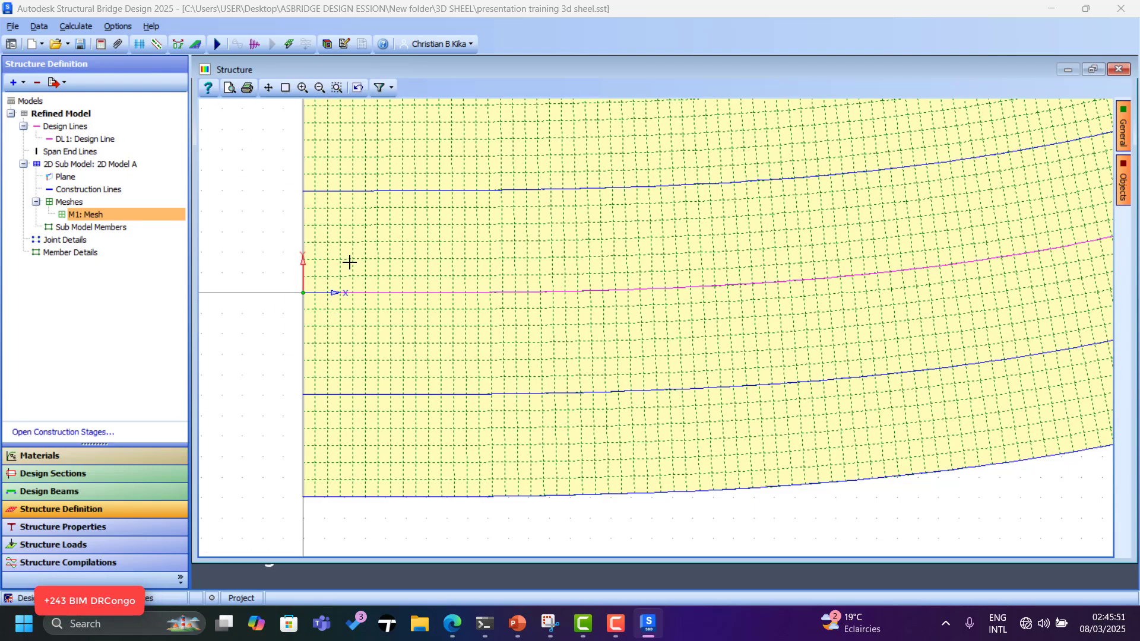
{"action": "scroll", "coordinate": [325, 444], "scroll_direction": "up", "scroll_amount": 6}
{"action": "scroll", "coordinate": [350, 349], "scroll_direction": "up", "scroll_amount": 5}
{"action": "scroll", "coordinate": [381, 432], "scroll_direction": "down", "scroll_amount": 4}
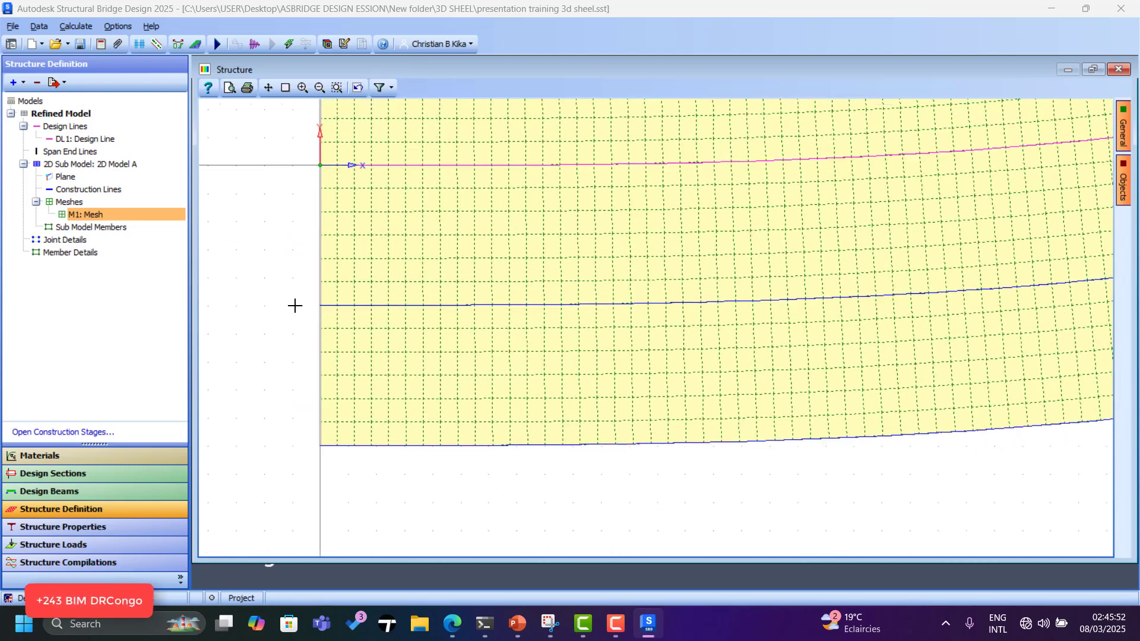
Create Open Box A along a picked FE mesh edge, accepting the length warning.
{"action": "left_click", "coordinate": [70, 128]}
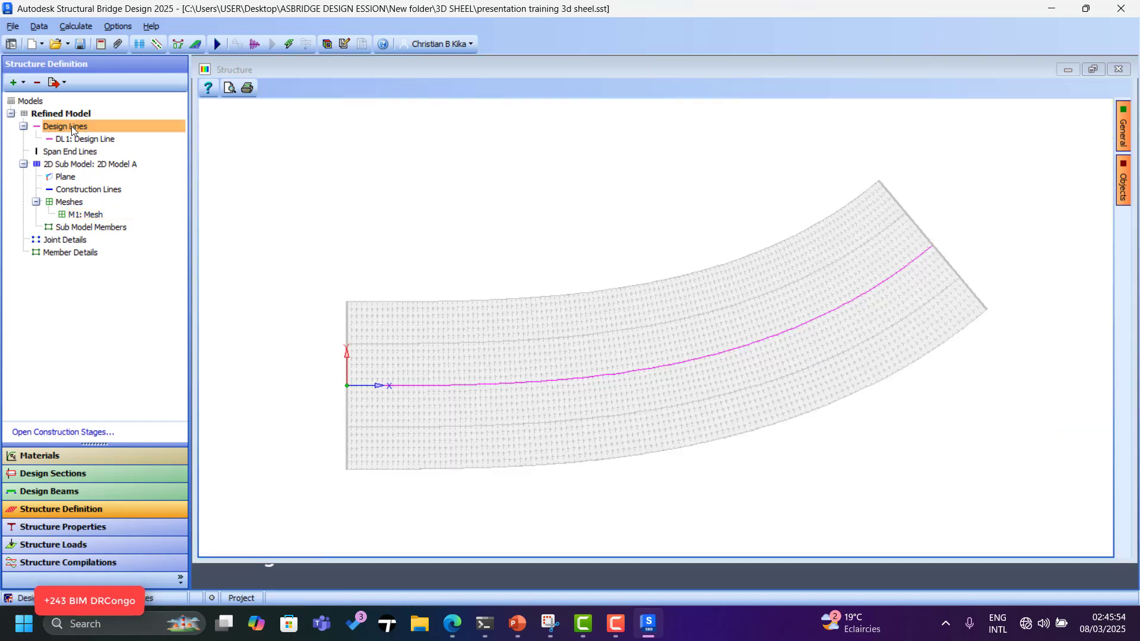
{"action": "left_click", "coordinate": [22, 85]}
{"action": "left_click", "coordinate": [64, 242]}
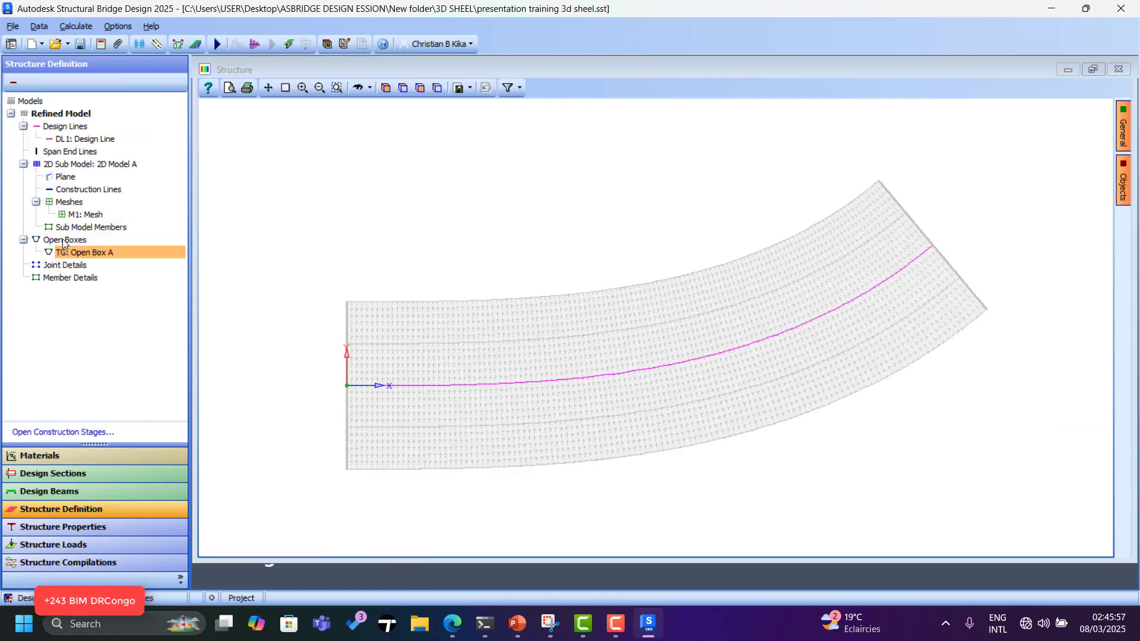
{"action": "scroll", "coordinate": [945, 201], "scroll_direction": "down", "scroll_amount": 10}
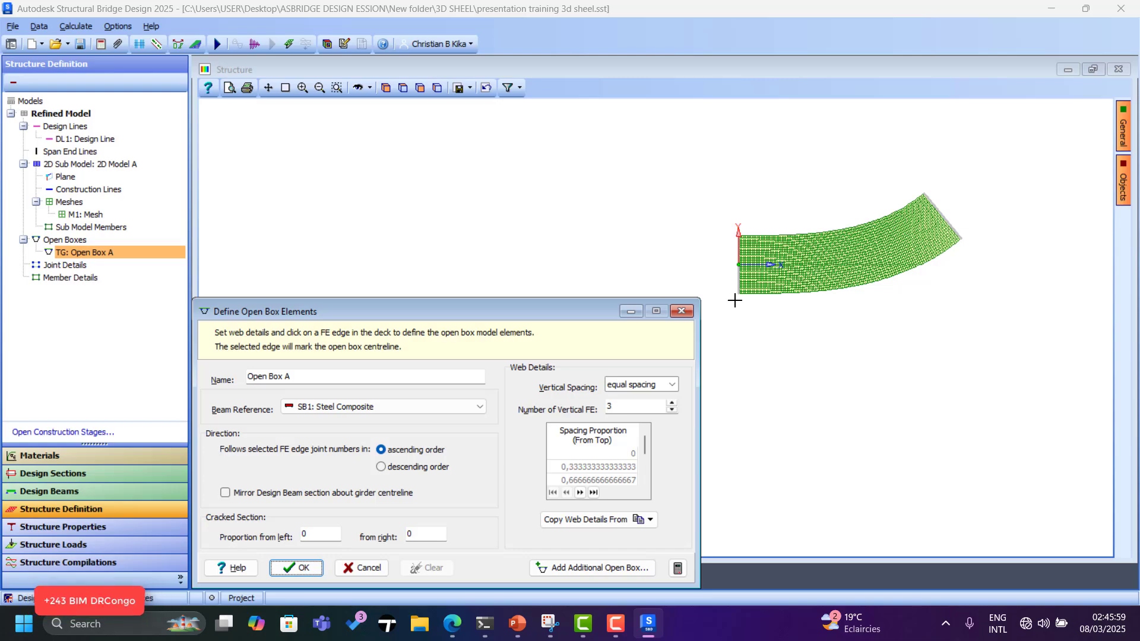
{"action": "scroll", "coordinate": [735, 300], "scroll_direction": "up", "scroll_amount": 15}
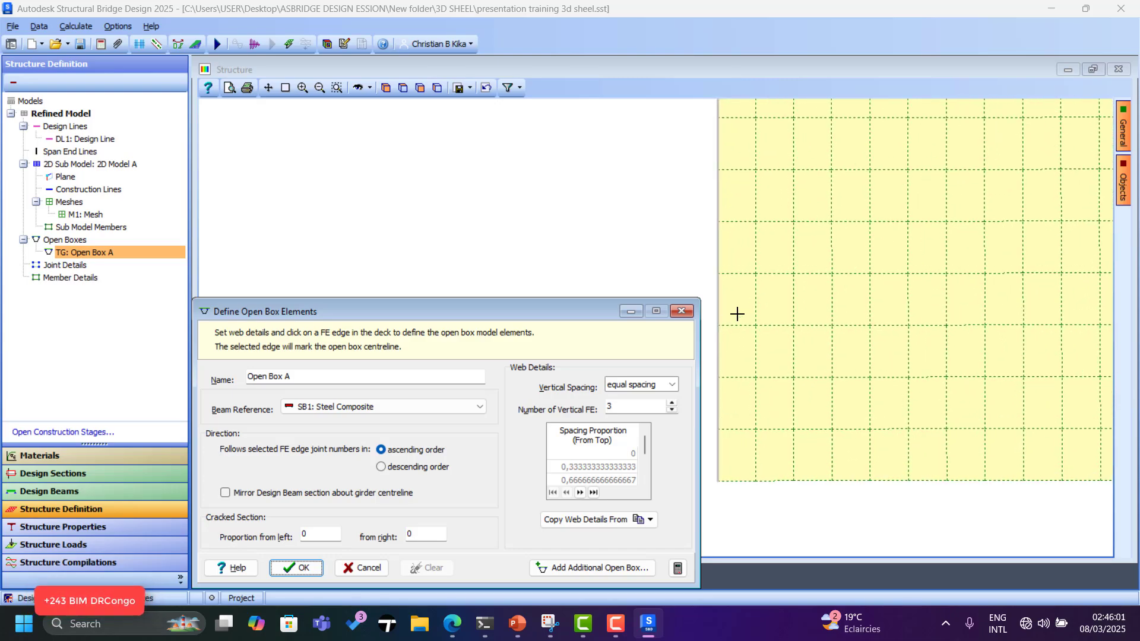
{"action": "scroll", "coordinate": [832, 466], "scroll_direction": "down", "scroll_amount": 4}
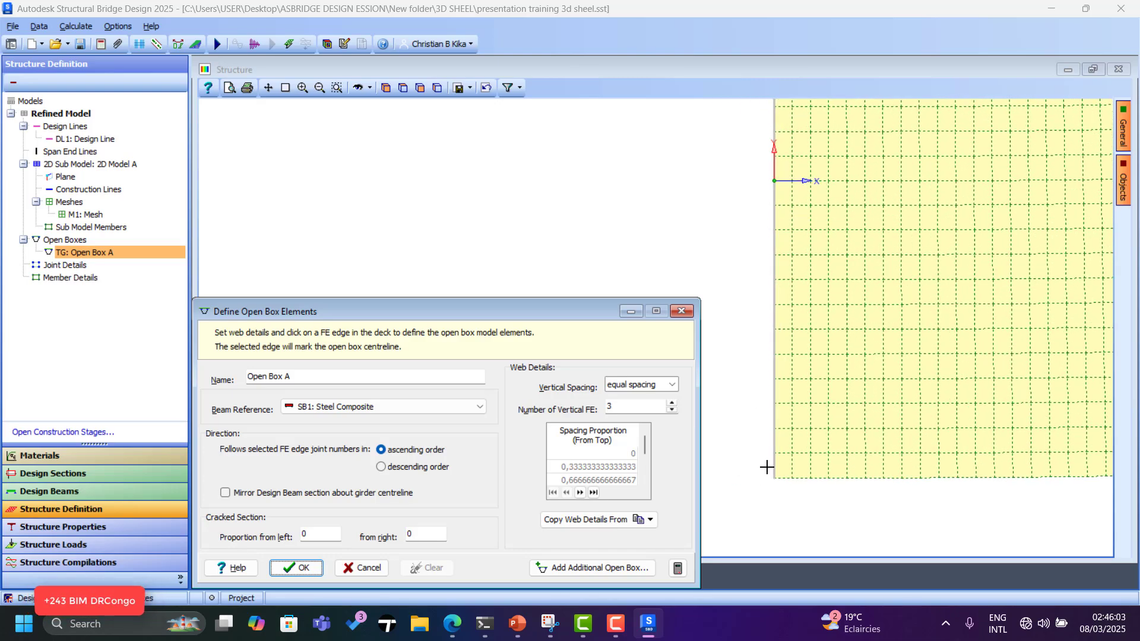
{"action": "scroll", "coordinate": [767, 467], "scroll_direction": "up", "scroll_amount": 3}
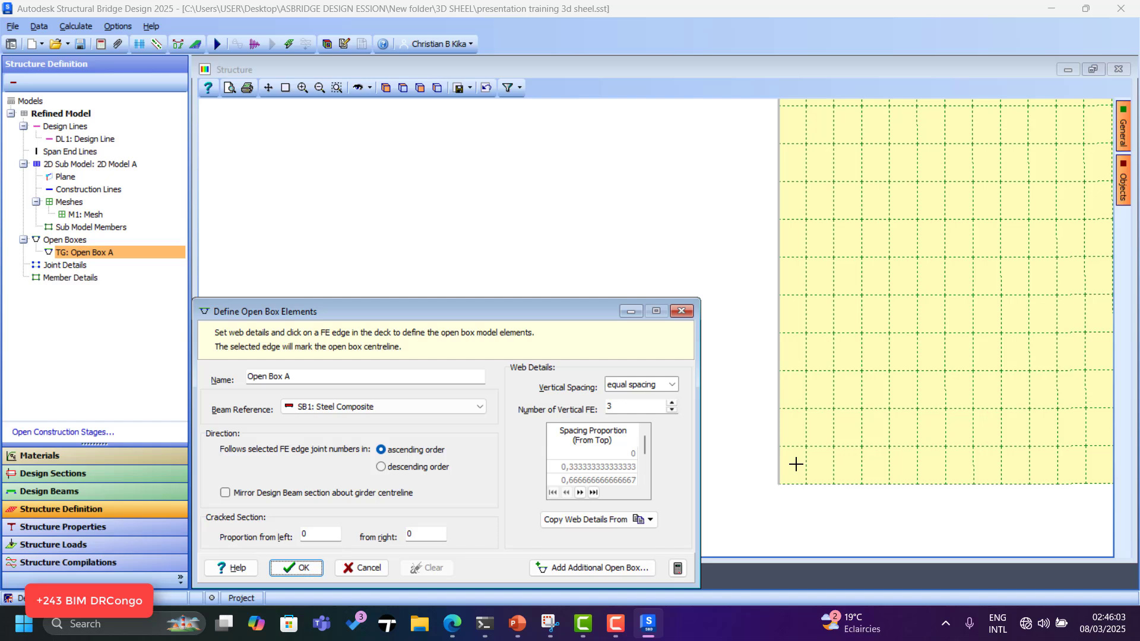
{"action": "left_click", "coordinate": [798, 374]}
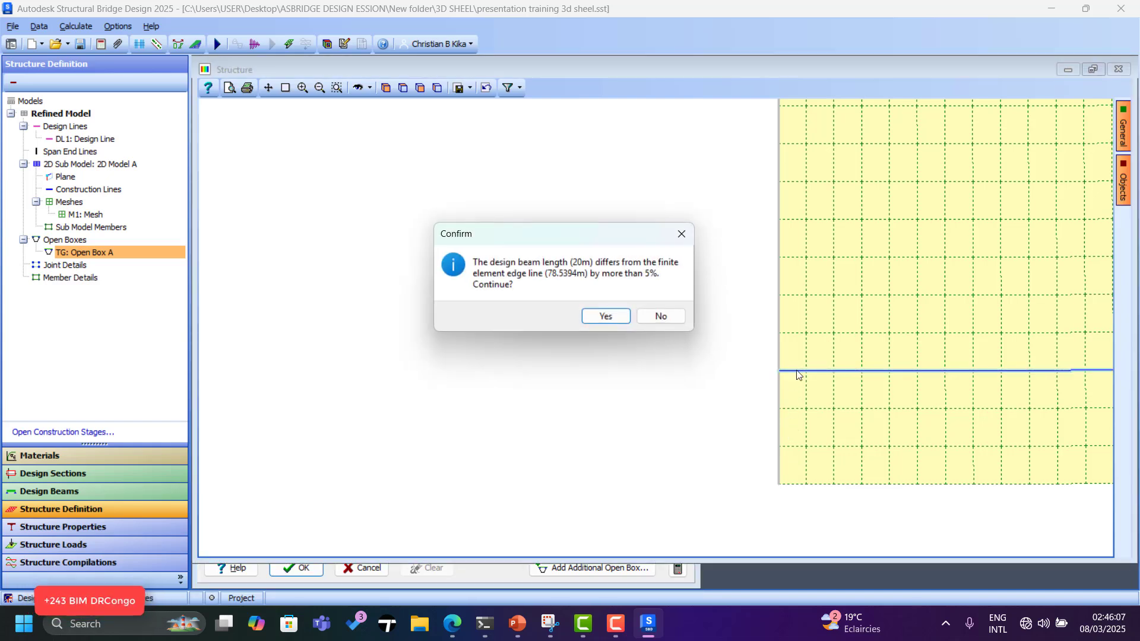
{"action": "left_click", "coordinate": [595, 314]}
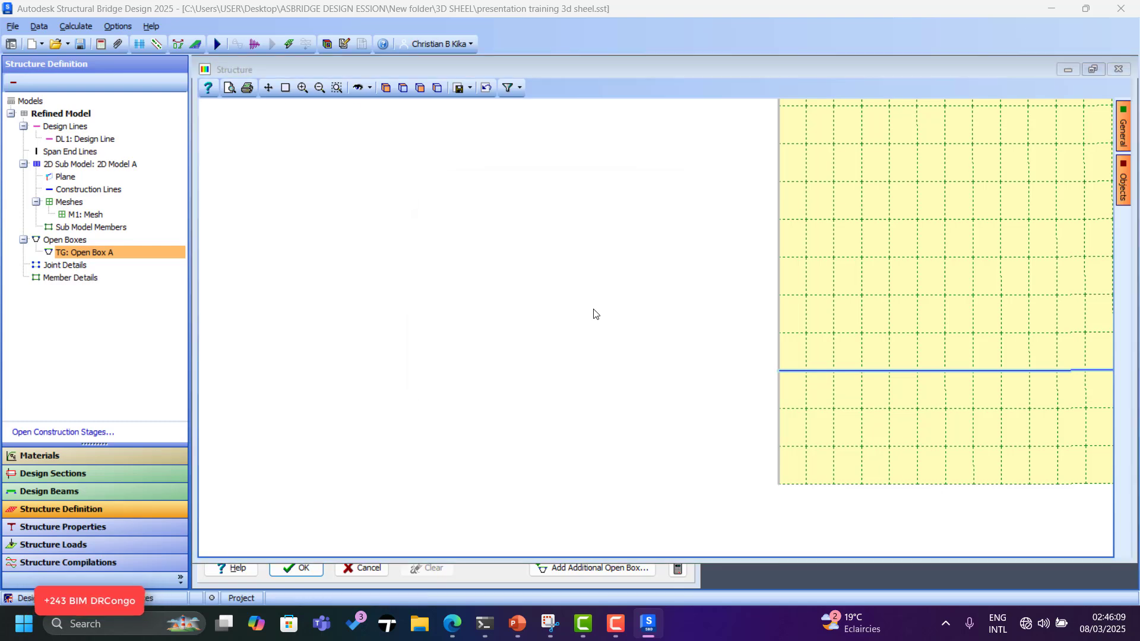
{"action": "left_click", "coordinate": [650, 357]}
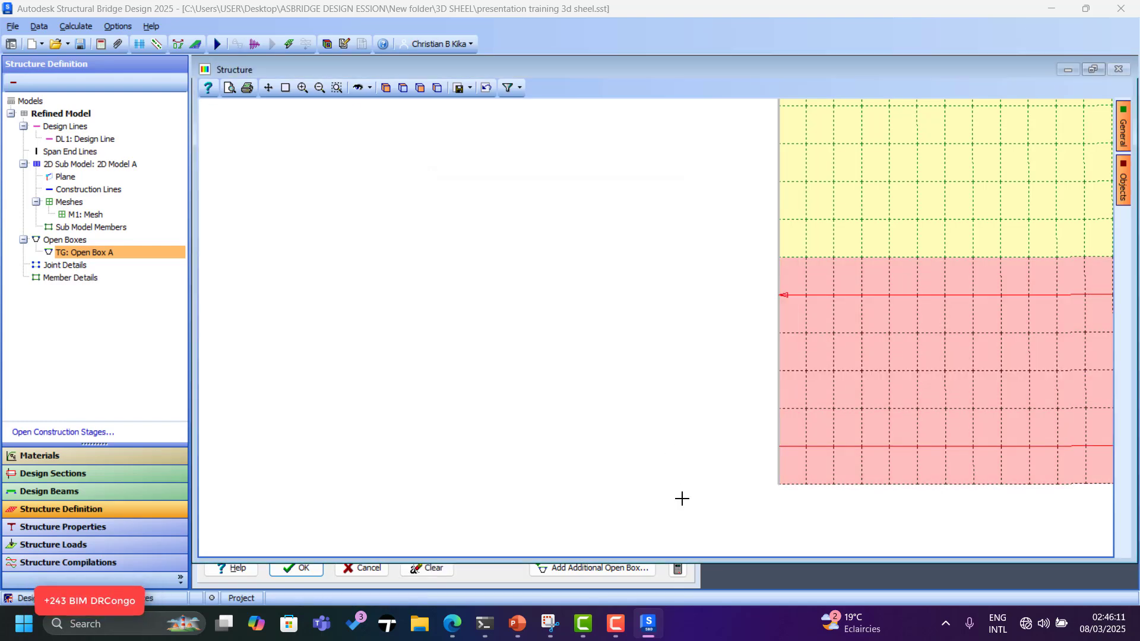
{"action": "scroll", "coordinate": [699, 465], "scroll_direction": "down", "scroll_amount": 4}
{"action": "scroll", "coordinate": [709, 454], "scroll_direction": "down", "scroll_amount": 2}
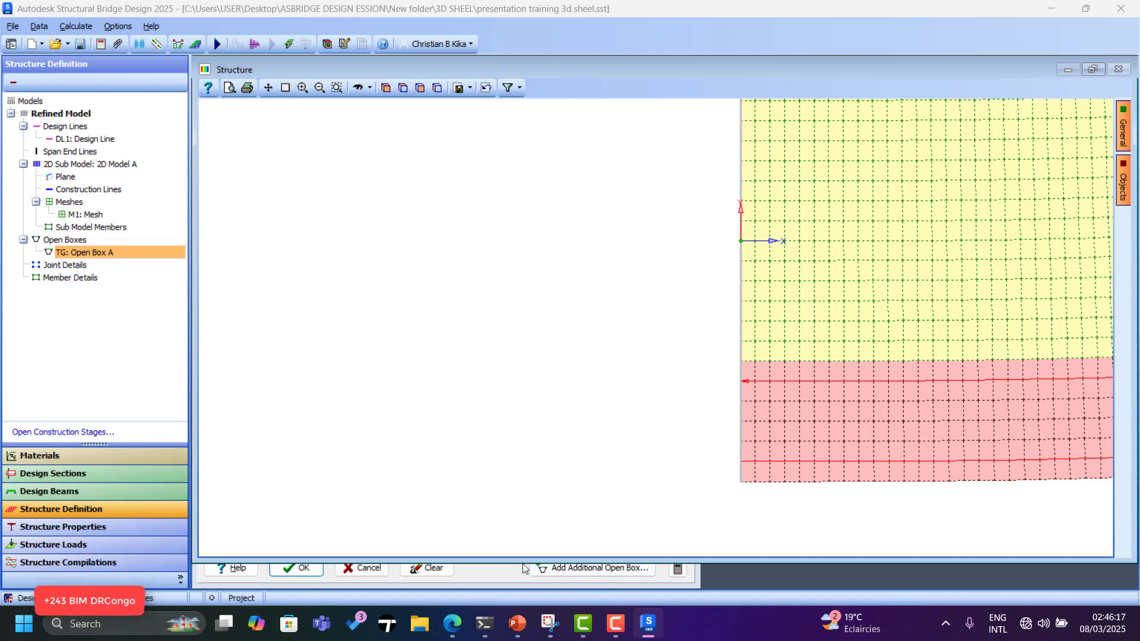
Add Open Box B along another mesh edge, forming 1200 finite and 240 beam elements.
{"action": "left_click", "coordinate": [575, 568]}
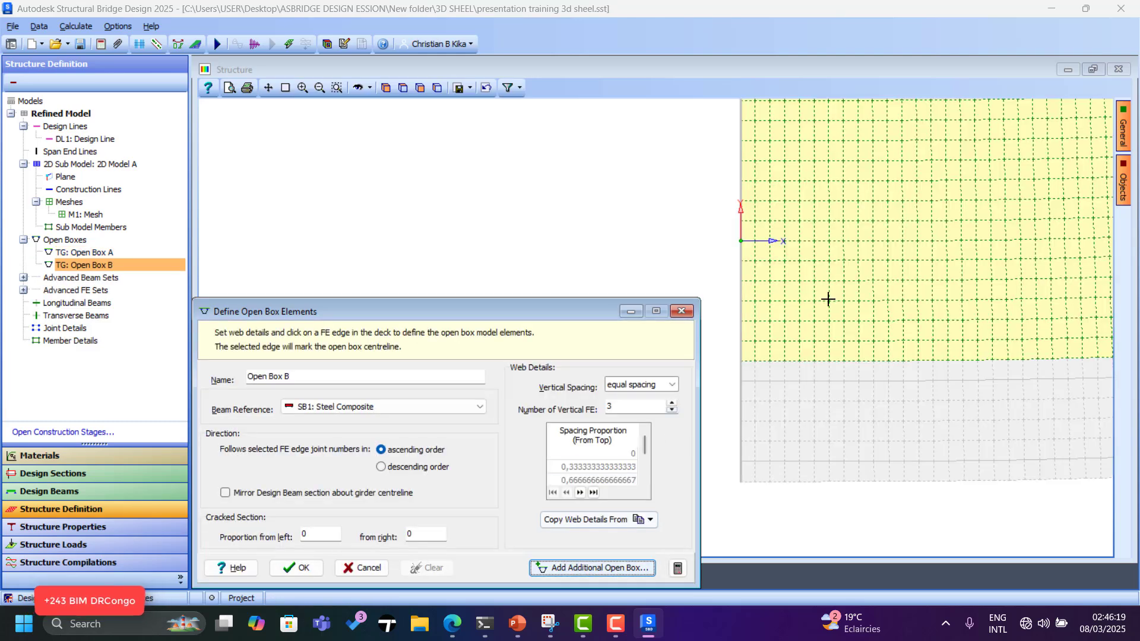
{"action": "scroll", "coordinate": [772, 375], "scroll_direction": "up", "scroll_amount": 2}
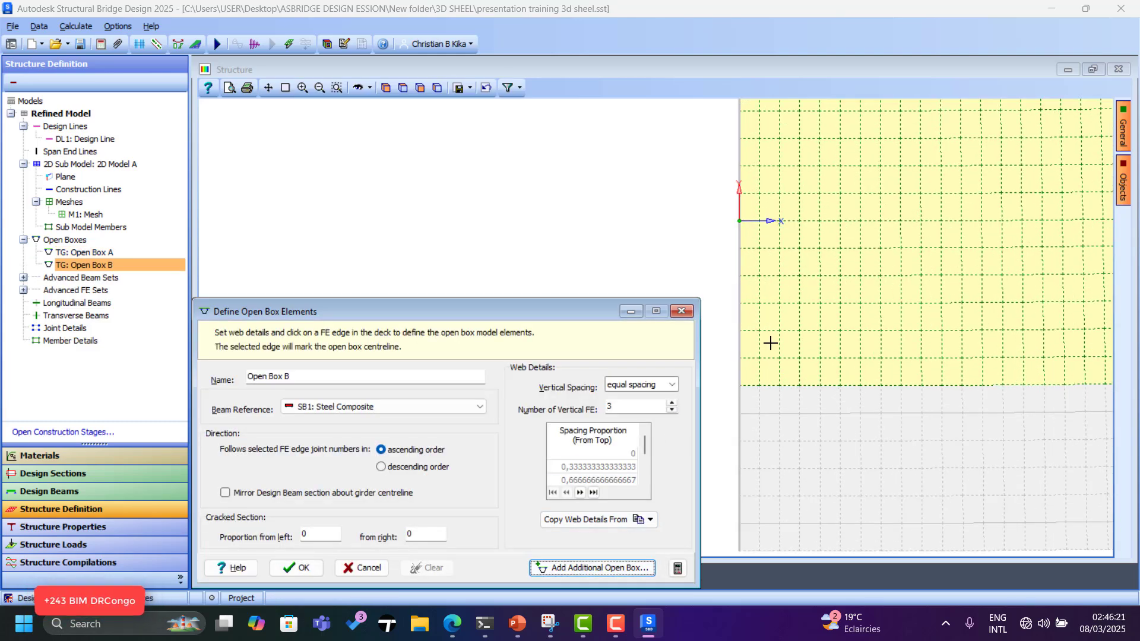
{"action": "left_click", "coordinate": [770, 304]}
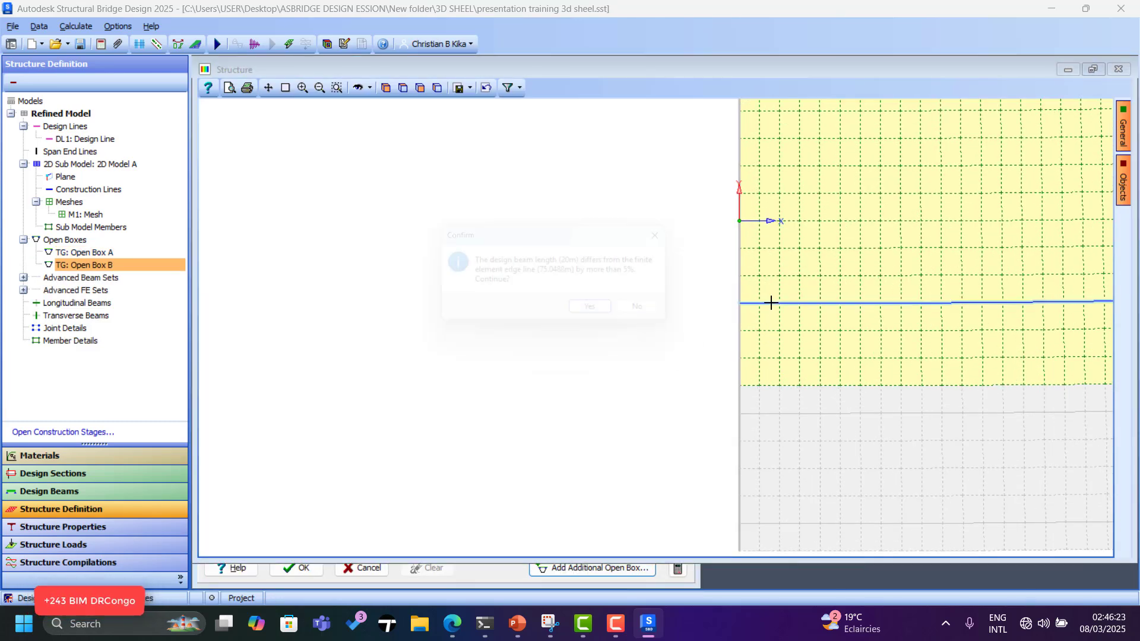
{"action": "left_click", "coordinate": [597, 317]}
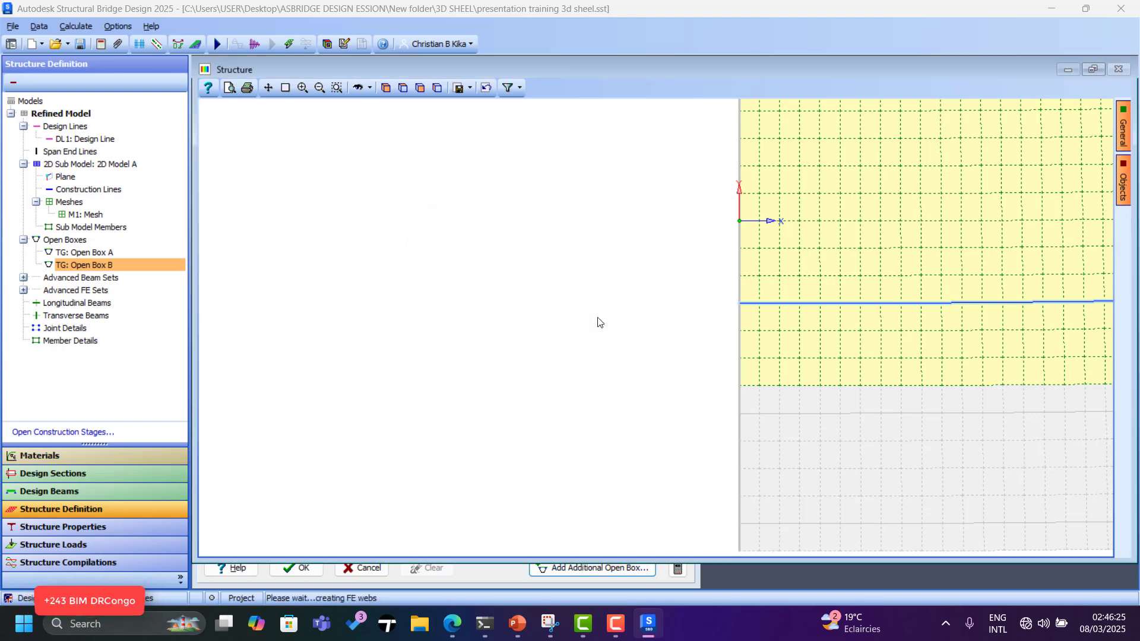
{"action": "scroll", "coordinate": [769, 478], "scroll_direction": "down", "scroll_amount": 2}
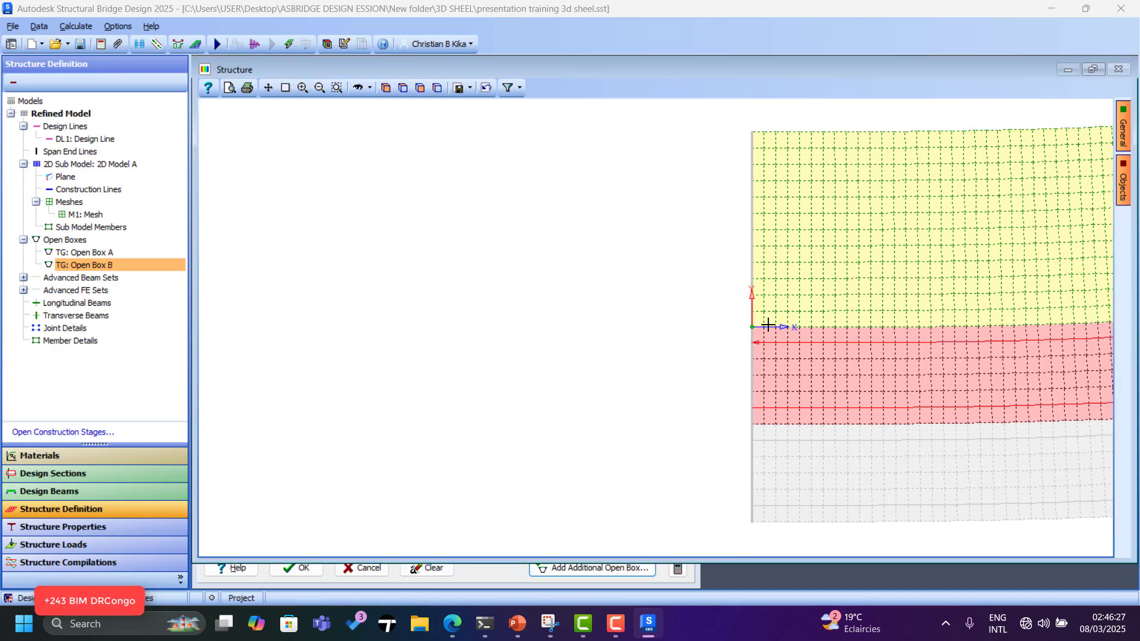
{"action": "scroll", "coordinate": [754, 288], "scroll_direction": "up", "scroll_amount": 3}
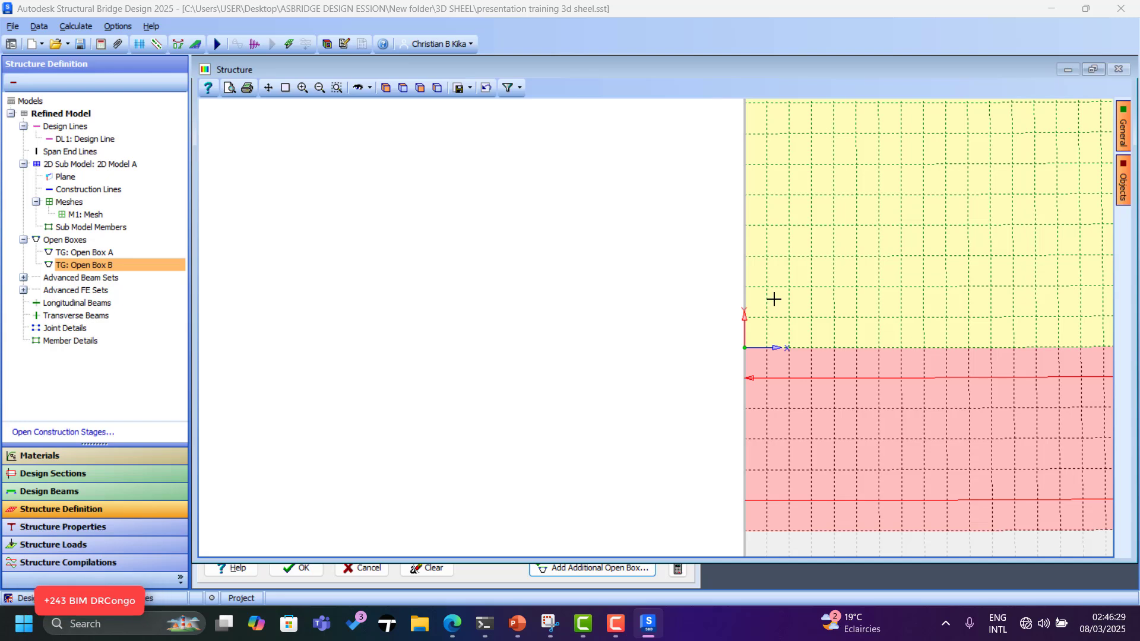
{"action": "left_click", "coordinate": [779, 256]}
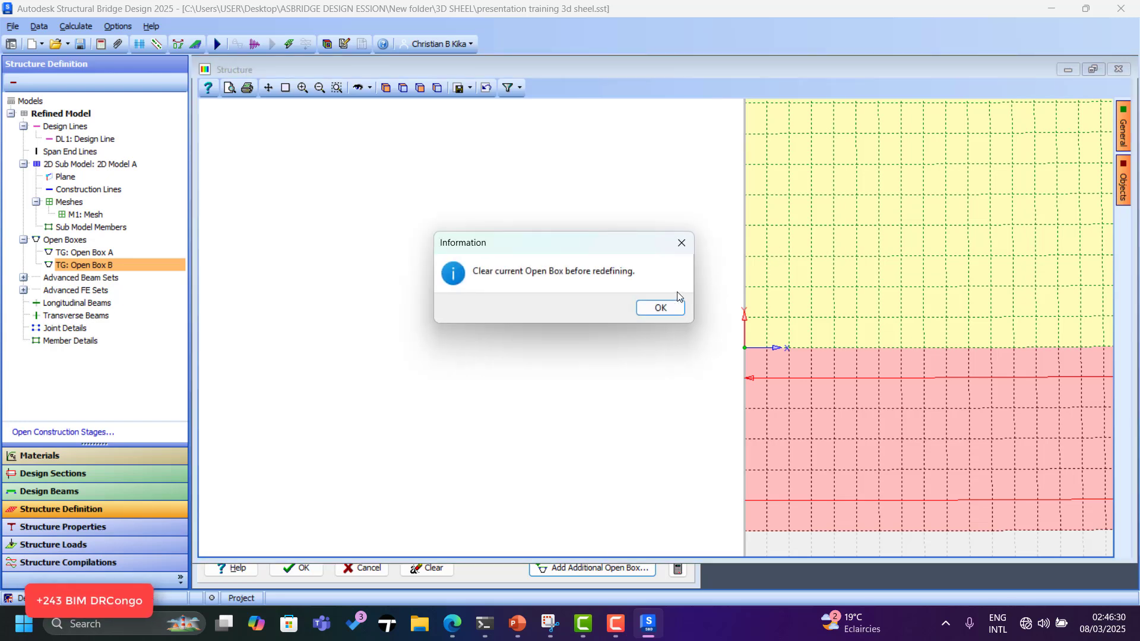
{"action": "left_click", "coordinate": [649, 309]}
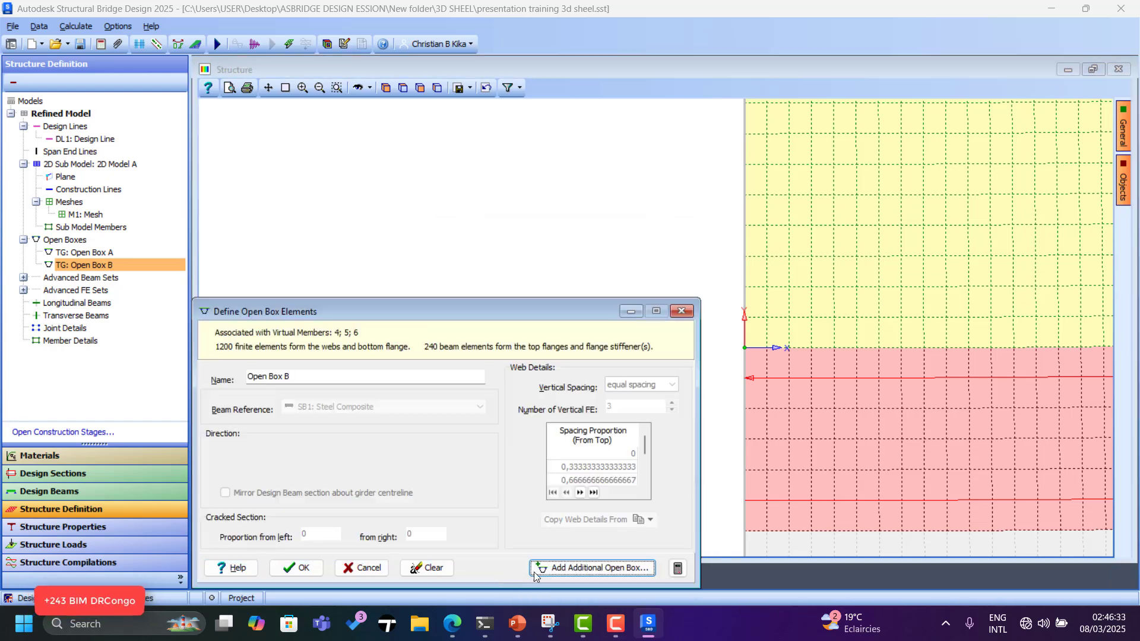
Add Open Boxes C and D, each along its own deck mesh edge, accepting the length warnings.
{"action": "left_click", "coordinate": [581, 569]}
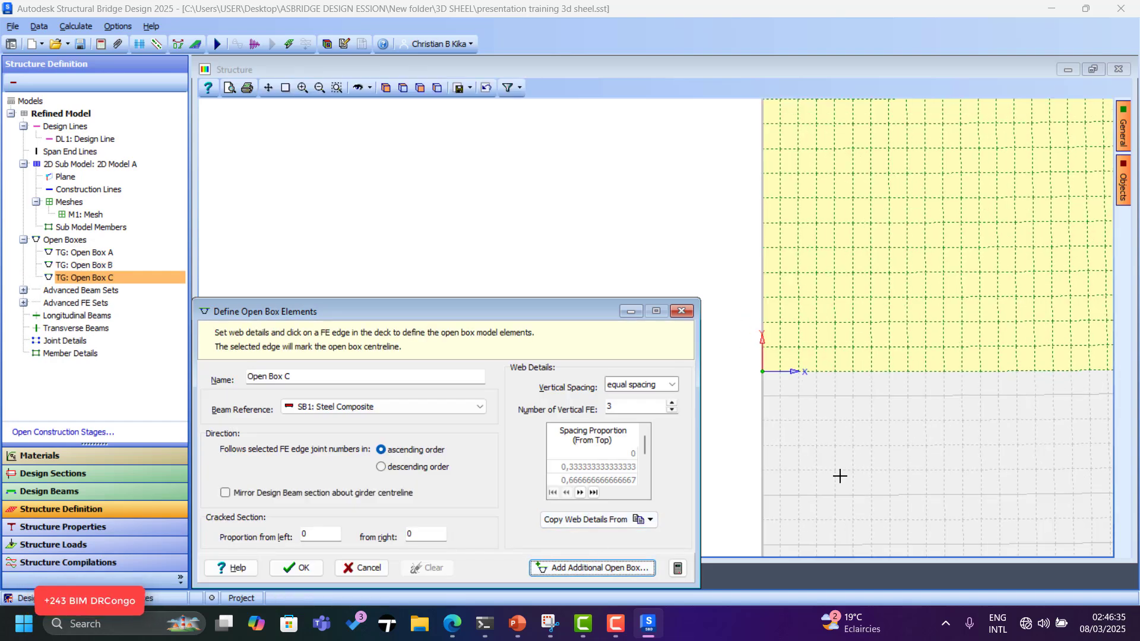
{"action": "scroll", "coordinate": [840, 475], "scroll_direction": "down", "scroll_amount": 2}
{"action": "scroll", "coordinate": [821, 408], "scroll_direction": "up", "scroll_amount": 1}
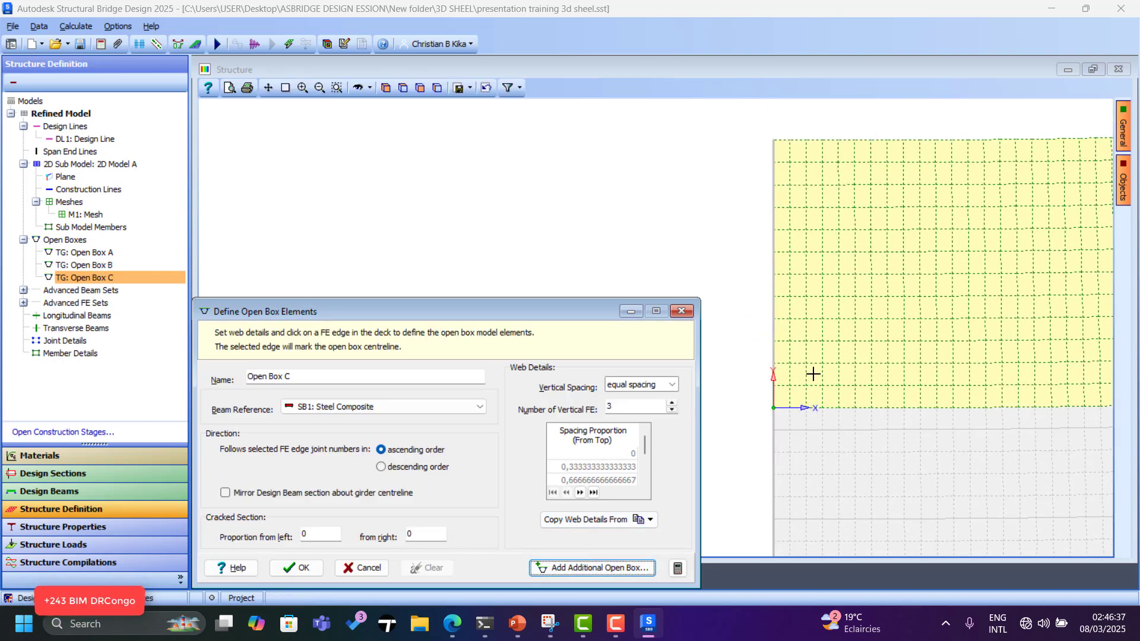
{"action": "left_click", "coordinate": [813, 342]}
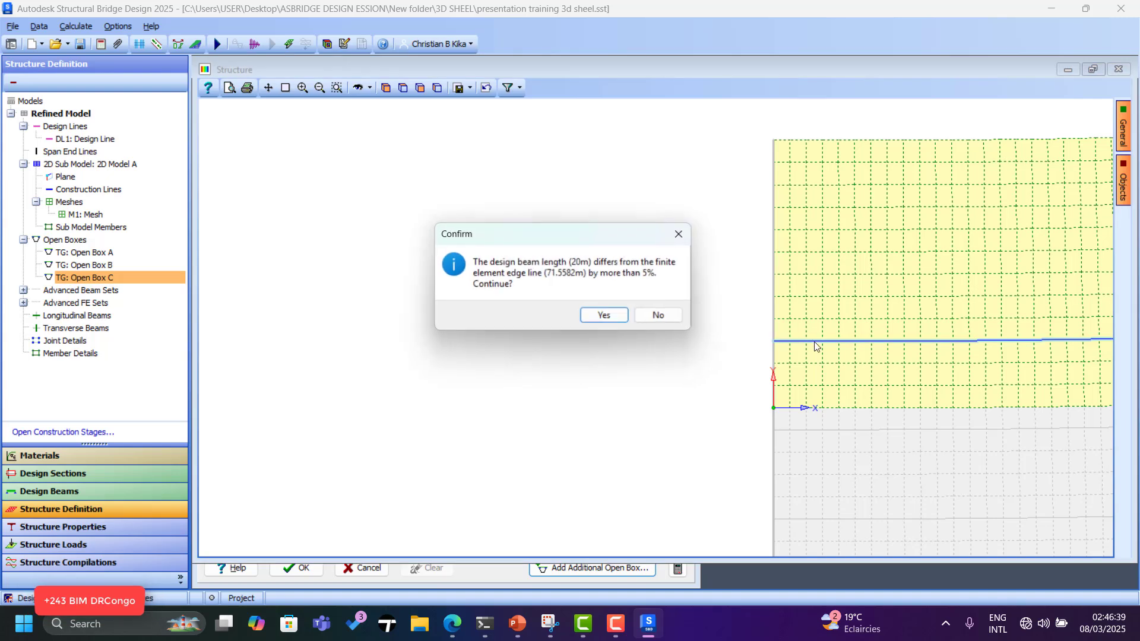
{"action": "left_click", "coordinate": [610, 319]}
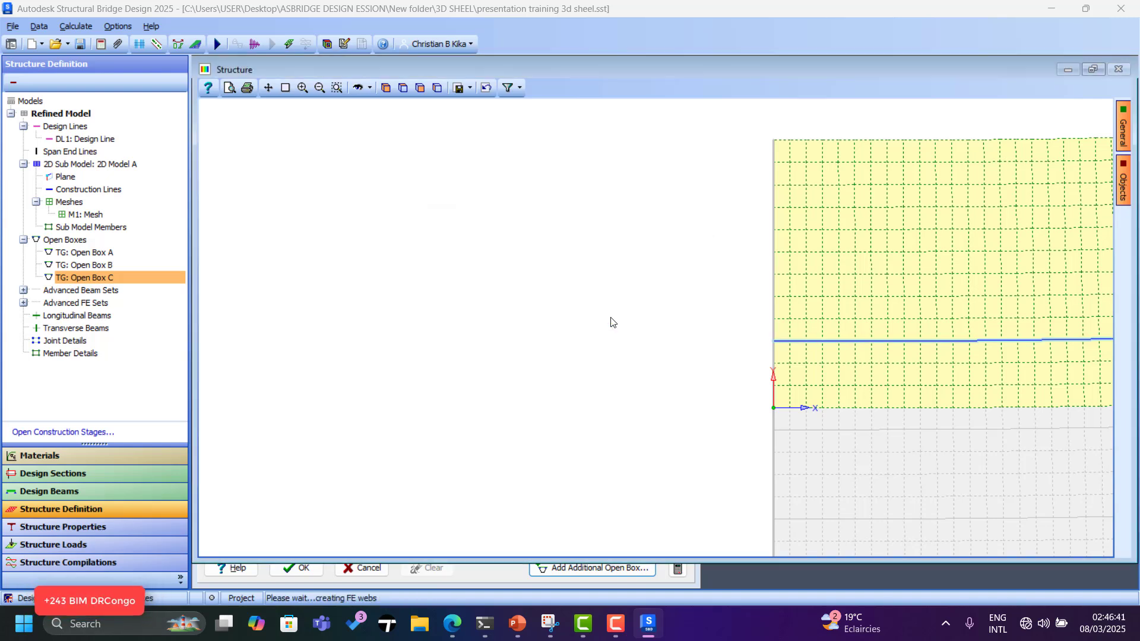
{"action": "left_click", "coordinate": [586, 569]}
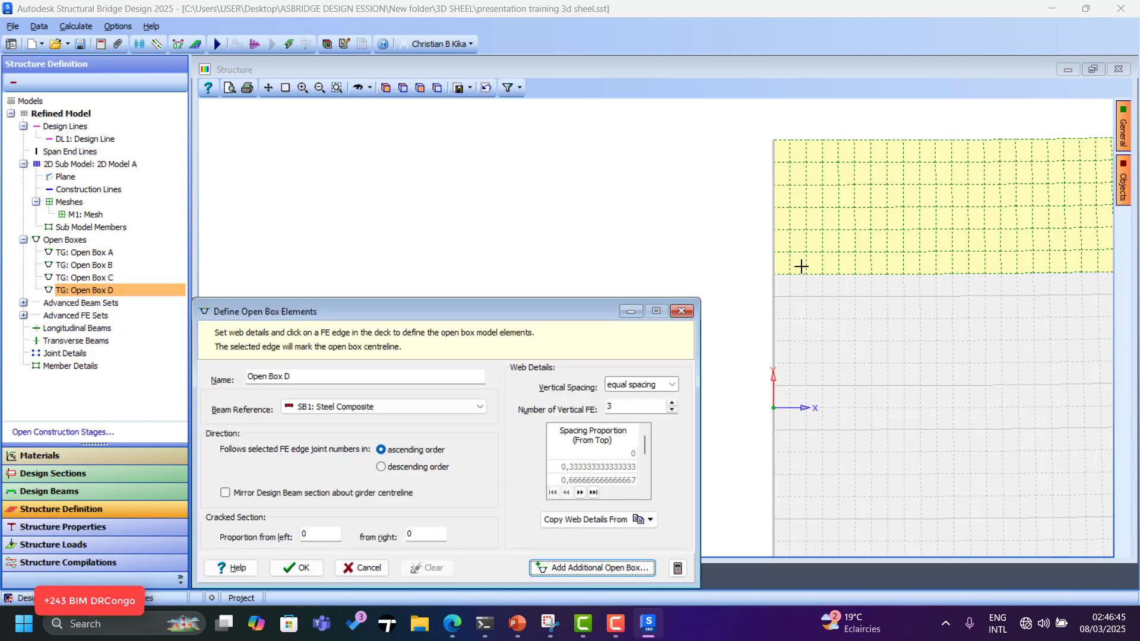
{"action": "left_click", "coordinate": [798, 207]}
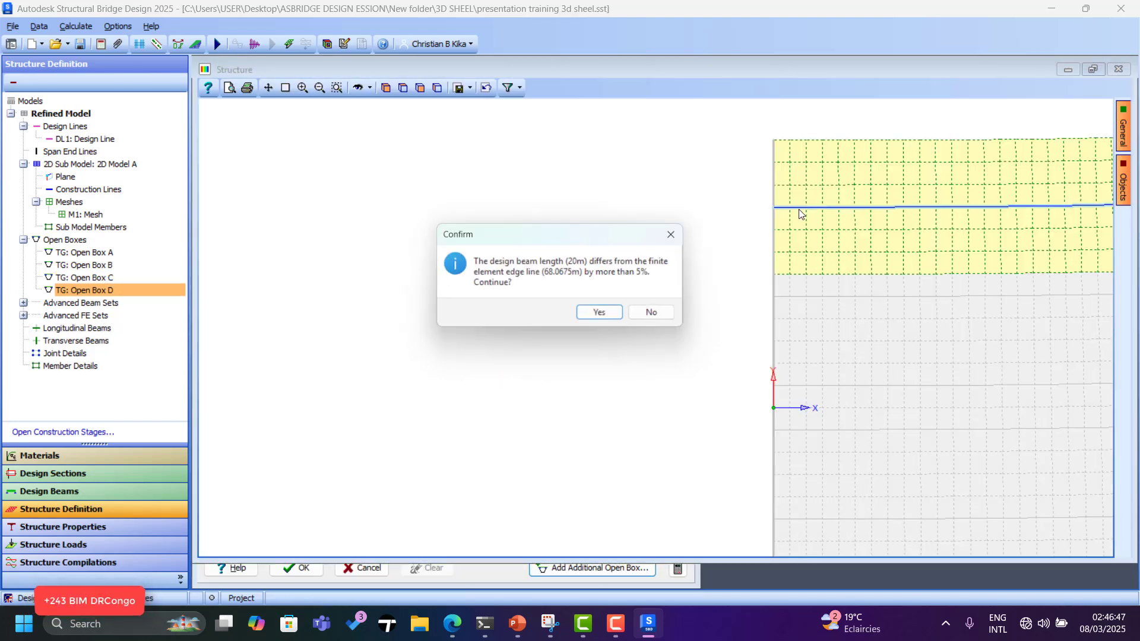
{"action": "left_click", "coordinate": [612, 319]}
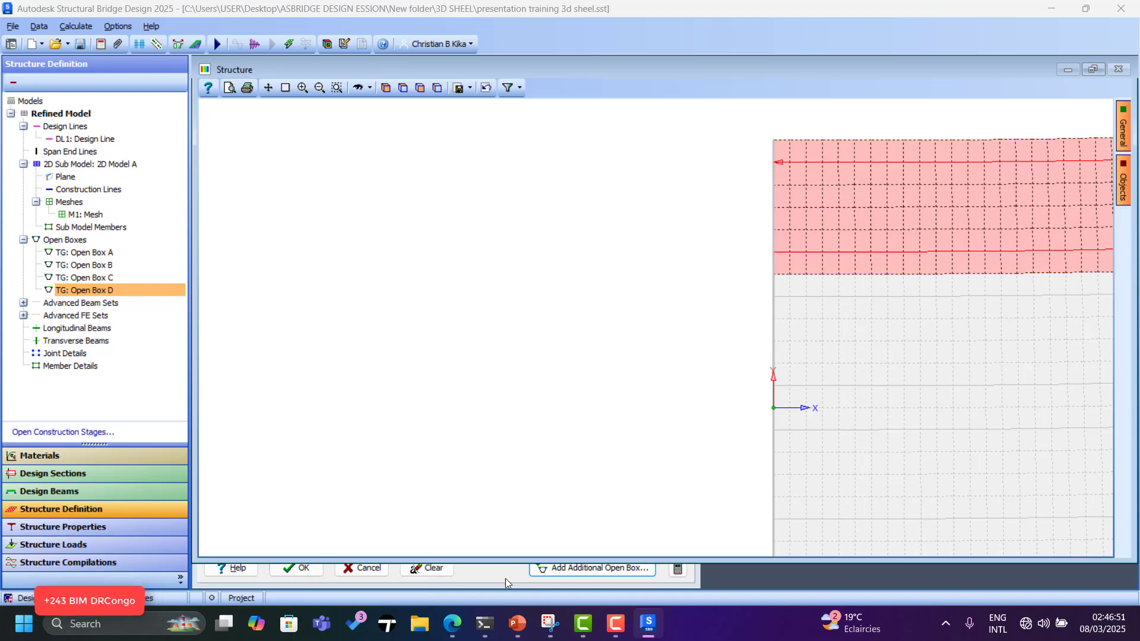
Confirm the four open box girder definitions.
{"action": "left_click", "coordinate": [296, 568]}
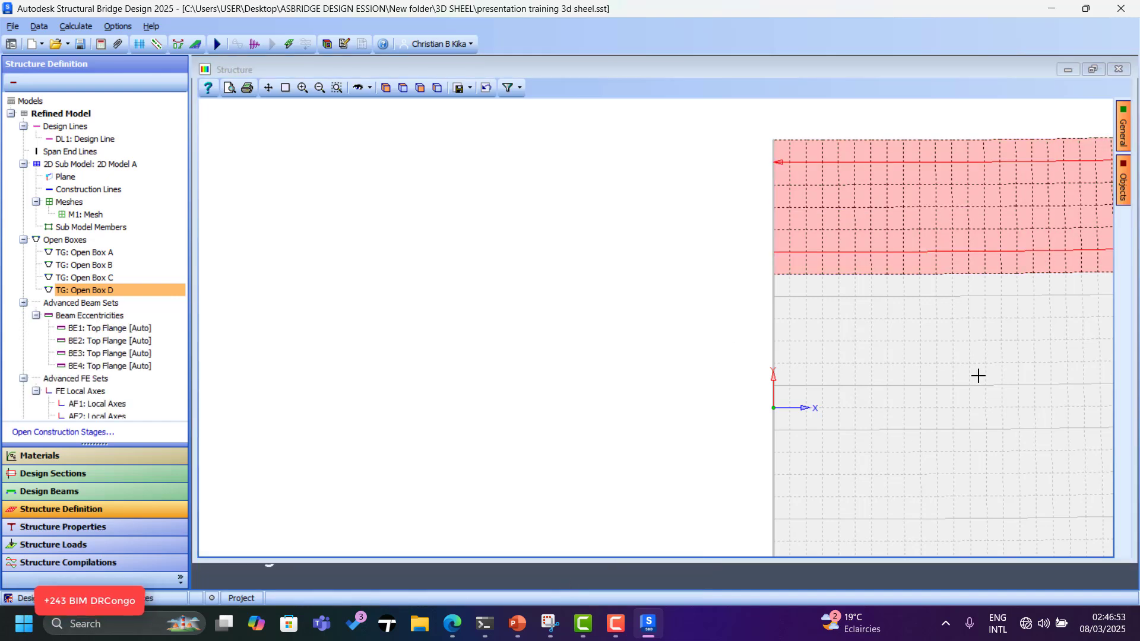
{"action": "scroll", "coordinate": [517, 270], "scroll_direction": "down", "scroll_amount": 6}
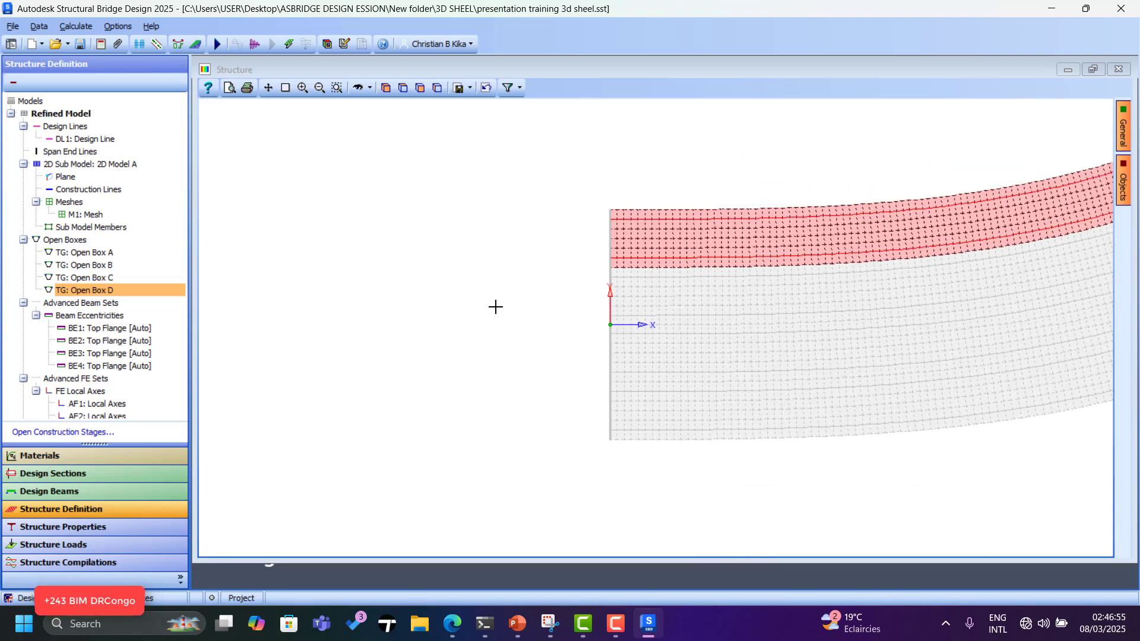
{"action": "scroll", "coordinate": [501, 328], "scroll_direction": "down", "scroll_amount": 2}
{"action": "scroll", "coordinate": [588, 261], "scroll_direction": "up", "scroll_amount": 2}
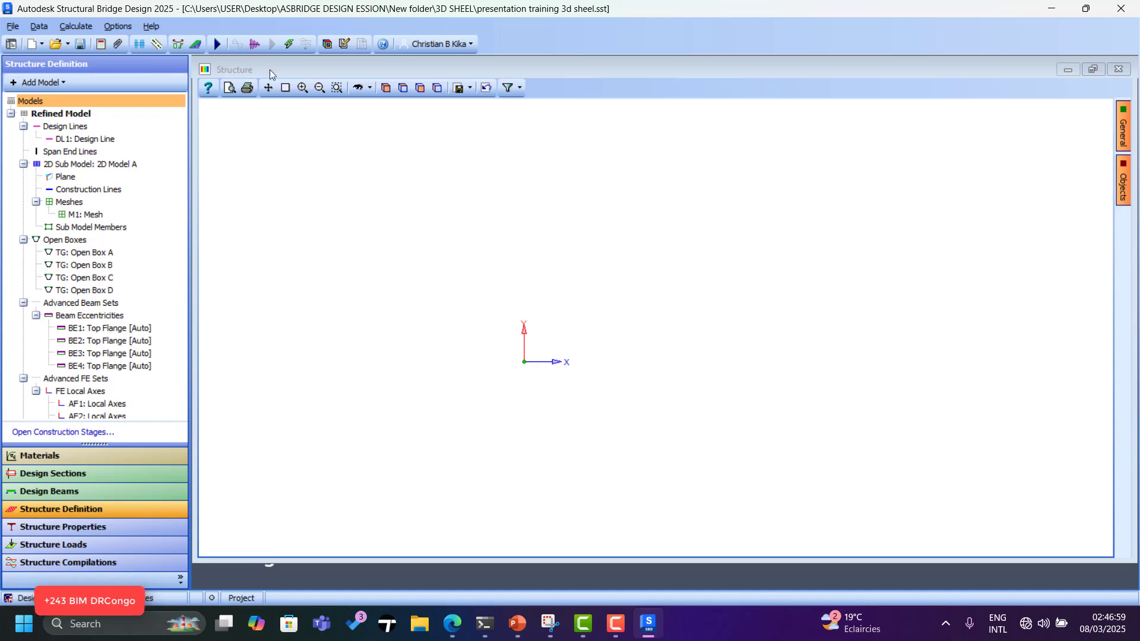
Show the deck as a maximized 3D model and rotate it to inspect the box girders.
{"action": "left_click", "coordinate": [343, 43]}
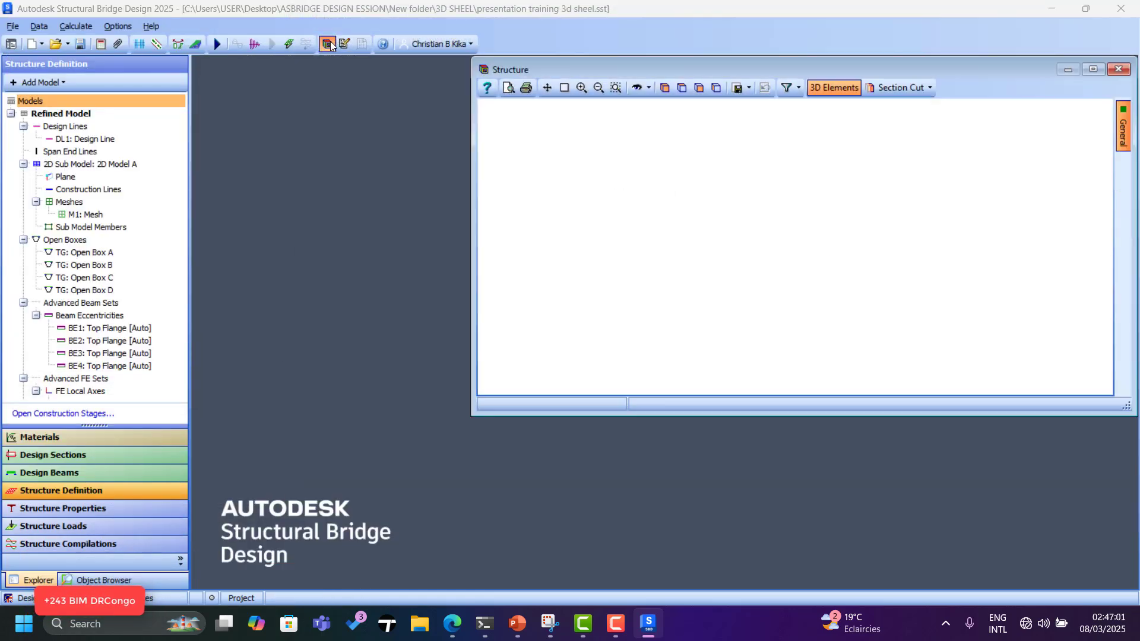
{"action": "left_click", "coordinate": [1092, 69]}
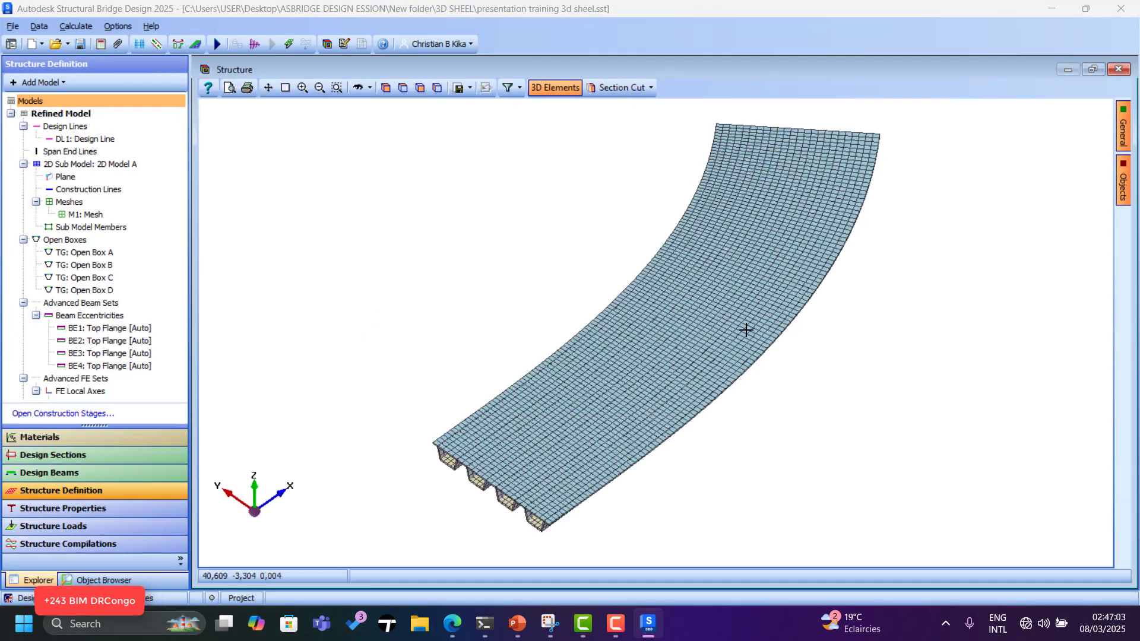
{"action": "left_click", "coordinate": [358, 88]}
{"action": "left_click_drag", "start_coordinate": [611, 261], "coordinate": [613, 311]}
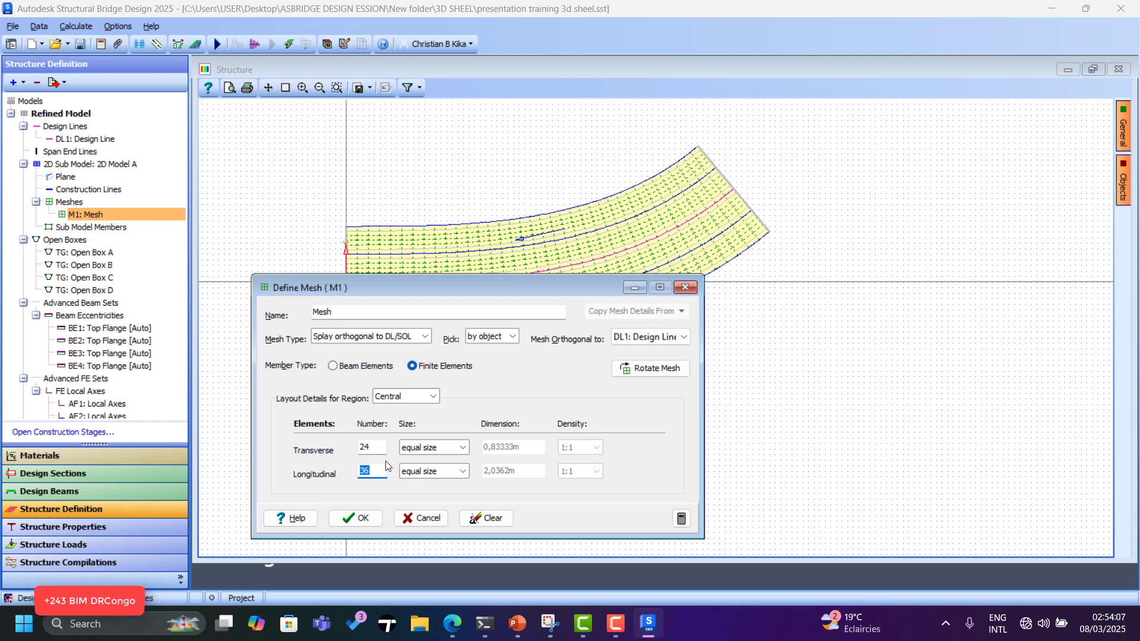
Regenerate mesh M1 at 24 by 36 elements, accepting the aspect ratio warning.
{"action": "left_click_drag", "start_coordinate": [378, 473], "coordinate": [310, 476]}
{"action": "left_click", "coordinate": [355, 519]}
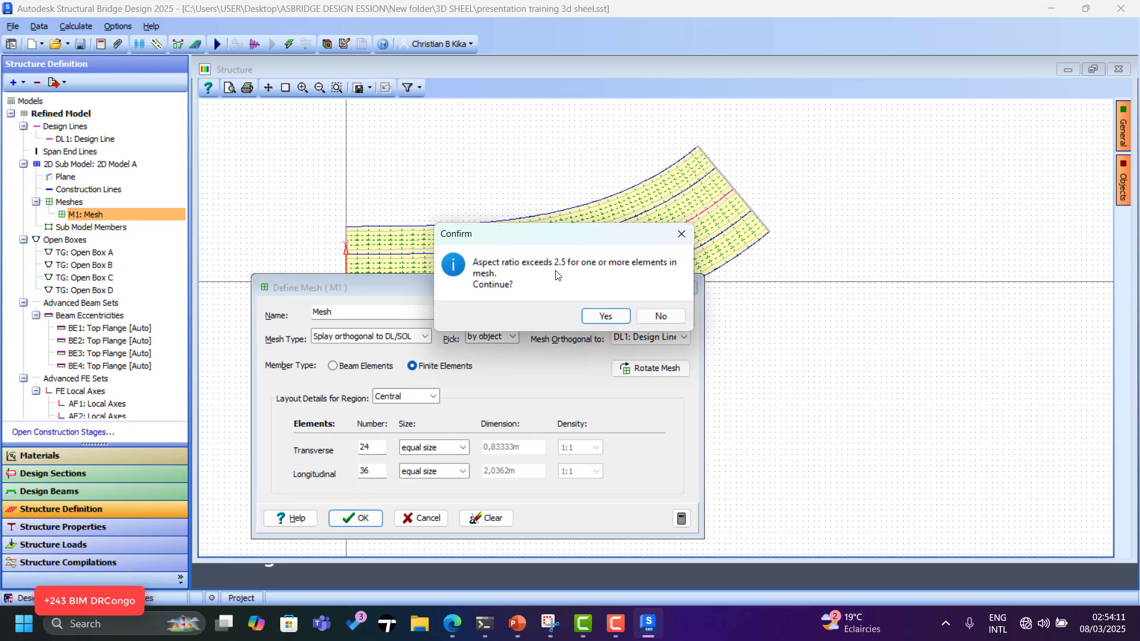
{"action": "left_click", "coordinate": [606, 313]}
{"action": "scroll", "coordinate": [365, 331], "scroll_direction": "up", "scroll_amount": 6}
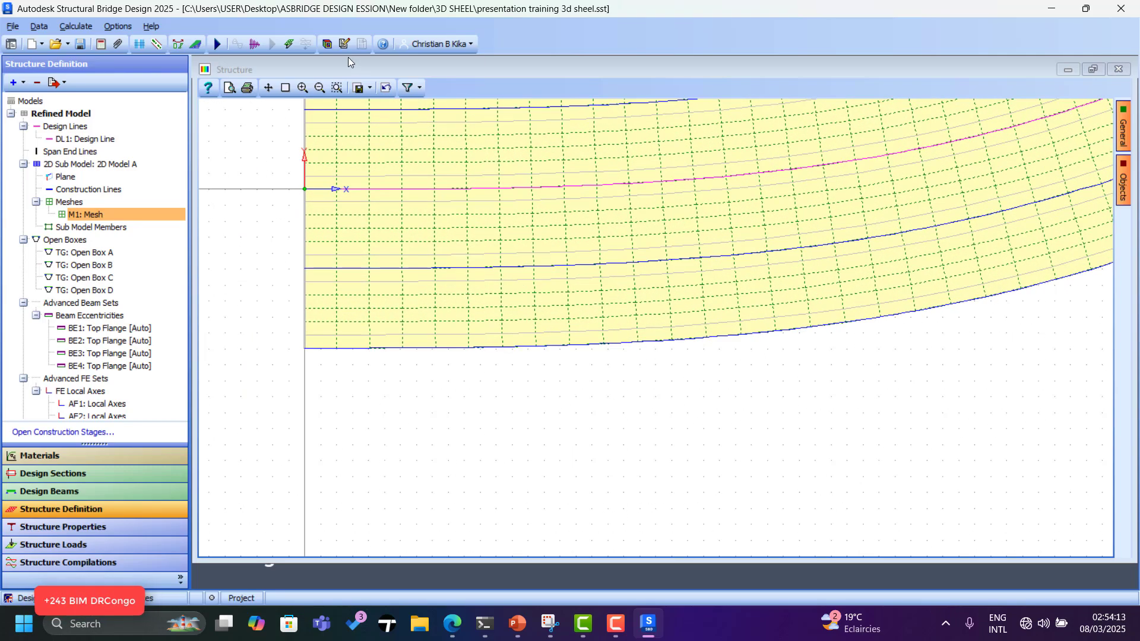
Review the refined deck in a maximized 3D view, then go to Structure Properties.
{"action": "left_click", "coordinate": [328, 45]}
{"action": "scroll", "coordinate": [816, 307], "scroll_direction": "up", "scroll_amount": 8}
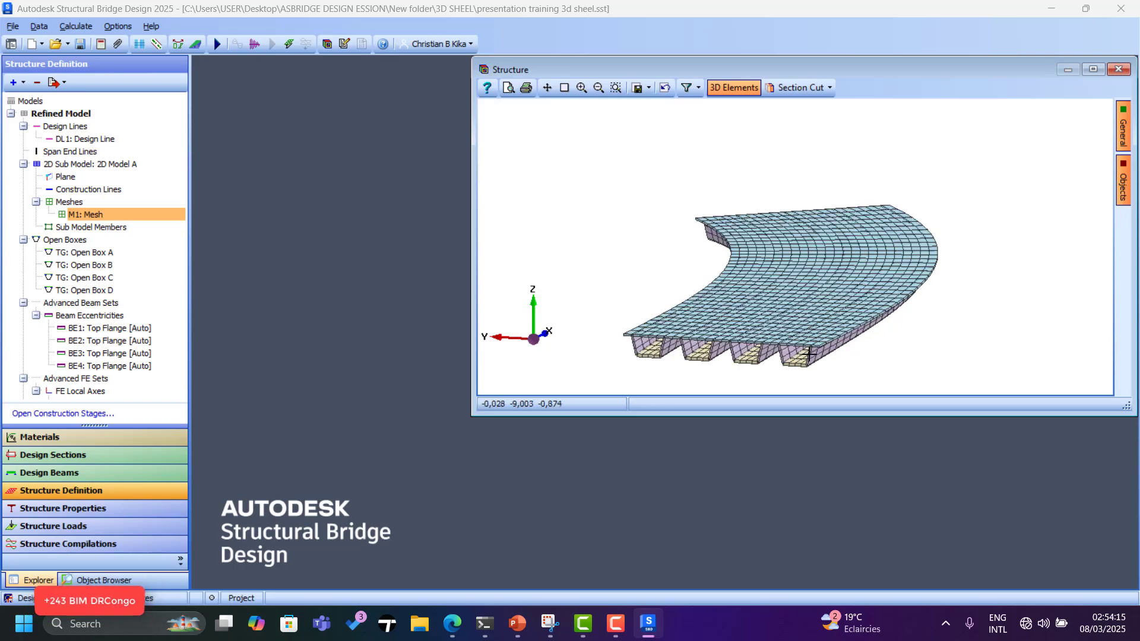
{"action": "scroll", "coordinate": [816, 308], "scroll_direction": "down", "scroll_amount": 8}
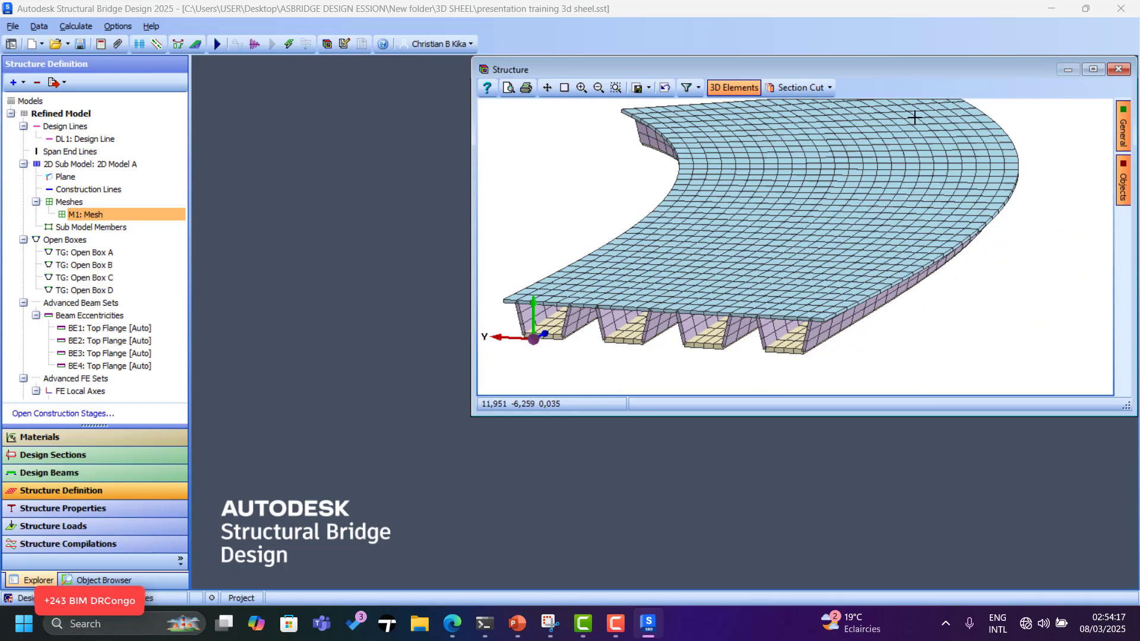
{"action": "left_click", "coordinate": [1094, 70]}
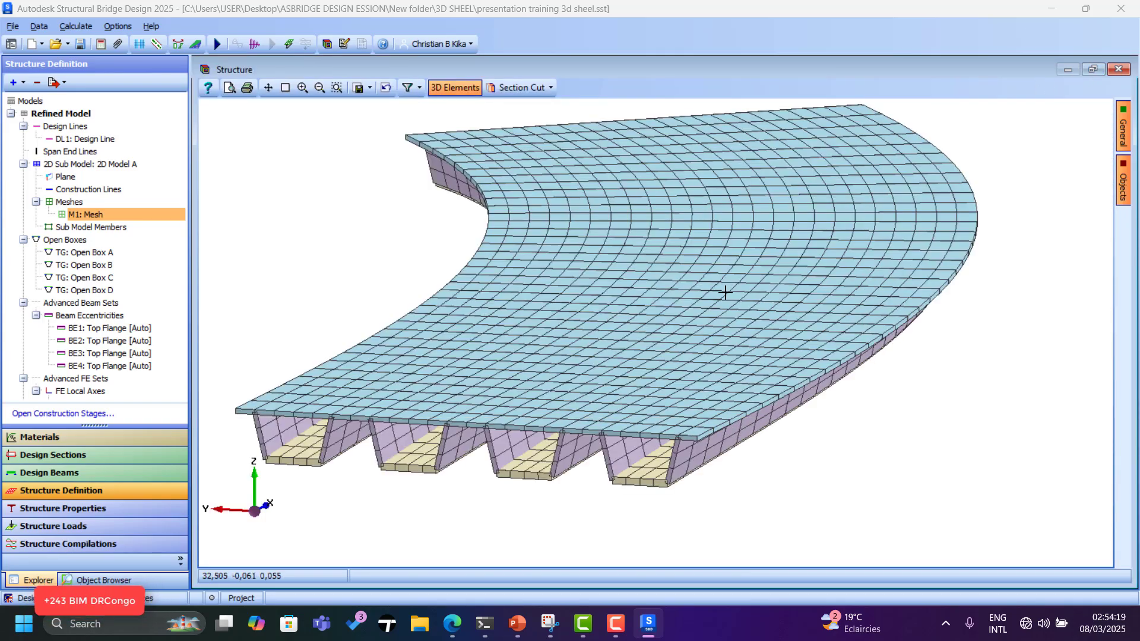
{"action": "left_click", "coordinate": [66, 515]}
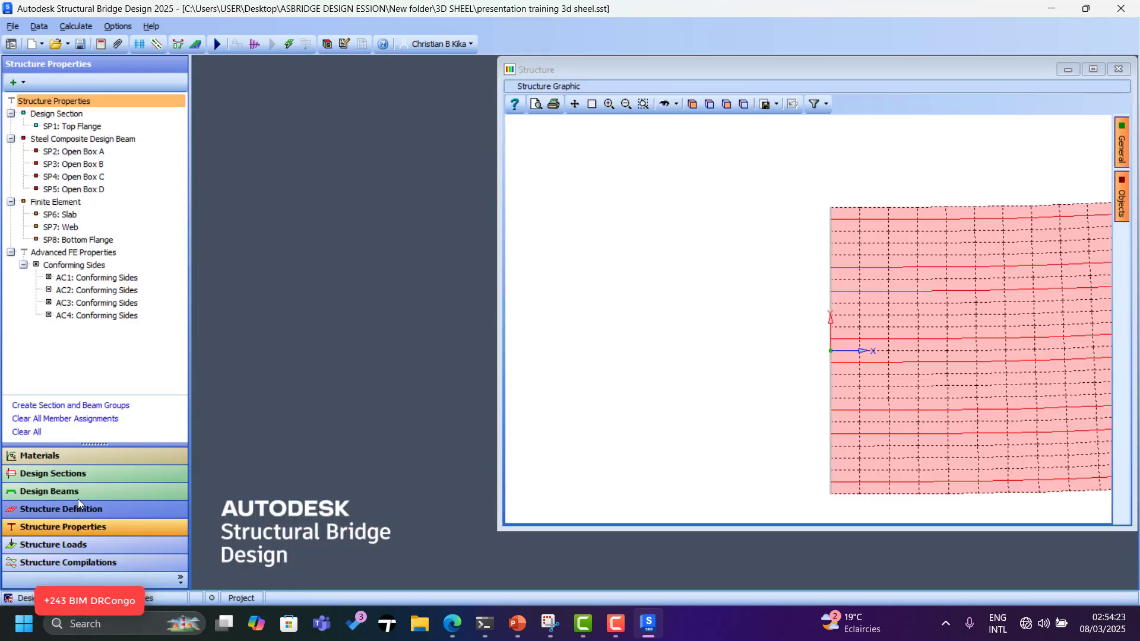
Show the property graphic maximized in a South West isometric view.
{"action": "left_click", "coordinate": [1094, 70]}
{"action": "scroll", "coordinate": [438, 371], "scroll_direction": "down", "scroll_amount": 4}
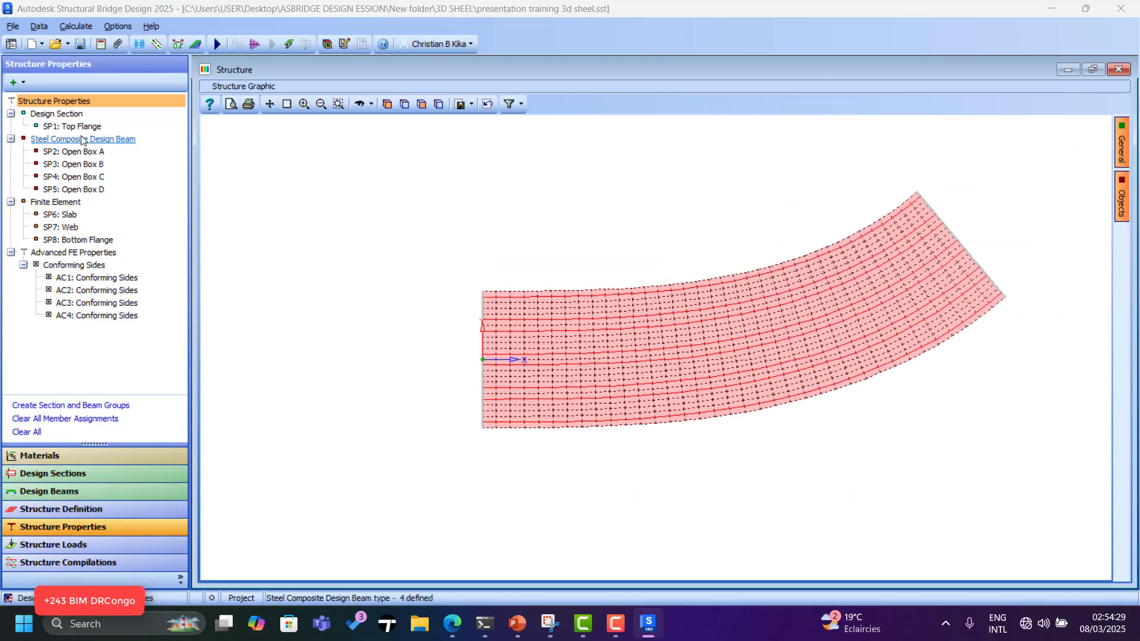
{"action": "left_click", "coordinate": [388, 105]}
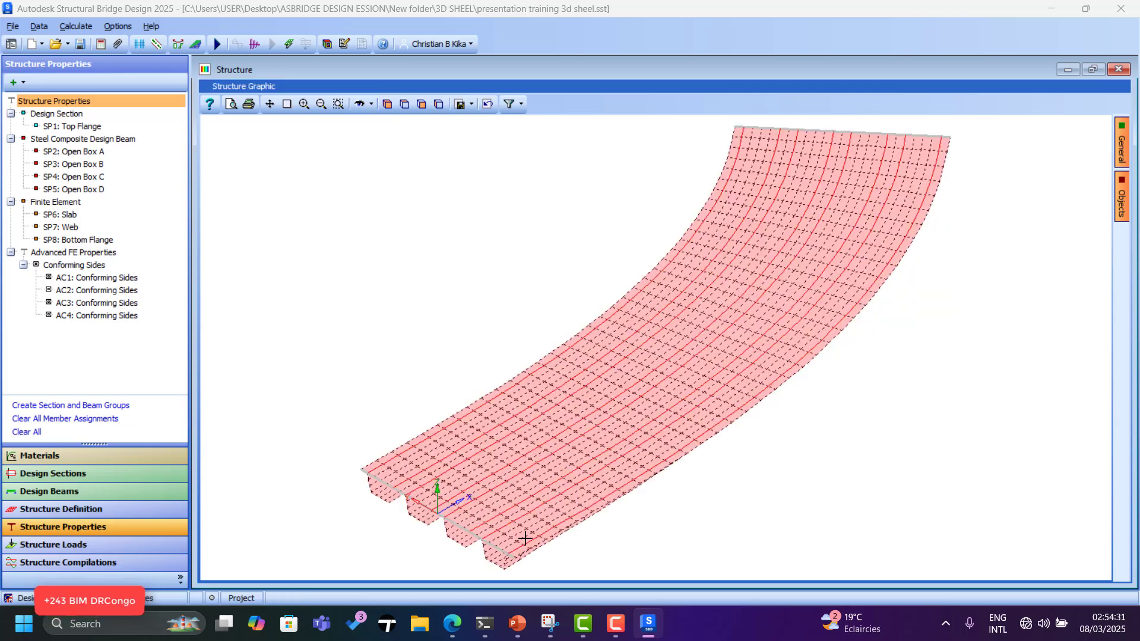
{"action": "scroll", "coordinate": [528, 537], "scroll_direction": "up", "scroll_amount": 4}
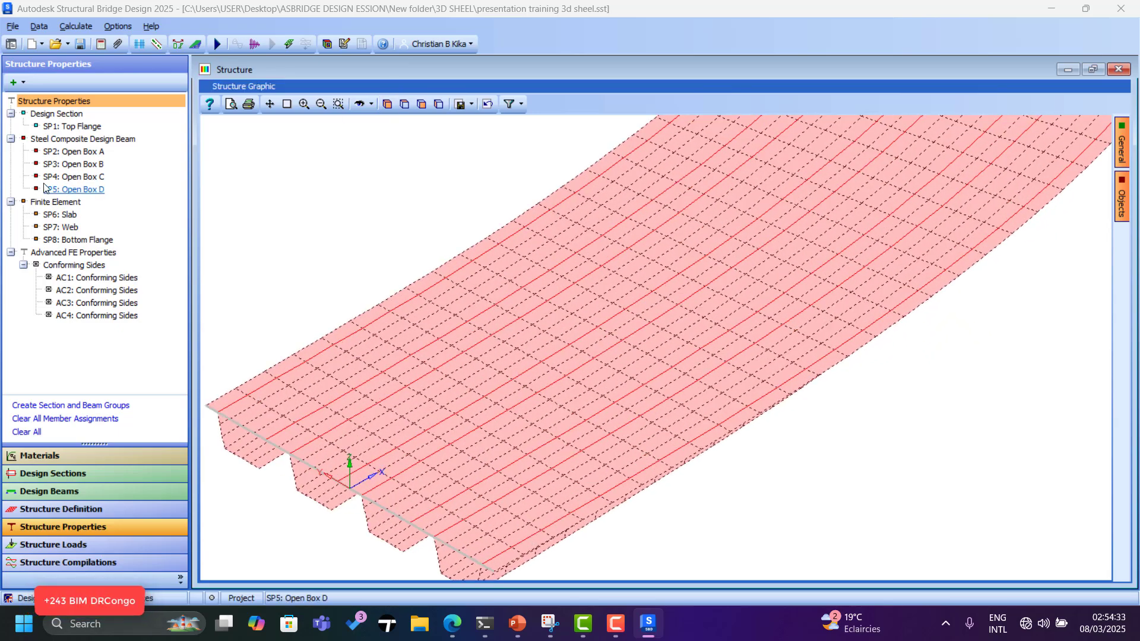
Check that SP1: Top Flange uses SS2: Top Flange in S355, then select the whole 2D Model A deck.
{"action": "double_click", "coordinate": [79, 127]}
{"action": "scroll", "coordinate": [407, 132], "scroll_direction": "down", "scroll_amount": 5}
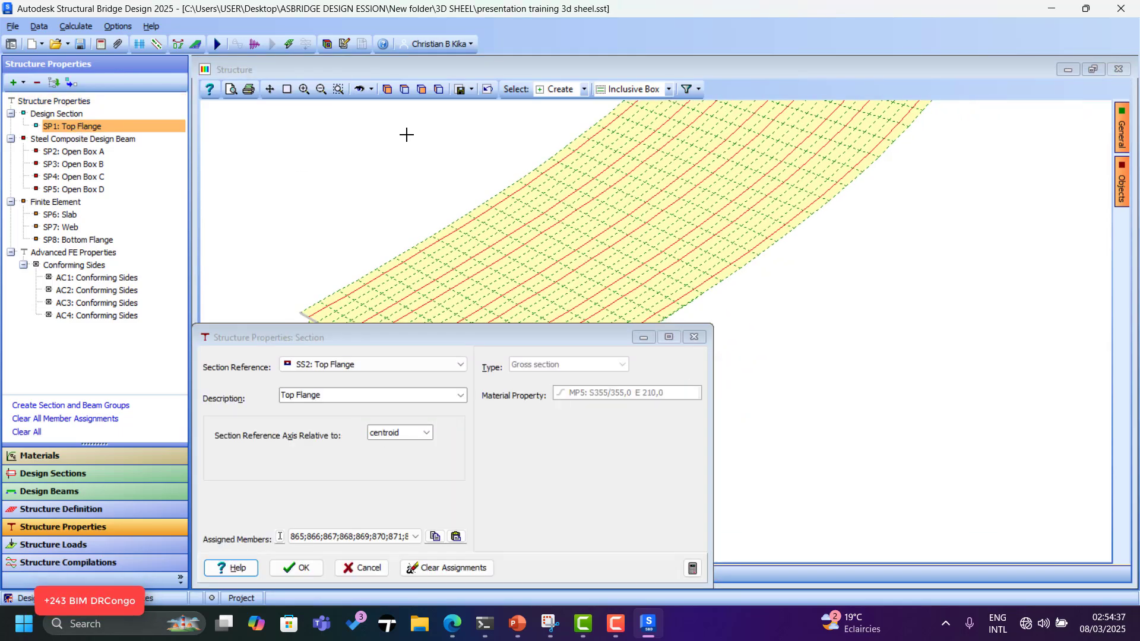
{"action": "scroll", "coordinate": [427, 239], "scroll_direction": "up", "scroll_amount": 1}
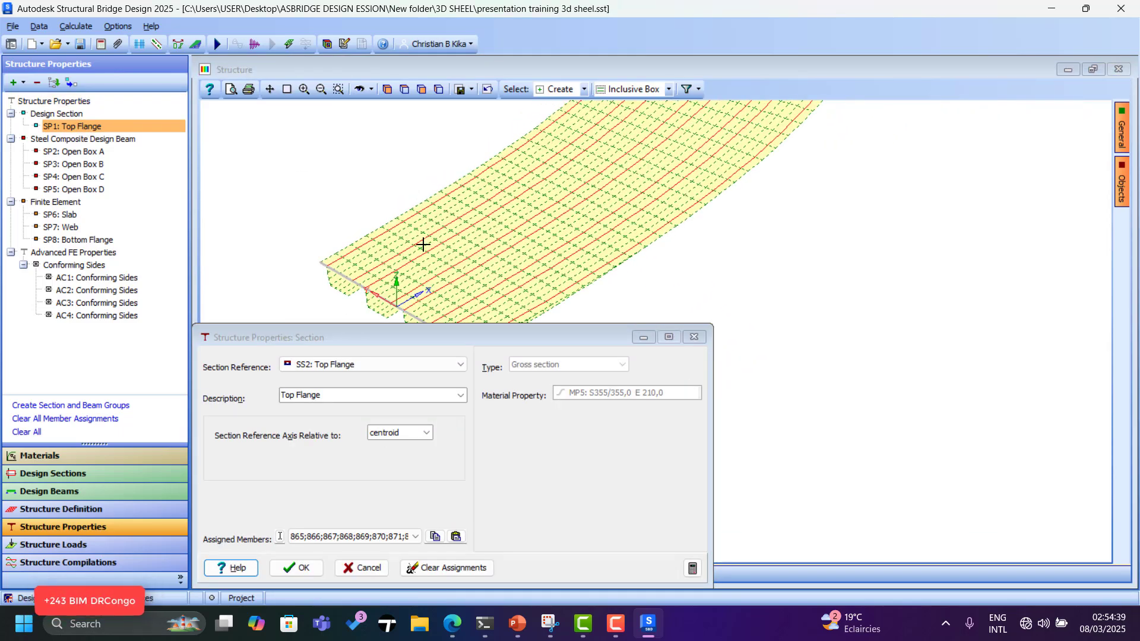
{"action": "left_click", "coordinate": [699, 90]}
{"action": "left_click", "coordinate": [728, 186]}
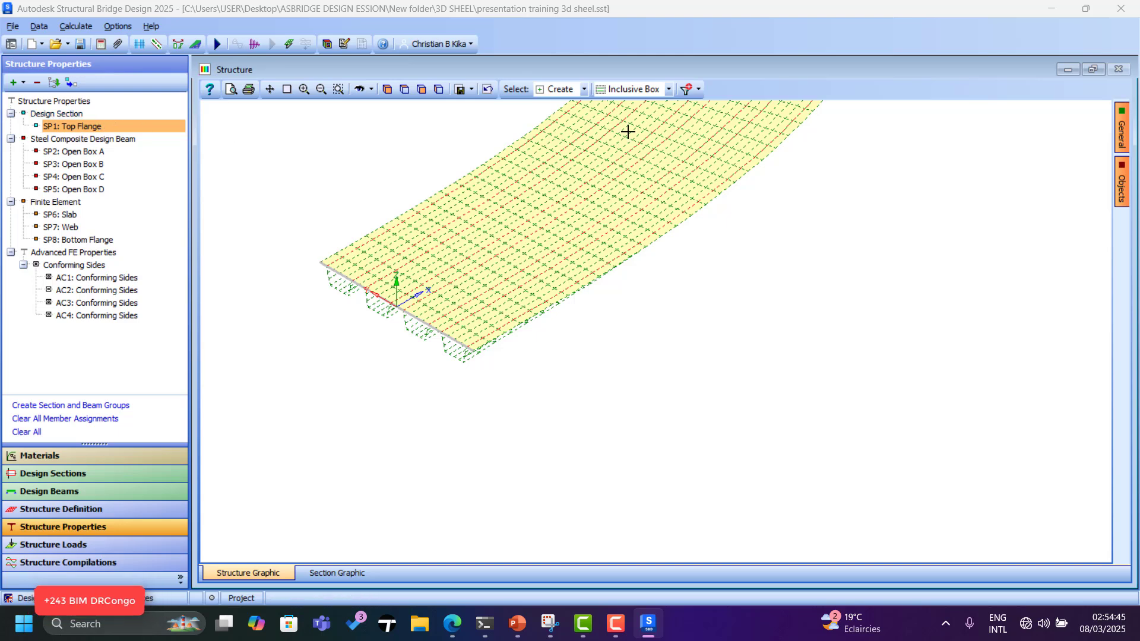
Clear the member selection and restrict the pick mode to Beam Element.
{"action": "left_click", "coordinate": [687, 89]}
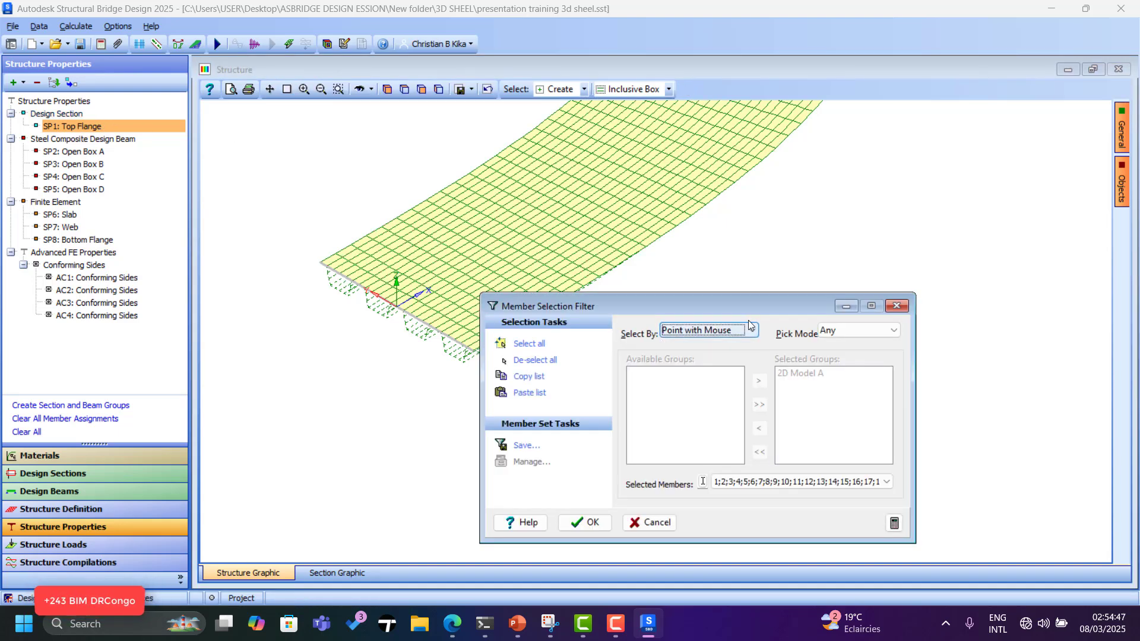
{"action": "left_click", "coordinate": [535, 361]}
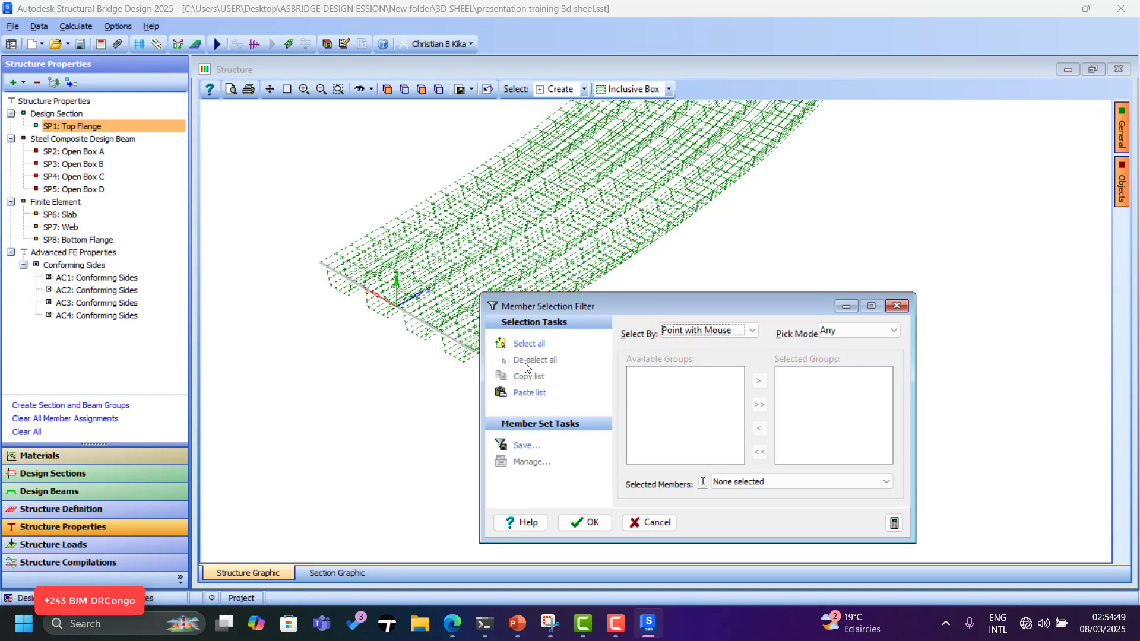
{"action": "left_click", "coordinate": [751, 331]}
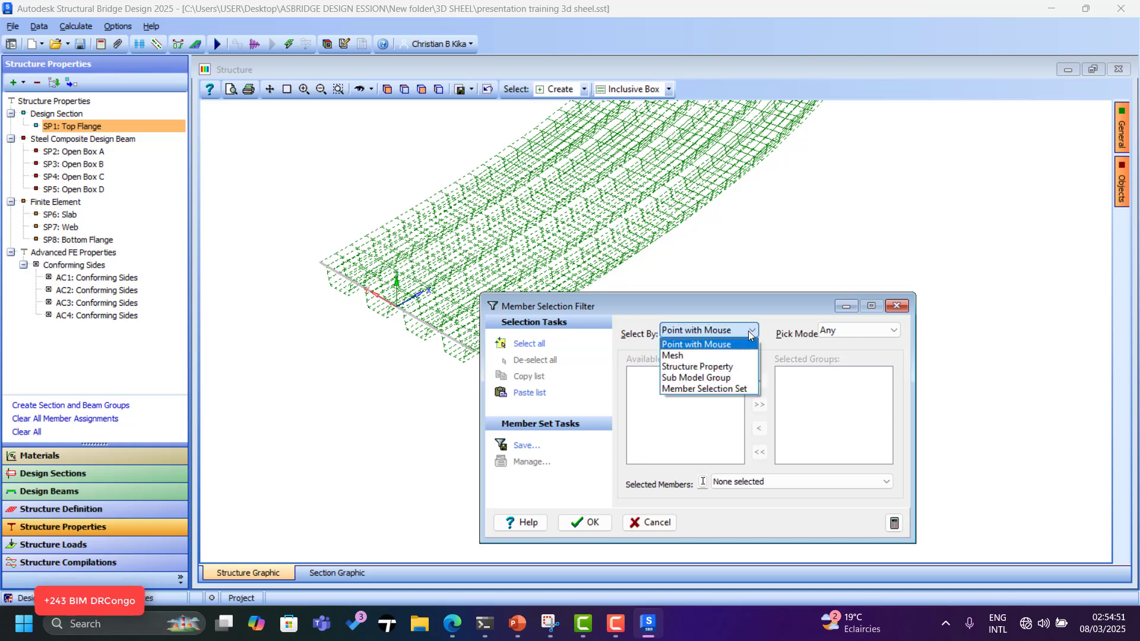
{"action": "left_click", "coordinate": [751, 332]}
{"action": "left_click", "coordinate": [835, 331]}
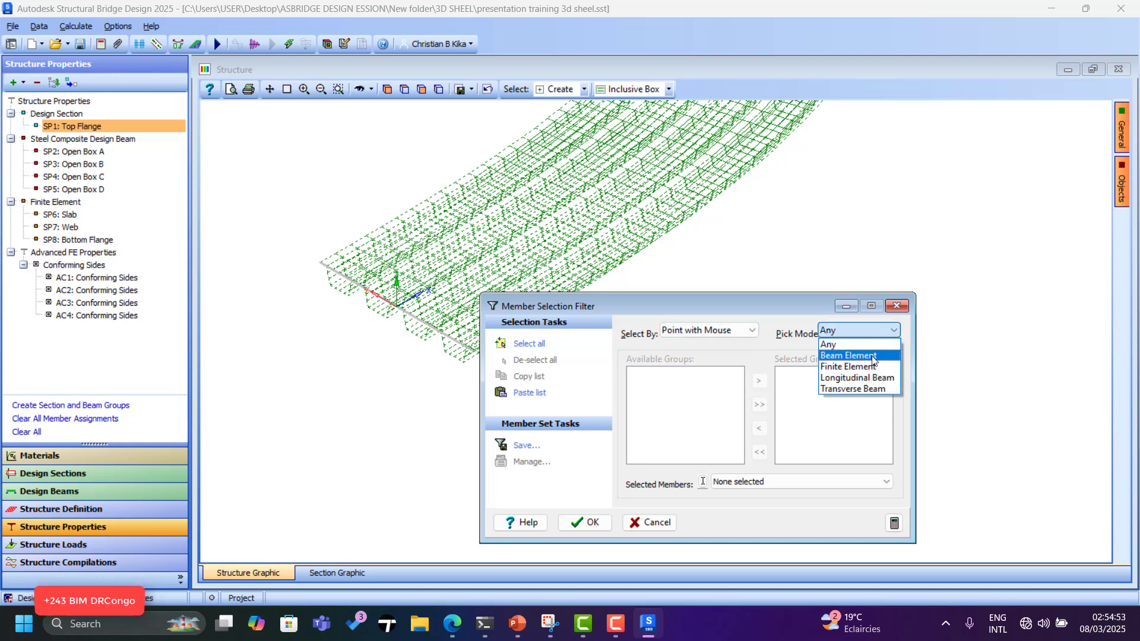
{"action": "left_click", "coordinate": [871, 357]}
Box-select the beam elements across the bridge mesh, then return to Structure Definition.
{"action": "scroll", "coordinate": [272, 247], "scroll_direction": "down", "scroll_amount": 8}
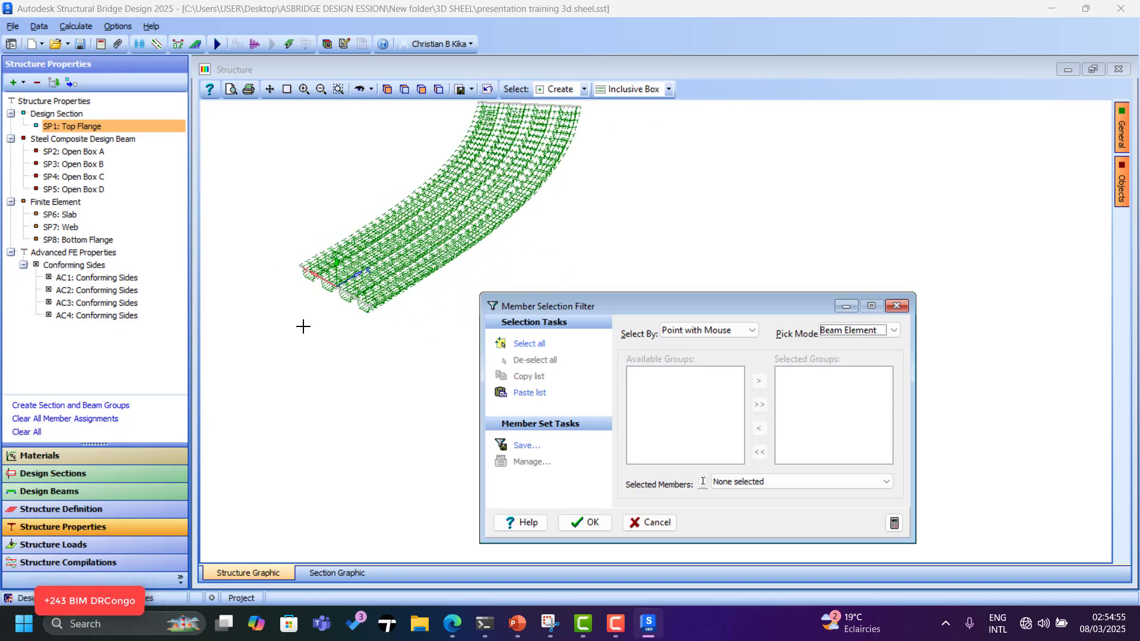
{"action": "scroll", "coordinate": [341, 339], "scroll_direction": "up", "scroll_amount": 2}
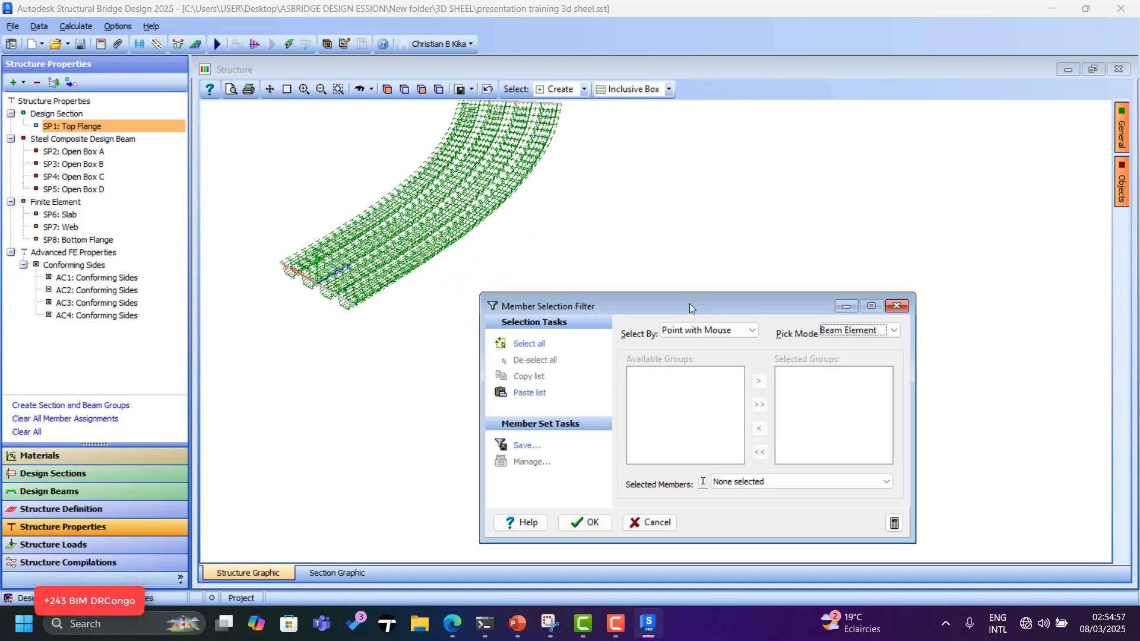
{"action": "left_click_drag", "start_coordinate": [689, 304], "coordinate": [722, 349]}
{"action": "scroll", "coordinate": [350, 384], "scroll_direction": "down", "scroll_amount": 2}
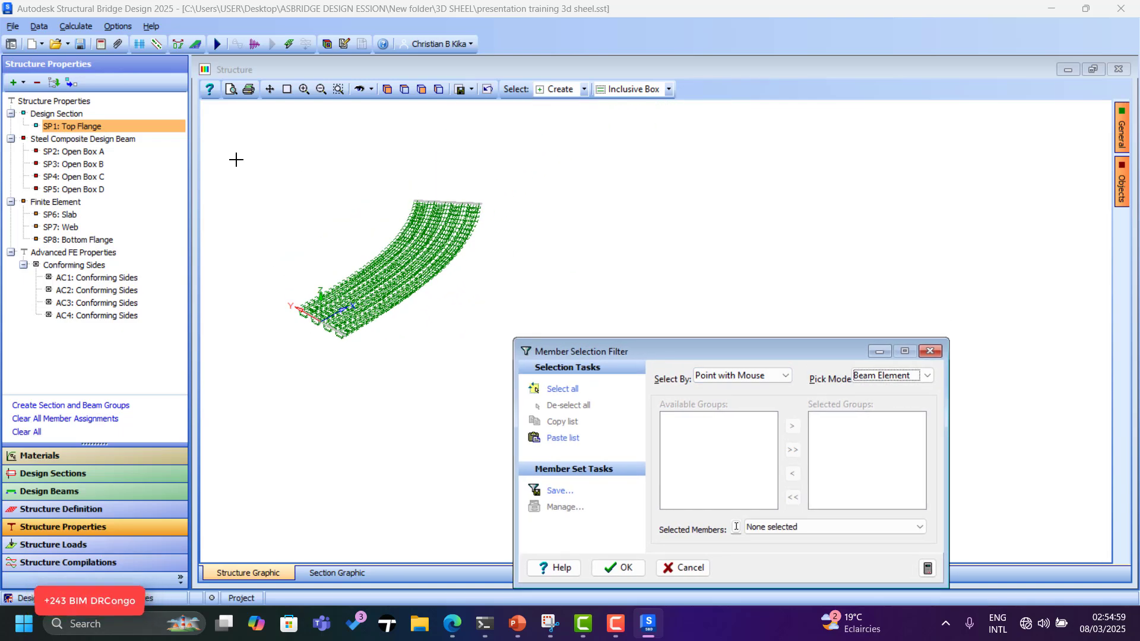
{"action": "left_click_drag", "start_coordinate": [236, 159], "coordinate": [493, 384]}
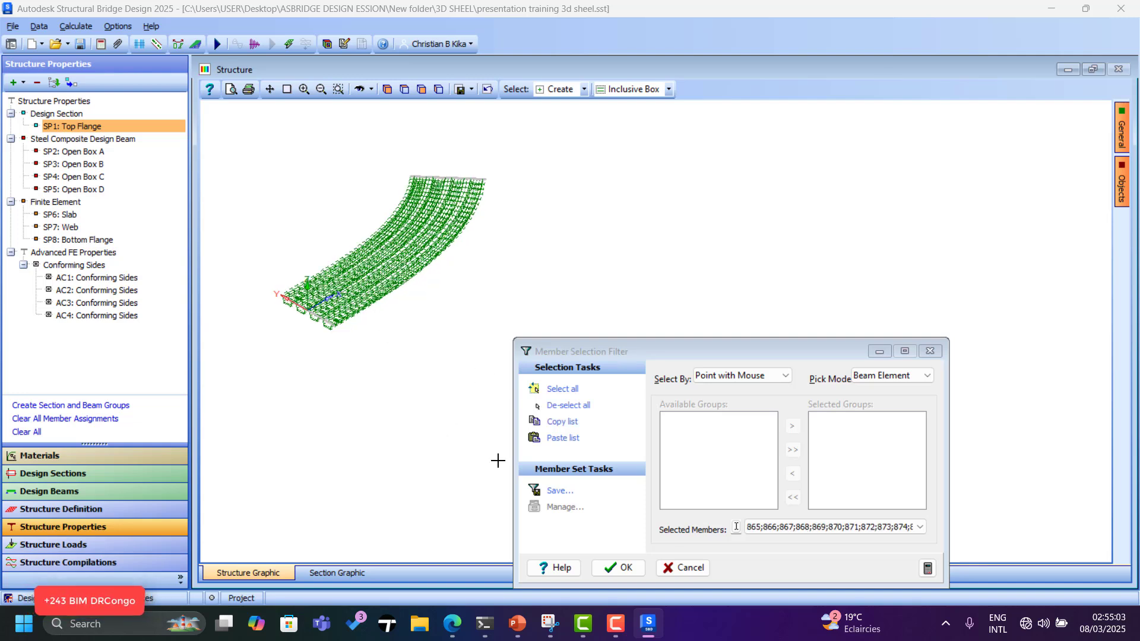
{"action": "left_click", "coordinate": [619, 568]}
{"action": "scroll", "coordinate": [291, 272], "scroll_direction": "up", "scroll_amount": 5}
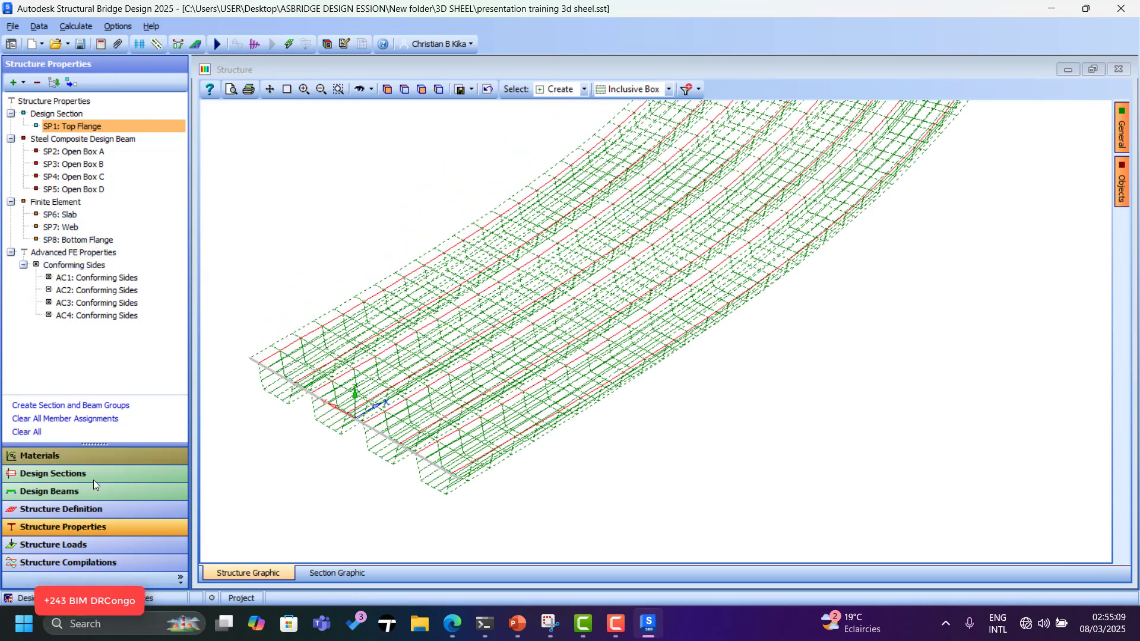
{"action": "left_click", "coordinate": [59, 505]}
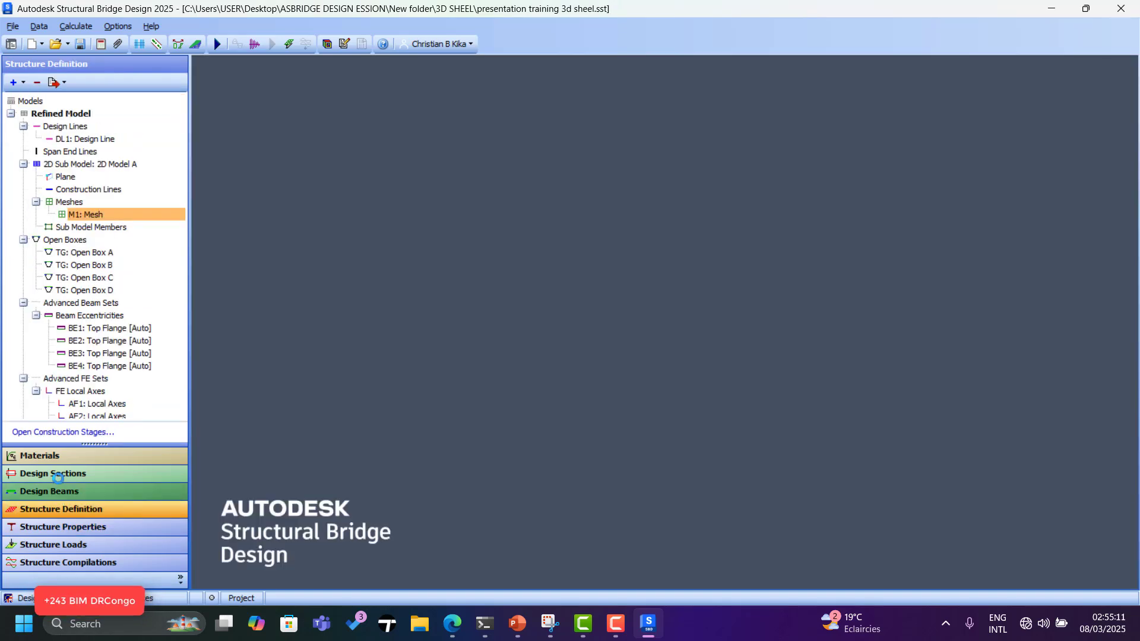
Close the mesh definition unchanged and open the Member Details table.
{"action": "scroll", "coordinate": [107, 334], "scroll_direction": "down", "scroll_amount": 4}
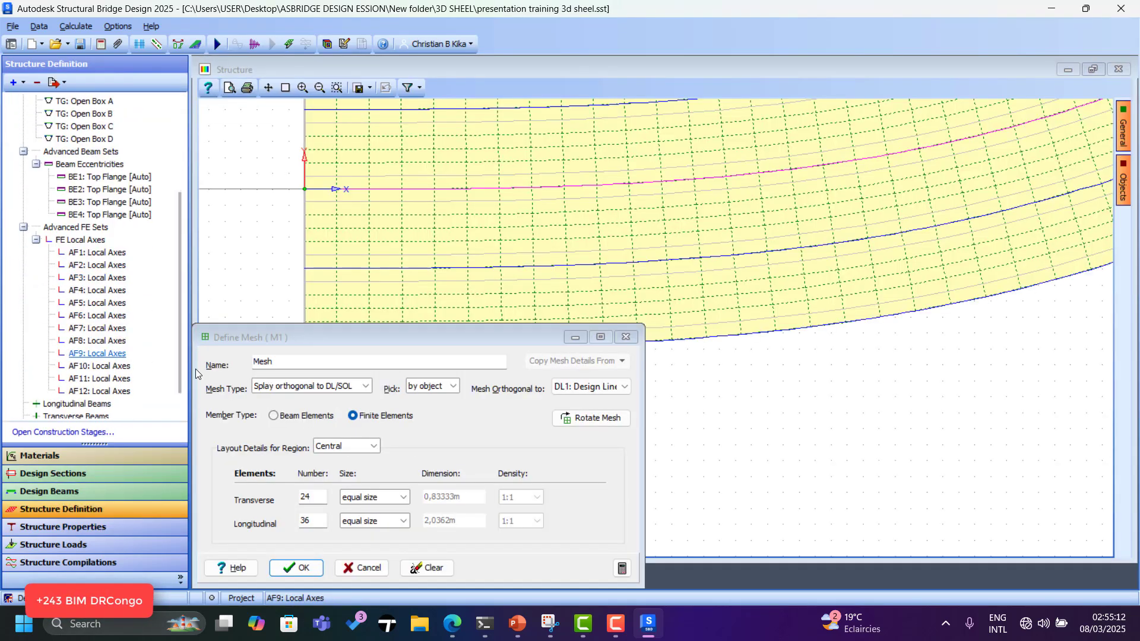
{"action": "left_click", "coordinate": [630, 336]}
{"action": "scroll", "coordinate": [119, 362], "scroll_direction": "down", "scroll_amount": 1}
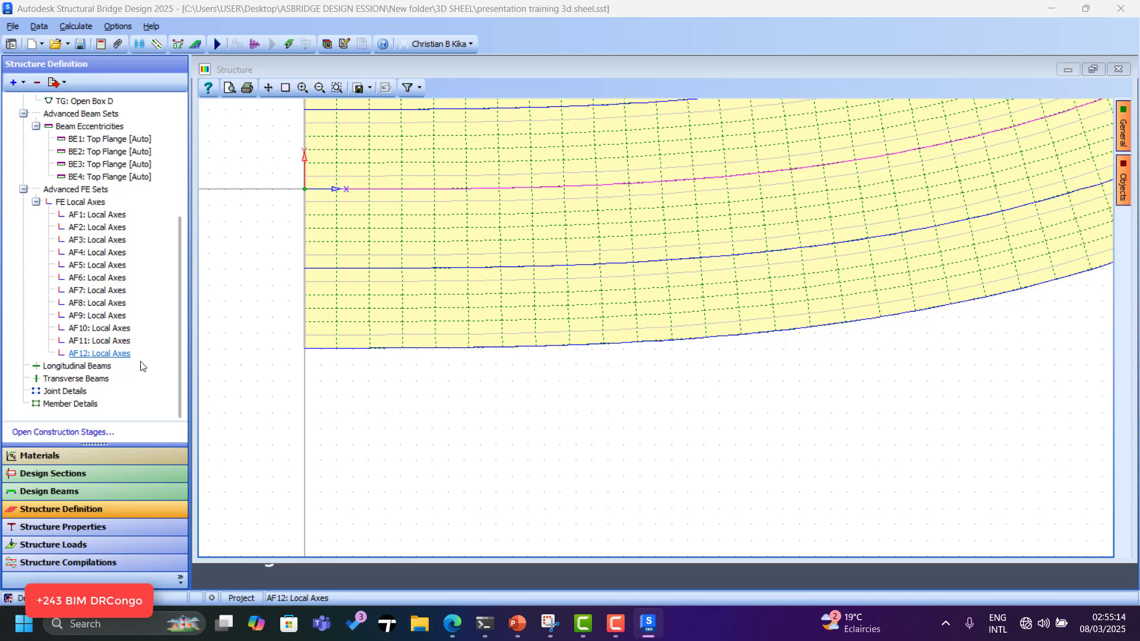
{"action": "left_click", "coordinate": [70, 403]}
{"action": "scroll", "coordinate": [369, 166], "scroll_direction": "down", "scroll_amount": 3}
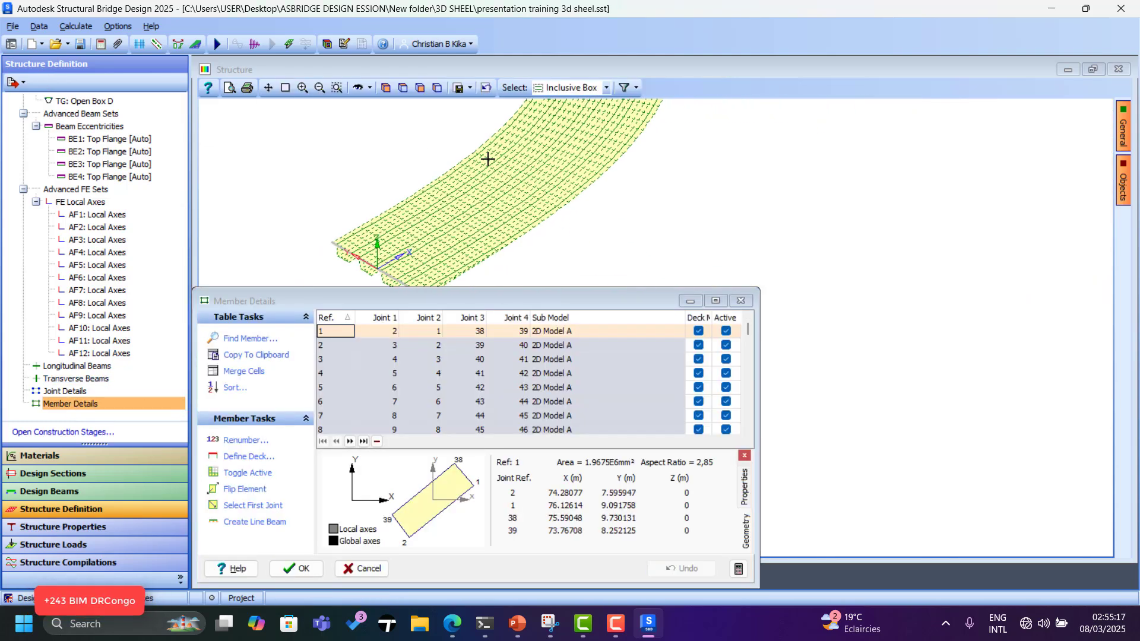
{"action": "scroll", "coordinate": [459, 243], "scroll_direction": "down", "scroll_amount": 2}
{"action": "scroll", "coordinate": [459, 243], "scroll_direction": "up", "scroll_amount": 3}
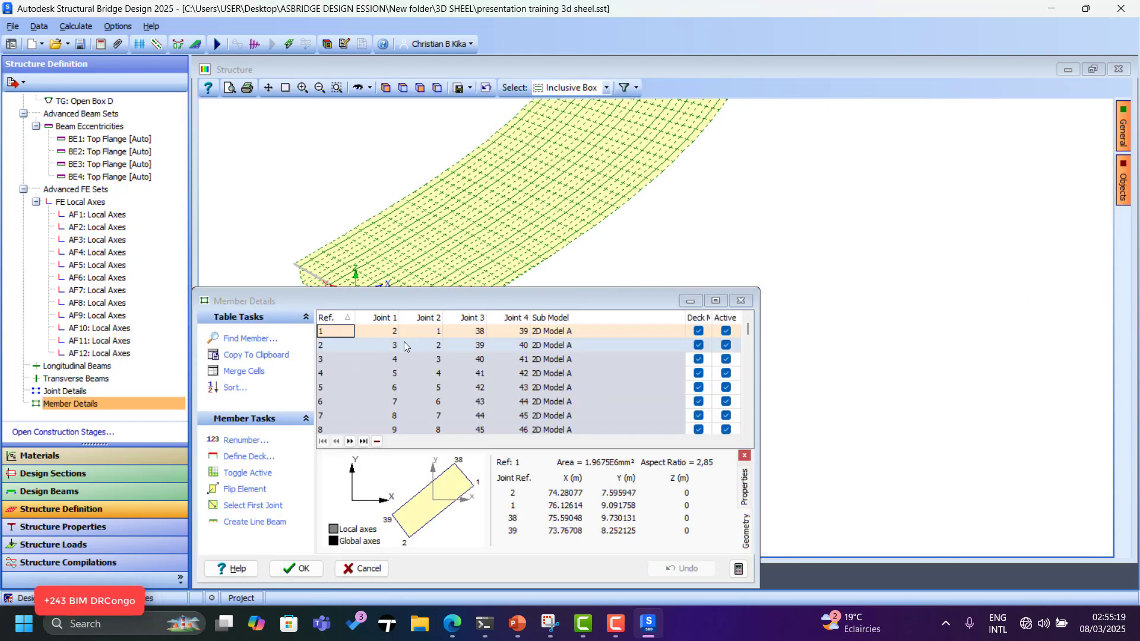
{"action": "left_click", "coordinate": [333, 333]}
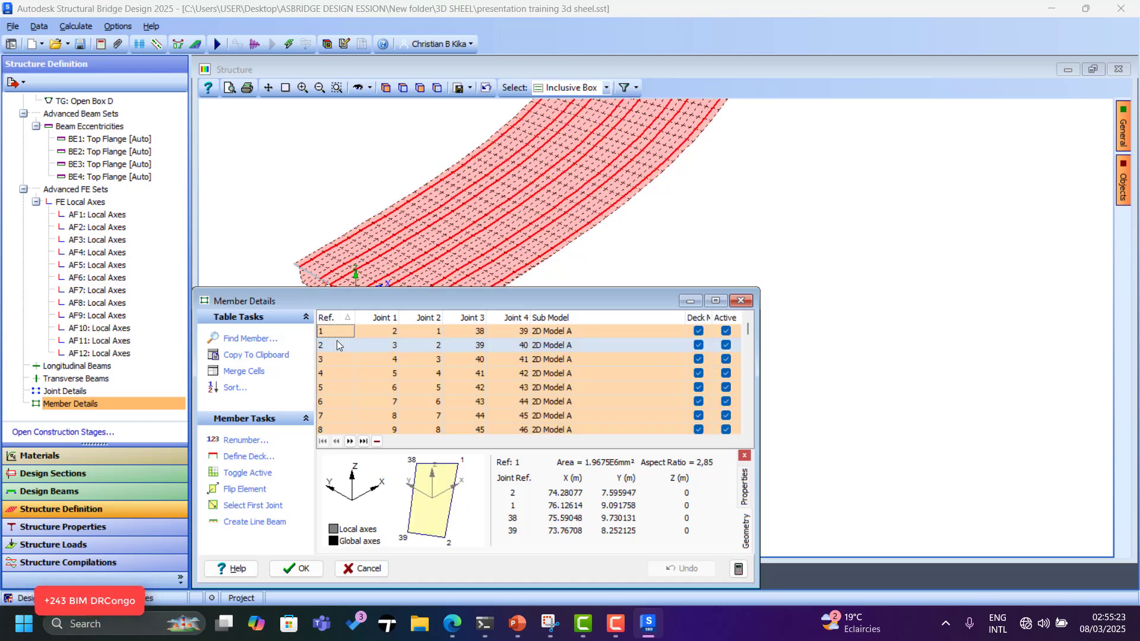
Select the 2D Model A members, trial-delete them, then close Member Details discarding the edits.
{"action": "left_click", "coordinate": [637, 87]}
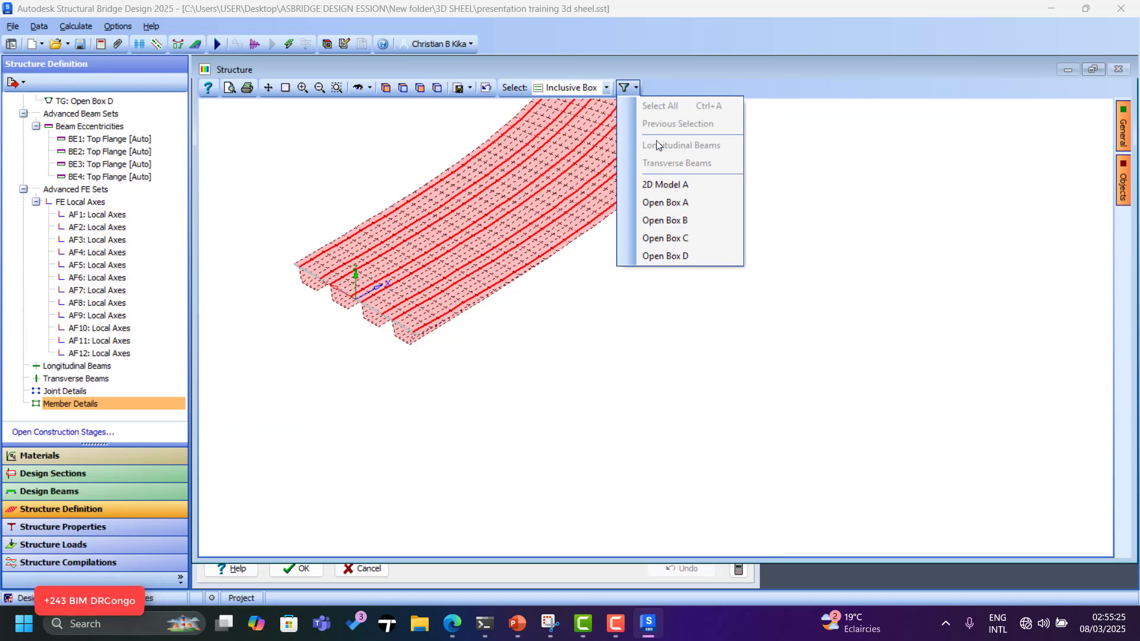
{"action": "left_click", "coordinate": [659, 184]}
{"action": "left_click", "coordinate": [432, 570]}
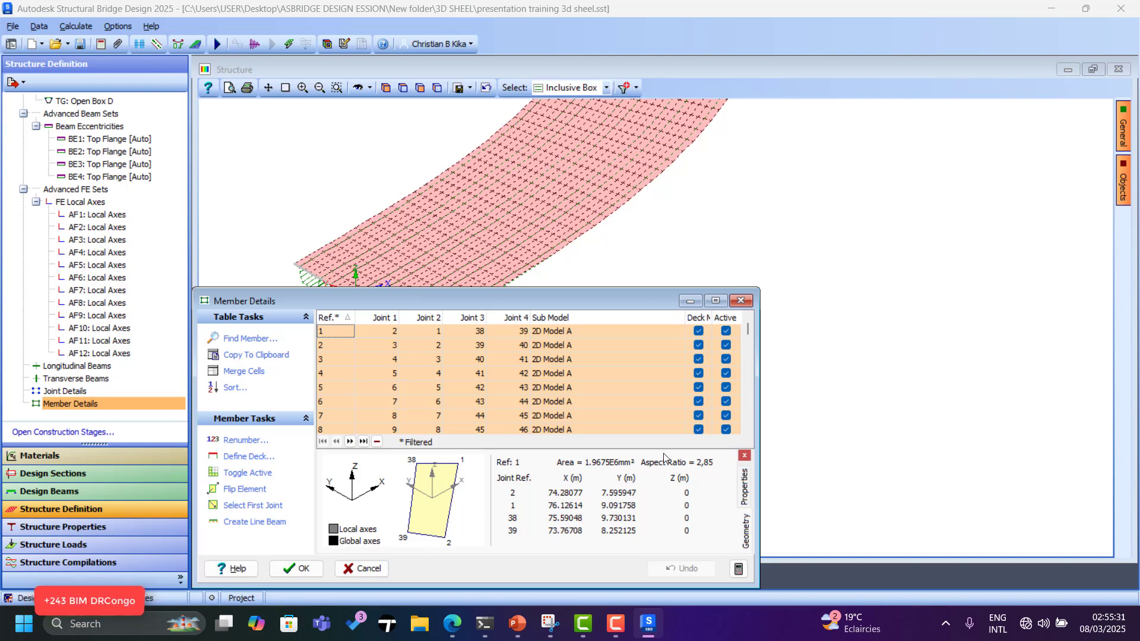
{"action": "left_click", "coordinate": [378, 442]}
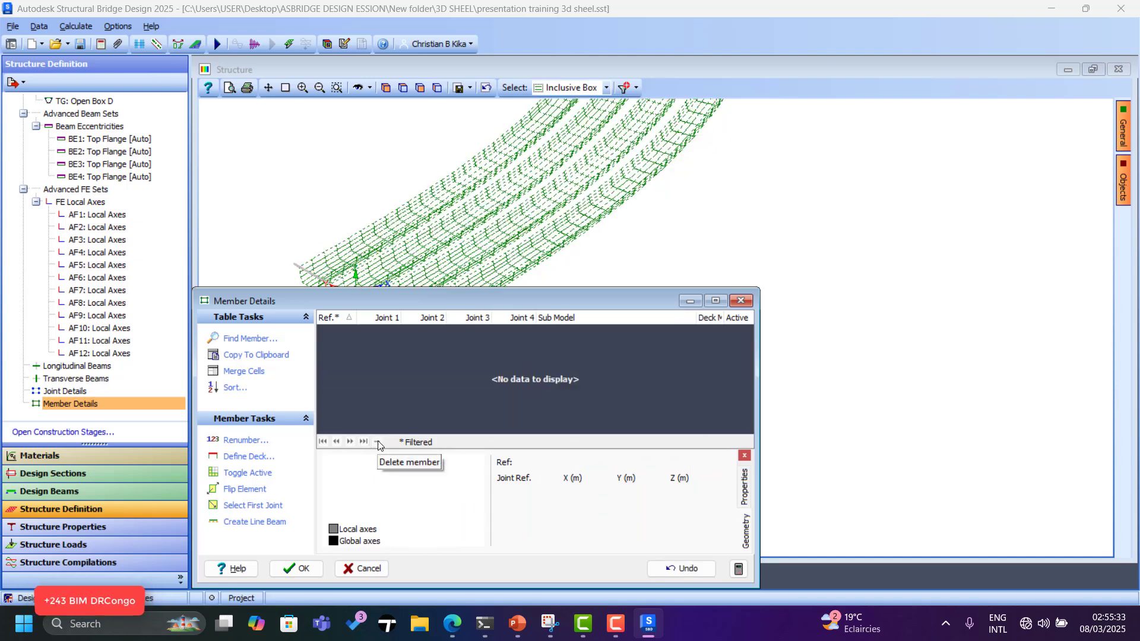
{"action": "left_click", "coordinate": [740, 301]}
{"action": "left_click", "coordinate": [606, 318]}
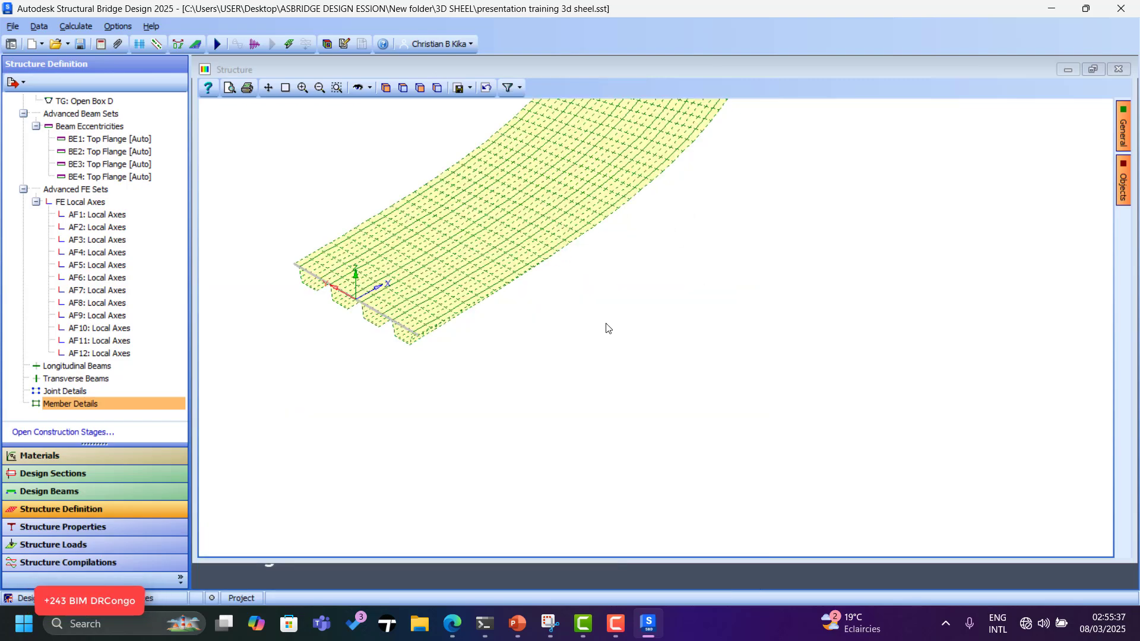
Select 3D Model A, then every member of the model, using the selection filters.
{"action": "scroll", "coordinate": [498, 249], "scroll_direction": "up", "scroll_amount": 5}
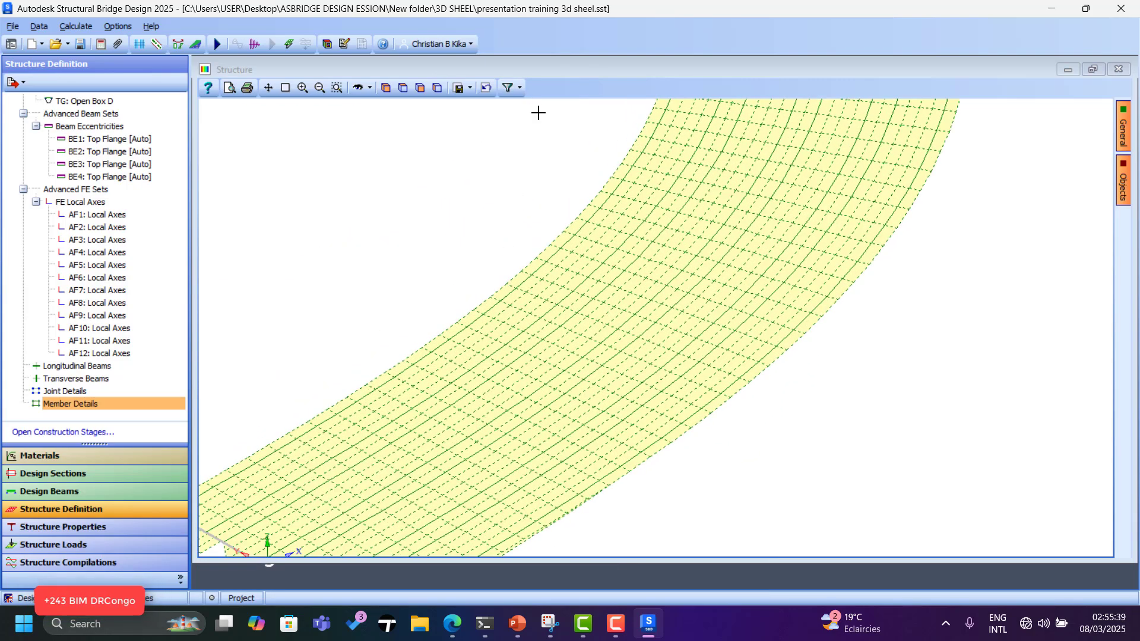
{"action": "left_click", "coordinate": [520, 88]}
{"action": "left_click", "coordinate": [539, 185]}
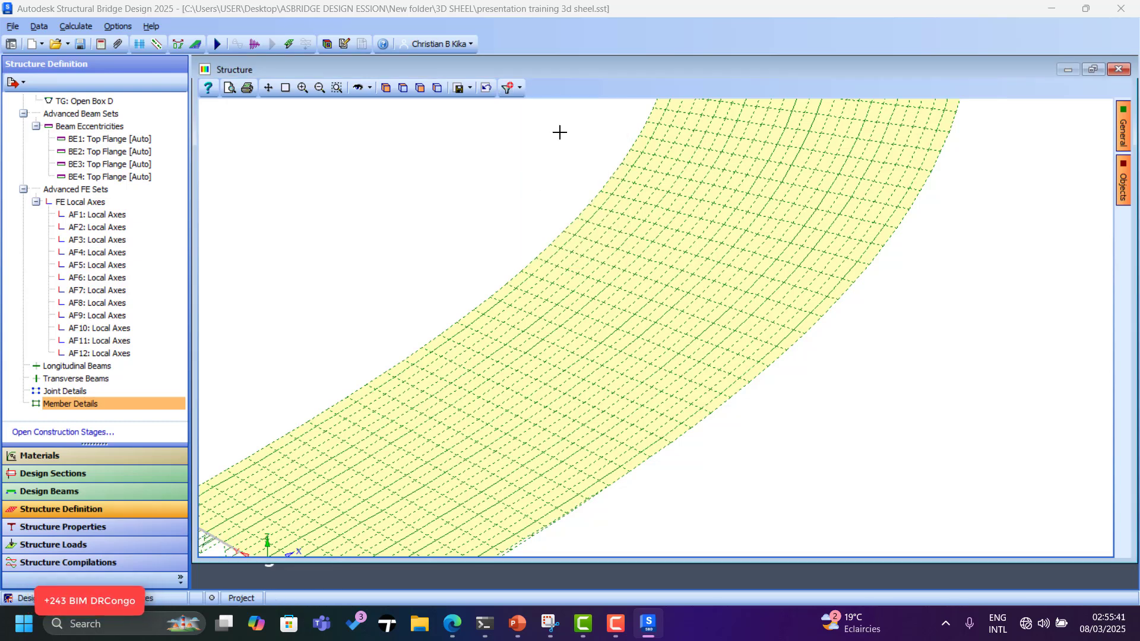
{"action": "left_click", "coordinate": [521, 89]}
{"action": "left_click", "coordinate": [542, 107]}
{"action": "scroll", "coordinate": [593, 346], "scroll_direction": "down", "scroll_amount": 3}
Rotate the deck to a side view, show the rendered 3D view, and save the project.
{"action": "left_click", "coordinate": [357, 87]}
{"action": "left_click_drag", "start_coordinate": [463, 249], "coordinate": [408, 337]}
{"action": "scroll", "coordinate": [408, 336], "scroll_direction": "up", "scroll_amount": 2}
{"action": "left_click", "coordinate": [325, 41]}
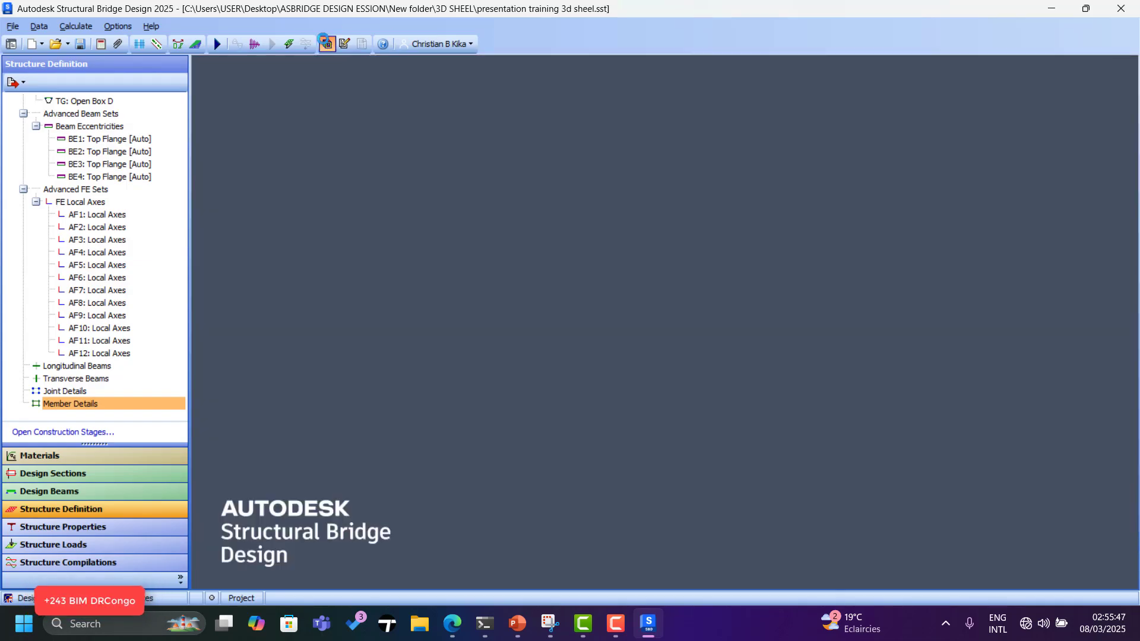
{"action": "scroll", "coordinate": [824, 297], "scroll_direction": "up", "scroll_amount": 5}
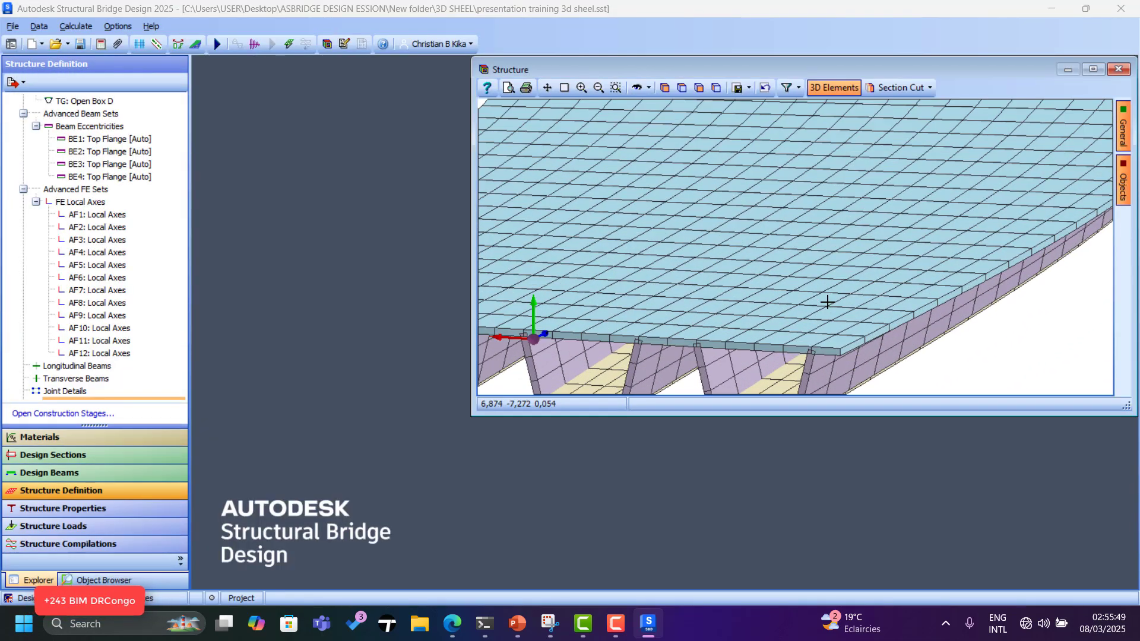
{"action": "left_click", "coordinate": [78, 45]}
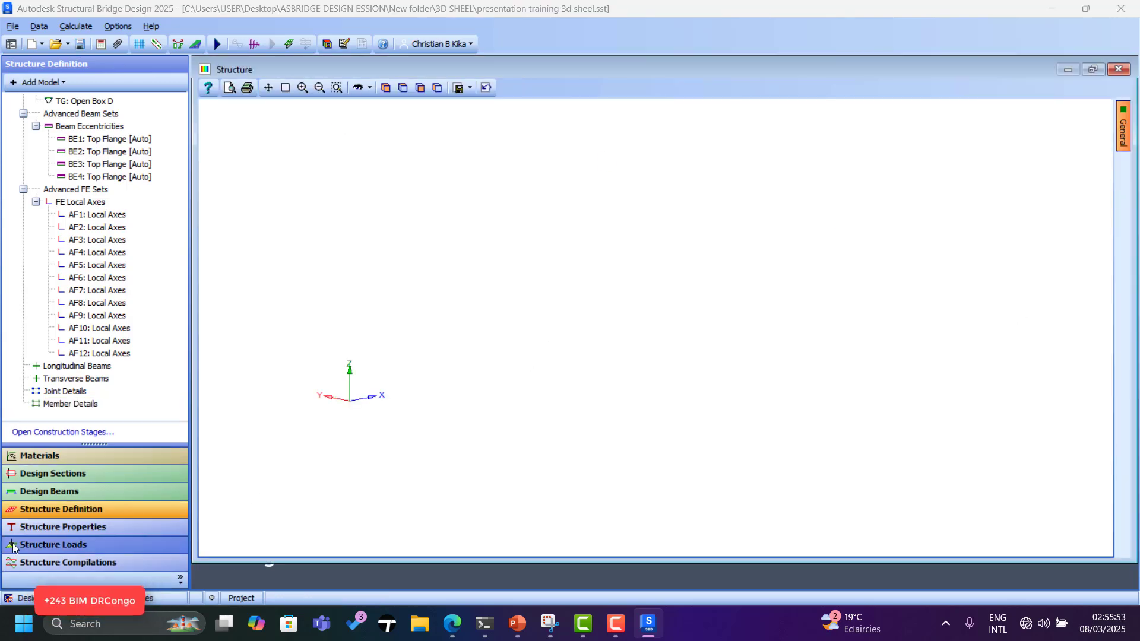
Browse the Structure Properties and Loads sections, then return to the Structure Definition model tree.
{"action": "left_click", "coordinate": [43, 527]}
{"action": "scroll", "coordinate": [440, 432], "scroll_direction": "up", "scroll_amount": 3}
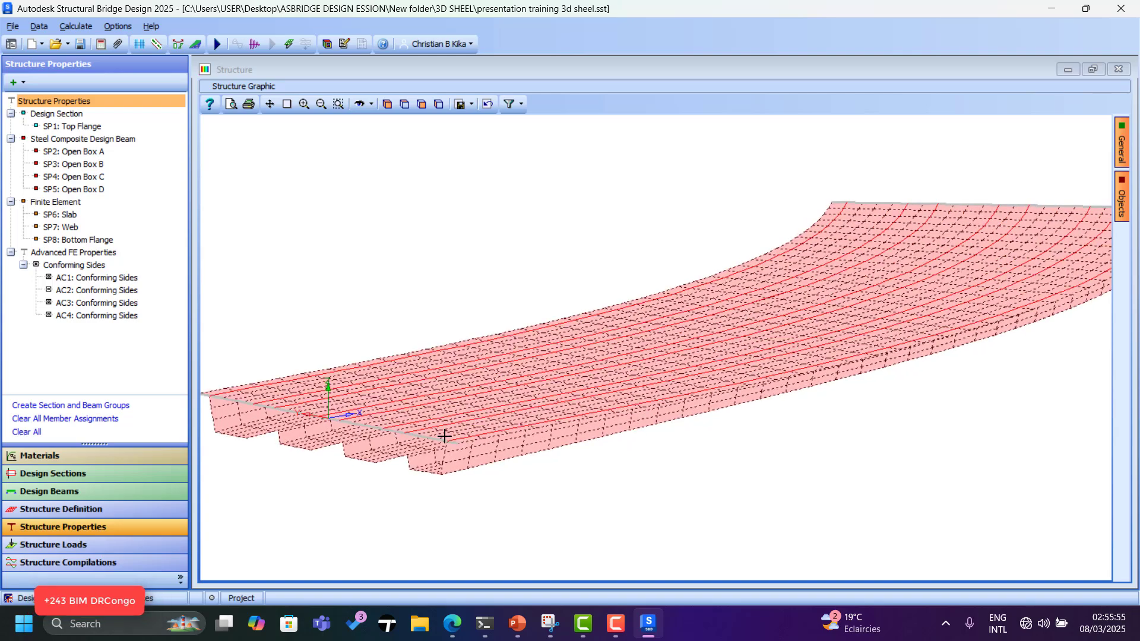
{"action": "left_click", "coordinate": [60, 544]}
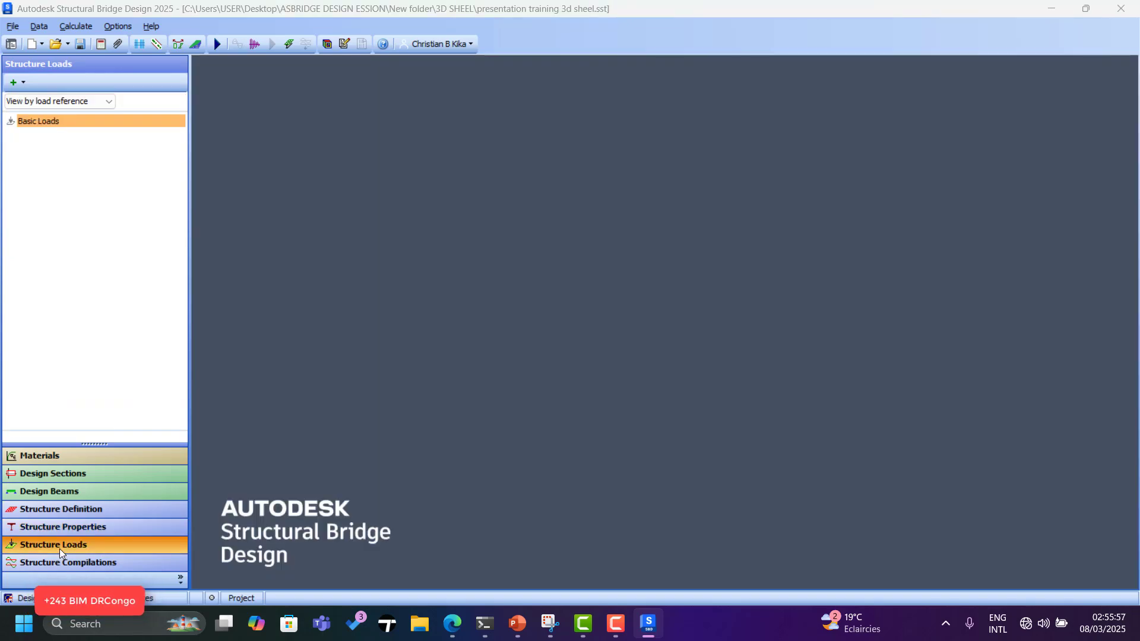
{"action": "scroll", "coordinate": [588, 489], "scroll_direction": "down", "scroll_amount": 3}
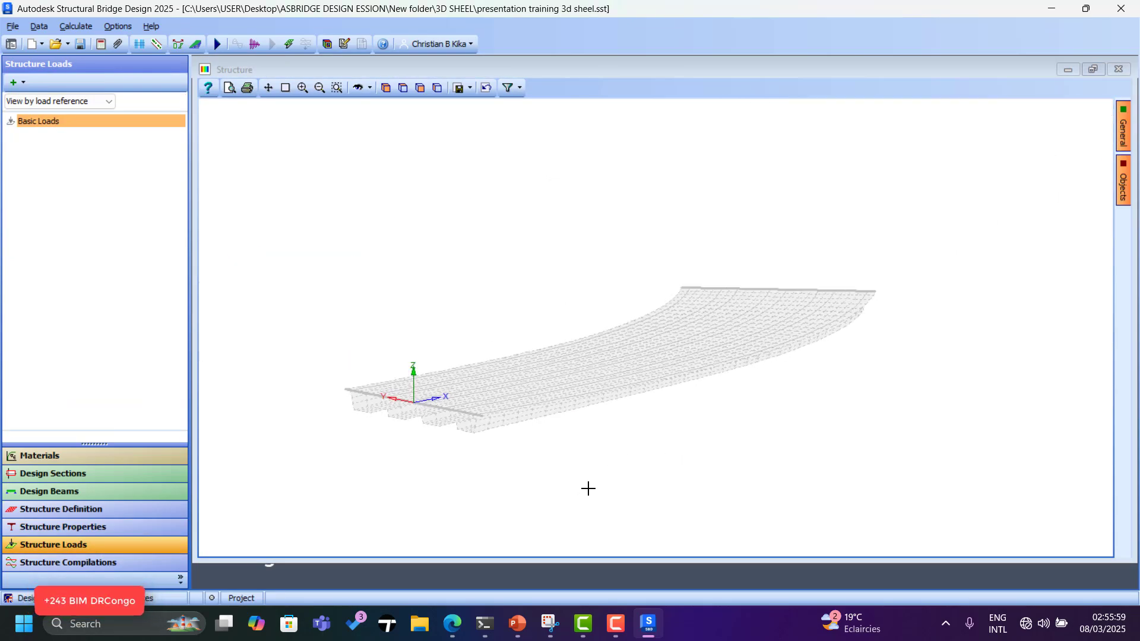
{"action": "scroll", "coordinate": [389, 418], "scroll_direction": "up", "scroll_amount": 4}
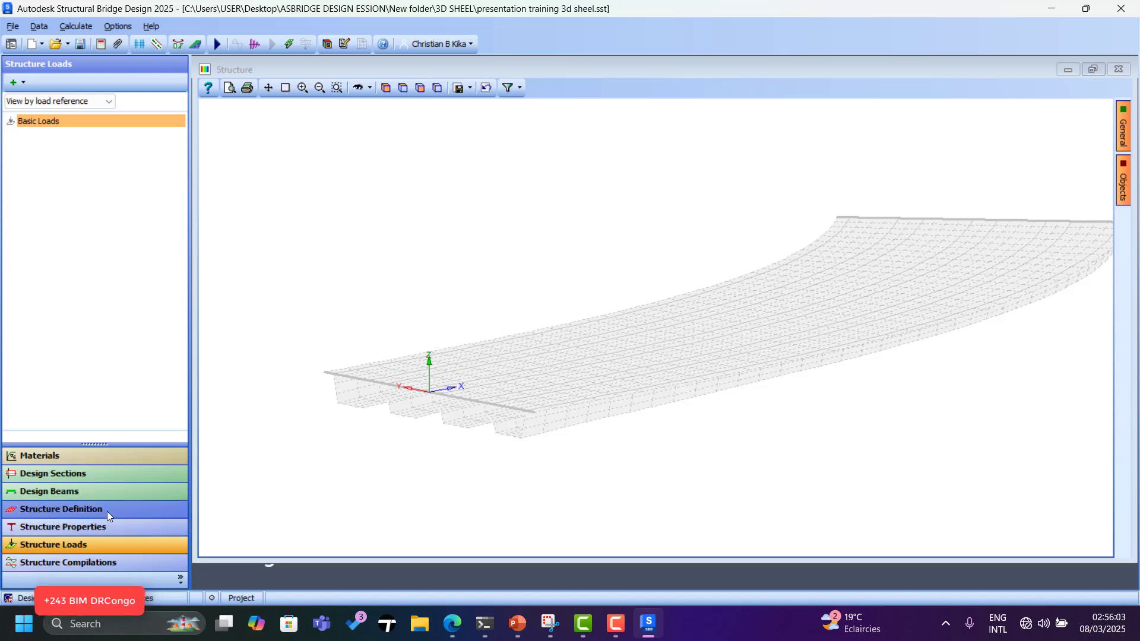
{"action": "left_click", "coordinate": [65, 508]}
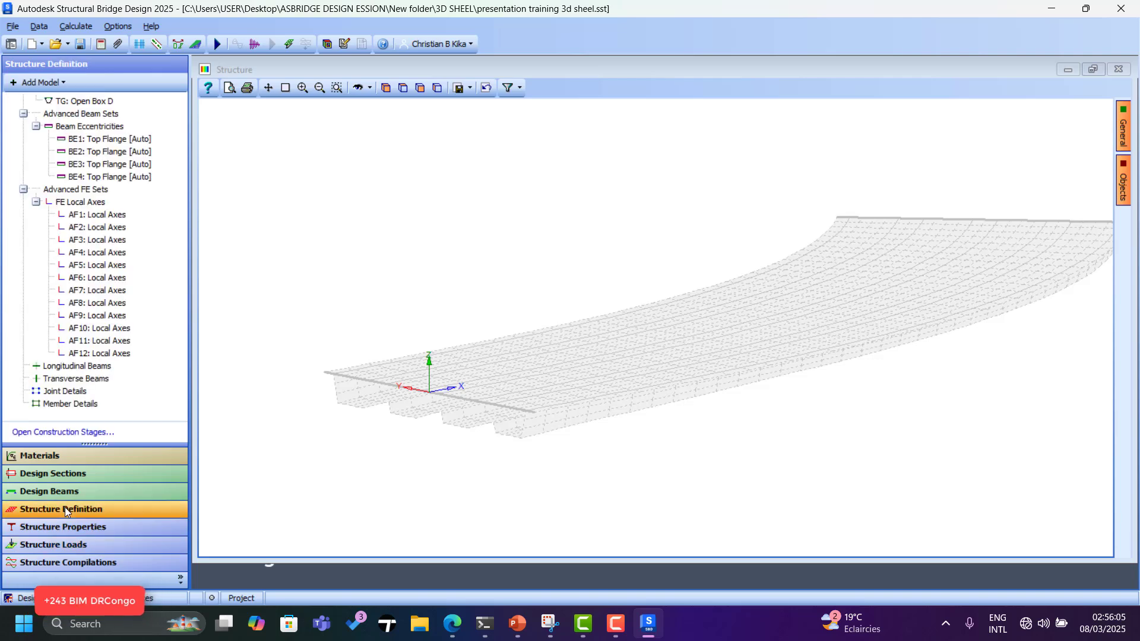
{"action": "scroll", "coordinate": [108, 315], "scroll_direction": "down", "scroll_amount": 5}
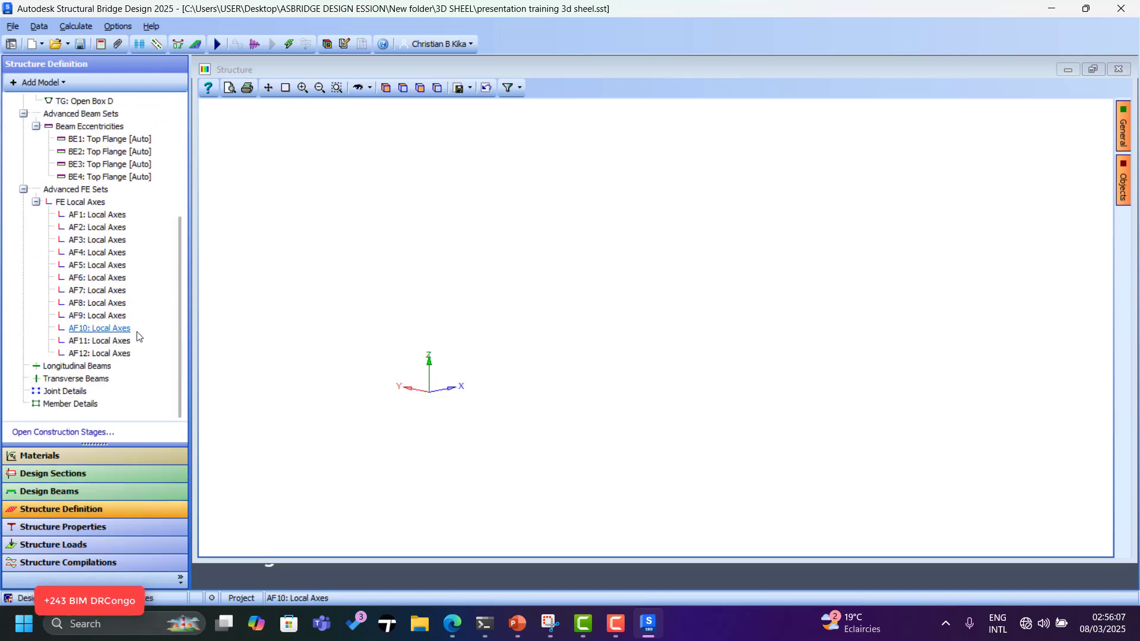
{"action": "scroll", "coordinate": [36, 107], "scroll_direction": "up", "scroll_amount": 5}
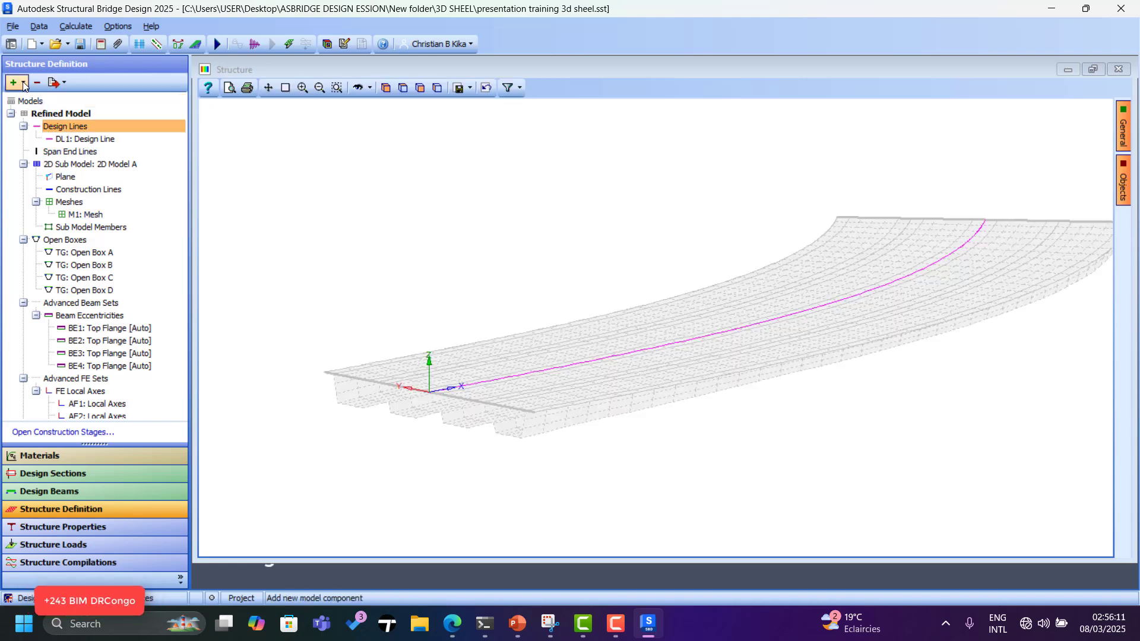
Add a Supported Nodes set and switch its joint selection to All Joints.
{"action": "left_click", "coordinate": [22, 83]}
{"action": "left_click", "coordinate": [65, 264]}
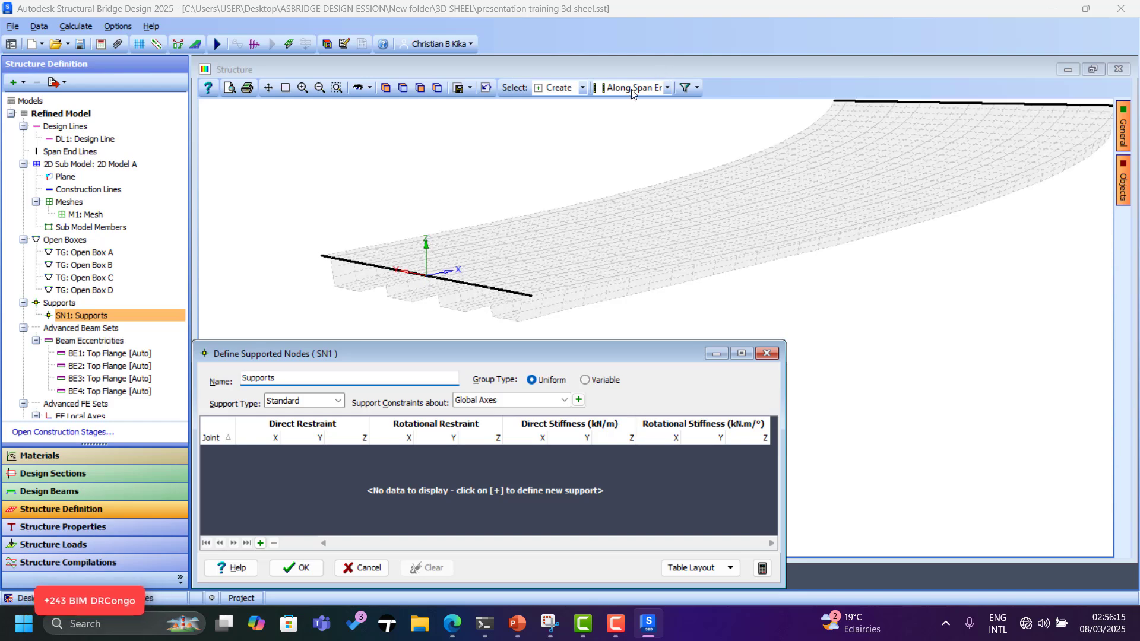
{"action": "left_click", "coordinate": [667, 88]}
{"action": "left_click", "coordinate": [625, 117]}
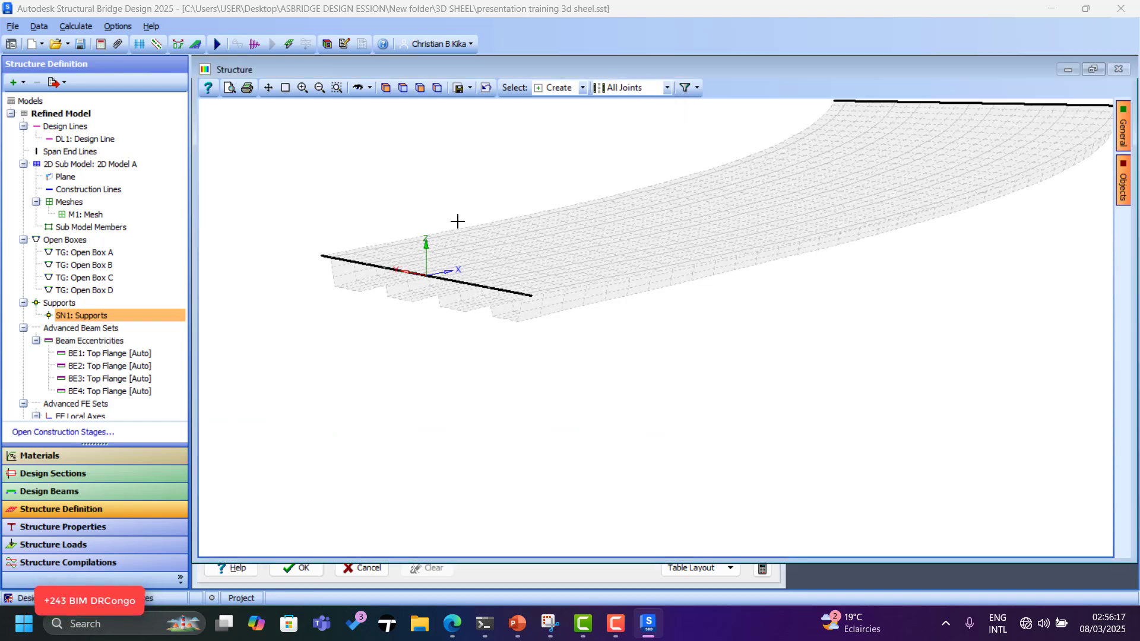
{"action": "scroll", "coordinate": [351, 298], "scroll_direction": "up", "scroll_amount": 4}
Pick five bottom-flange joints as supports at the near deck end.
{"action": "left_click", "coordinate": [336, 286]}
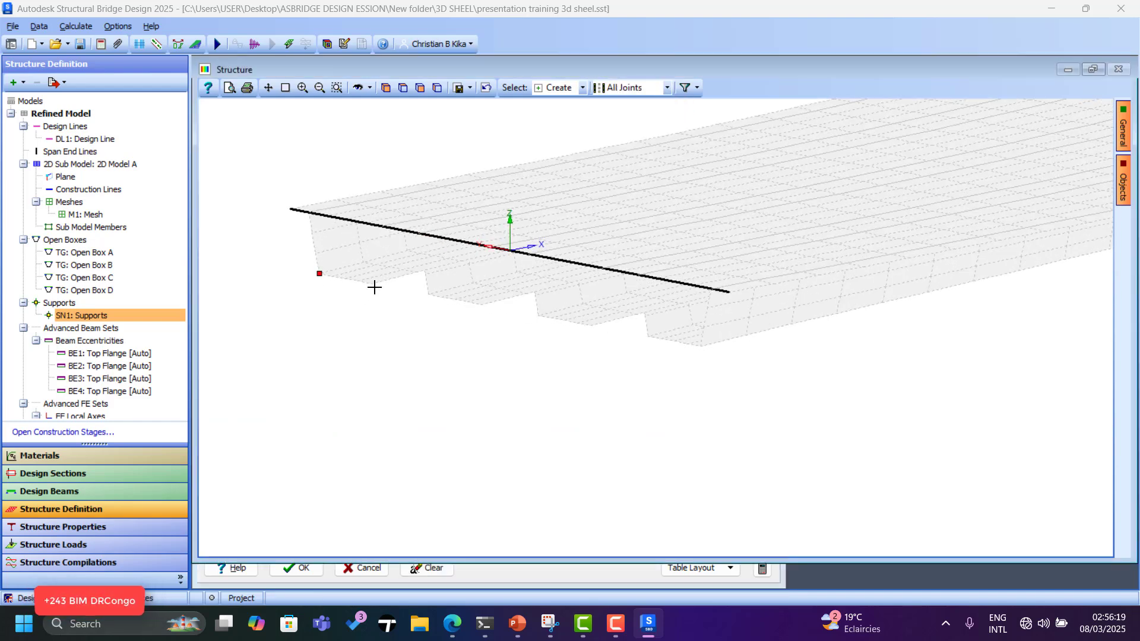
{"action": "left_click", "coordinate": [373, 285]}
{"action": "left_click", "coordinate": [433, 294]}
{"action": "left_click", "coordinate": [482, 304]}
{"action": "left_click", "coordinate": [550, 316]}
{"action": "scroll", "coordinate": [555, 336], "scroll_direction": "up", "scroll_amount": 1}
{"action": "left_click", "coordinate": [465, 570]}
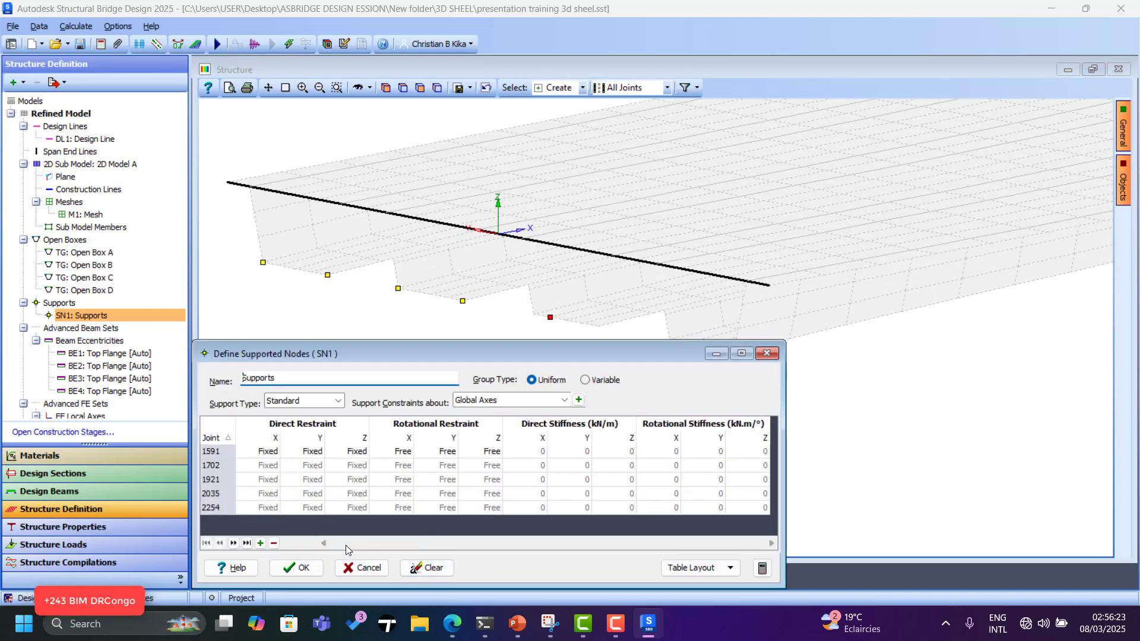
Remove the mistaken support rows, including joint 2254, and clear the supports table.
{"action": "left_click", "coordinate": [275, 544]}
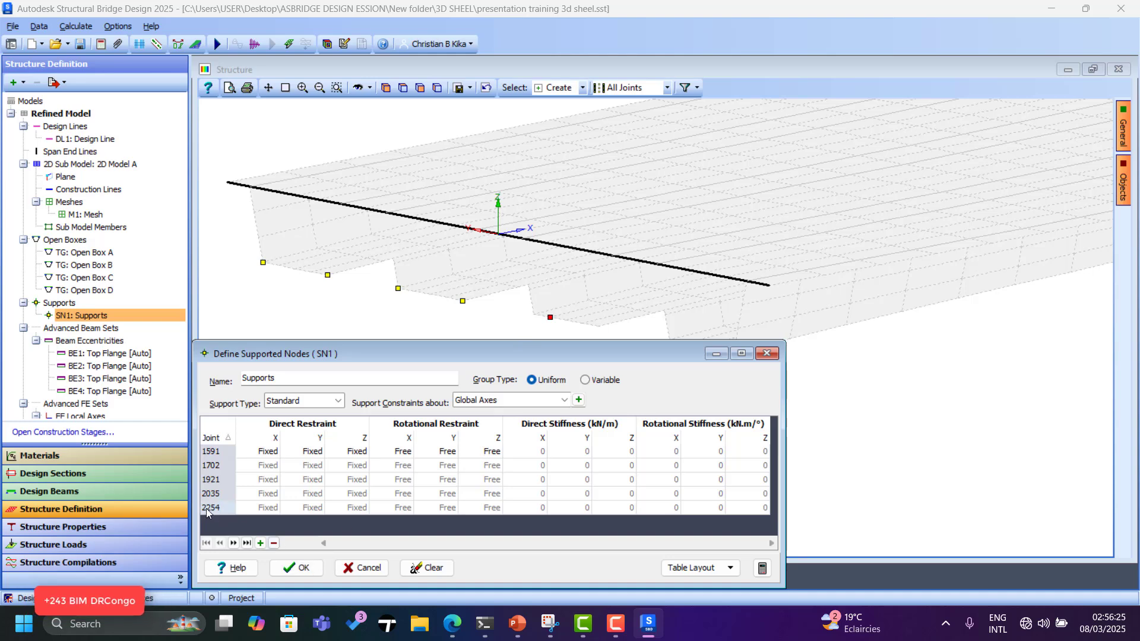
{"action": "left_click", "coordinate": [260, 508]}
{"action": "left_click", "coordinate": [274, 543]}
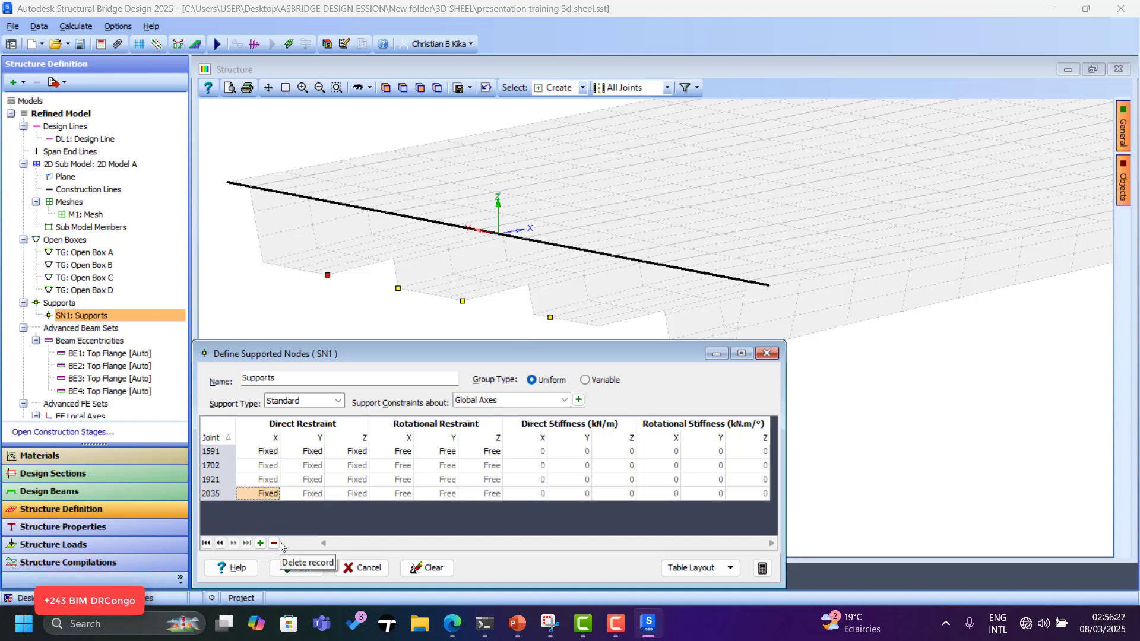
{"action": "left_click", "coordinate": [274, 543]}
{"action": "left_click", "coordinate": [273, 544]}
{"action": "left_click", "coordinate": [274, 543]}
{"action": "left_click", "coordinate": [274, 543]}
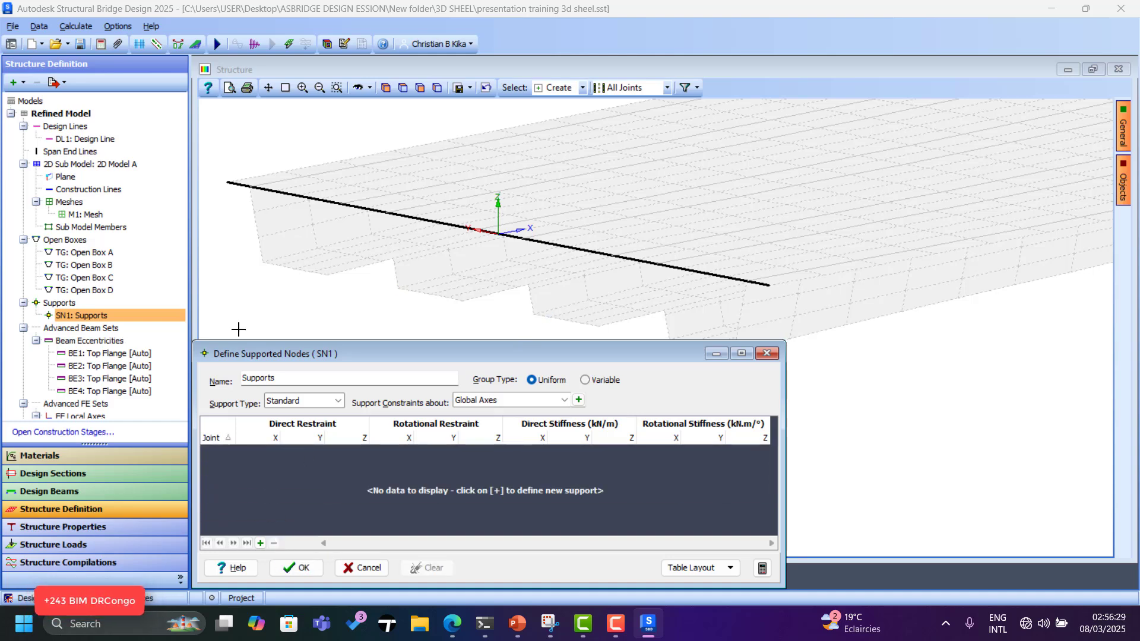
{"action": "left_click", "coordinate": [264, 263]}
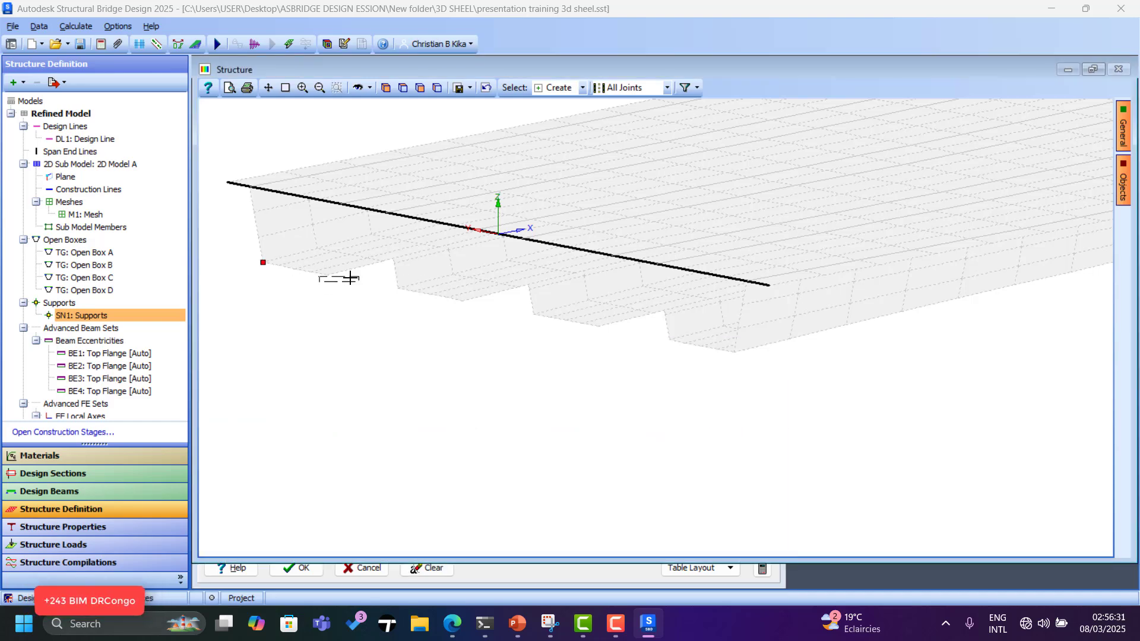
{"action": "left_click", "coordinate": [311, 272]}
{"action": "left_click", "coordinate": [429, 570]}
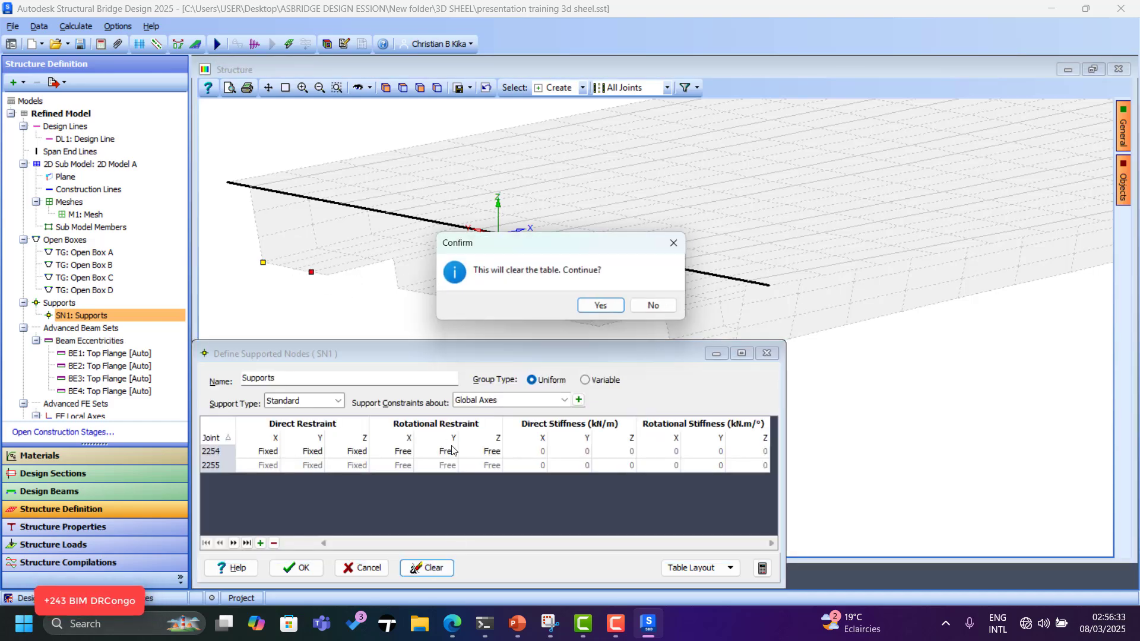
{"action": "left_click", "coordinate": [597, 307]}
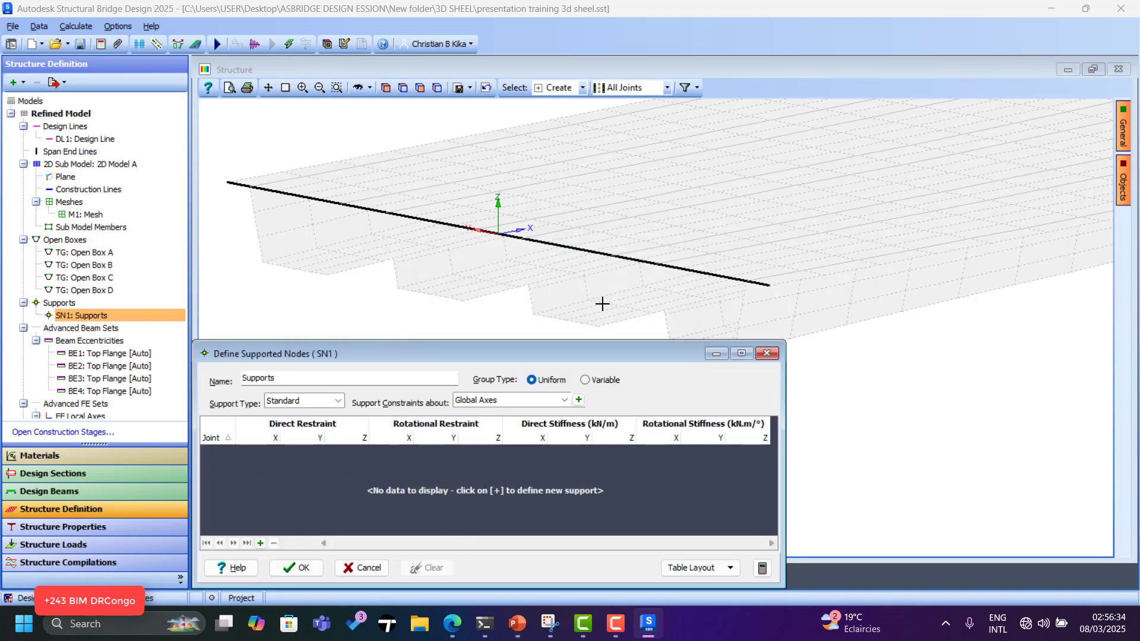
Re-pick the near-end support joints, including the box corner joint.
{"action": "left_click", "coordinate": [327, 274]}
{"action": "scroll", "coordinate": [404, 307], "scroll_direction": "up", "scroll_amount": 2}
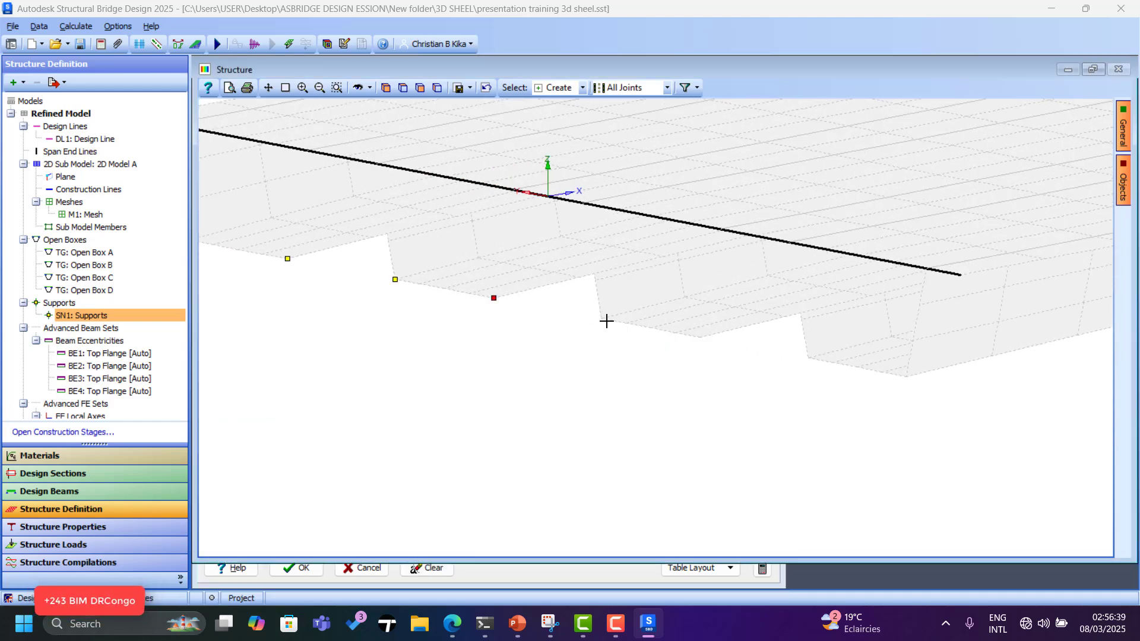
{"action": "scroll", "coordinate": [404, 410], "scroll_direction": "down", "scroll_amount": 4}
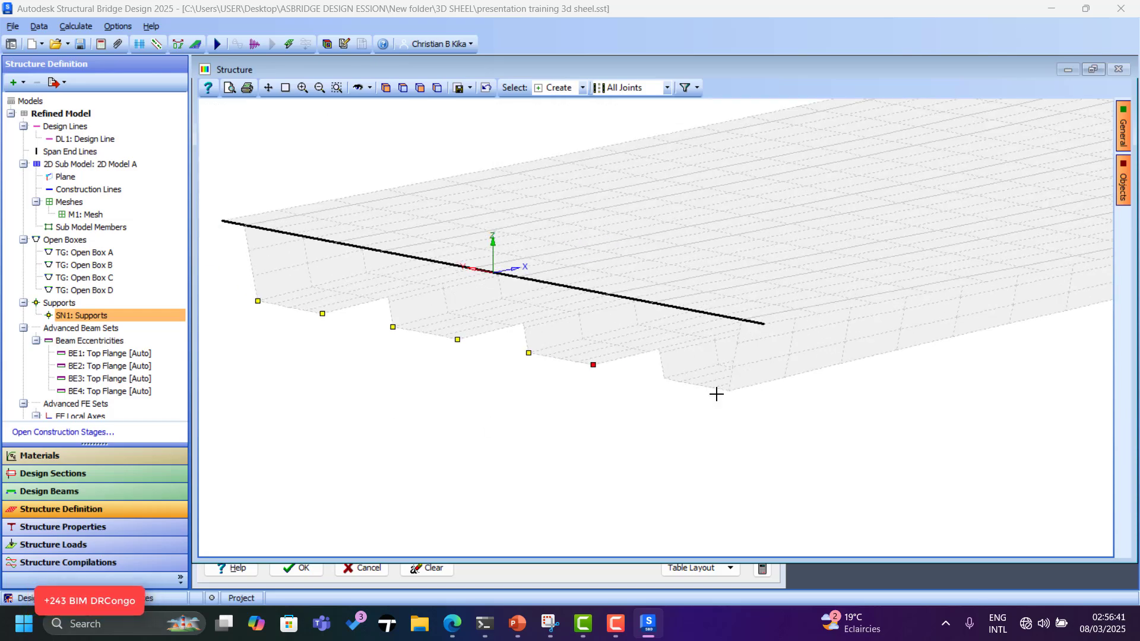
{"action": "scroll", "coordinate": [717, 392], "scroll_direction": "up", "scroll_amount": 3}
{"action": "left_click", "coordinate": [644, 372]}
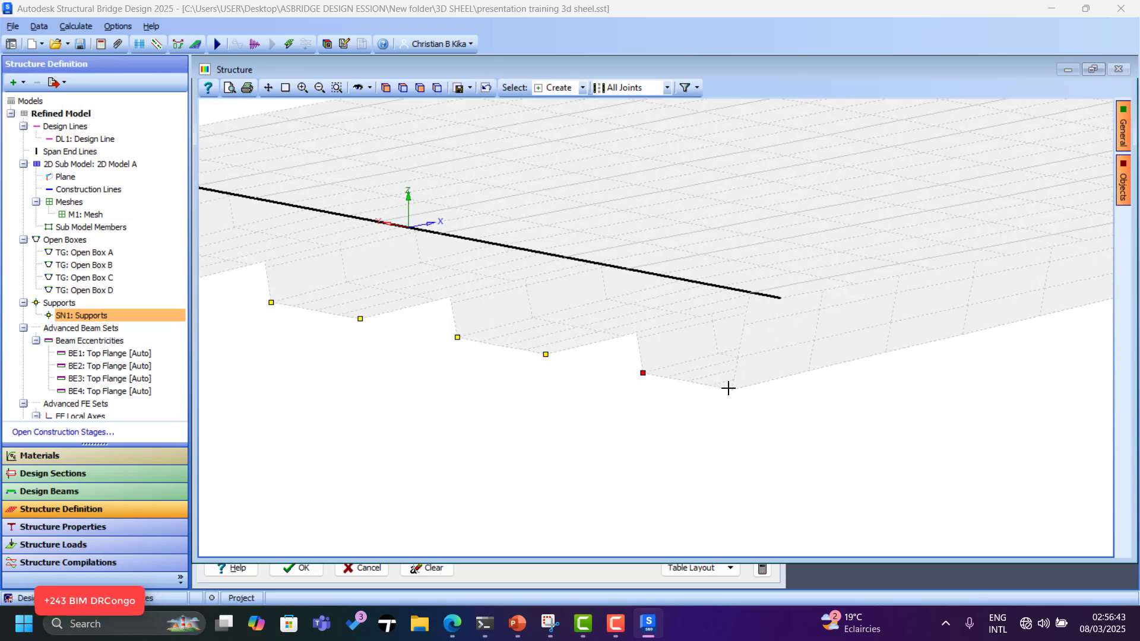
{"action": "scroll", "coordinate": [344, 484], "scroll_direction": "down", "scroll_amount": 5}
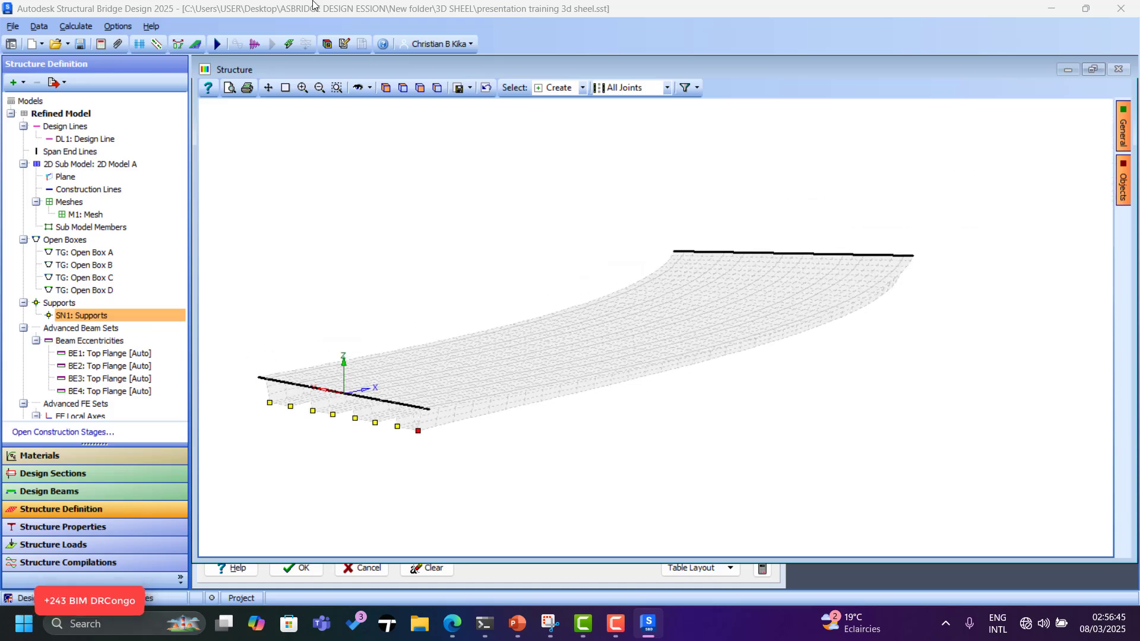
Orbit the deck round to reach the far span end.
{"action": "left_click", "coordinate": [357, 87]}
{"action": "left_click_drag", "start_coordinate": [827, 309], "coordinate": [524, 330]}
{"action": "scroll", "coordinate": [580, 428], "scroll_direction": "up", "scroll_amount": 2}
{"action": "left_click", "coordinate": [546, 580]}
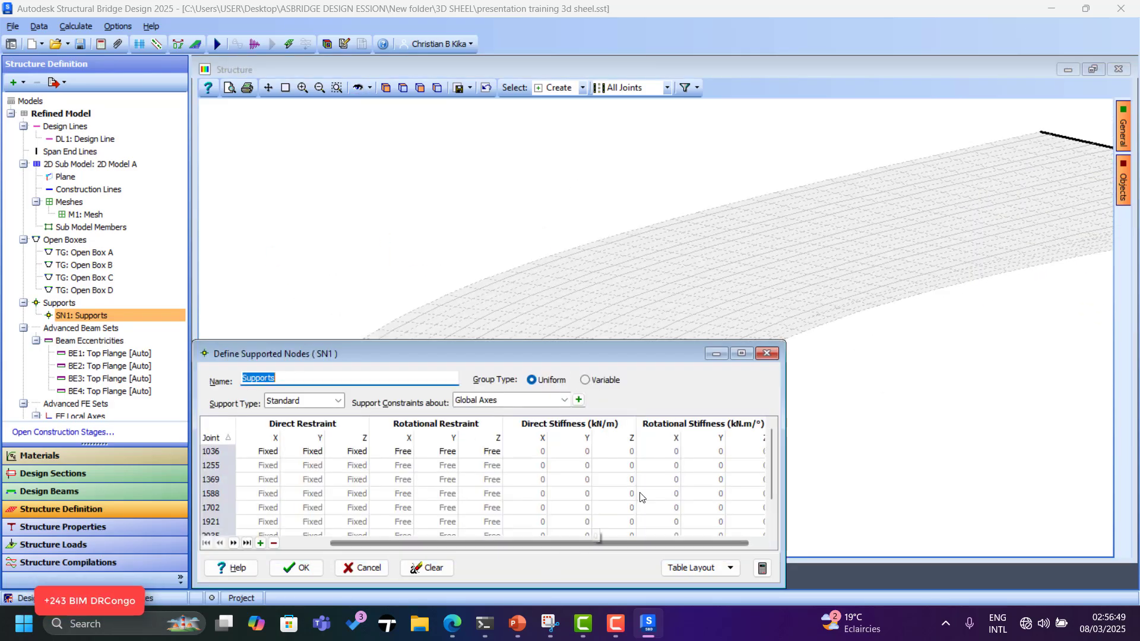
{"action": "scroll", "coordinate": [741, 206], "scroll_direction": "down", "scroll_amount": 2}
{"action": "scroll", "coordinate": [637, 331], "scroll_direction": "up", "scroll_amount": 3}
{"action": "scroll", "coordinate": [618, 255], "scroll_direction": "down", "scroll_amount": 3}
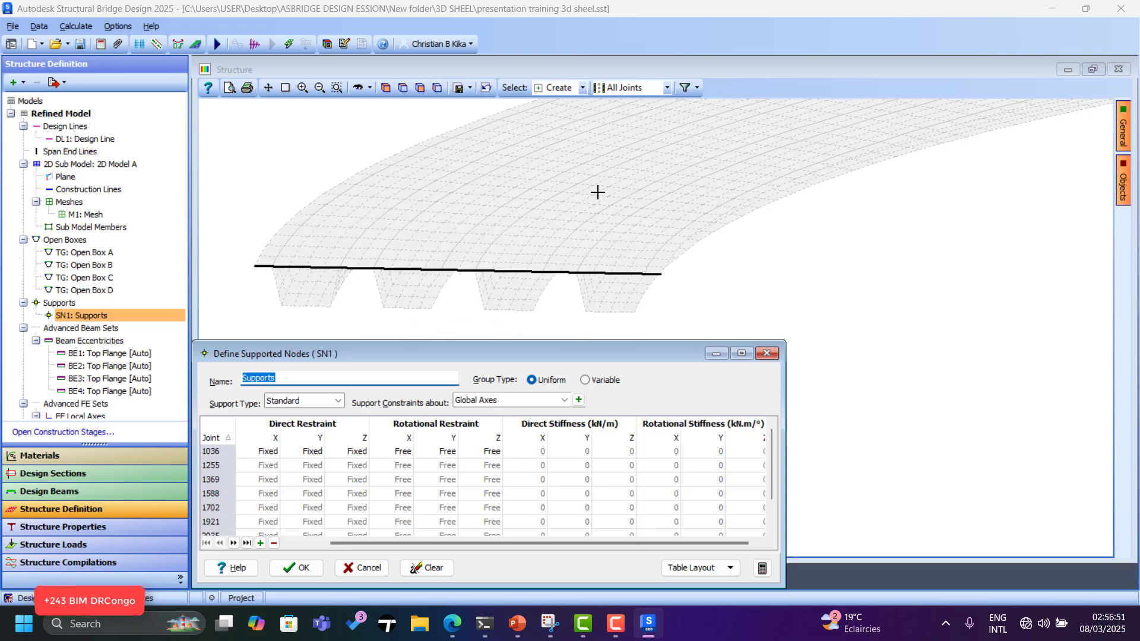
{"action": "scroll", "coordinate": [609, 242], "scroll_direction": "up", "scroll_amount": 2}
Add six bottom-flange joints at the far end as supports.
{"action": "left_click", "coordinate": [630, 274]}
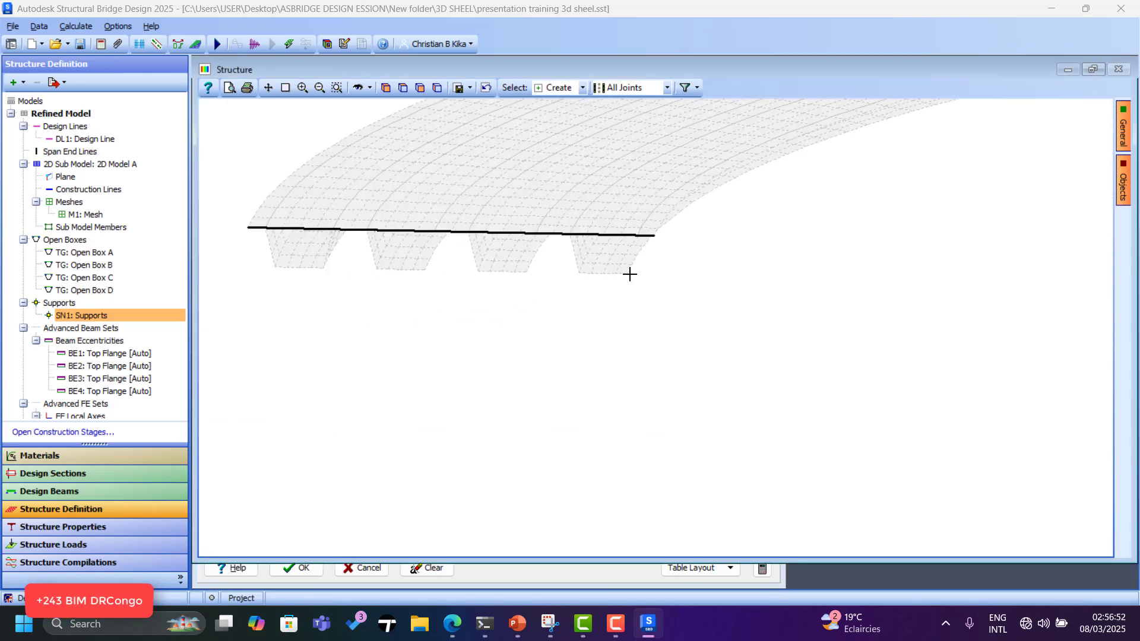
{"action": "left_click", "coordinate": [578, 274]}
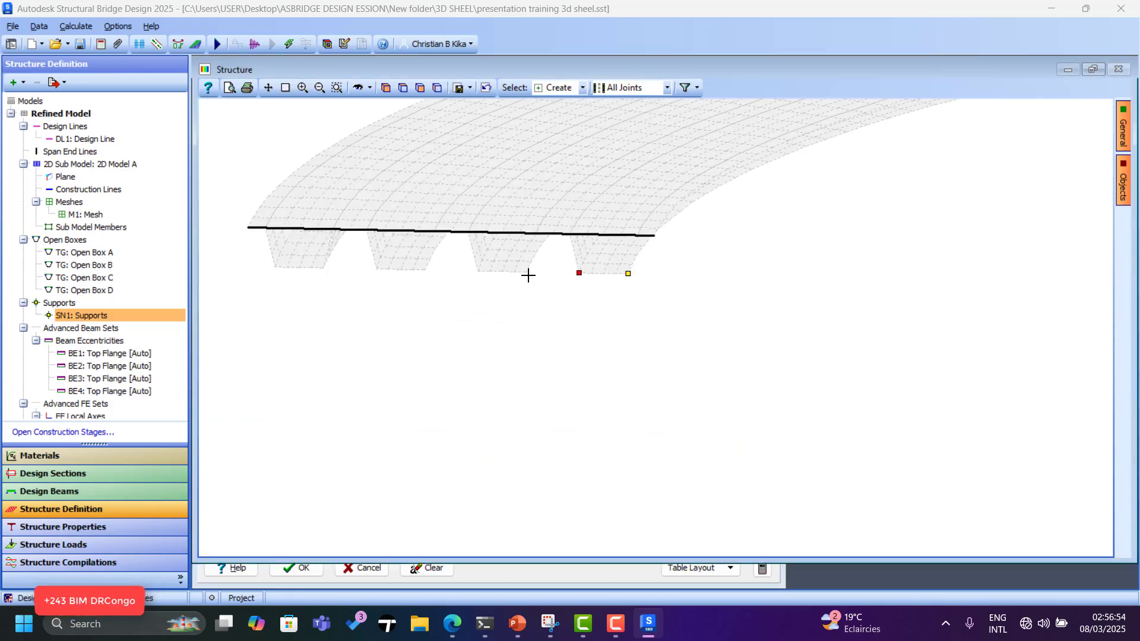
{"action": "left_click", "coordinate": [478, 271]}
{"action": "left_click", "coordinate": [424, 269]}
{"action": "left_click", "coordinate": [376, 269]}
{"action": "left_click", "coordinate": [323, 271]}
{"action": "left_click", "coordinate": [275, 268]}
Confirm the Supports set and orbit to check the eight supported joints.
{"action": "left_click", "coordinate": [534, 579]}
{"action": "left_click", "coordinate": [303, 573]}
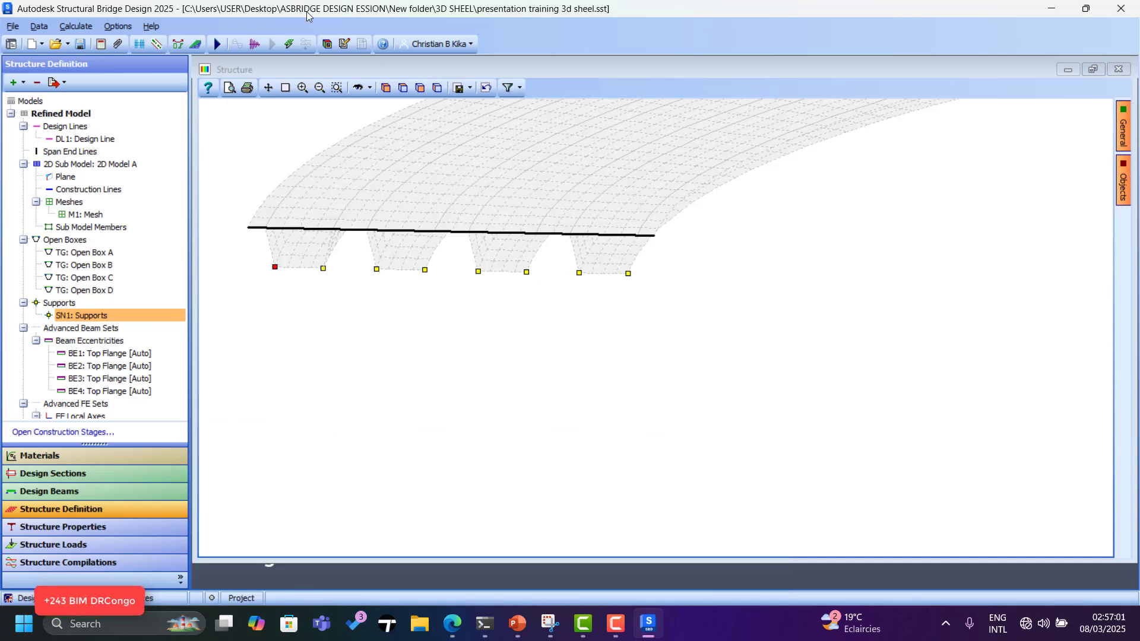
{"action": "left_click", "coordinate": [359, 91]}
{"action": "left_click_drag", "start_coordinate": [570, 285], "coordinate": [550, 345]}
{"action": "left_click_drag", "start_coordinate": [380, 456], "coordinate": [712, 267]}
In Structure Loads, show the Road Traffic Load submenu of addable load types.
{"action": "left_click", "coordinate": [77, 544]}
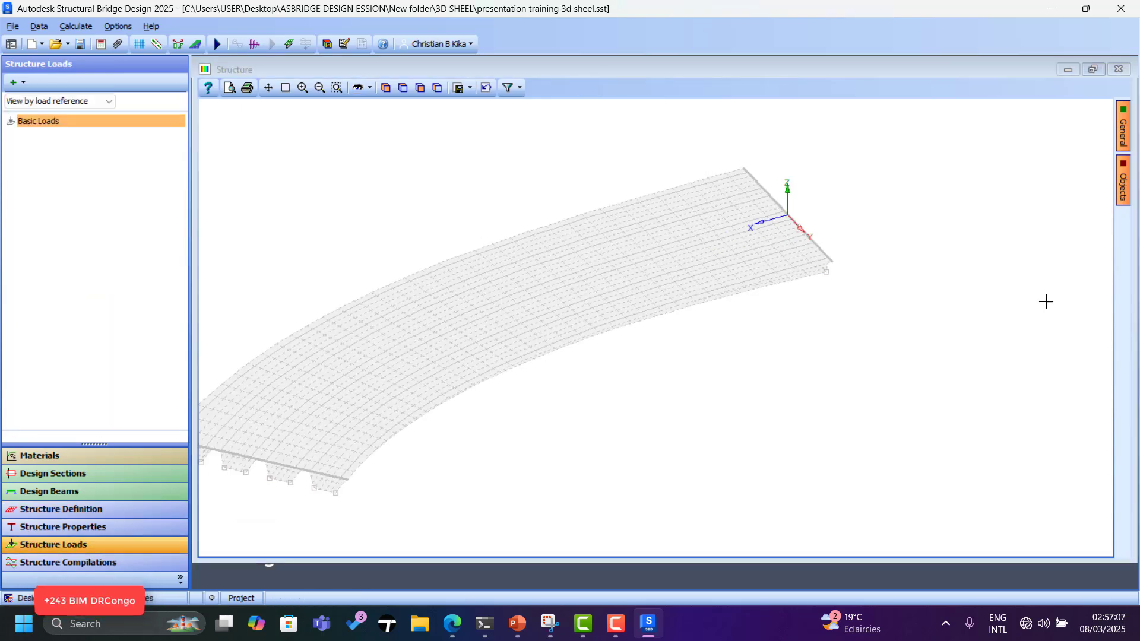
{"action": "left_click", "coordinate": [21, 83]}
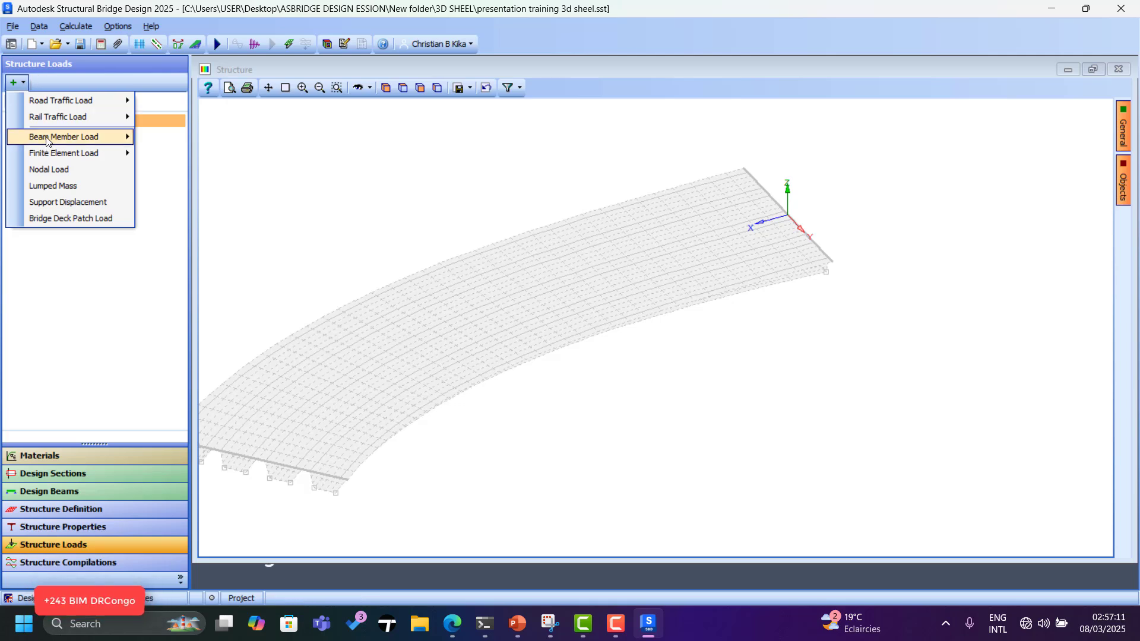
{"action": "mouse_move", "coordinate": [54, 111]}
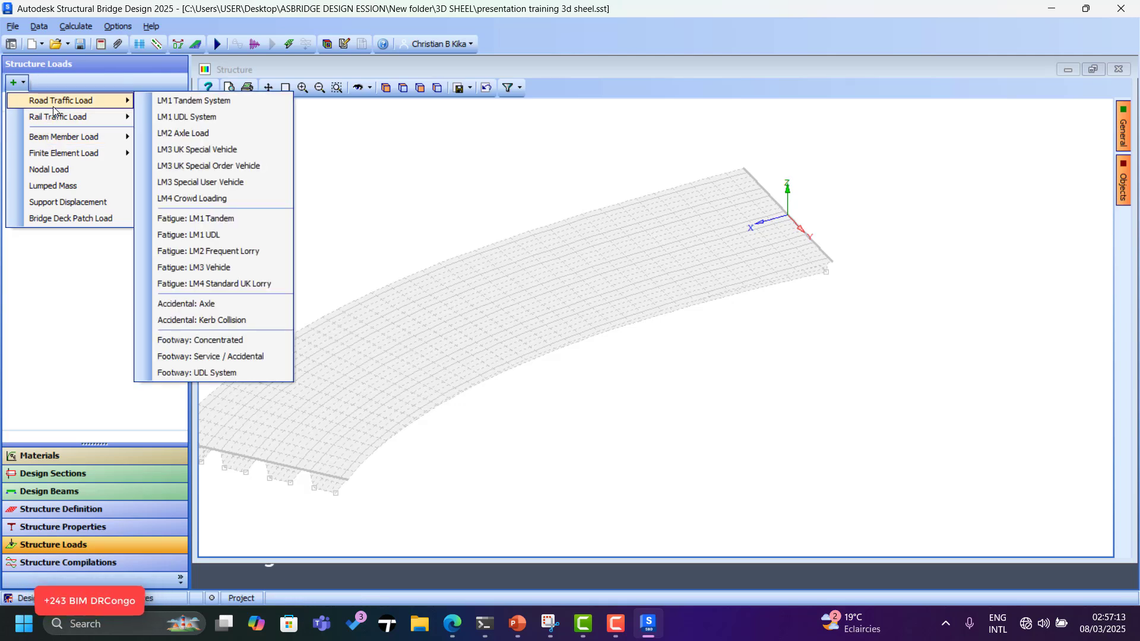
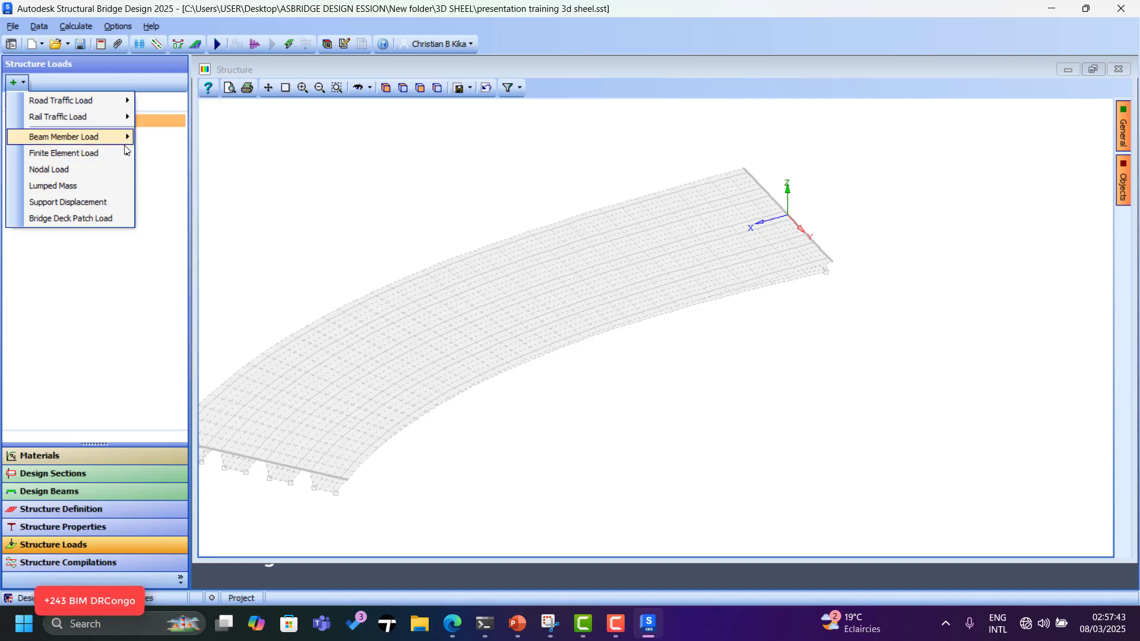
Show the Finite Element Load submenu listing External, Internal, Temperature and Hydrostatic loads.
{"action": "mouse_move", "coordinate": [121, 157]}
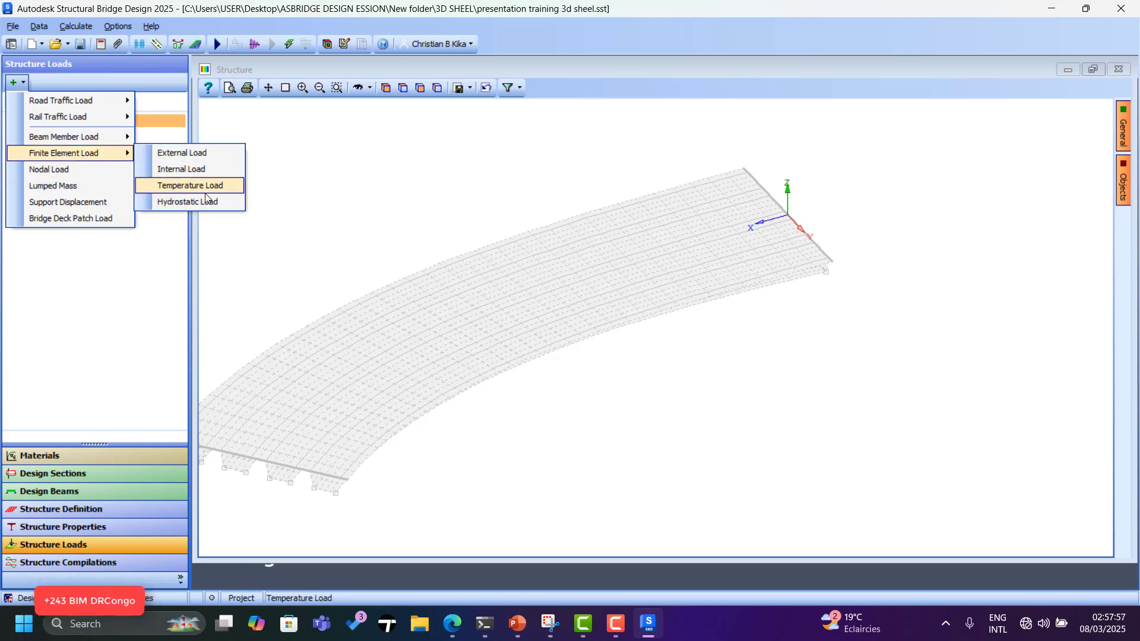
Add an FE External load and limit model selection to one model group.
{"action": "left_click", "coordinate": [189, 153]}
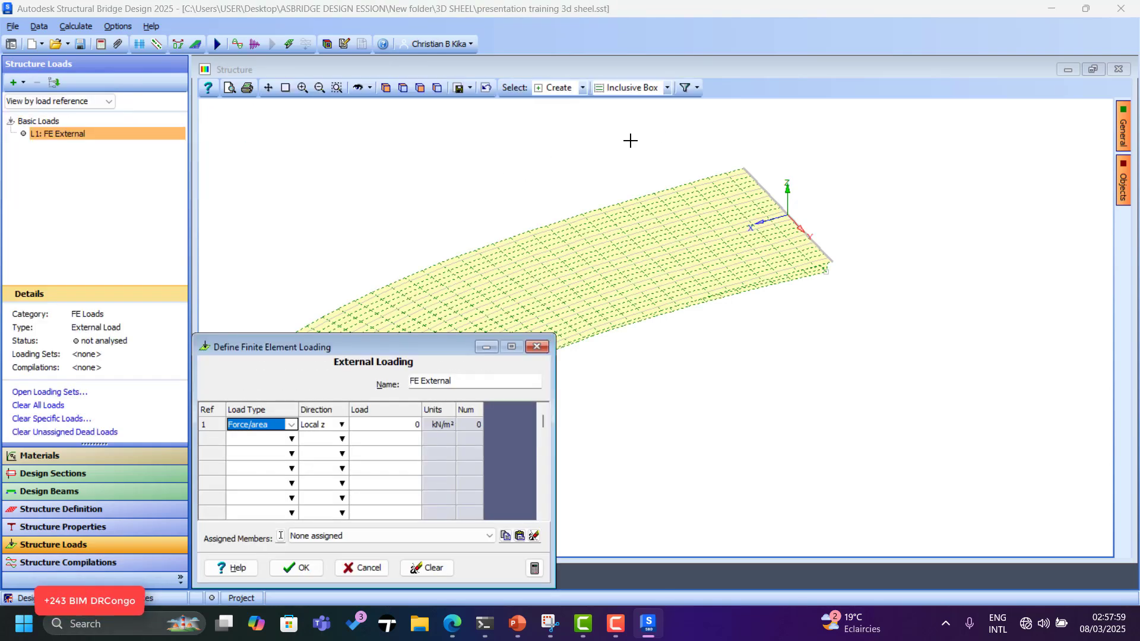
{"action": "scroll", "coordinate": [702, 188], "scroll_direction": "down", "scroll_amount": 1}
{"action": "scroll", "coordinate": [612, 249], "scroll_direction": "up", "scroll_amount": 3}
{"action": "scroll", "coordinate": [692, 156], "scroll_direction": "down", "scroll_amount": 4}
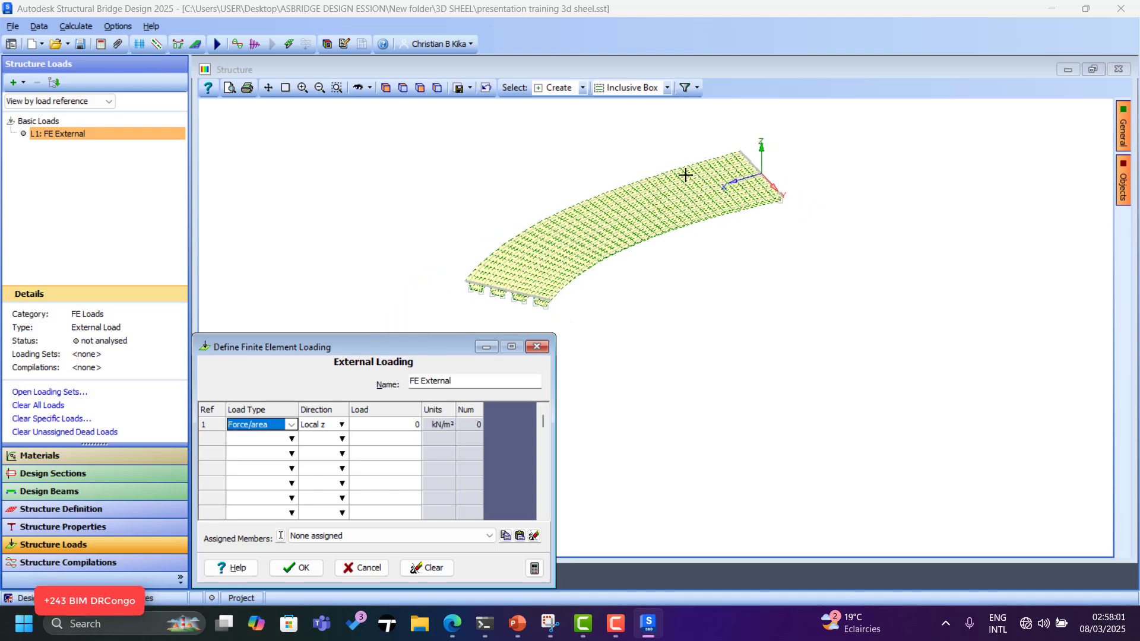
{"action": "left_click", "coordinate": [698, 88]}
{"action": "left_click", "coordinate": [733, 184]}
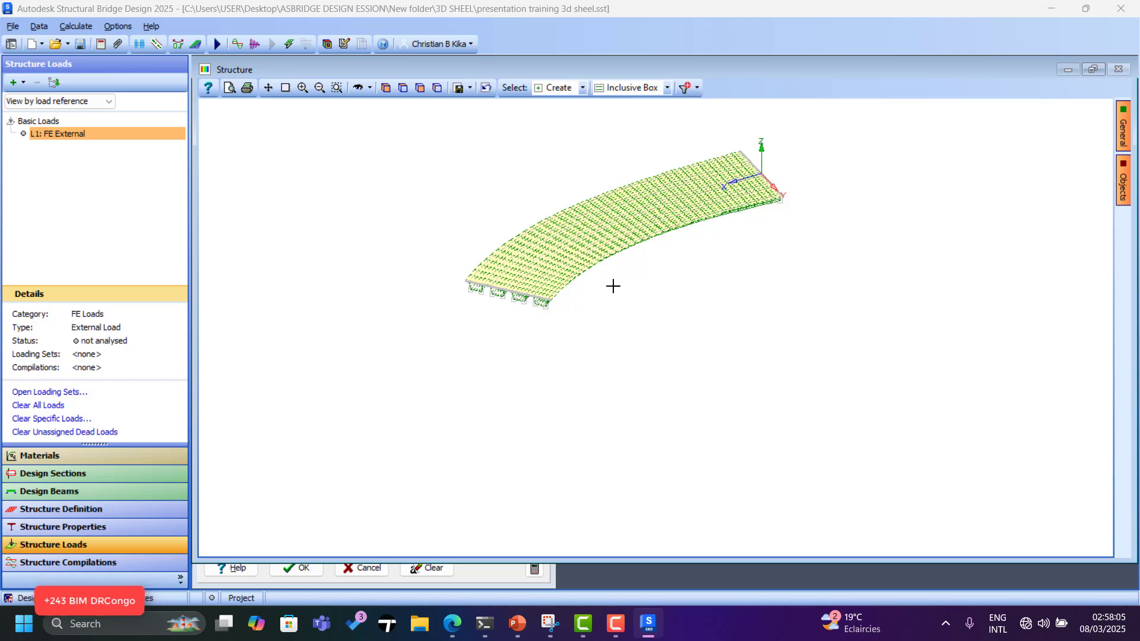
{"action": "left_click", "coordinate": [447, 571]}
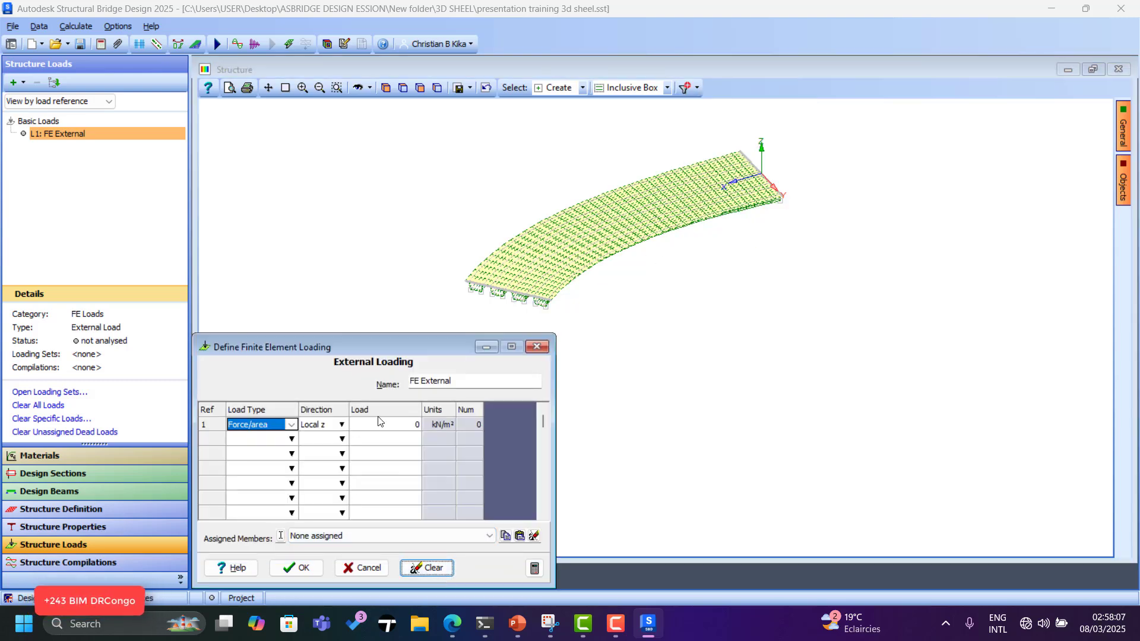
Set the row 1 load to 20 kN/m² force/area in local z.
{"action": "left_click", "coordinate": [381, 426]}
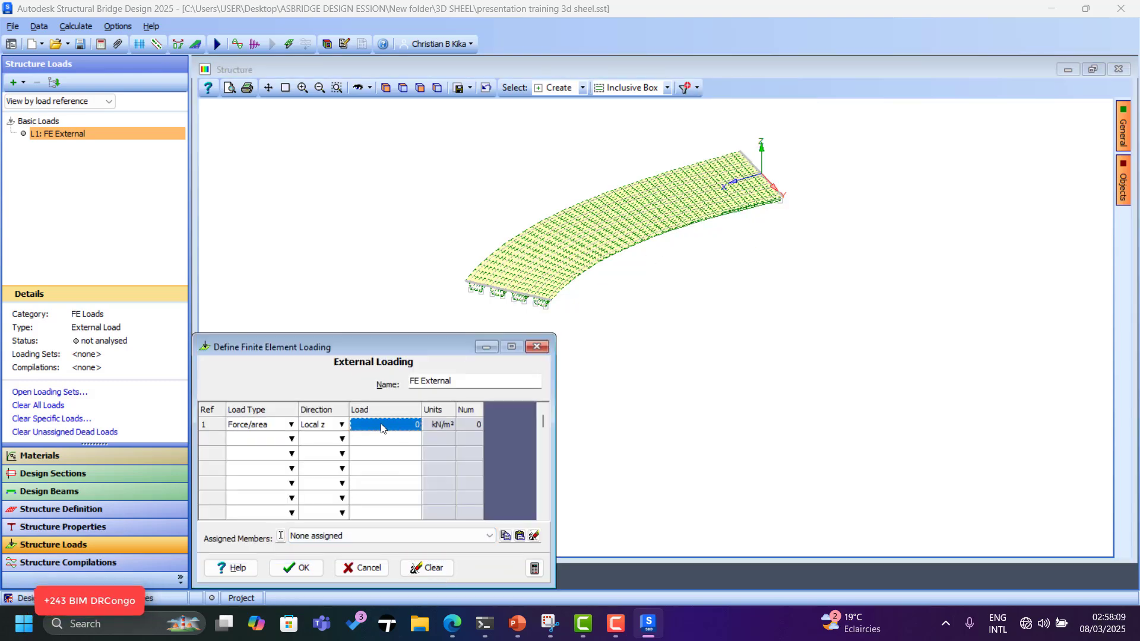
{"action": "type", "text": "20"}
{"action": "left_click", "coordinate": [437, 431]}
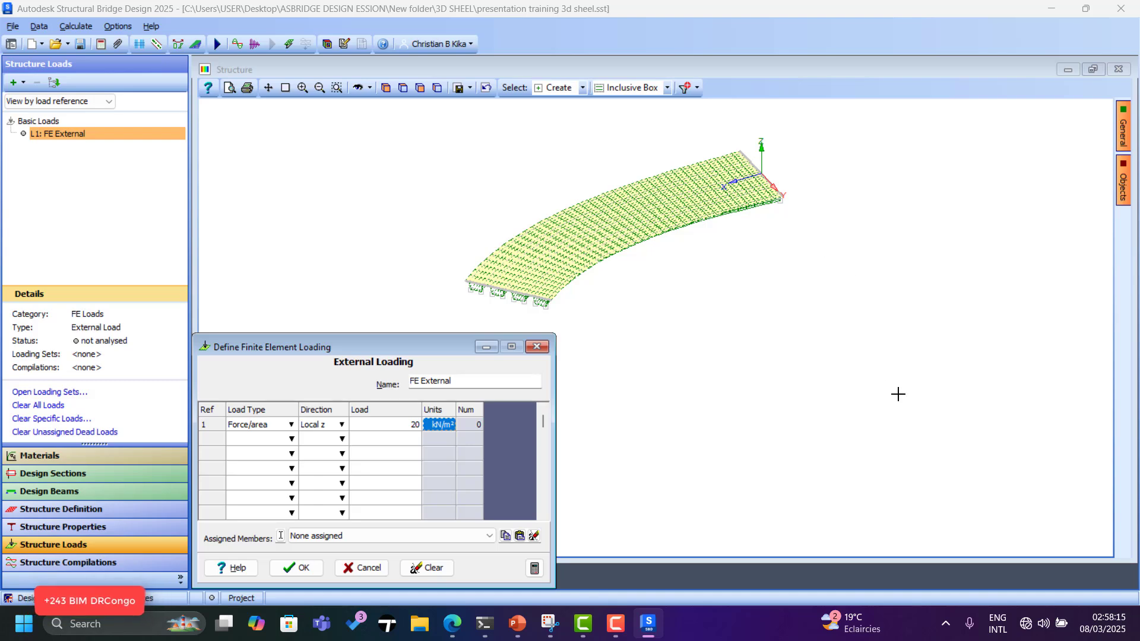
{"action": "scroll", "coordinate": [887, 344], "scroll_direction": "down", "scroll_amount": 2}
{"action": "scroll", "coordinate": [661, 243], "scroll_direction": "up", "scroll_amount": 3}
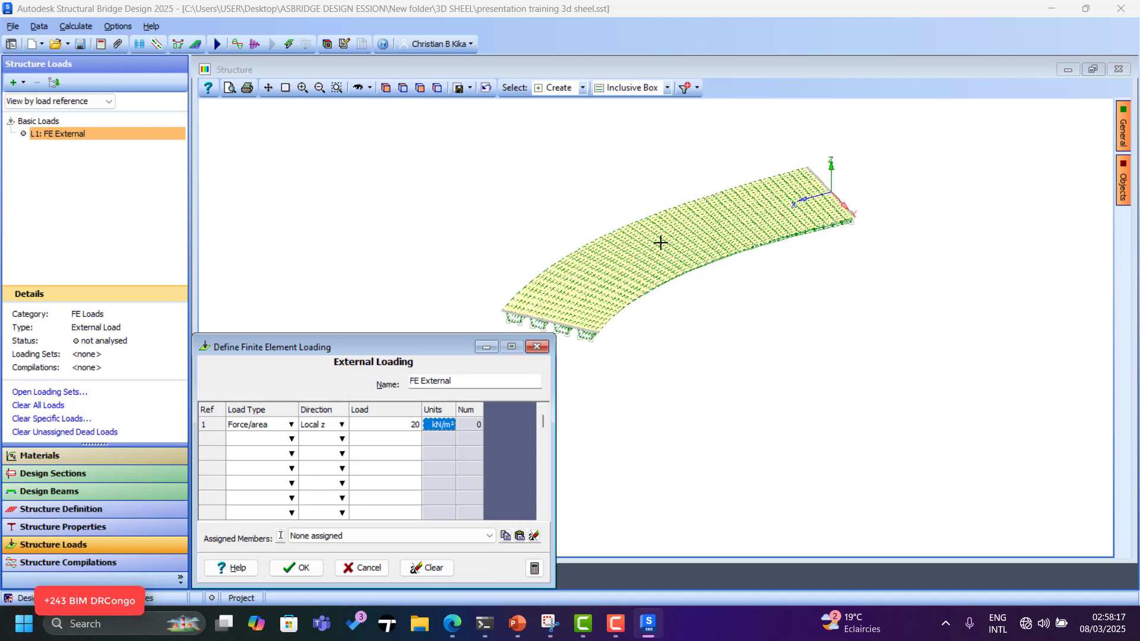
{"action": "scroll", "coordinate": [652, 245], "scroll_direction": "up", "scroll_amount": 2}
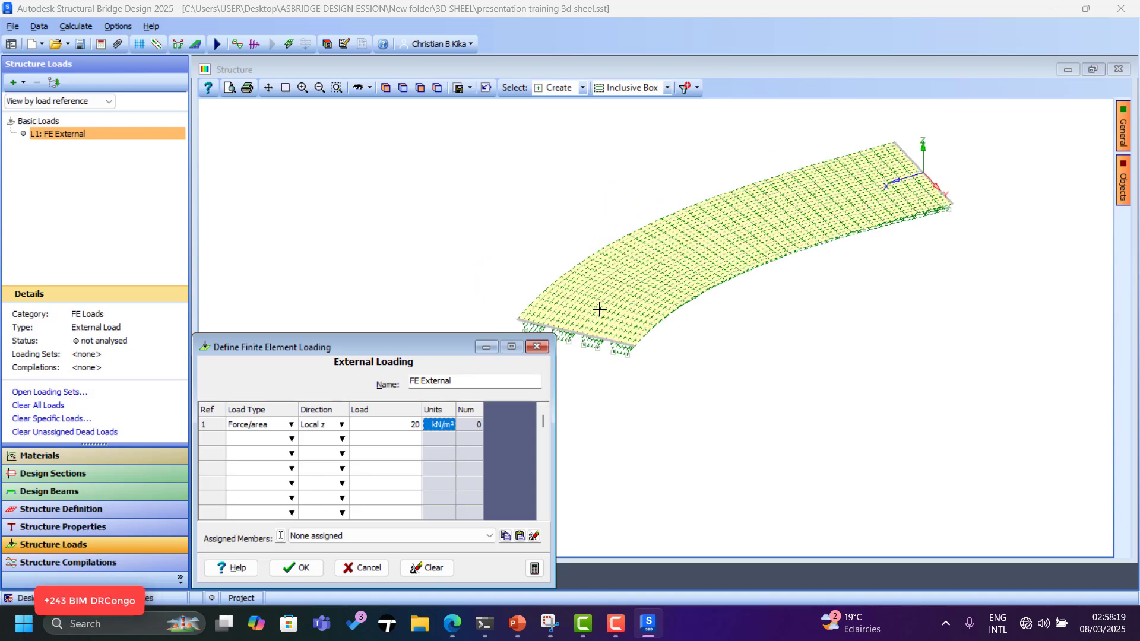
Select all 864 deck shell elements in the structure view.
{"action": "left_click", "coordinate": [552, 303]}
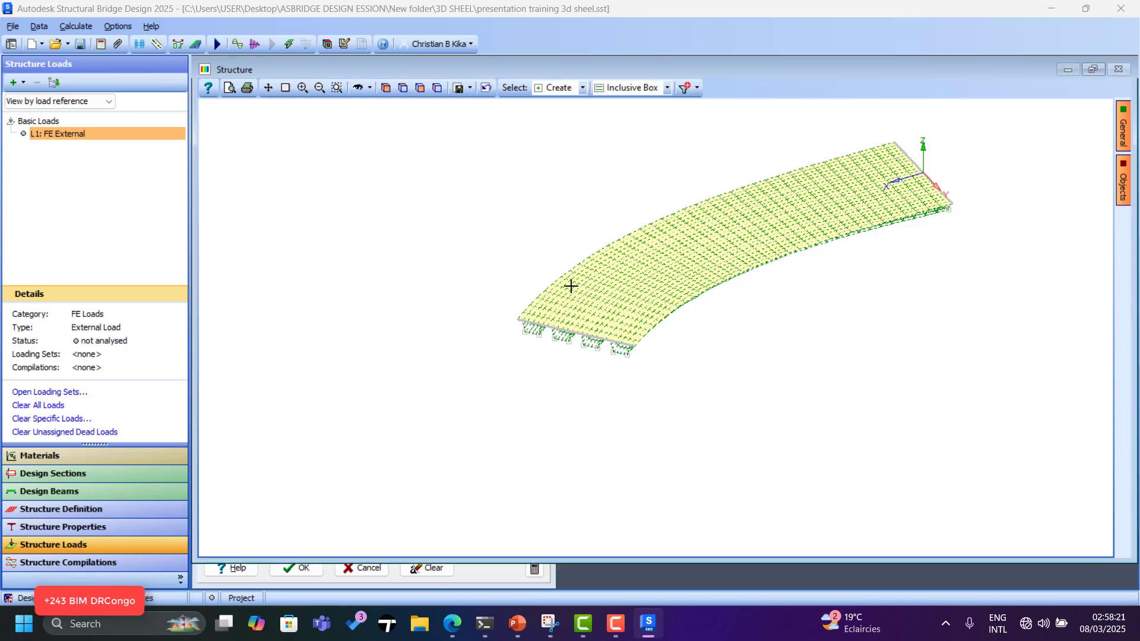
{"action": "scroll", "coordinate": [573, 291], "scroll_direction": "up", "scroll_amount": 4}
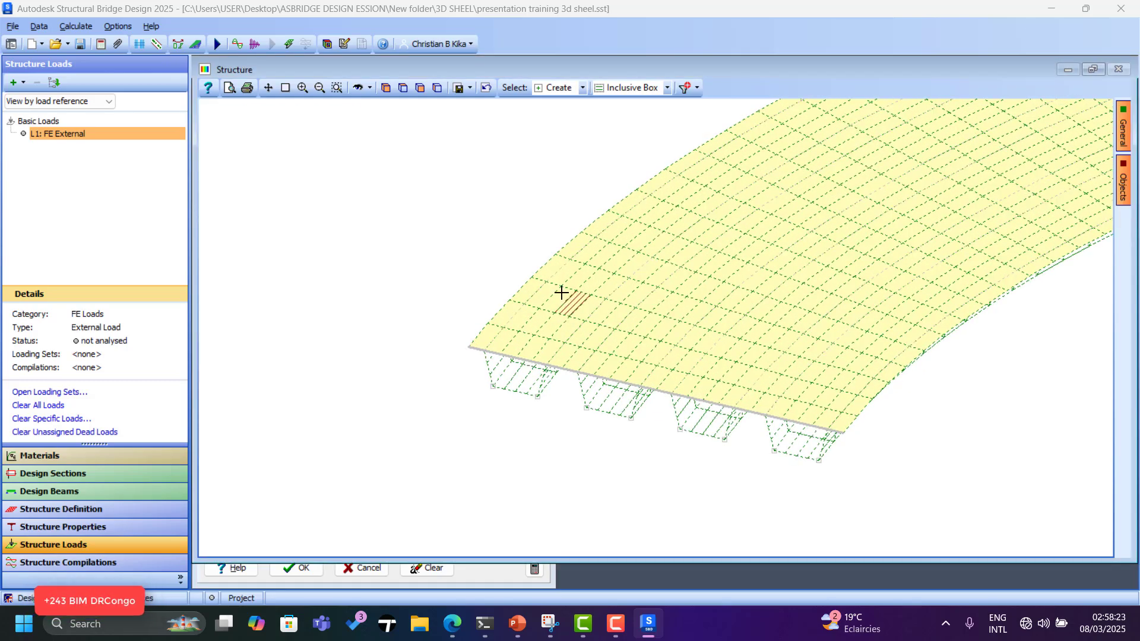
{"action": "left_click", "coordinate": [545, 292]}
{"action": "scroll", "coordinate": [369, 408], "scroll_direction": "down", "scroll_amount": 5}
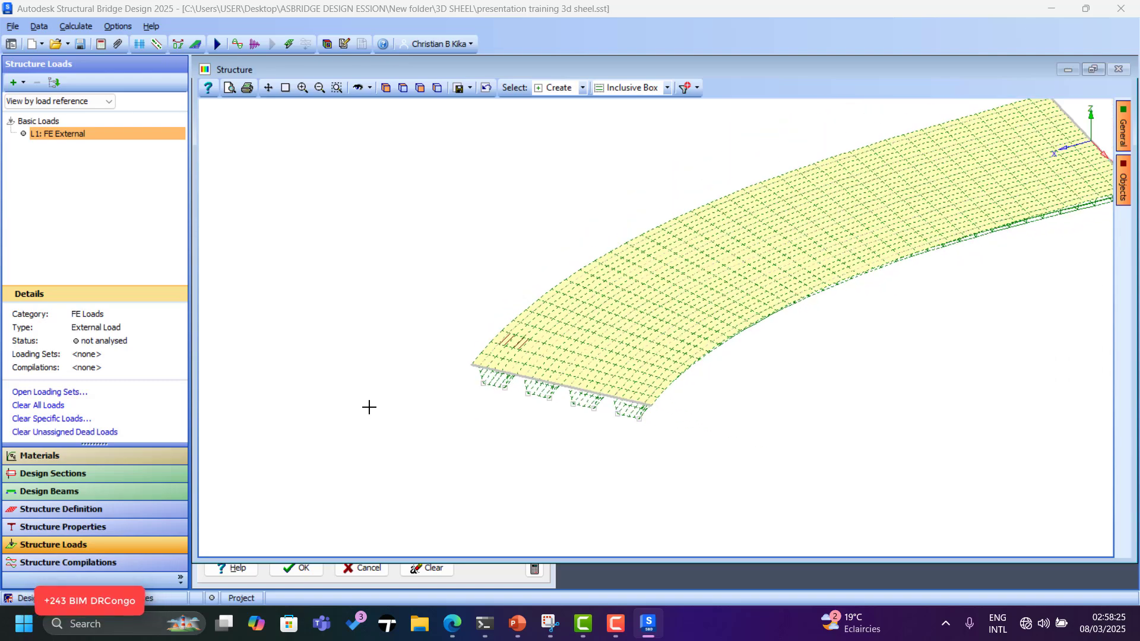
{"action": "left_click_drag", "start_coordinate": [815, 441], "coordinate": [815, 443]}
{"action": "scroll", "coordinate": [448, 386], "scroll_direction": "up", "scroll_amount": 4}
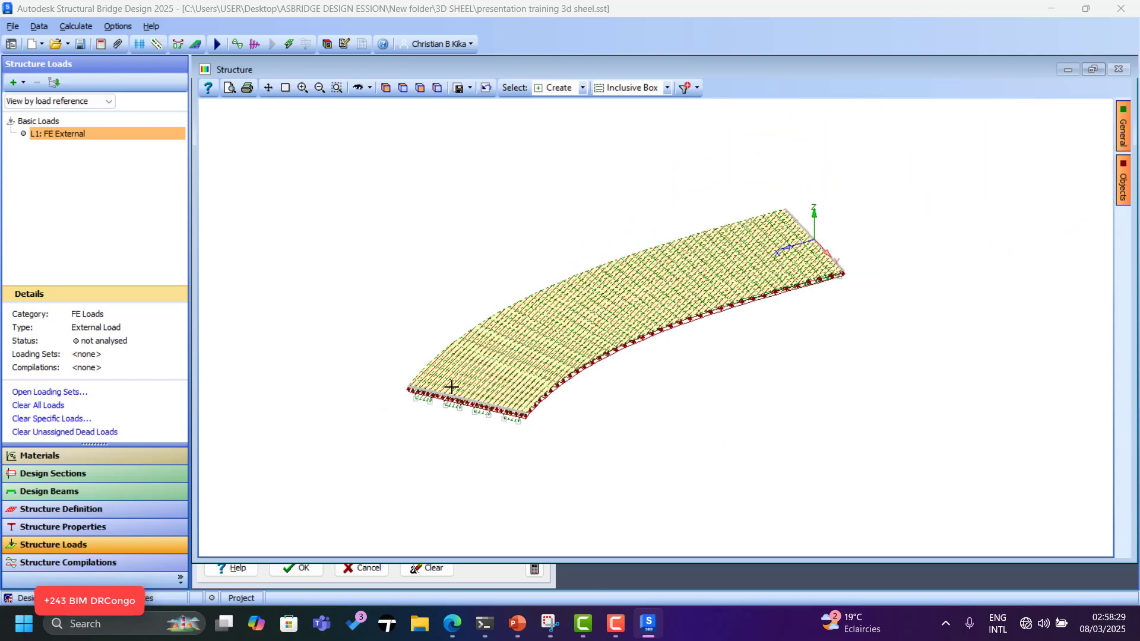
{"action": "scroll", "coordinate": [451, 386], "scroll_direction": "up", "scroll_amount": 2}
Change the row 1 load to -20 kN/m², check its assigned members and confirm.
{"action": "left_click", "coordinate": [490, 571]}
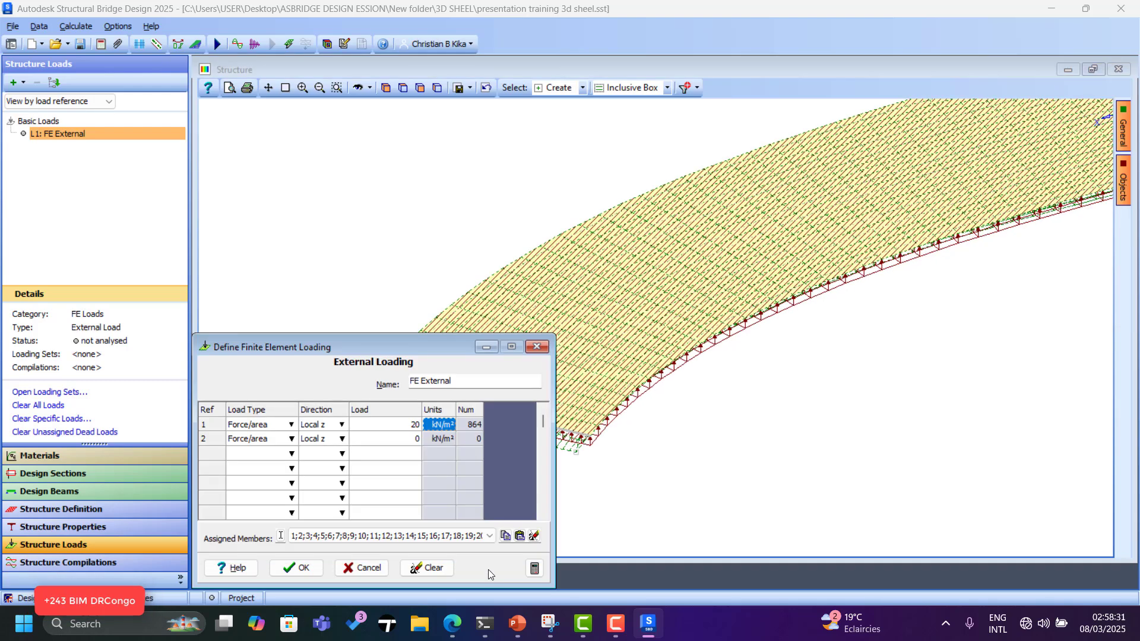
{"action": "double_click", "coordinate": [392, 425]}
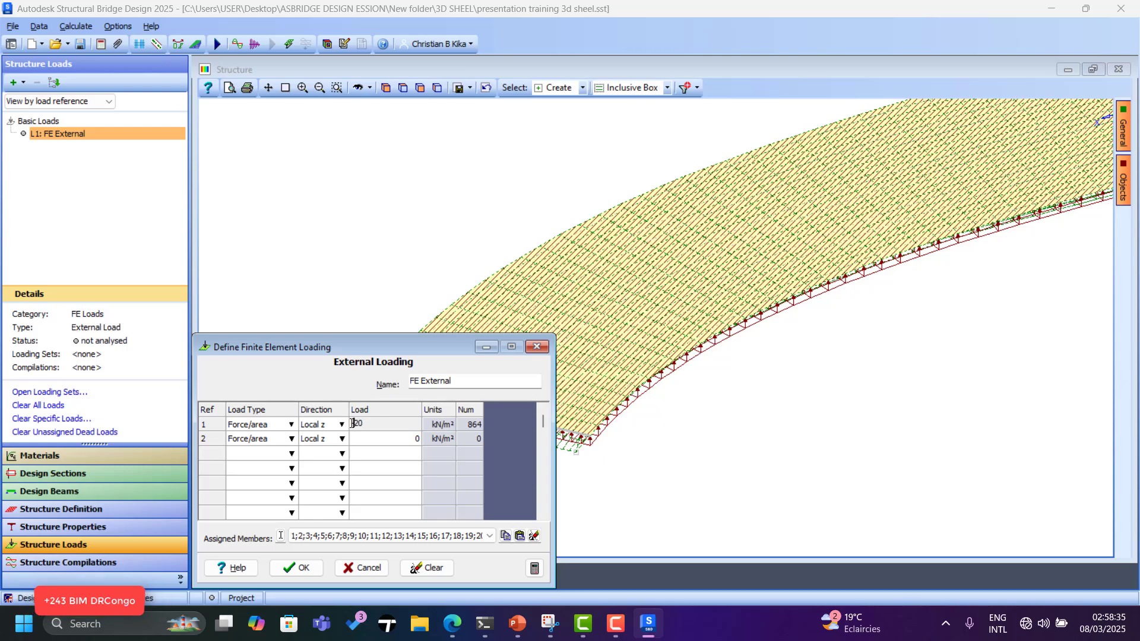
{"action": "left_click", "coordinate": [381, 443]}
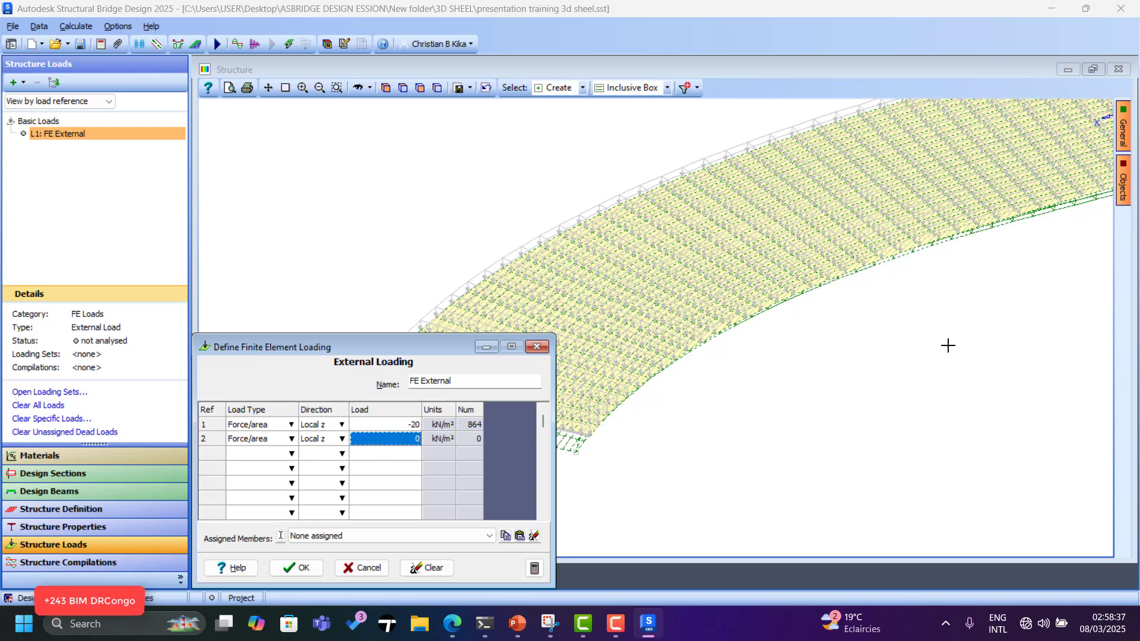
{"action": "scroll", "coordinate": [948, 346], "scroll_direction": "down", "scroll_amount": 2}
{"action": "scroll", "coordinate": [617, 373], "scroll_direction": "up", "scroll_amount": 1}
{"action": "scroll", "coordinate": [617, 374], "scroll_direction": "up", "scroll_amount": 4}
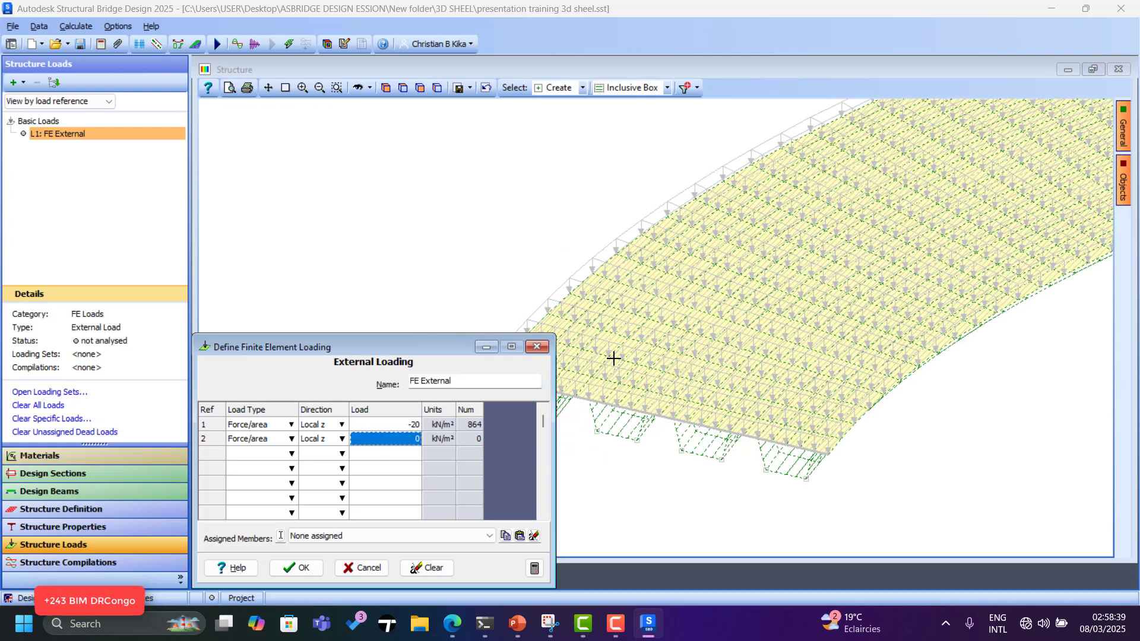
{"action": "left_click", "coordinate": [395, 424]}
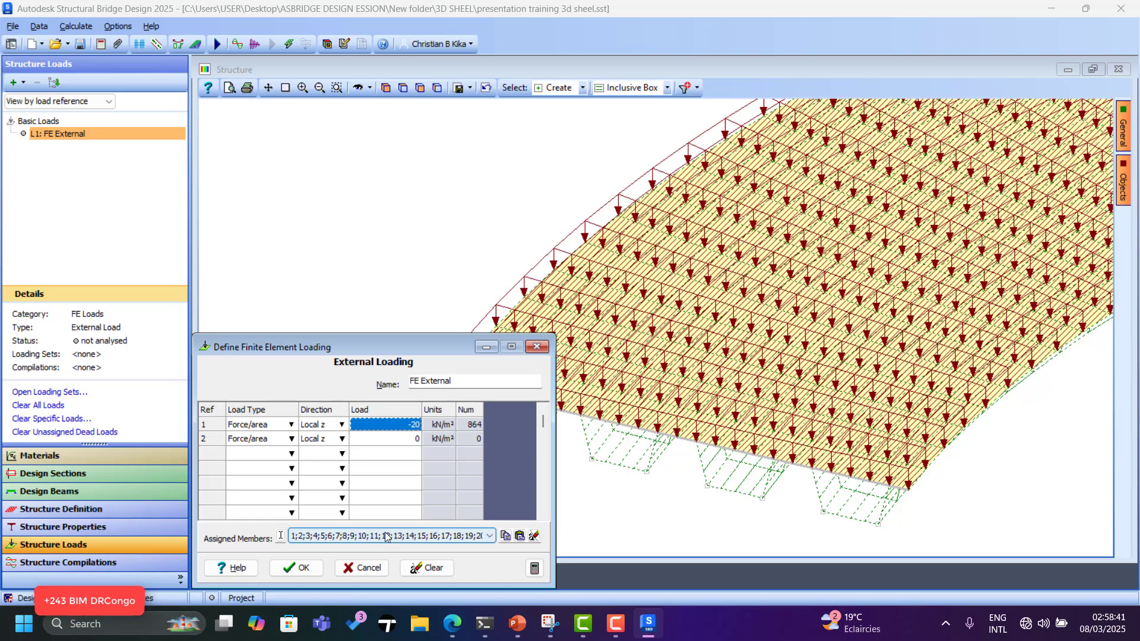
{"action": "left_click", "coordinate": [297, 569]}
Filter the selection to the first box girder, Open Box A.
{"action": "scroll", "coordinate": [437, 379], "scroll_direction": "down", "scroll_amount": 5}
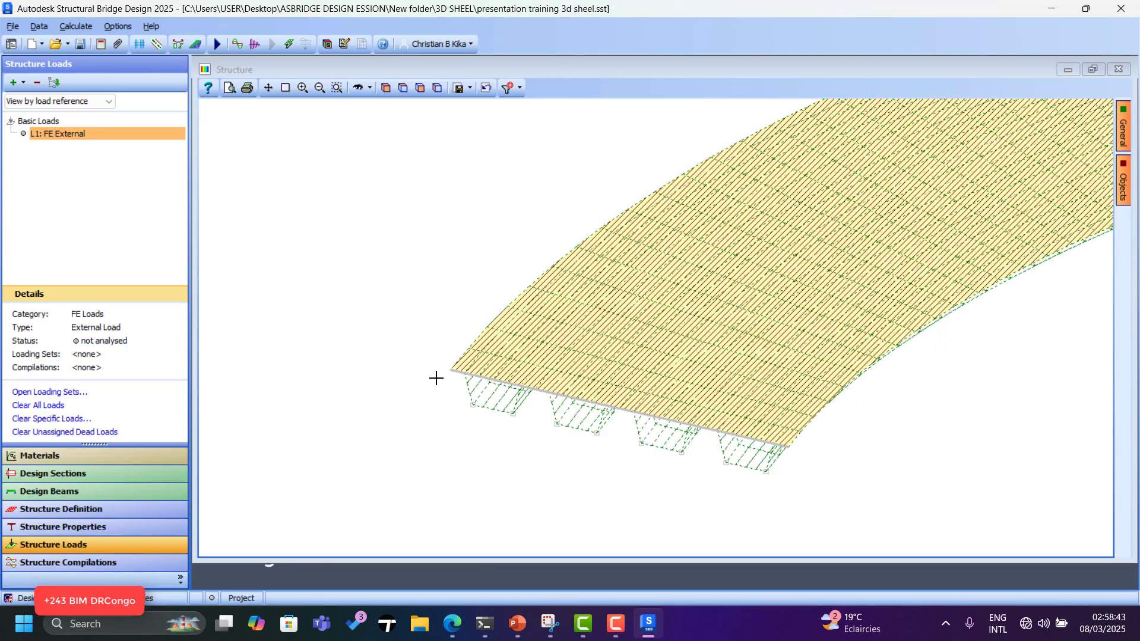
{"action": "left_click", "coordinate": [521, 87]}
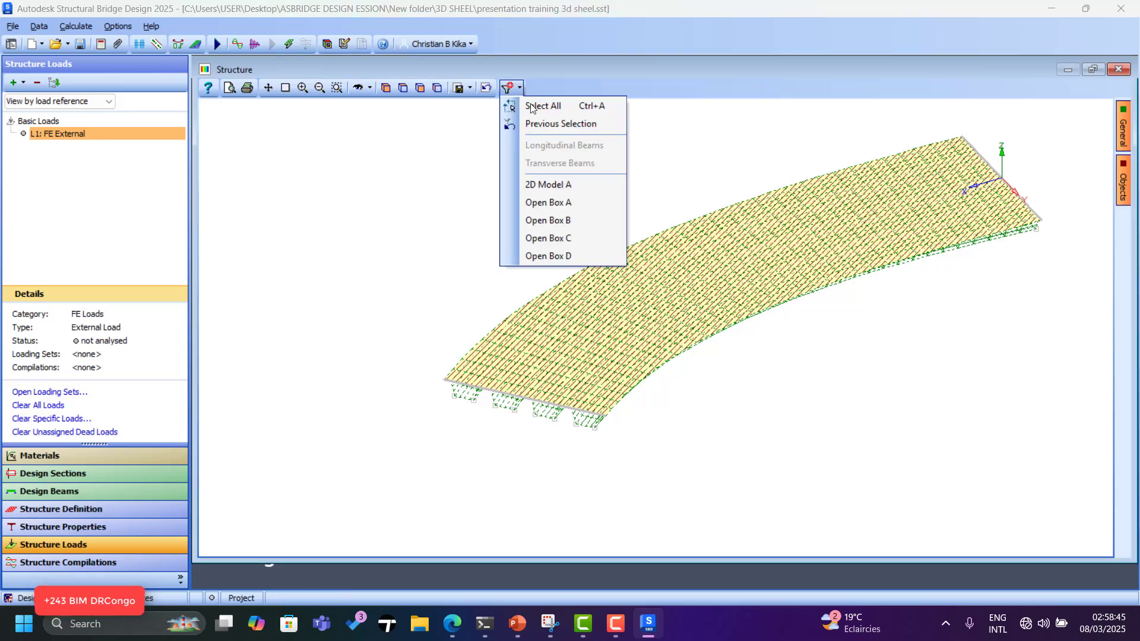
{"action": "left_click", "coordinate": [571, 203]}
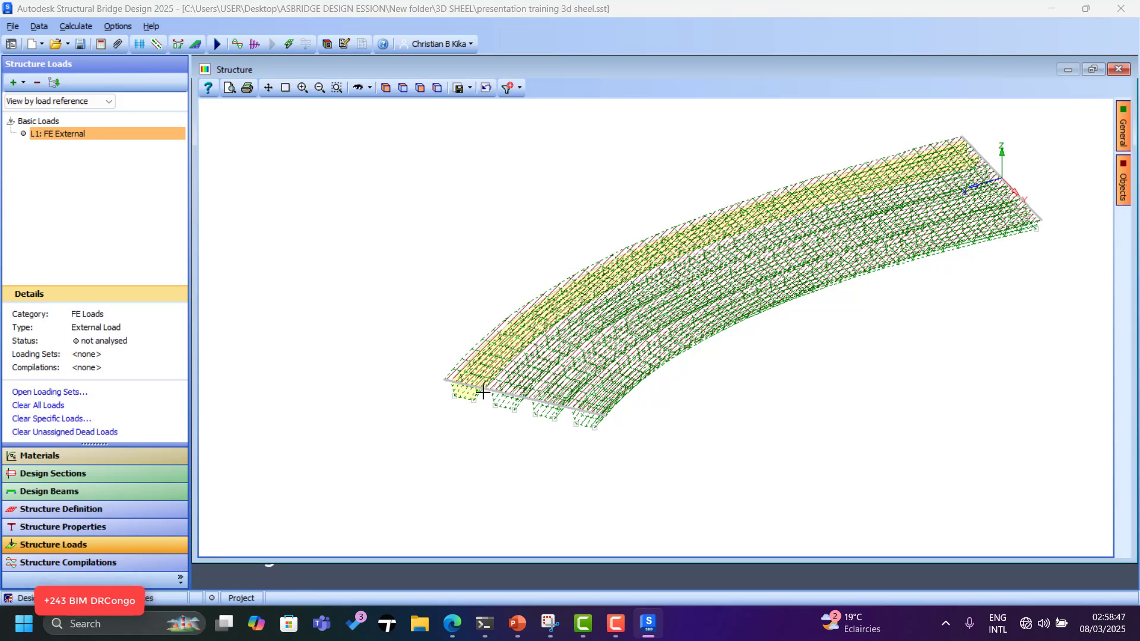
{"action": "scroll", "coordinate": [483, 393], "scroll_direction": "up", "scroll_amount": 4}
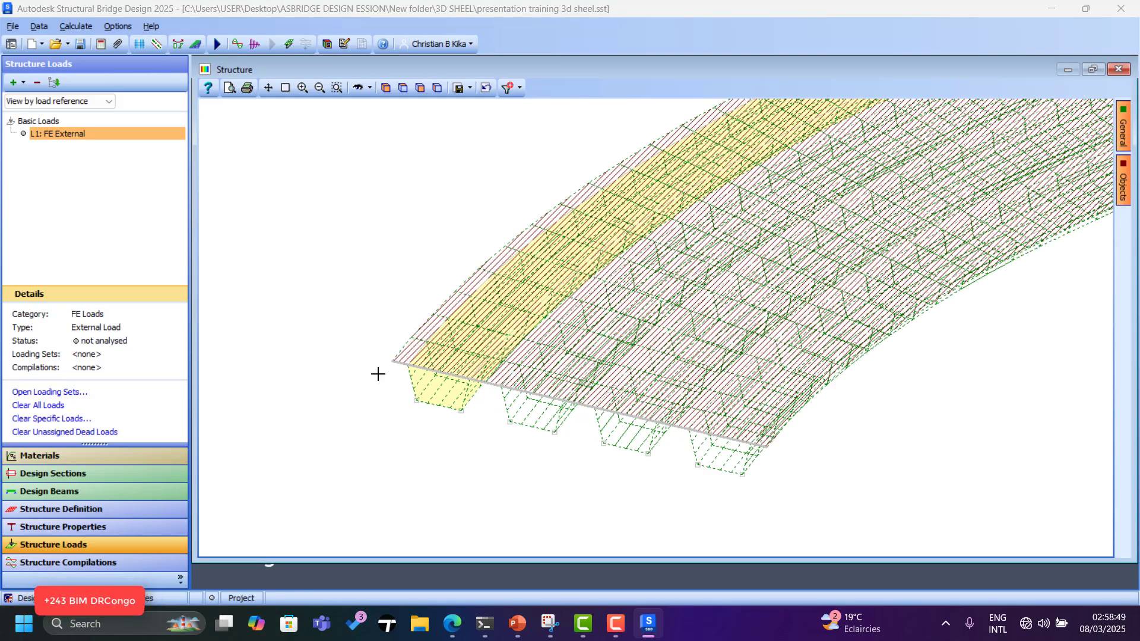
{"action": "scroll", "coordinate": [377, 374], "scroll_direction": "down", "scroll_amount": 3}
Restore the previous whole-deck selection and bring up the add-load list.
{"action": "left_click", "coordinate": [520, 87]}
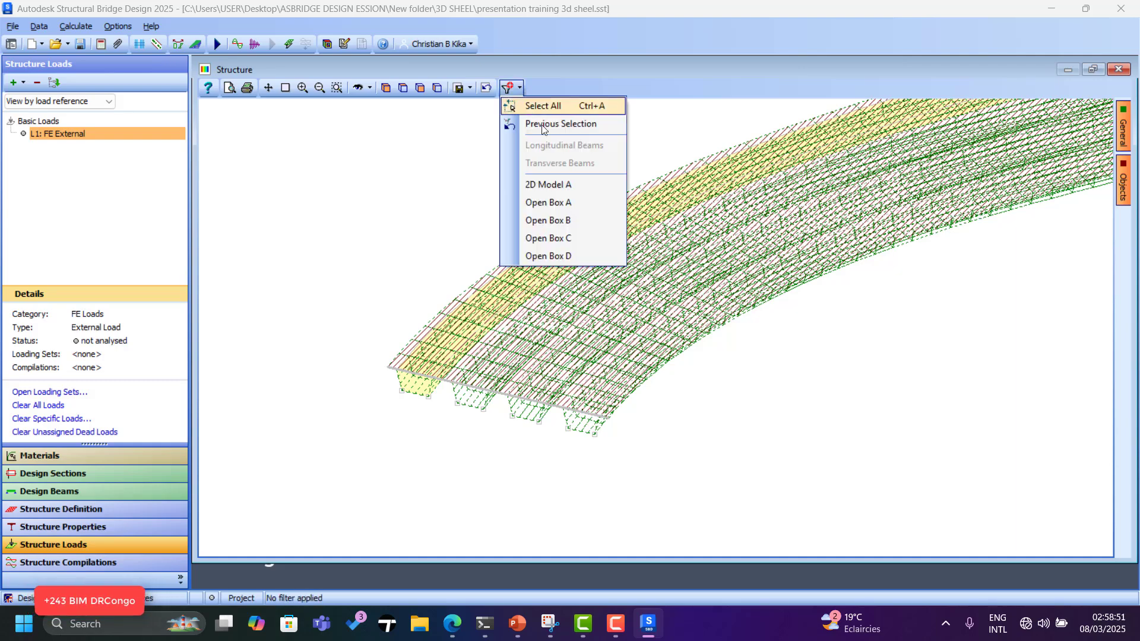
{"action": "left_click", "coordinate": [542, 127]}
{"action": "scroll", "coordinate": [387, 416], "scroll_direction": "down", "scroll_amount": 3}
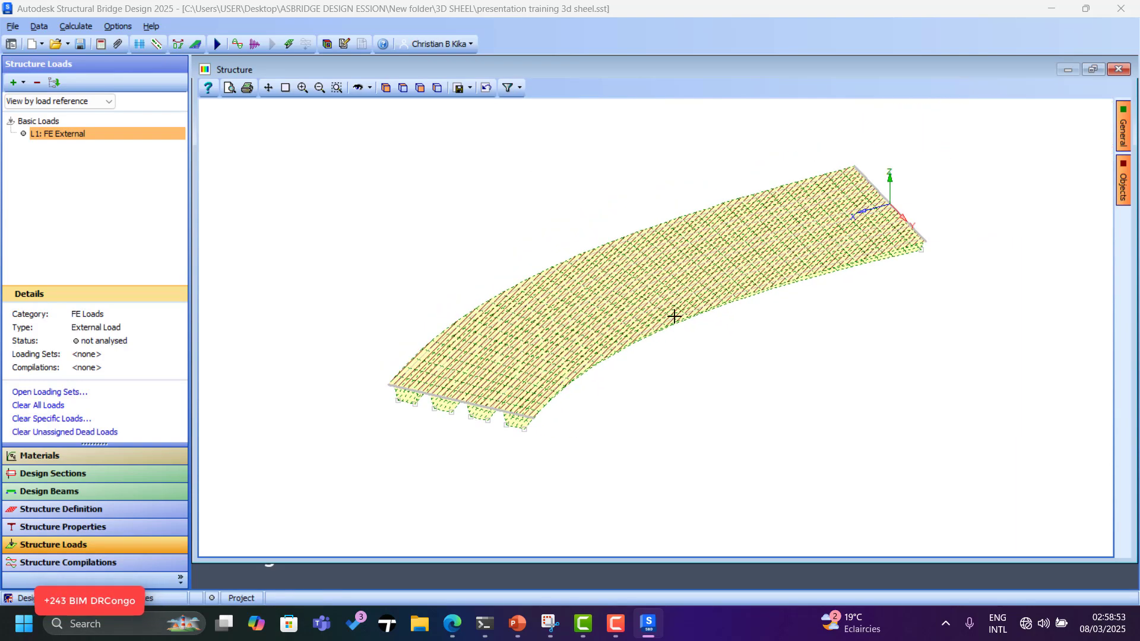
{"action": "scroll", "coordinate": [423, 297], "scroll_direction": "up", "scroll_amount": 2}
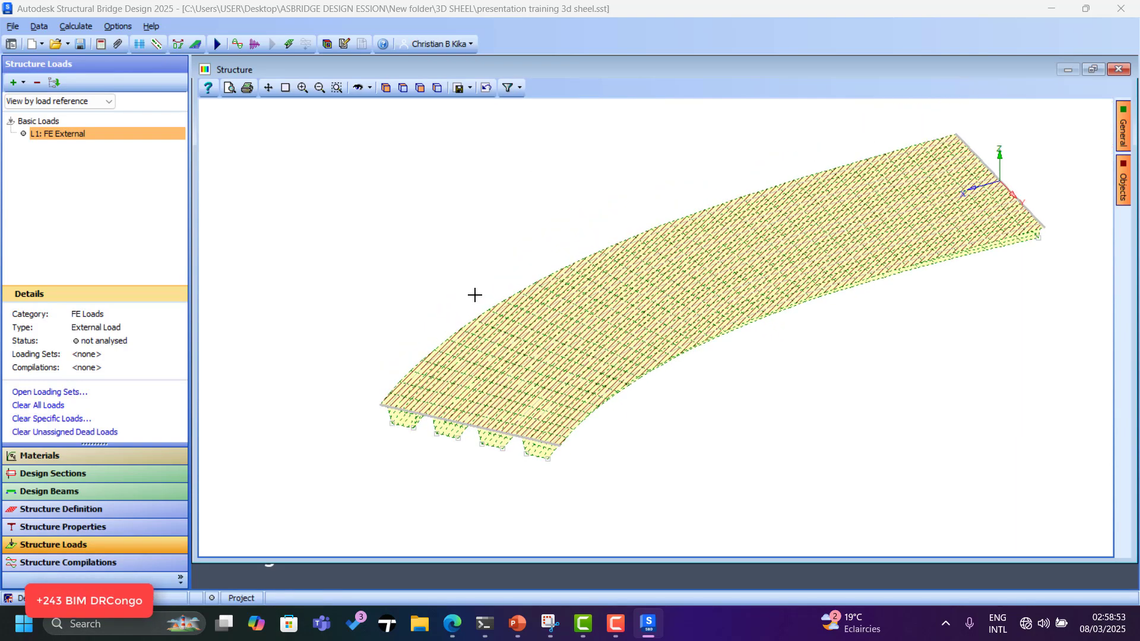
{"action": "left_click", "coordinate": [23, 83]}
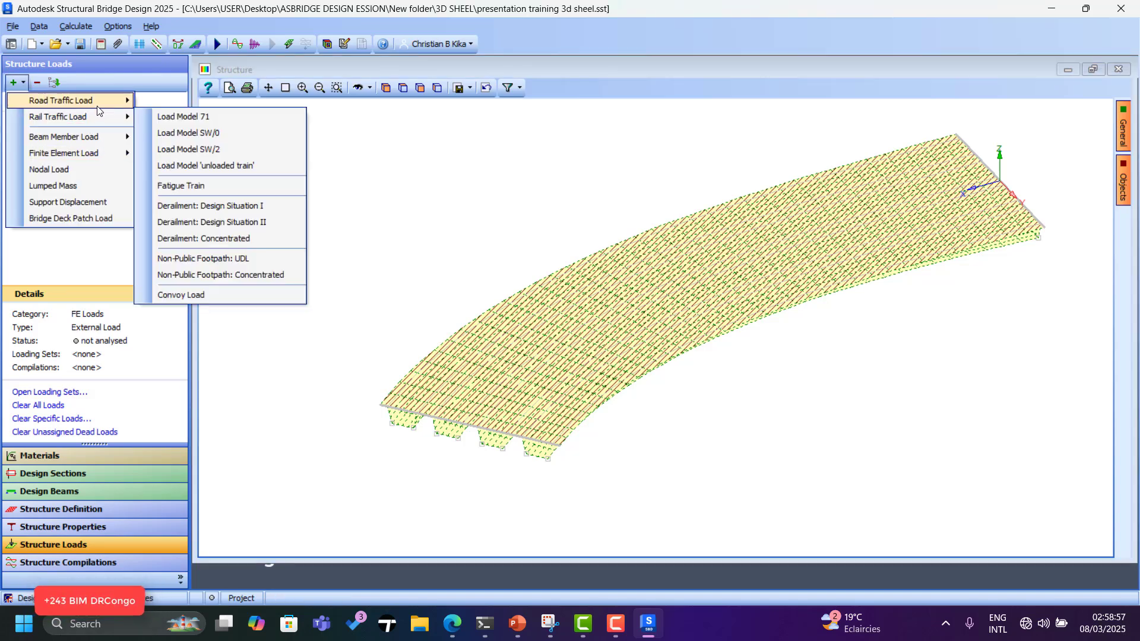
Add an FE Temperature load with a -15° row 1 applied to the whole deck.
{"action": "mouse_move", "coordinate": [98, 152]}
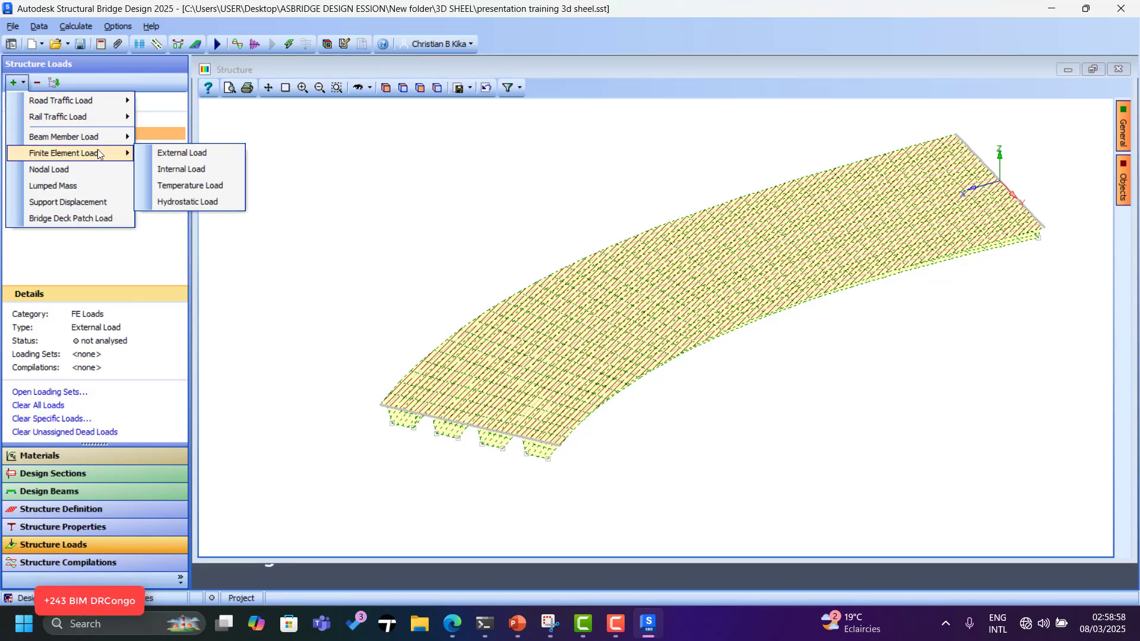
{"action": "left_click", "coordinate": [196, 186]}
{"action": "left_click", "coordinate": [396, 421]}
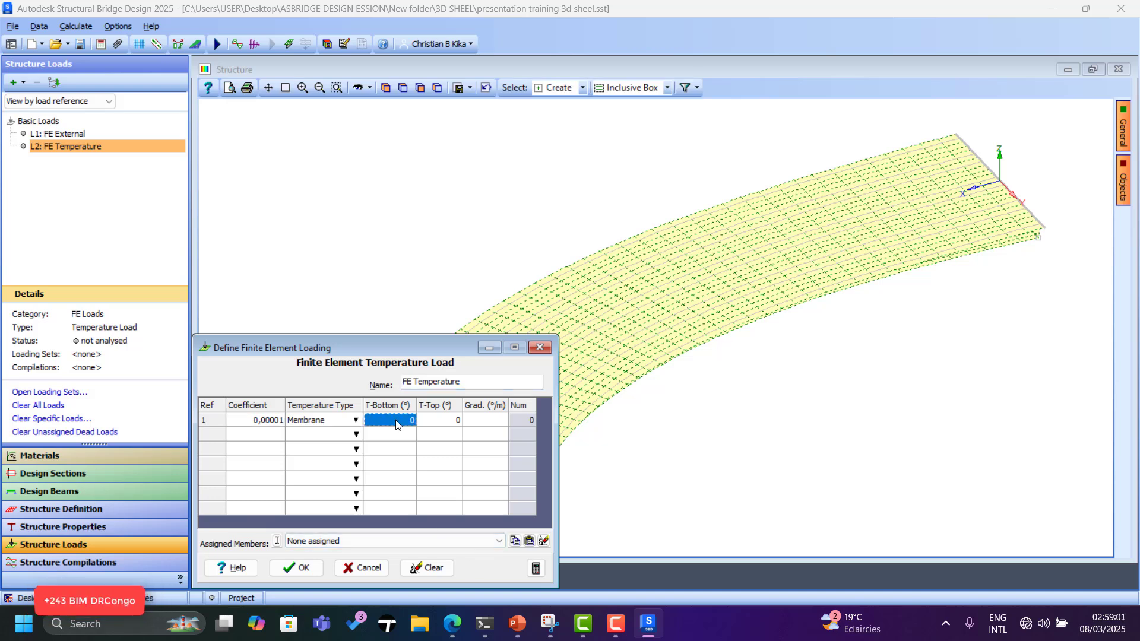
{"action": "type", "text": "-"}
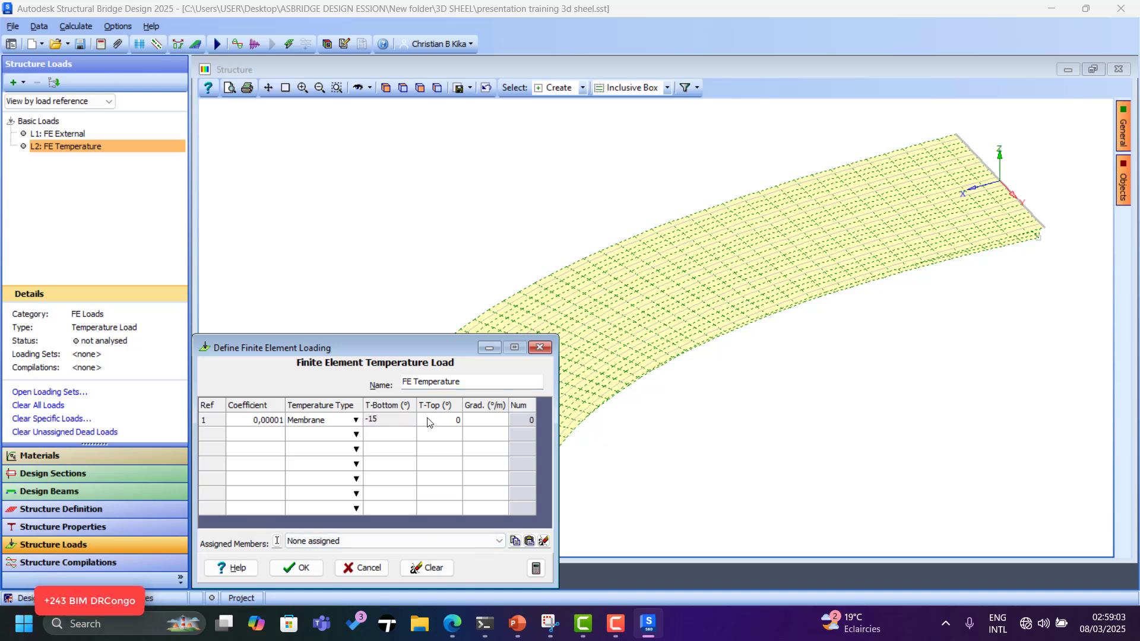
{"action": "type", "text": "15"}
{"action": "left_click", "coordinate": [428, 421]}
{"action": "scroll", "coordinate": [924, 234], "scroll_direction": "down", "scroll_amount": 2}
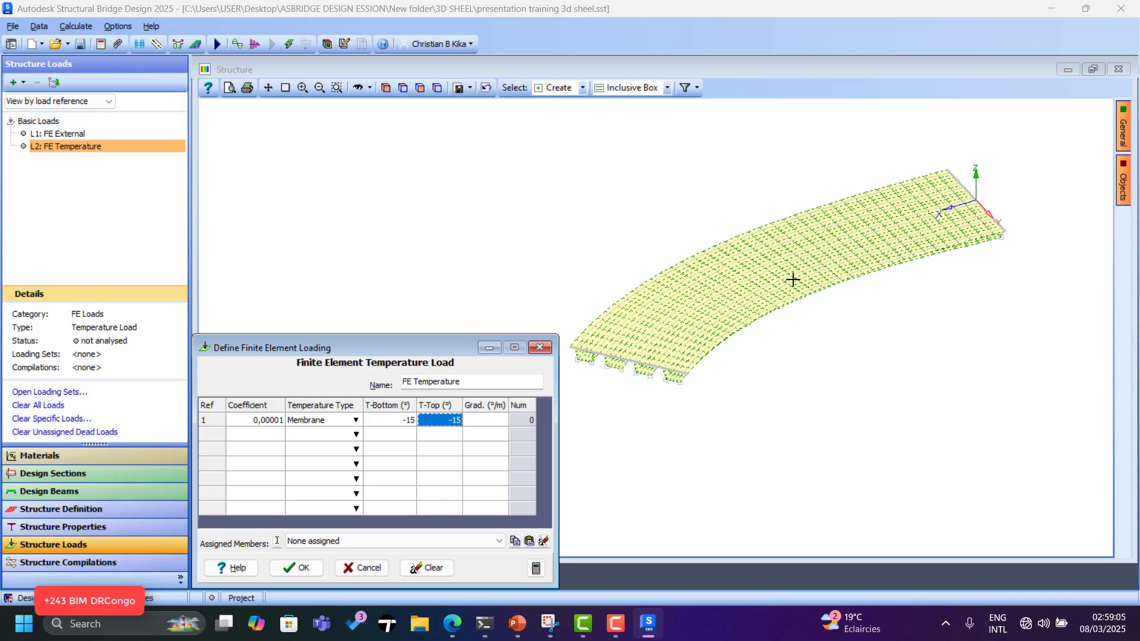
{"action": "scroll", "coordinate": [944, 222], "scroll_direction": "down", "scroll_amount": 3}
{"action": "scroll", "coordinate": [903, 234], "scroll_direction": "up", "scroll_amount": 3}
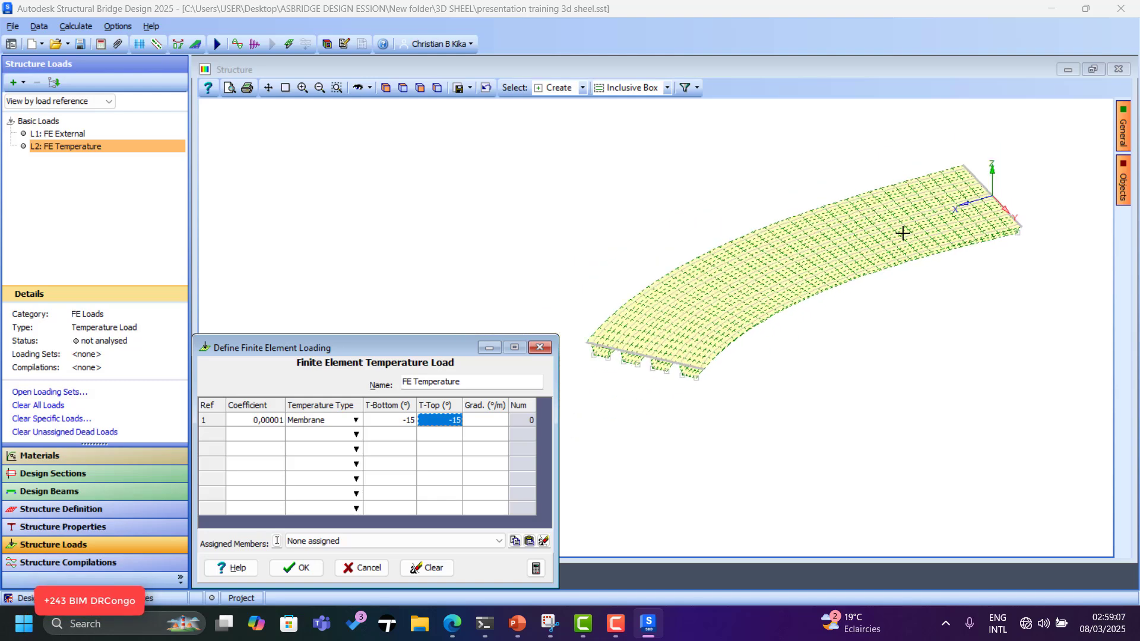
{"action": "scroll", "coordinate": [778, 238], "scroll_direction": "down", "scroll_amount": 2}
{"action": "left_click_drag", "start_coordinate": [587, 163], "coordinate": [1017, 408]}
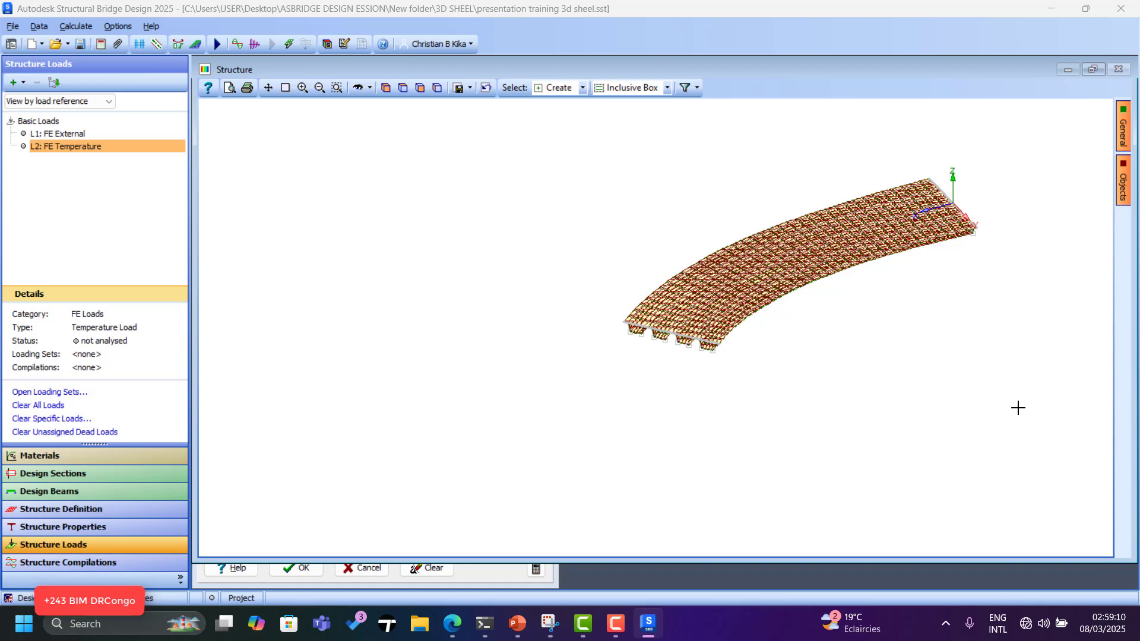
{"action": "left_click", "coordinate": [493, 588]}
Add a 10° row 2 on the whole deck and confirm the temperature load.
{"action": "left_click", "coordinate": [403, 438]}
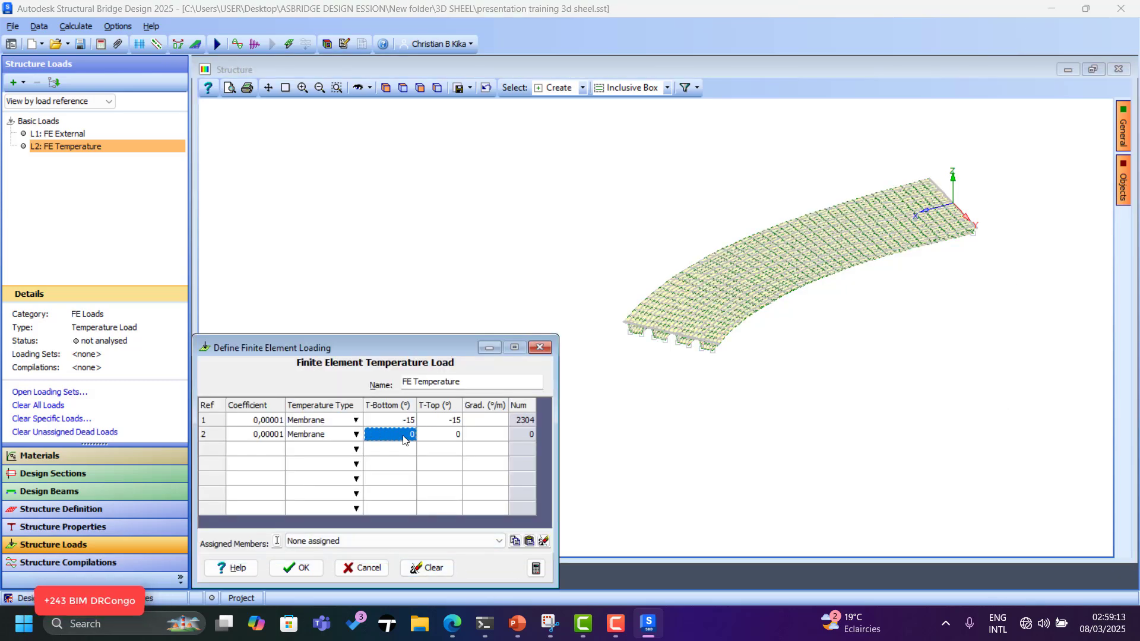
{"action": "type", "text": "10"}
{"action": "scroll", "coordinate": [909, 269], "scroll_direction": "down", "scroll_amount": 1}
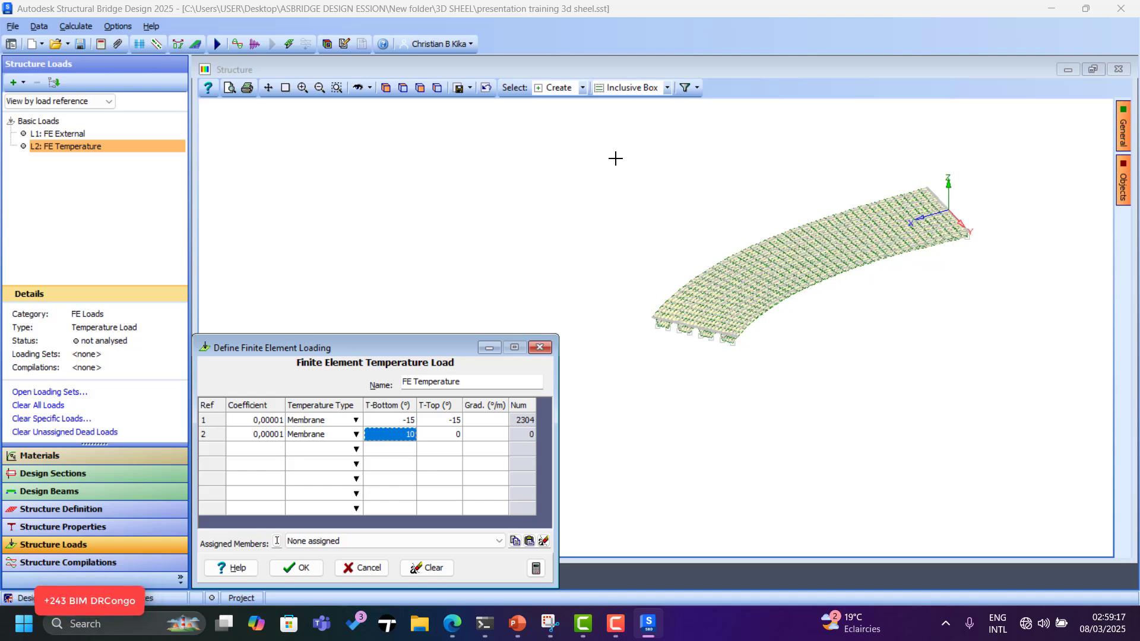
{"action": "left_click_drag", "start_coordinate": [605, 149], "coordinate": [1005, 398]}
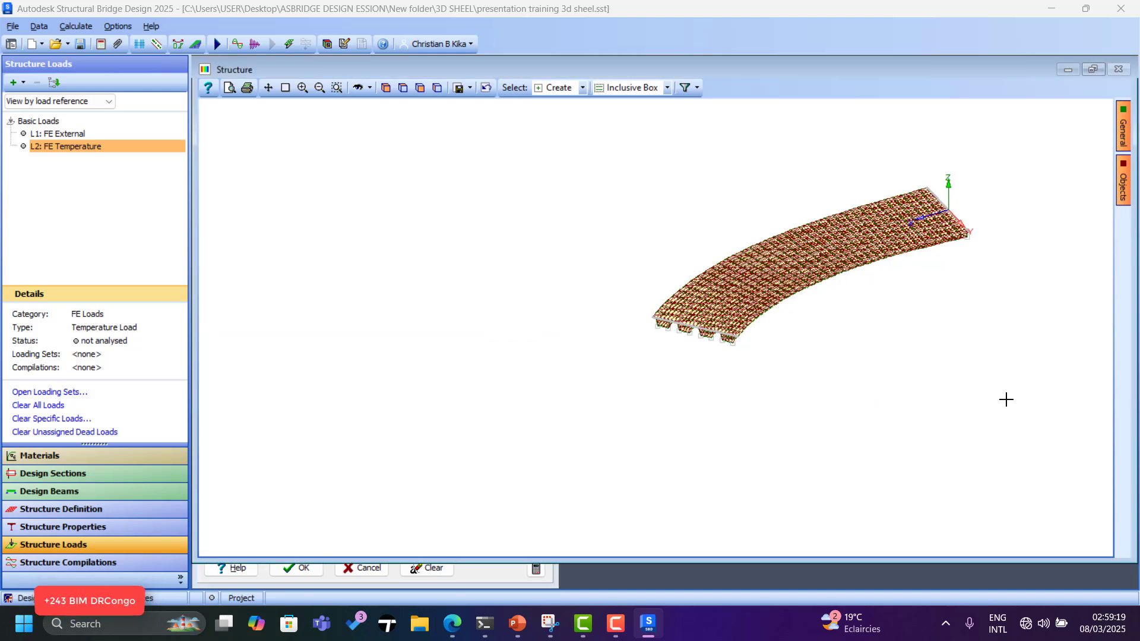
{"action": "left_click", "coordinate": [489, 576]}
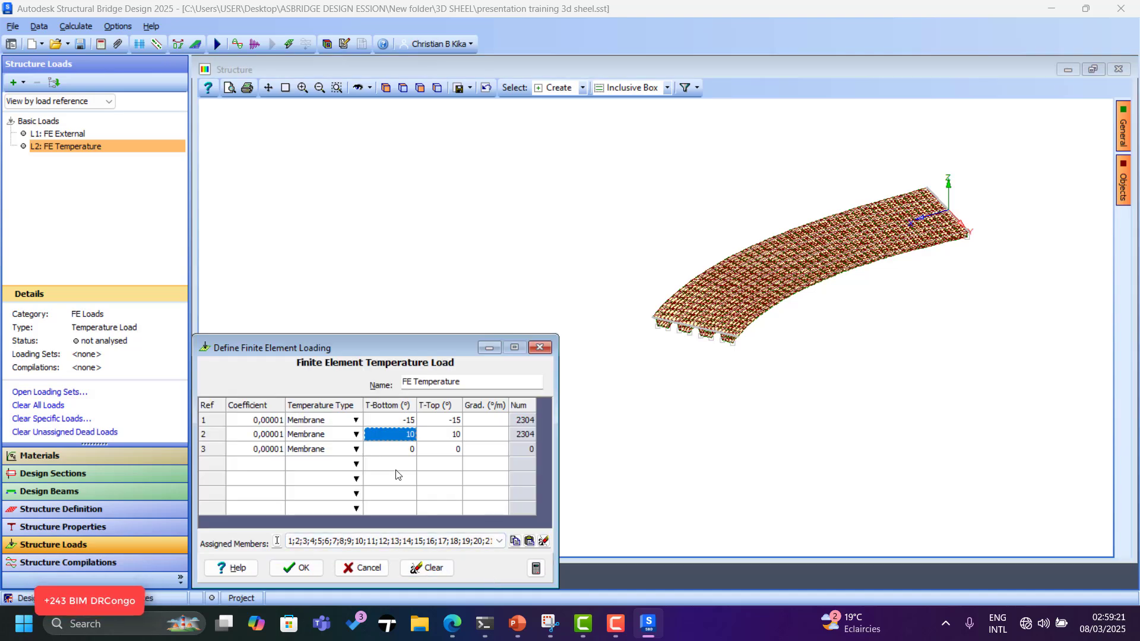
{"action": "left_click", "coordinate": [394, 449]}
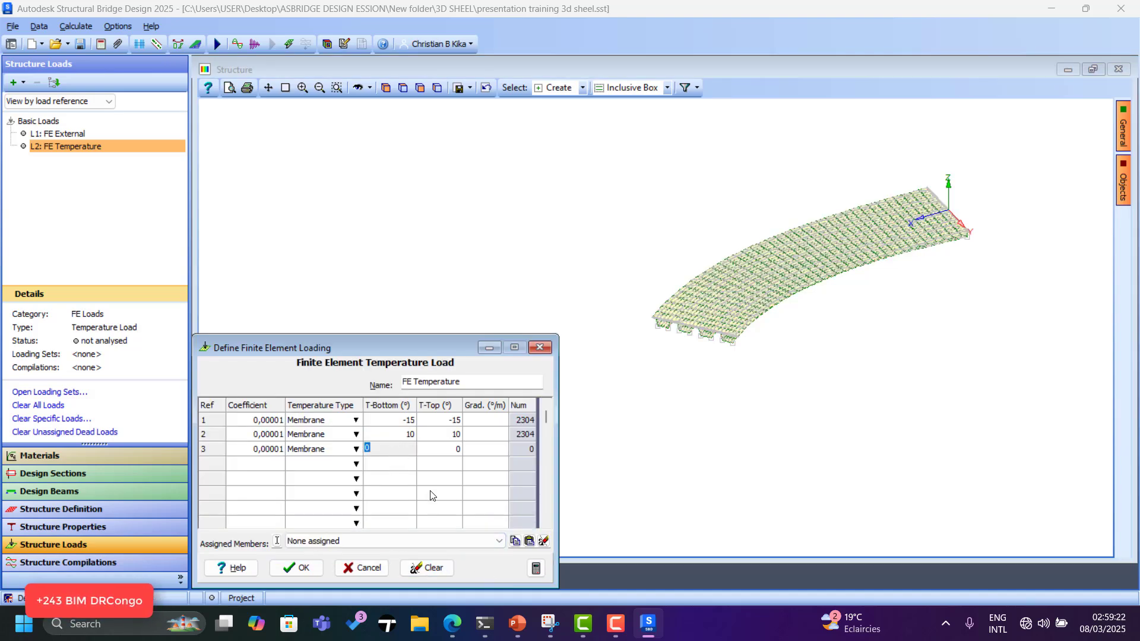
{"action": "left_click", "coordinate": [405, 435]}
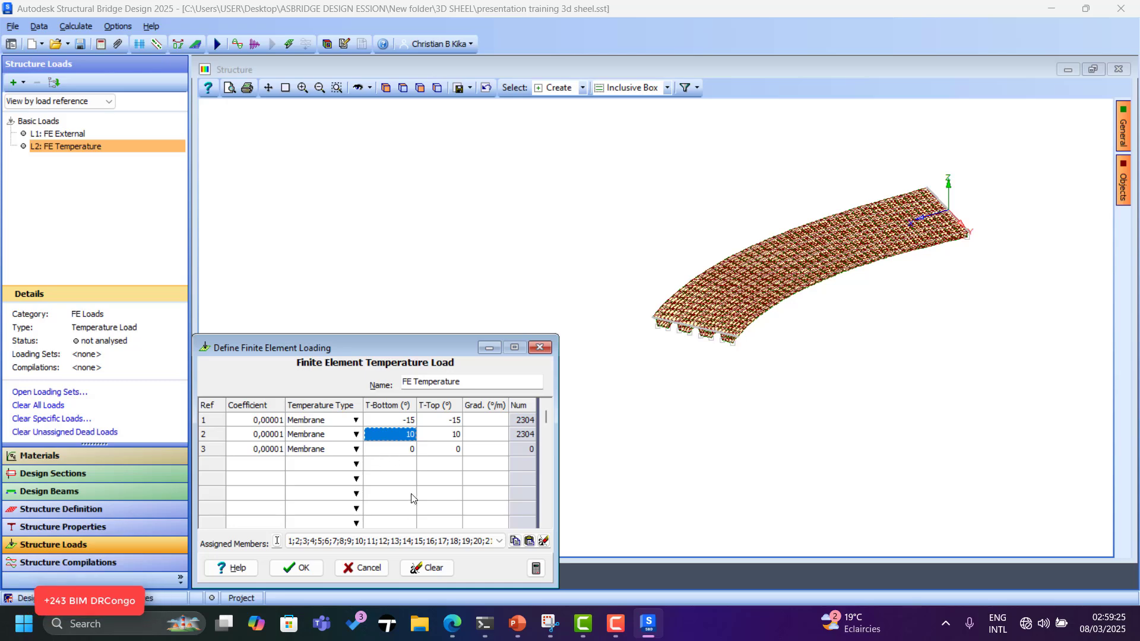
{"action": "left_click", "coordinate": [315, 569]}
{"action": "scroll", "coordinate": [812, 270], "scroll_direction": "up", "scroll_amount": 5}
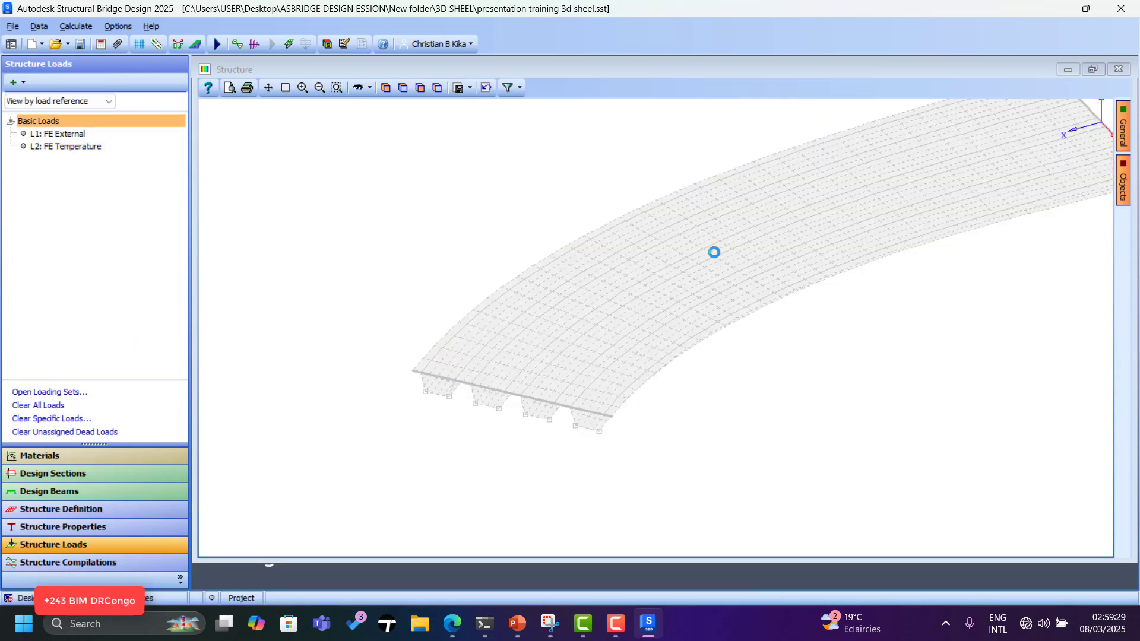
Create a GR1A road traffic compilation in Structure Compilations.
{"action": "left_click", "coordinate": [73, 562]}
{"action": "left_click", "coordinate": [24, 82]}
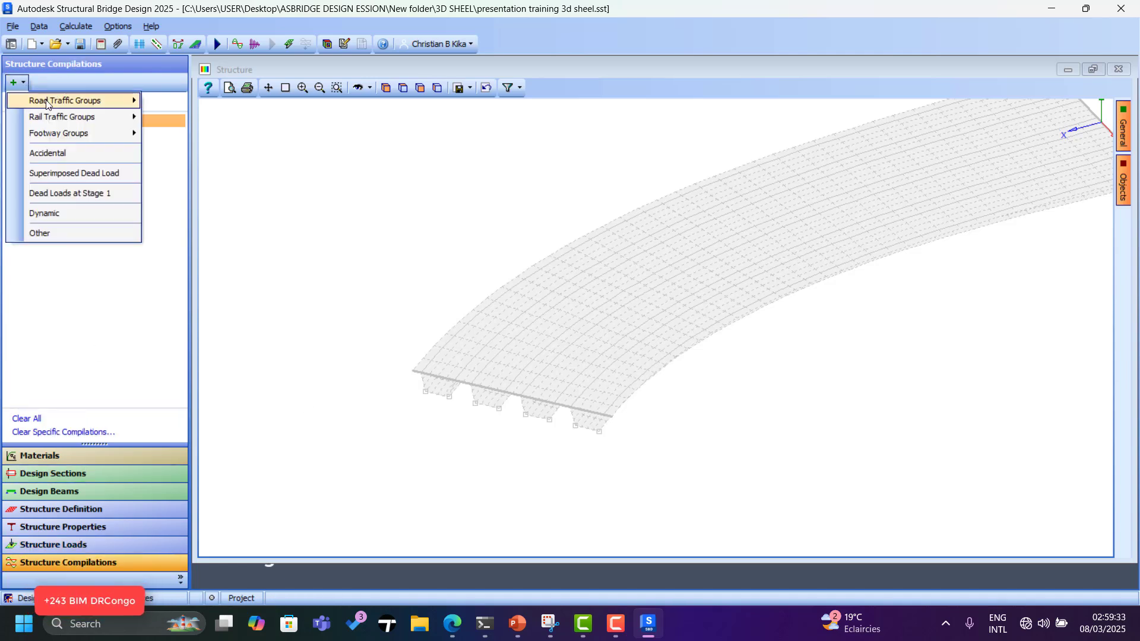
{"action": "mouse_move", "coordinate": [77, 100]}
{"action": "left_click", "coordinate": [172, 100]}
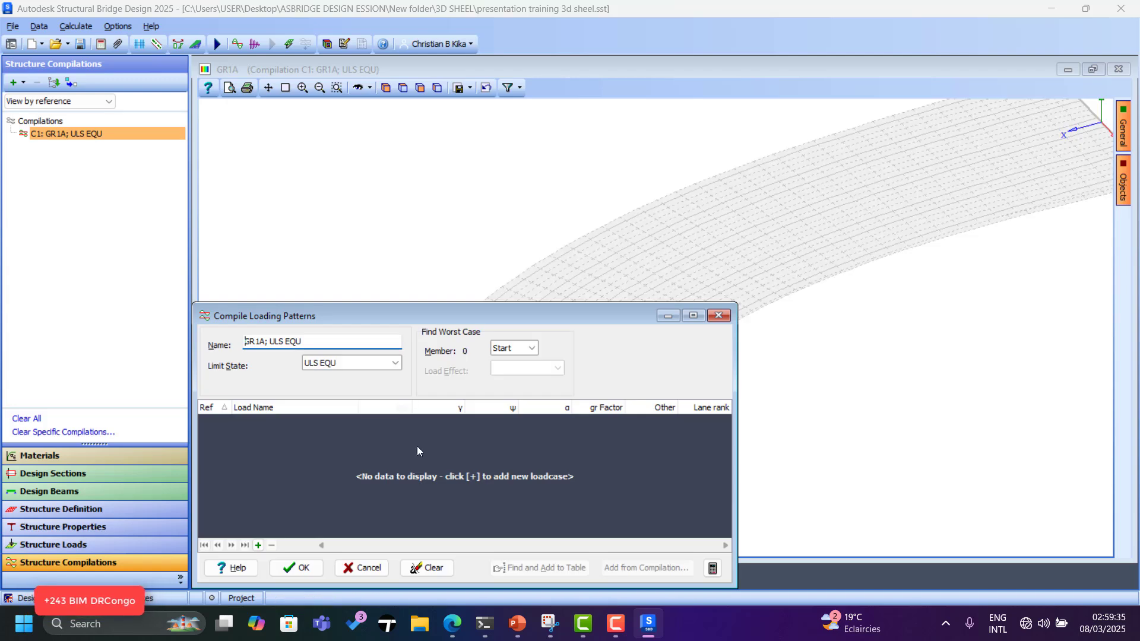
Add rows for FE External and FE Temperature, then confirm the GR1A compilation.
{"action": "left_click", "coordinate": [259, 545]}
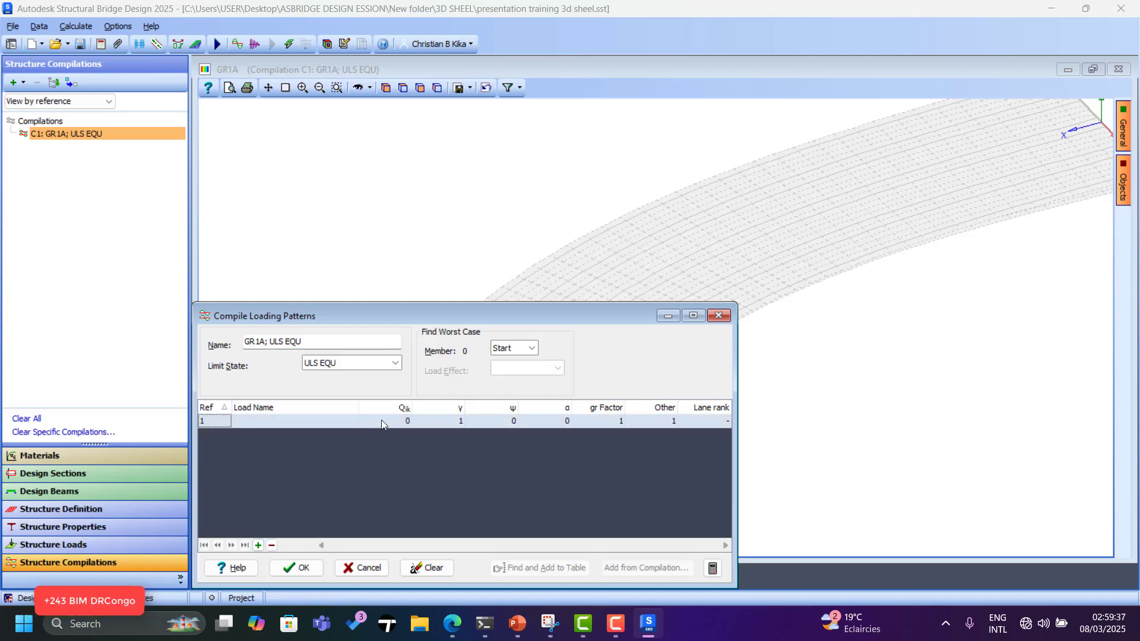
{"action": "left_click", "coordinate": [355, 420]}
{"action": "left_click", "coordinate": [351, 420]}
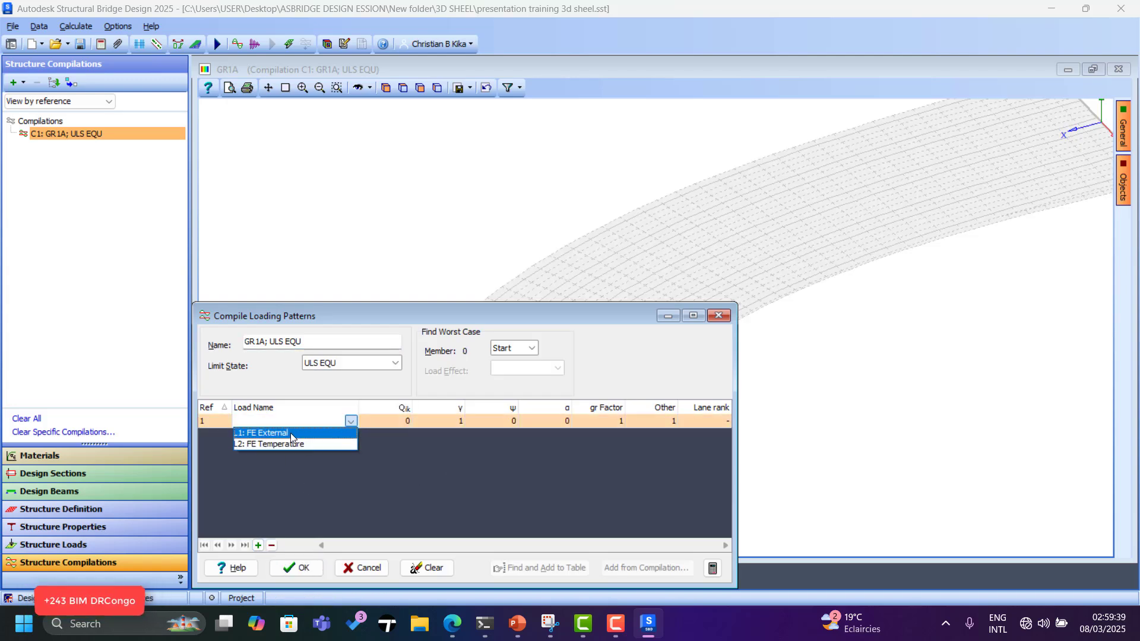
{"action": "left_click", "coordinate": [290, 433]}
{"action": "left_click", "coordinate": [264, 545]}
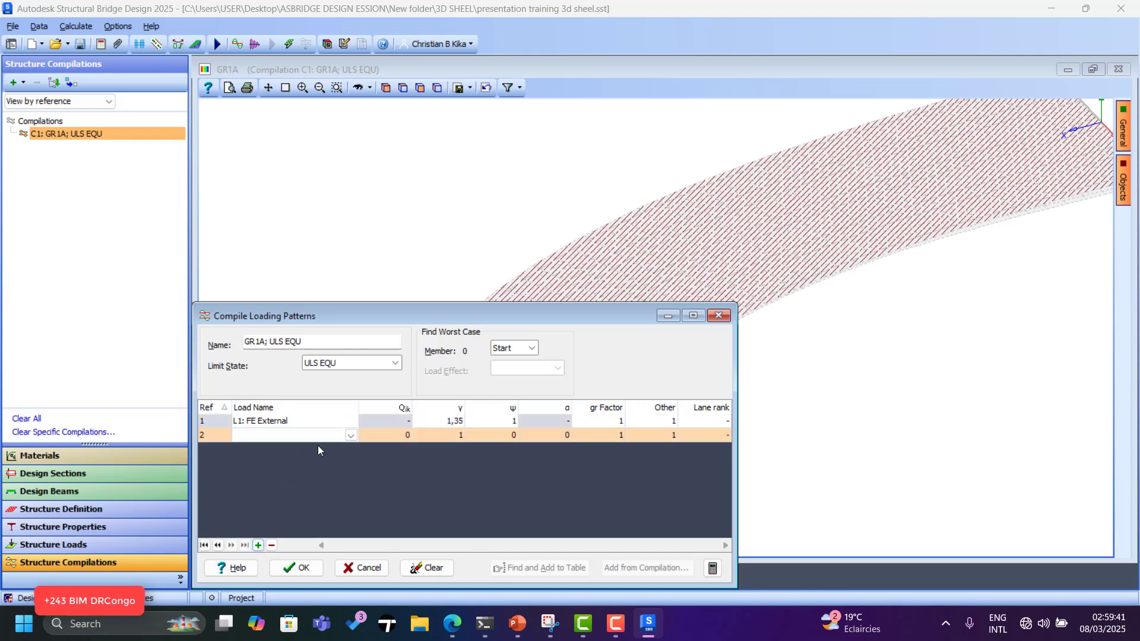
{"action": "left_click", "coordinate": [350, 436]}
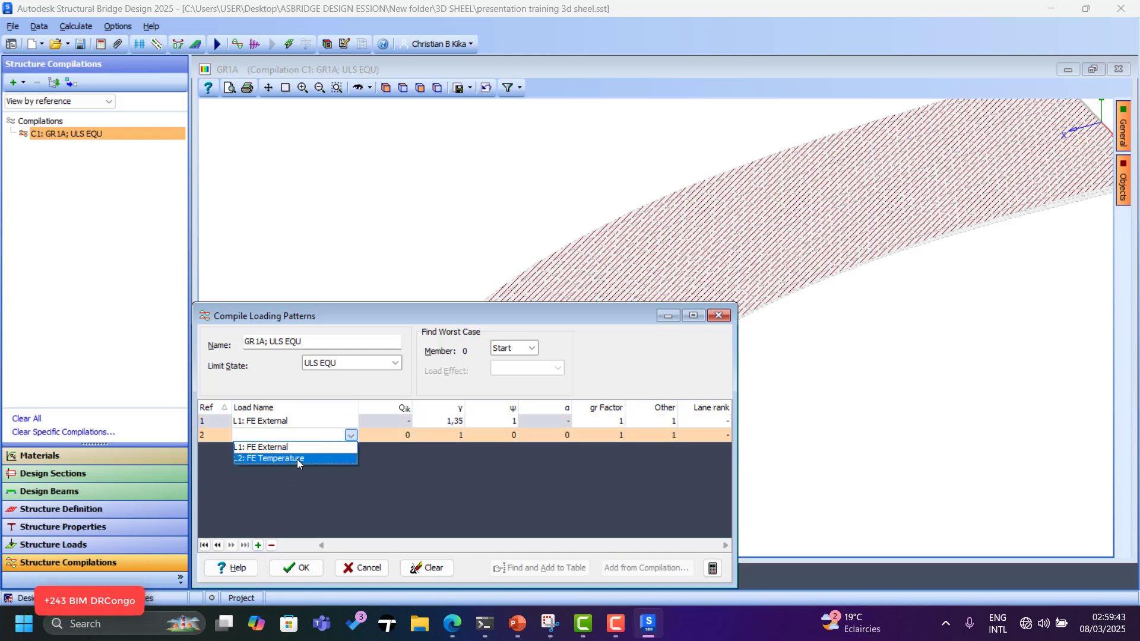
{"action": "left_click", "coordinate": [294, 461]}
{"action": "left_click", "coordinate": [294, 569]}
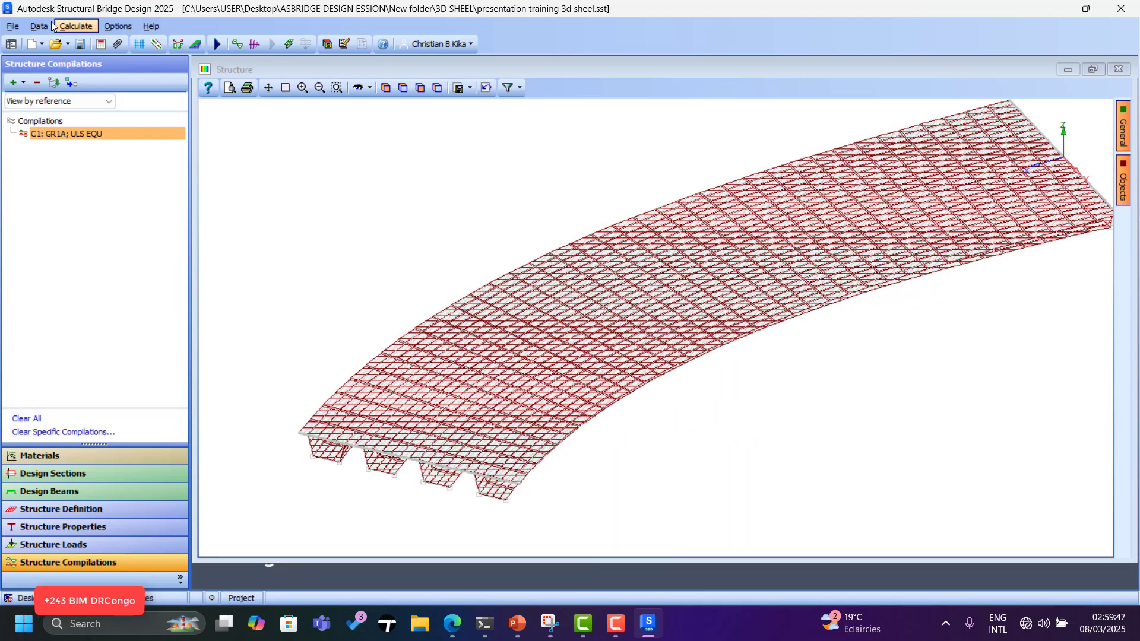
{"action": "left_click", "coordinate": [73, 45]}
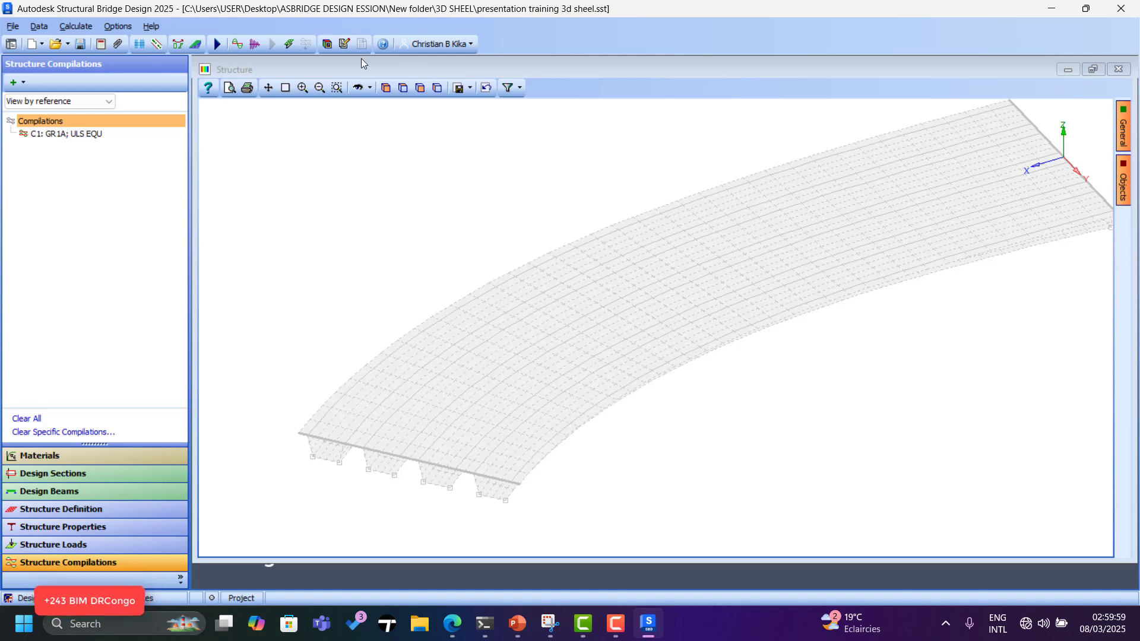
Switch to user-defined memory with 500 Mb database and 500 Mb core memory.
{"action": "left_click", "coordinate": [117, 26]}
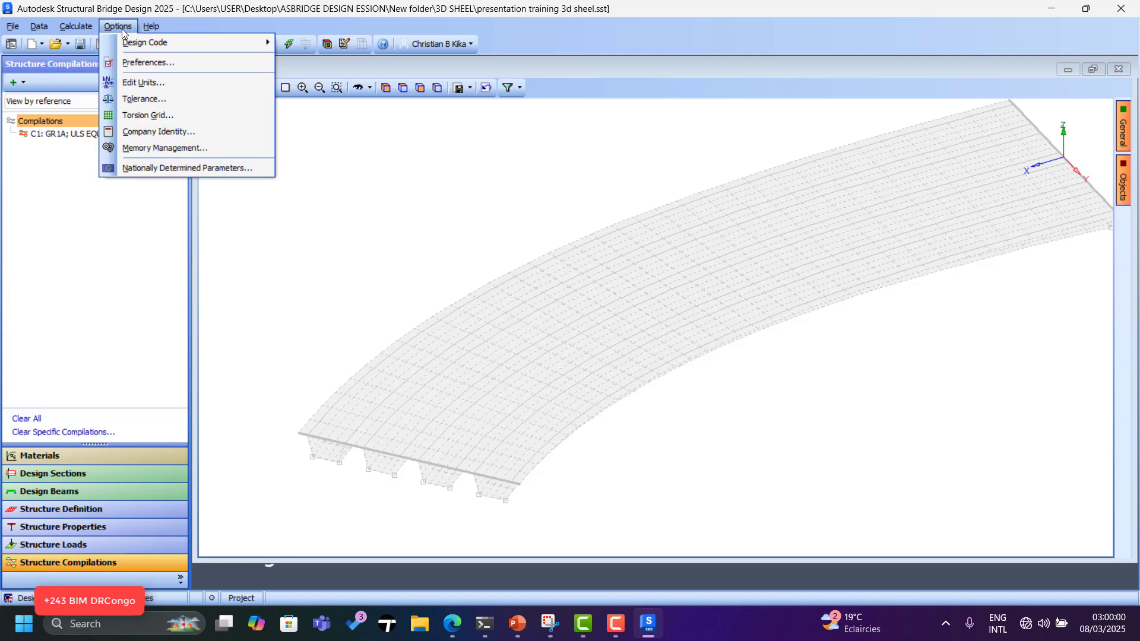
{"action": "left_click", "coordinate": [194, 149]}
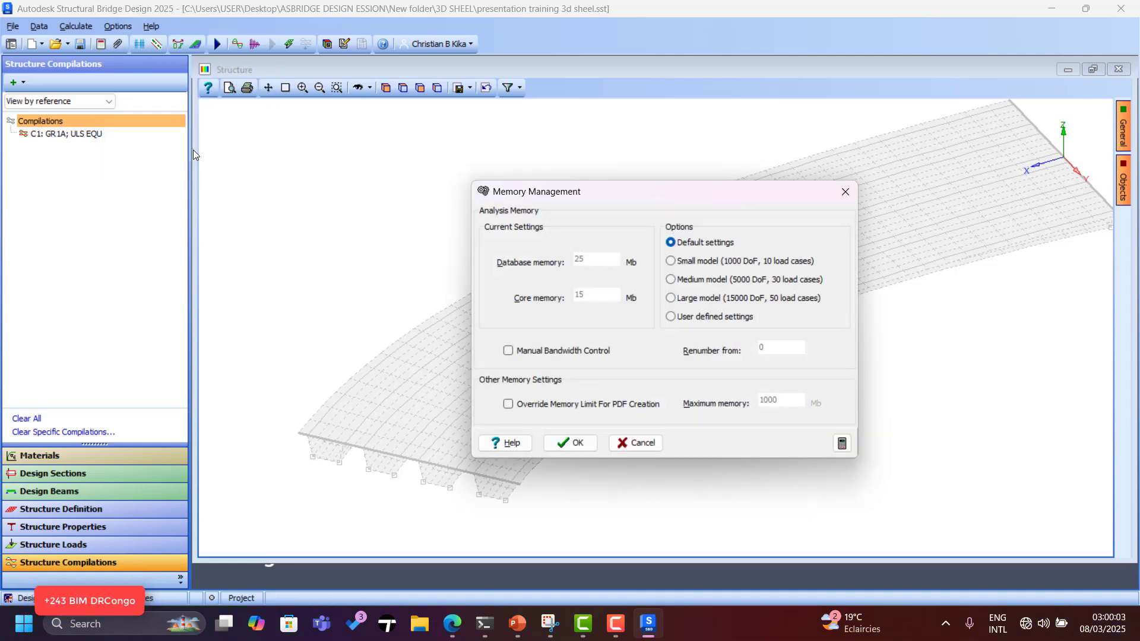
{"action": "left_click", "coordinate": [671, 318]}
{"action": "left_click_drag", "start_coordinate": [603, 254], "coordinate": [543, 253]}
{"action": "left_click_drag", "start_coordinate": [595, 290], "coordinate": [484, 280]}
{"action": "type", "text": "500"}
{"action": "left_click", "coordinate": [575, 443]}
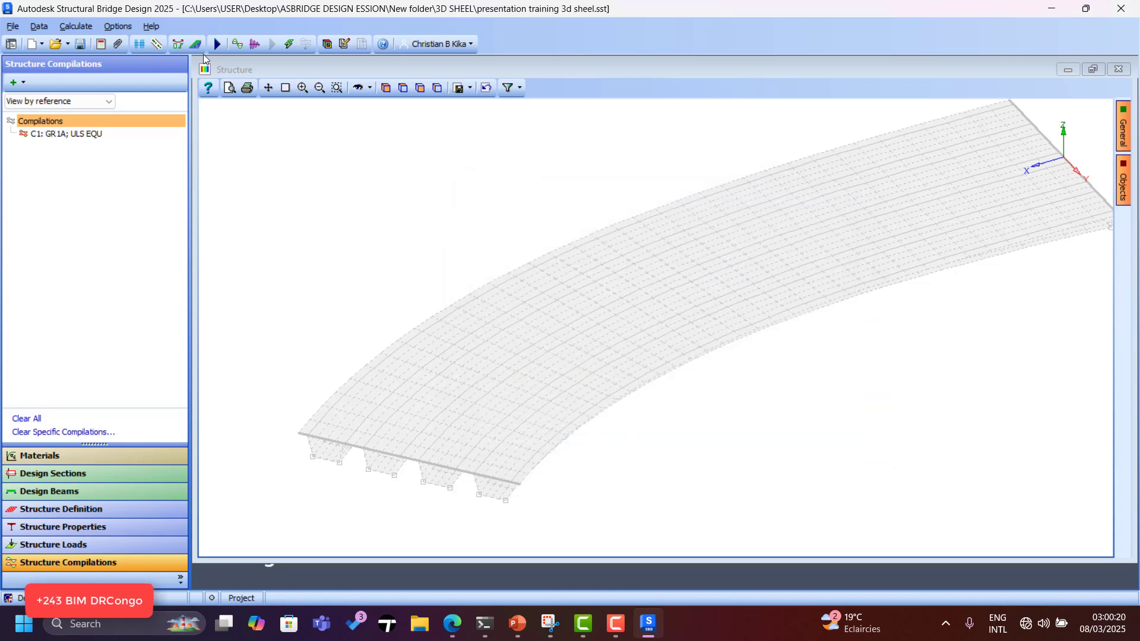
{"action": "left_click", "coordinate": [118, 26]}
Enter 50 torsion grid divisions for both Y and Z directions.
{"action": "left_click", "coordinate": [148, 115]}
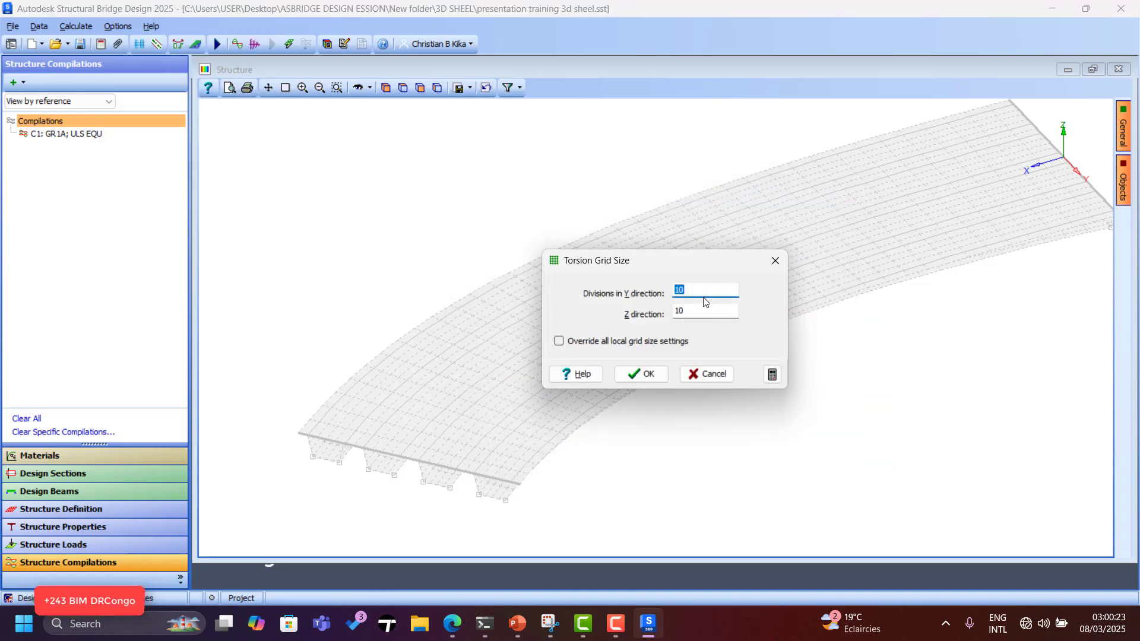
{"action": "type", "text": "50"}
{"action": "key", "text": "Tab"}
{"action": "type", "text": "50"}
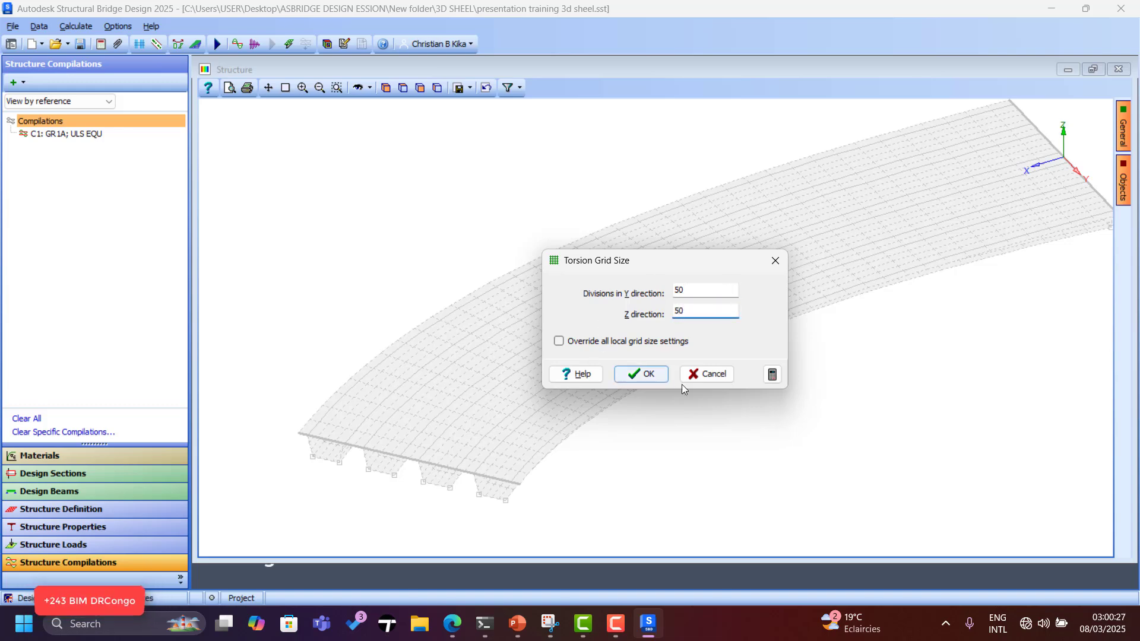
{"action": "left_click", "coordinate": [641, 373]}
{"action": "scroll", "coordinate": [422, 460], "scroll_direction": "up", "scroll_amount": 3}
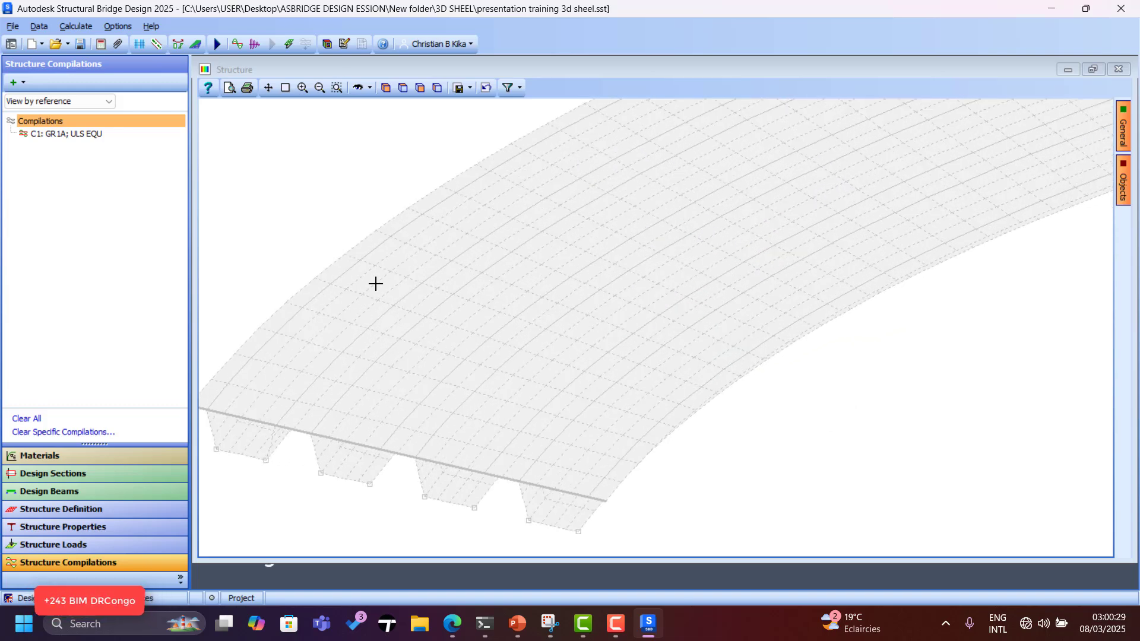
{"action": "scroll", "coordinate": [375, 283], "scroll_direction": "down", "scroll_amount": 3}
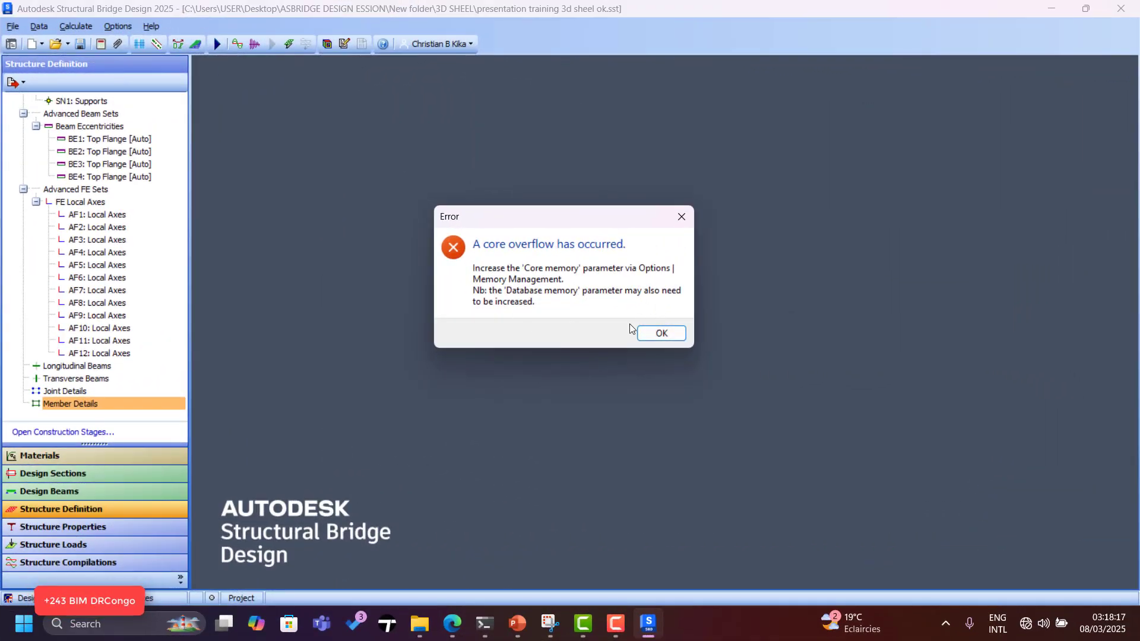
Dismiss the core overflow error and re-enter 500 Mb database and core memory.
{"action": "left_click", "coordinate": [646, 335]}
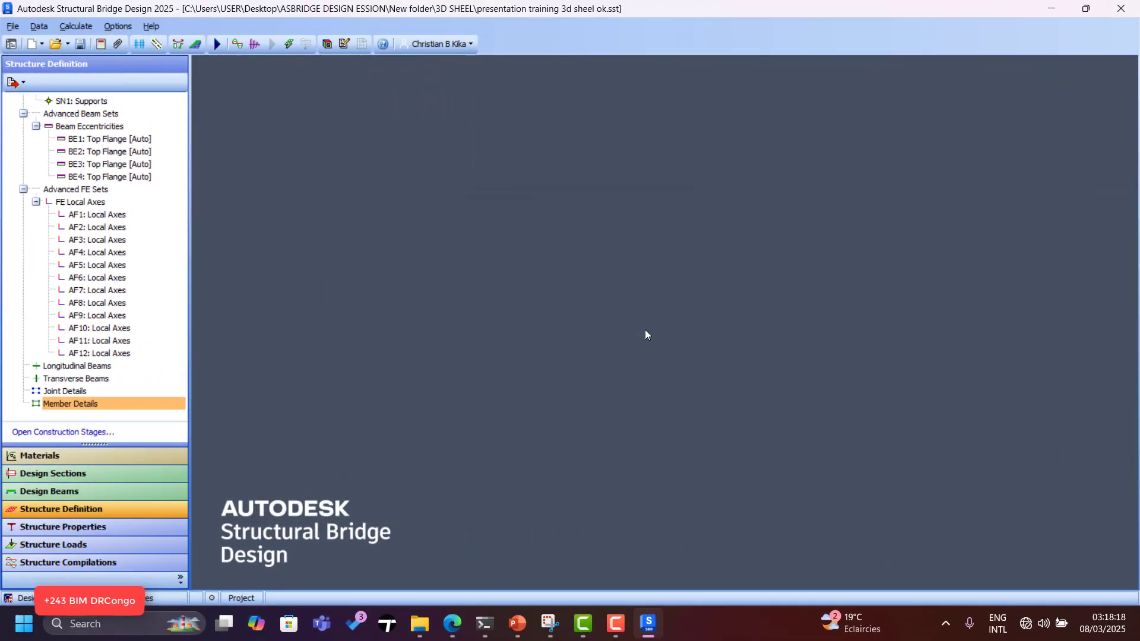
{"action": "left_click", "coordinate": [117, 26]}
{"action": "left_click", "coordinate": [171, 149]}
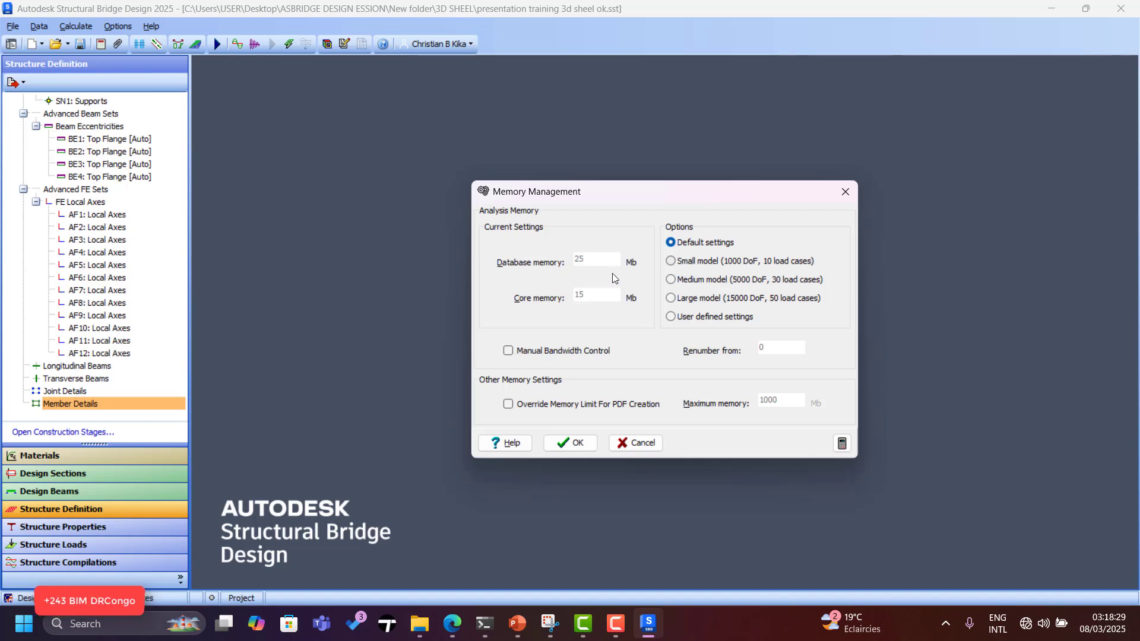
{"action": "left_click", "coordinate": [671, 317]}
{"action": "left_click_drag", "start_coordinate": [596, 266], "coordinate": [526, 255]}
{"action": "type", "text": "500"}
{"action": "left_click_drag", "start_coordinate": [617, 297], "coordinate": [541, 297]}
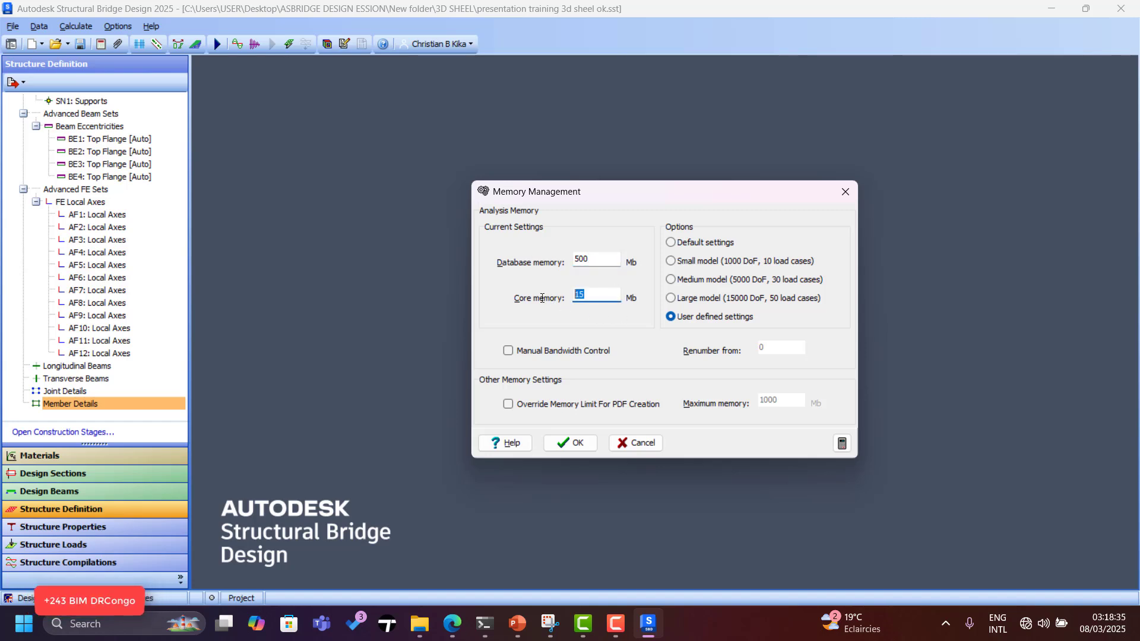
{"action": "type", "text": "500"}
{"action": "left_click", "coordinate": [576, 443]}
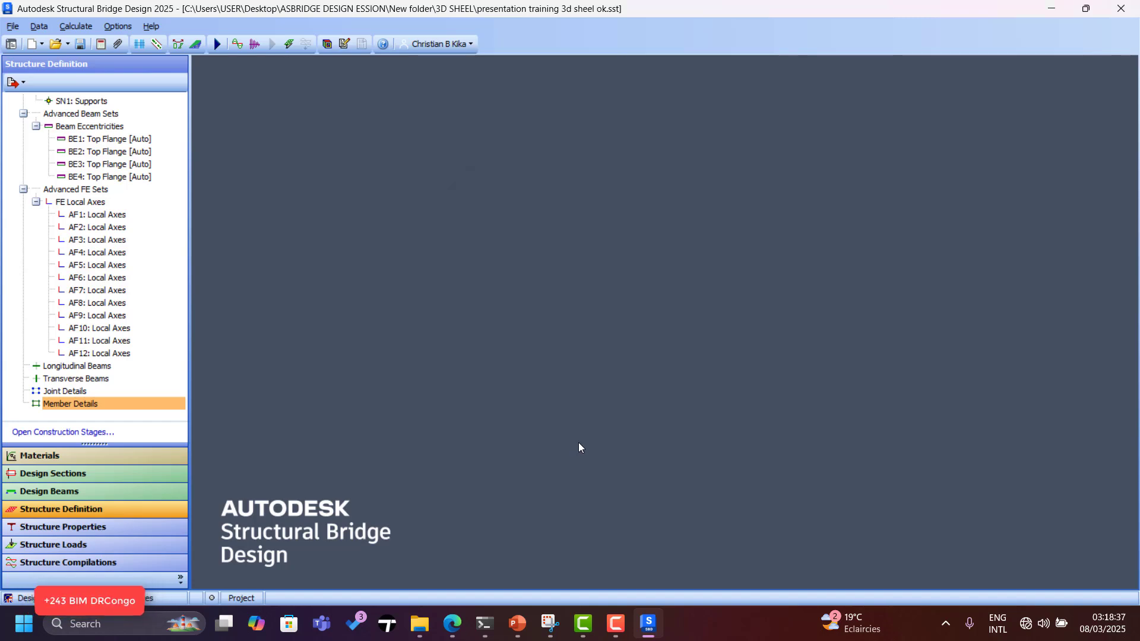
Run the analysis, raise database memory to 800 Mb after the overflow, and rerun.
{"action": "left_click", "coordinate": [217, 45]}
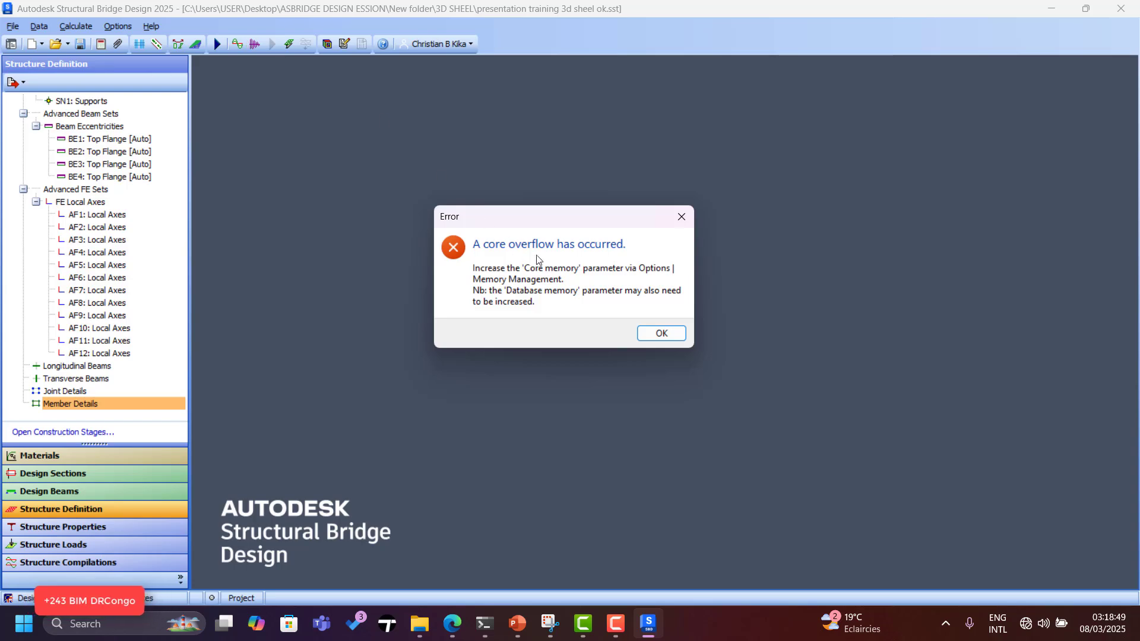
{"action": "left_click", "coordinate": [657, 336]}
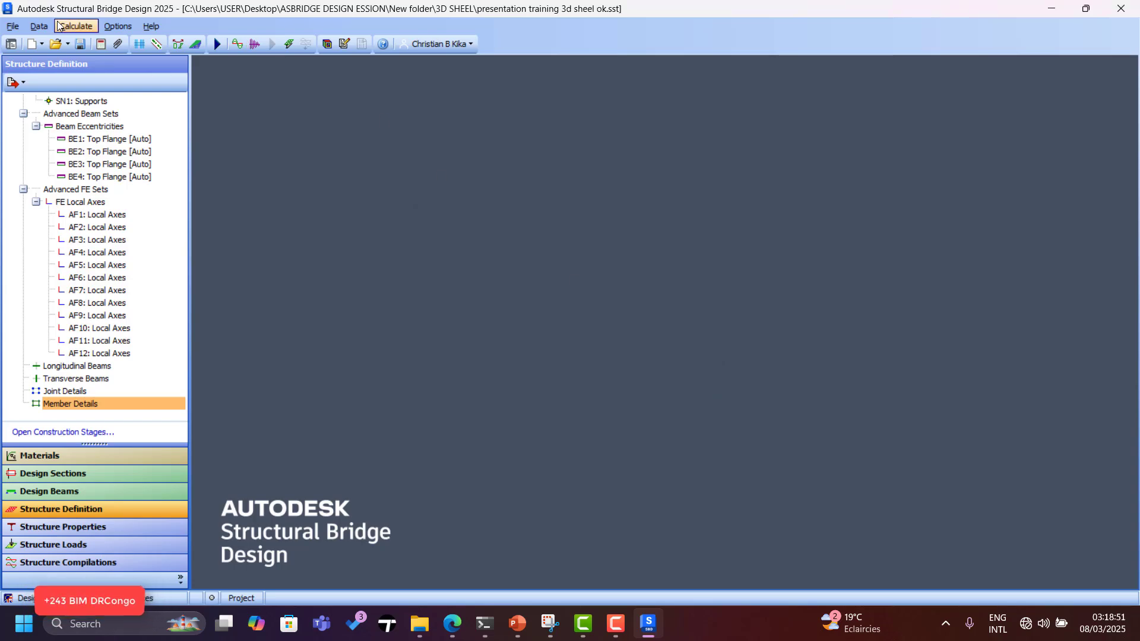
{"action": "left_click", "coordinate": [118, 26]}
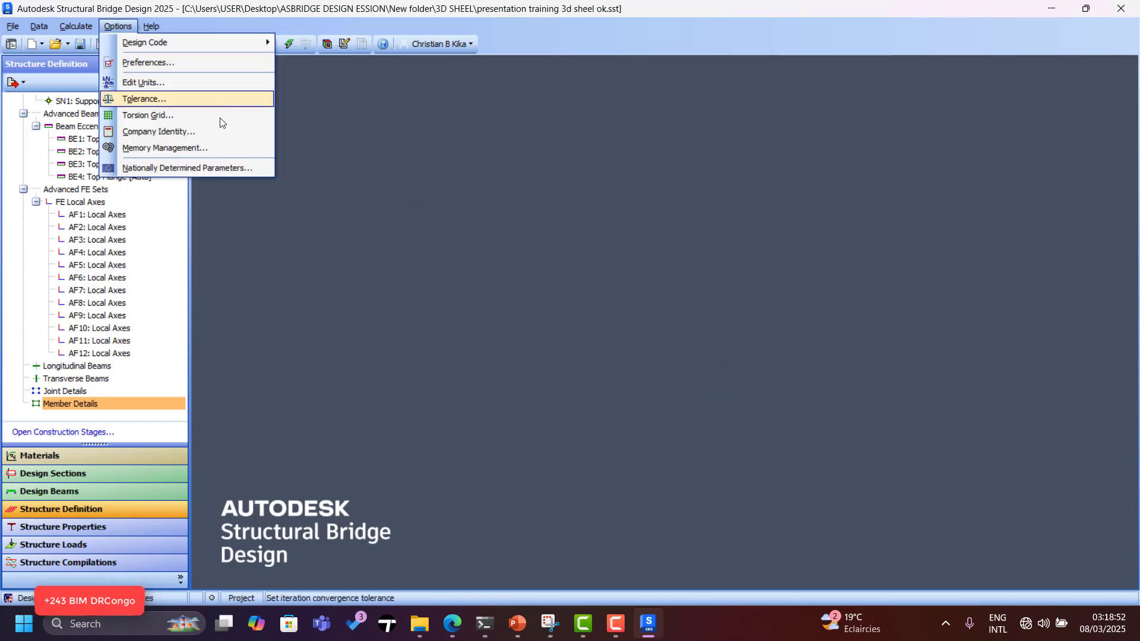
{"action": "left_click", "coordinate": [167, 147]}
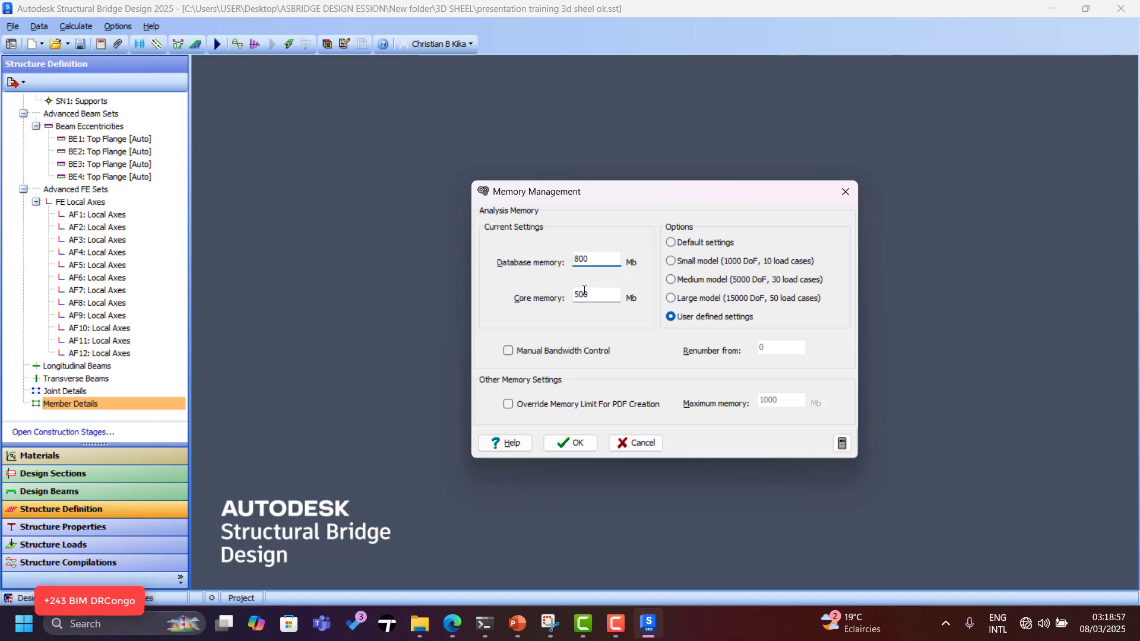
{"action": "double_click", "coordinate": [584, 290]}
{"action": "type", "text": "8"}
{"action": "left_click", "coordinate": [564, 442]}
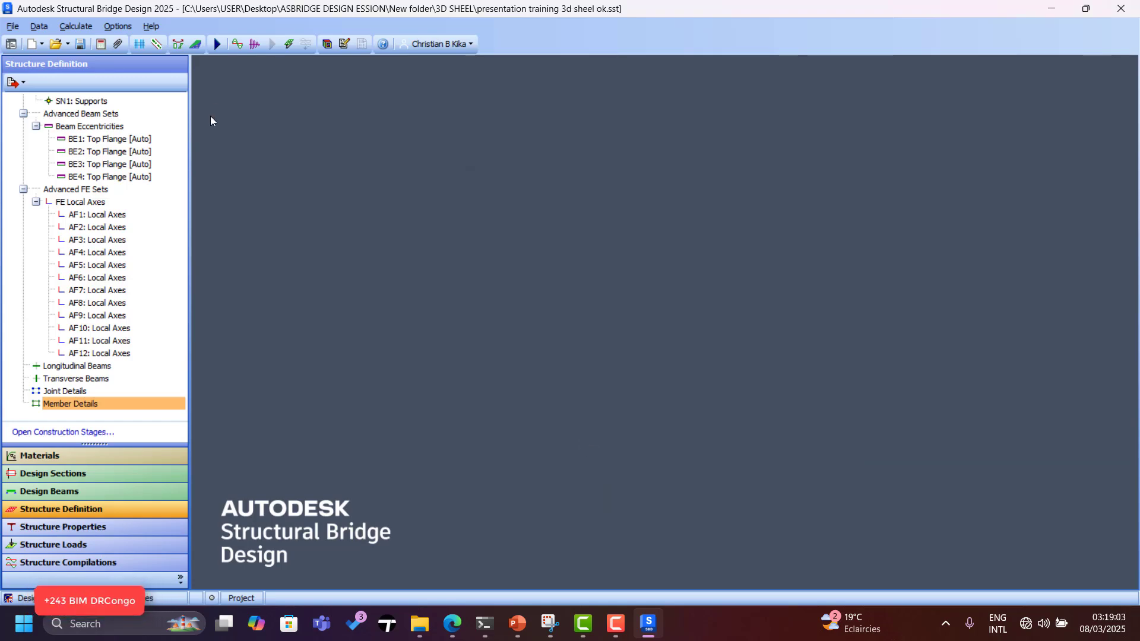
{"action": "left_click", "coordinate": [216, 45]}
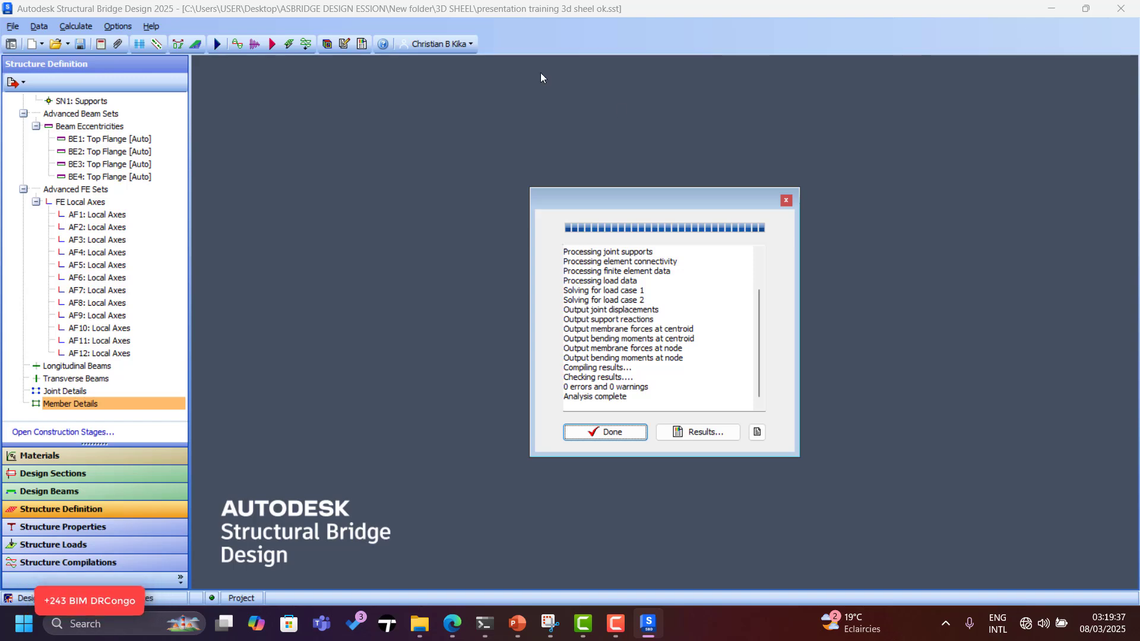
Open the results once the shell analysis completes with 0 errors and 0 warnings.
{"action": "left_click", "coordinate": [701, 432]}
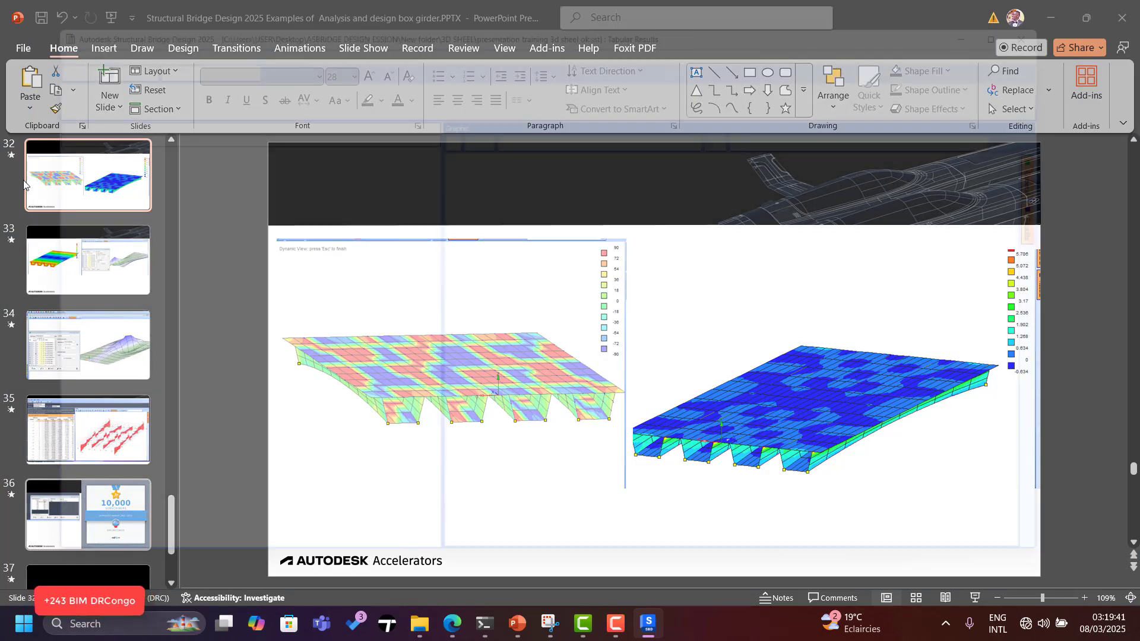
Orbit the curved deck and switch the Result Type to Compilation.
{"action": "scroll", "coordinate": [735, 344], "scroll_direction": "up", "scroll_amount": 2}
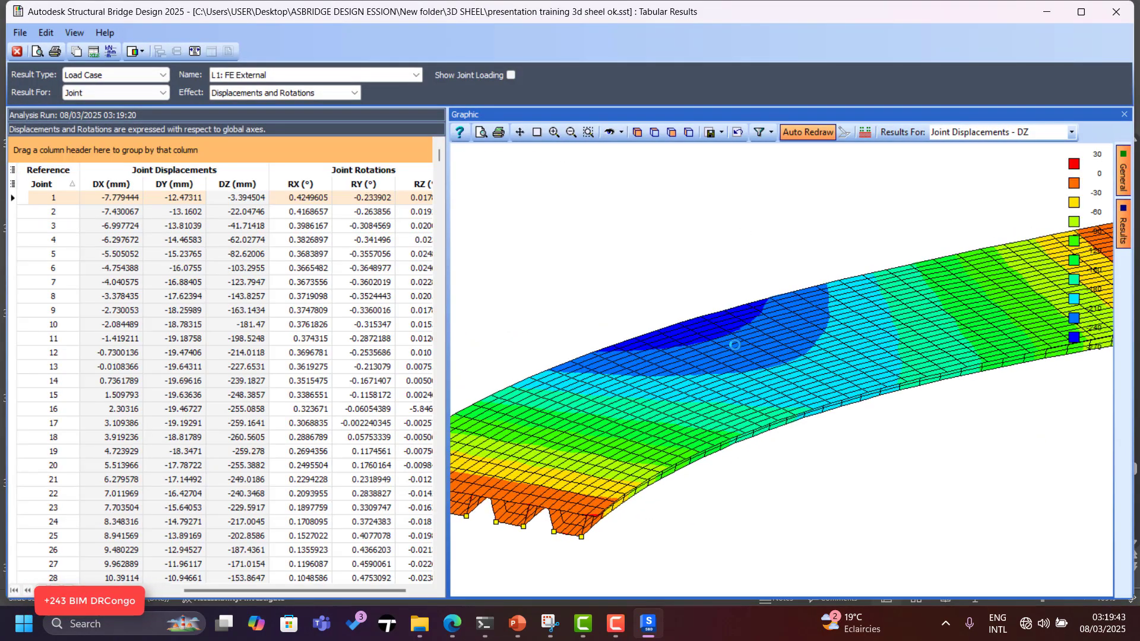
{"action": "scroll", "coordinate": [660, 358], "scroll_direction": "down", "scroll_amount": 2}
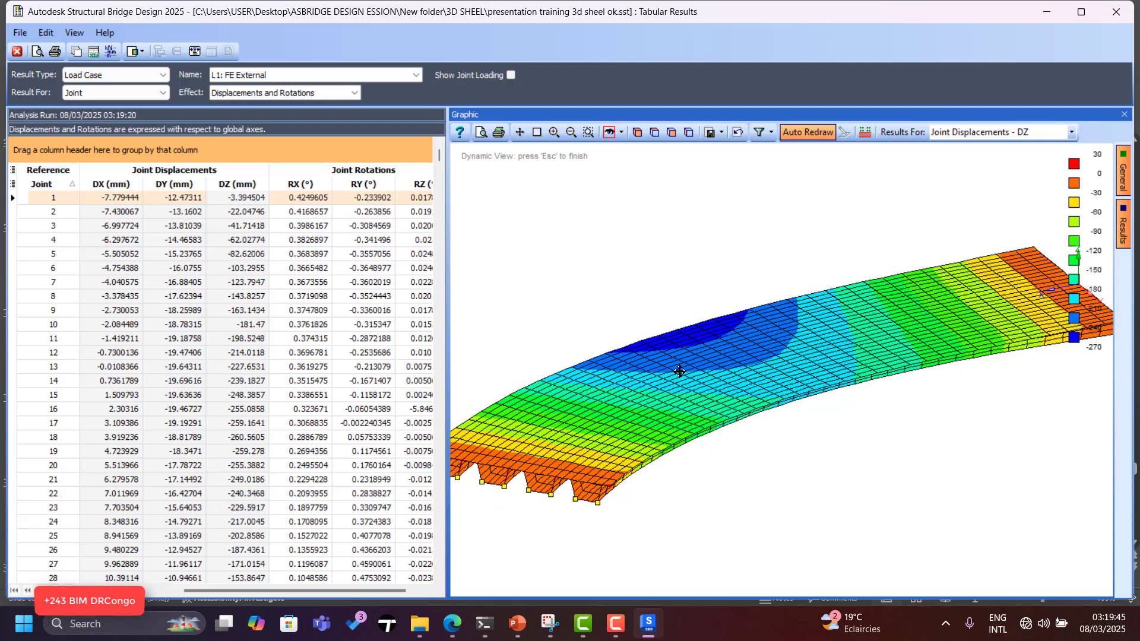
{"action": "left_click_drag", "start_coordinate": [679, 372], "coordinate": [725, 348]}
{"action": "scroll", "coordinate": [733, 408], "scroll_direction": "up", "scroll_amount": 1}
{"action": "scroll", "coordinate": [734, 409], "scroll_direction": "up", "scroll_amount": 2}
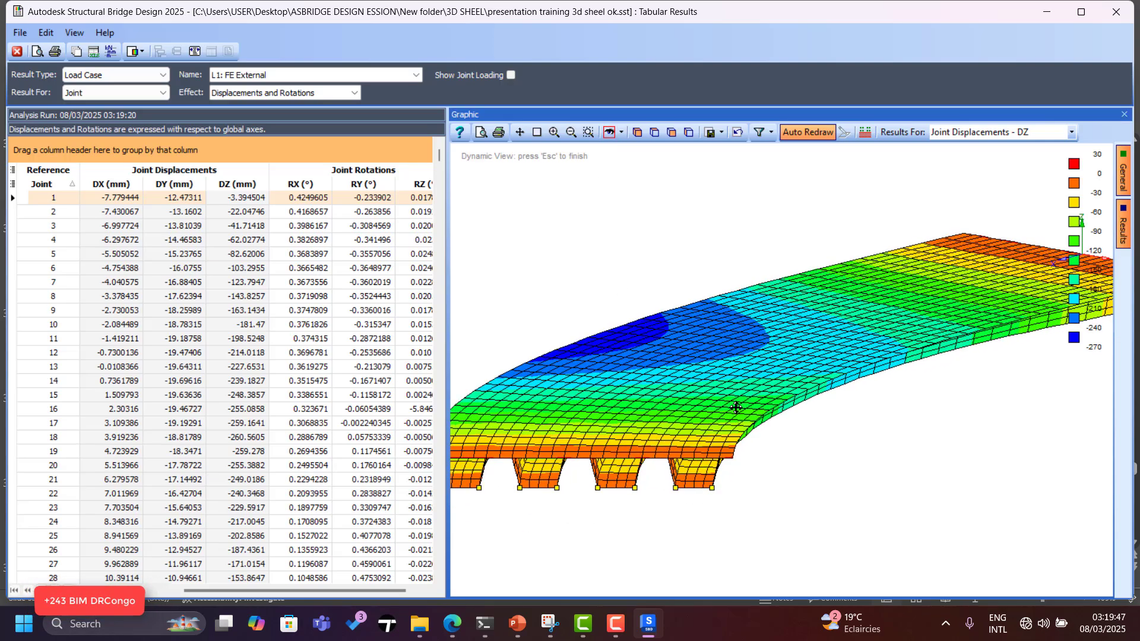
{"action": "left_click_drag", "start_coordinate": [735, 408], "coordinate": [743, 407]}
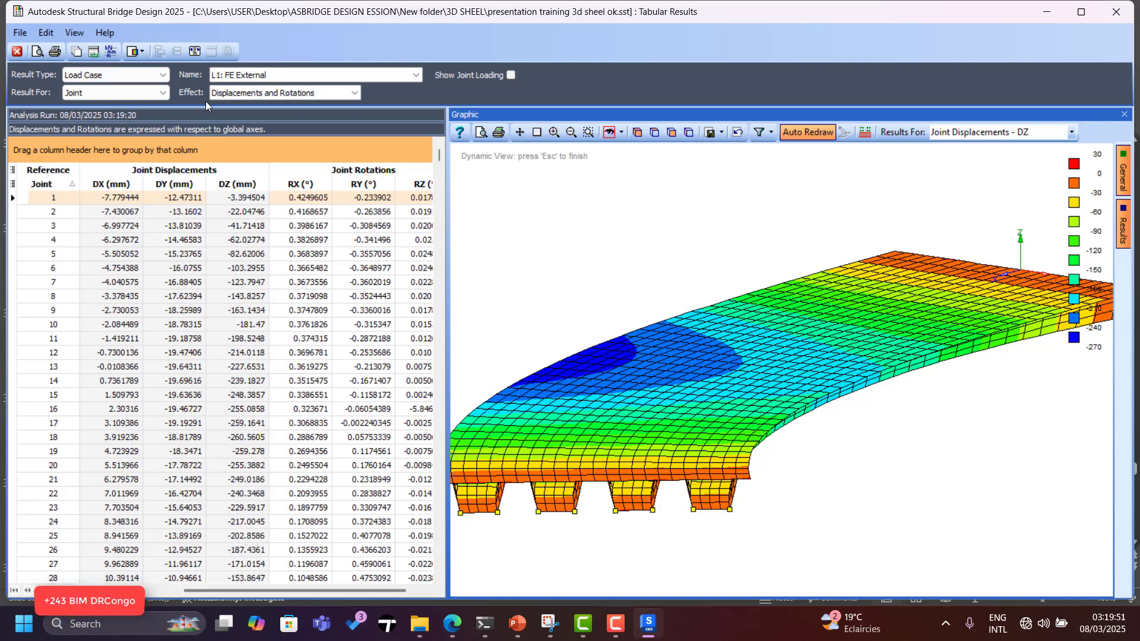
{"action": "left_click", "coordinate": [147, 72]}
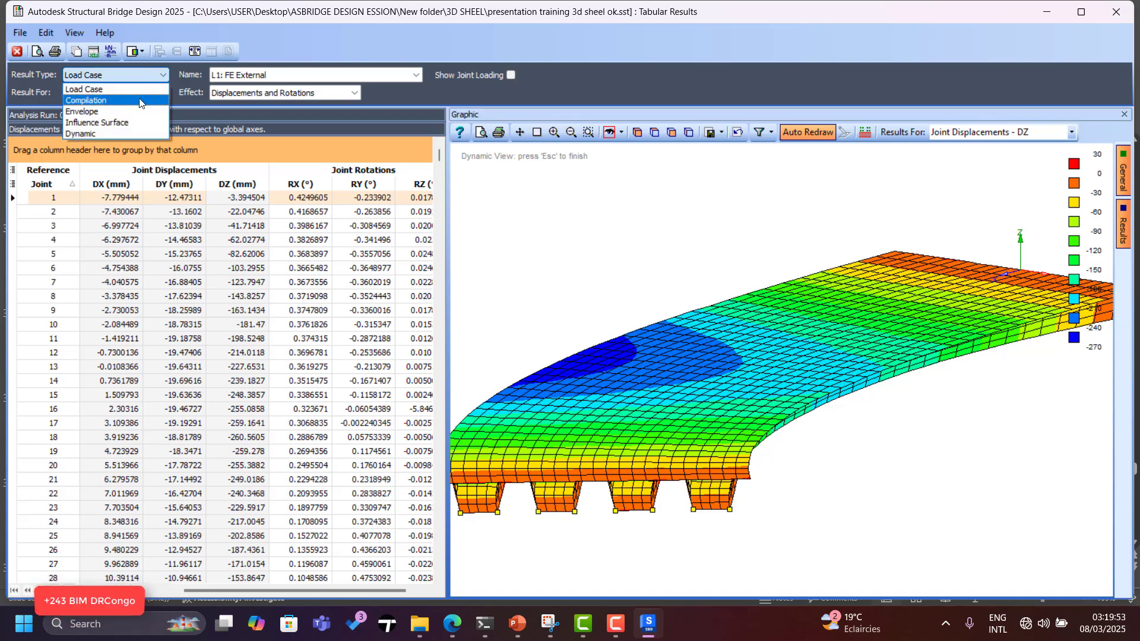
{"action": "left_click", "coordinate": [140, 100]}
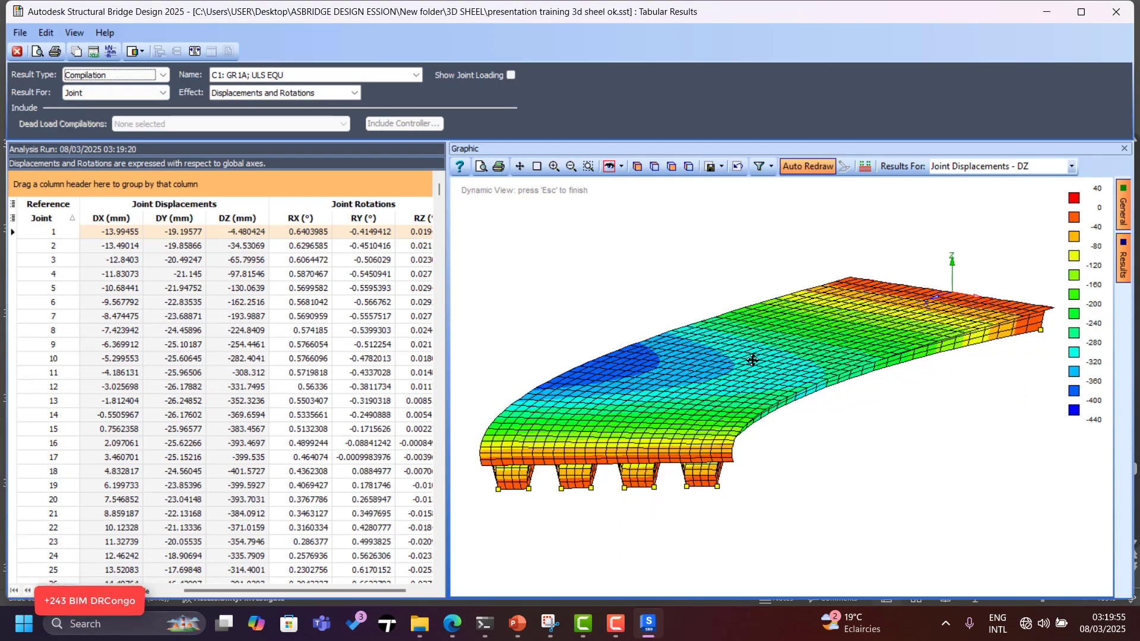
Plot RZ and RX joint rotations, then return to DZ displacement contours.
{"action": "left_click_drag", "start_coordinate": [753, 360], "coordinate": [759, 395]}
{"action": "left_click", "coordinate": [1074, 168]}
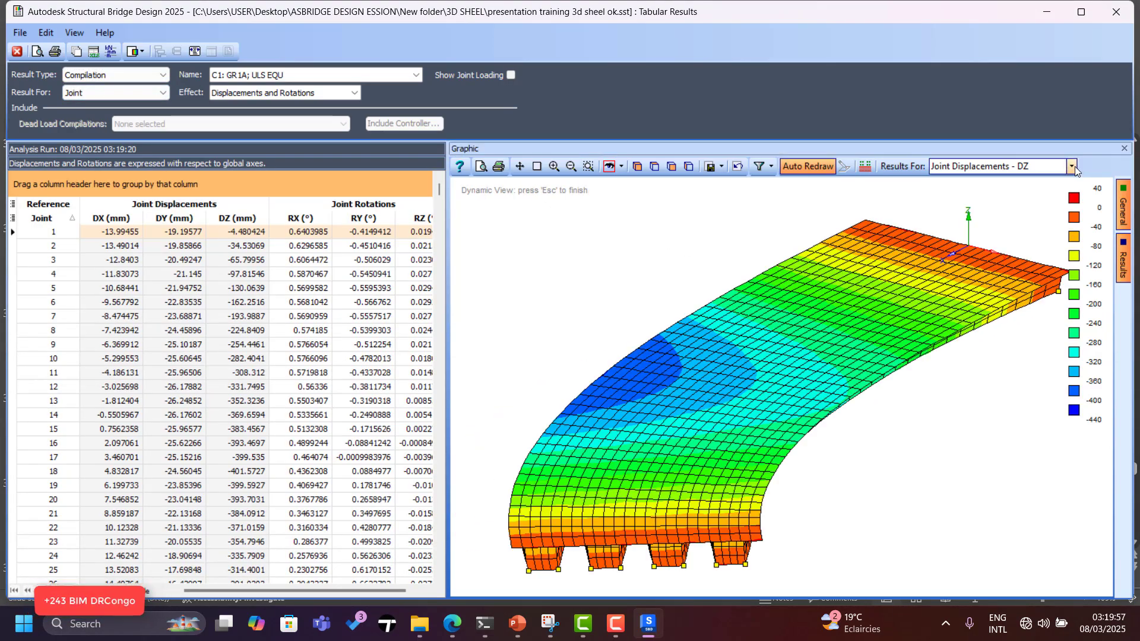
{"action": "left_click", "coordinate": [1074, 168]}
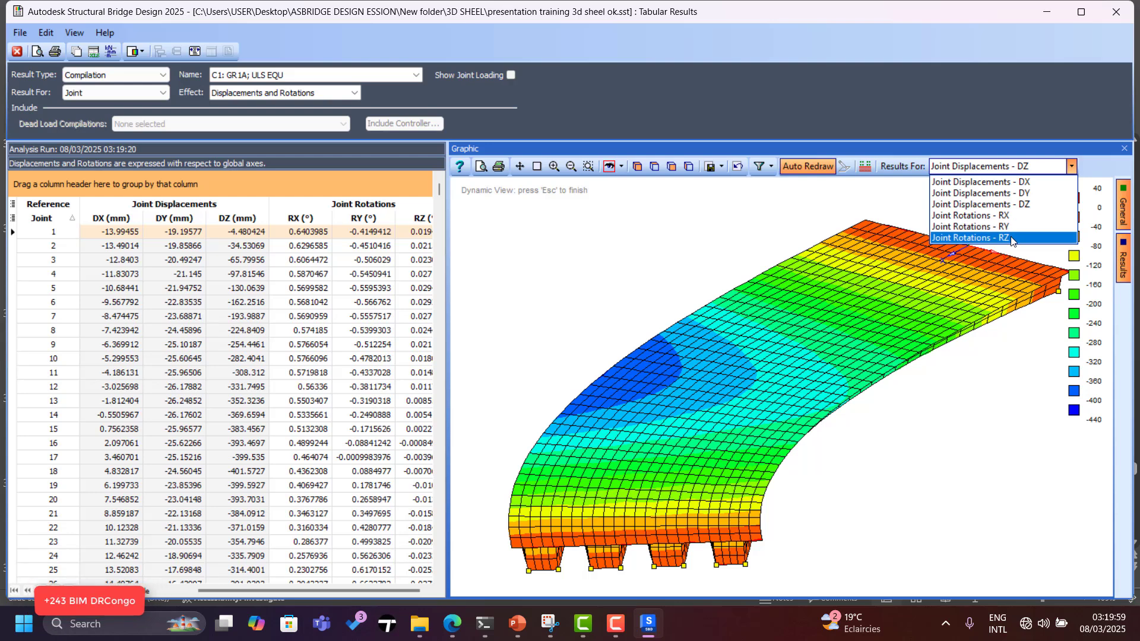
{"action": "left_click", "coordinate": [1012, 238]}
{"action": "left_click", "coordinate": [1071, 166]}
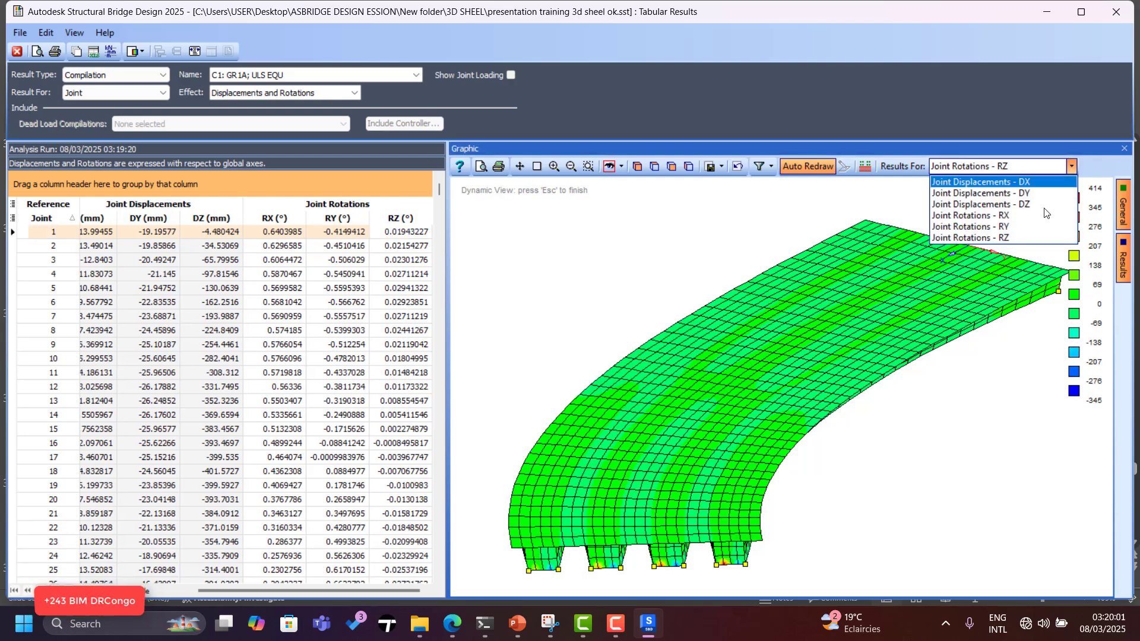
{"action": "left_click", "coordinate": [1018, 216]}
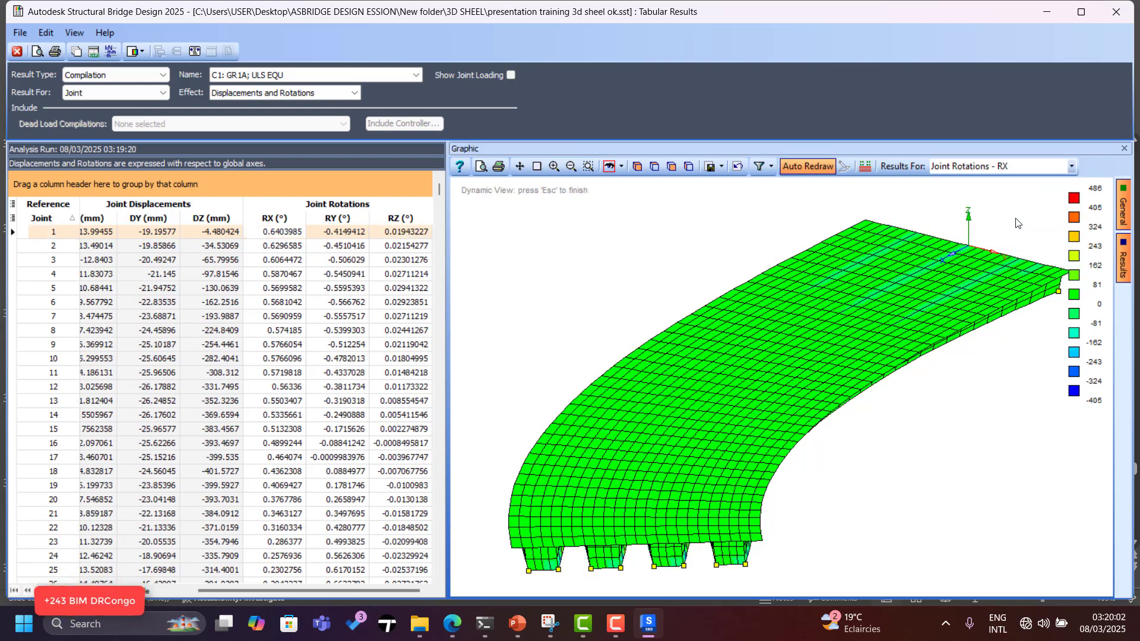
{"action": "left_click", "coordinate": [1071, 167]}
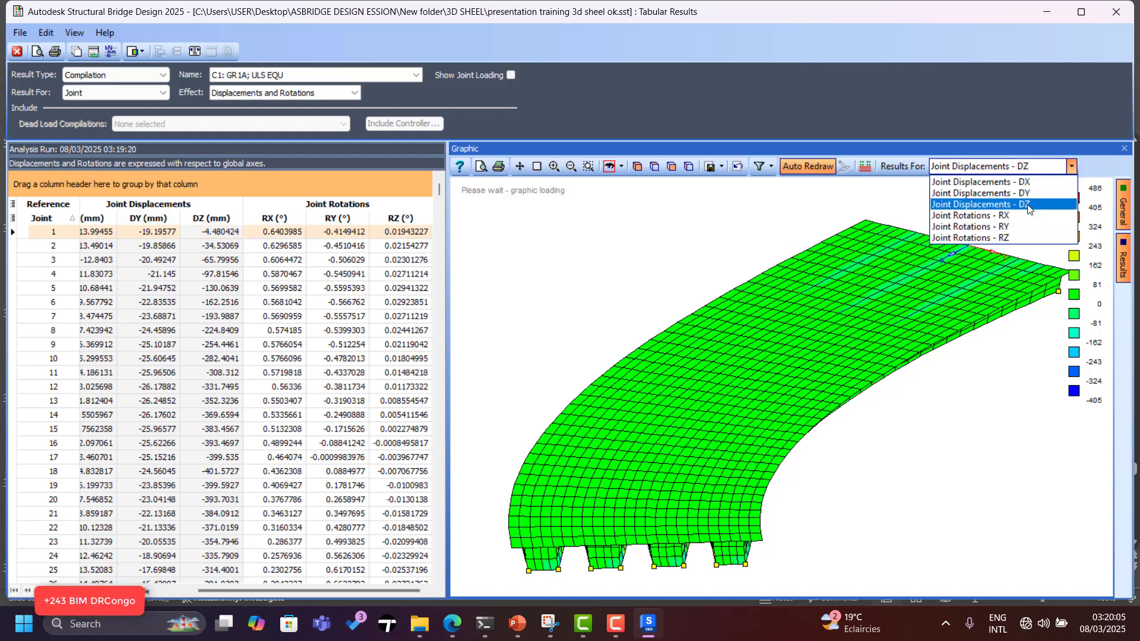
{"action": "left_click_drag", "start_coordinate": [868, 304], "coordinate": [861, 261]}
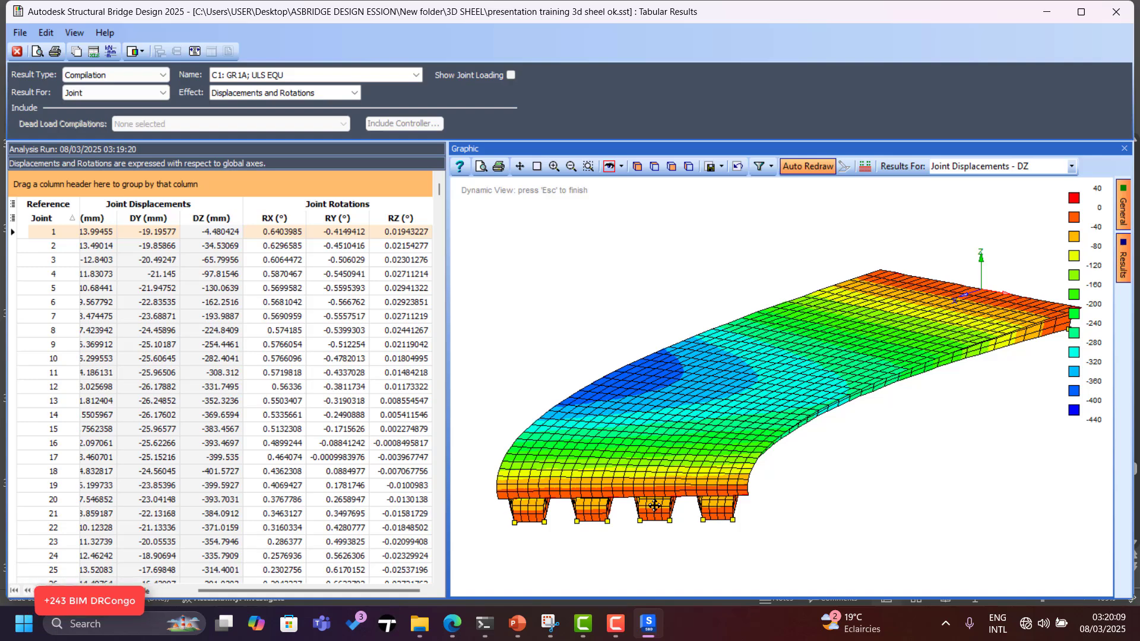
{"action": "left_click_drag", "start_coordinate": [738, 257], "coordinate": [997, 279]}
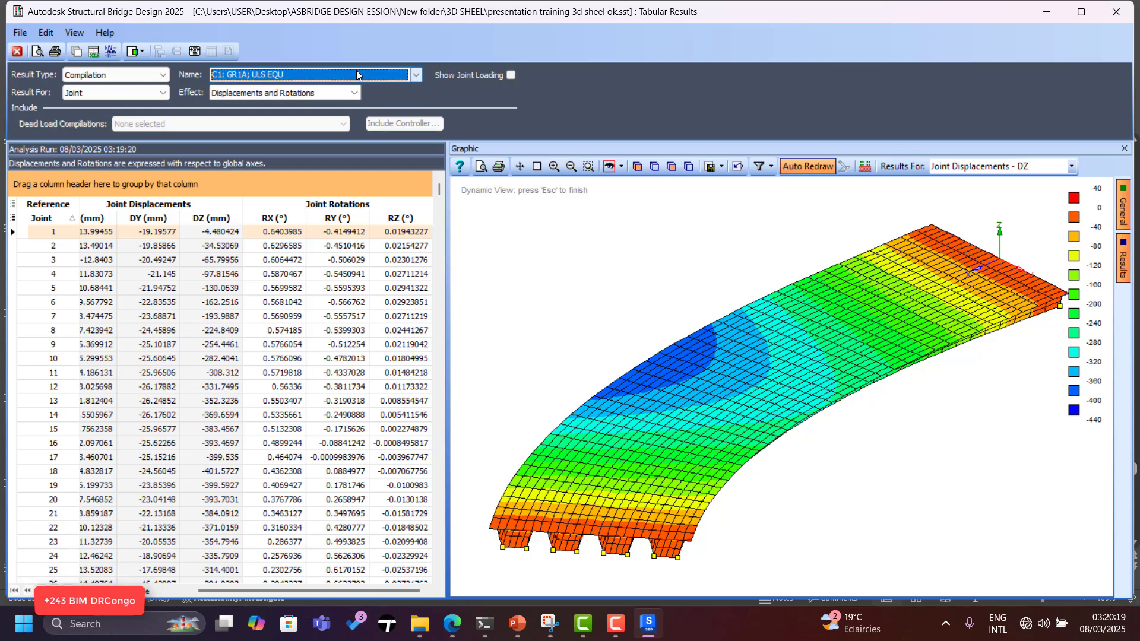
Show the deck's deflected shape in a flatter view and animate it.
{"action": "left_click", "coordinate": [355, 95]}
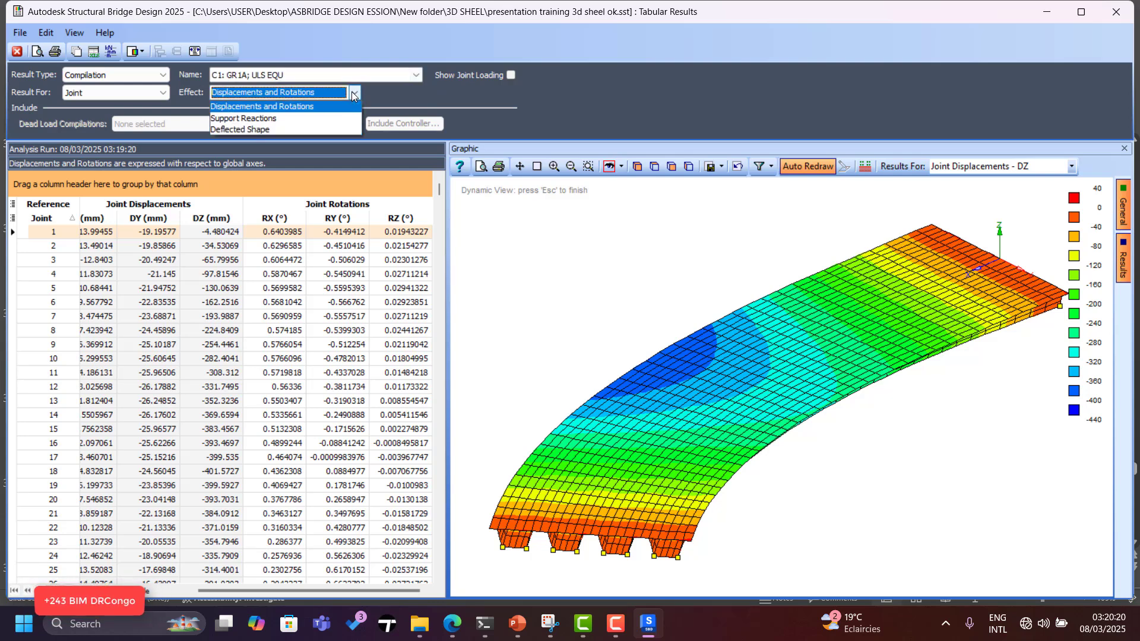
{"action": "left_click", "coordinate": [269, 129]}
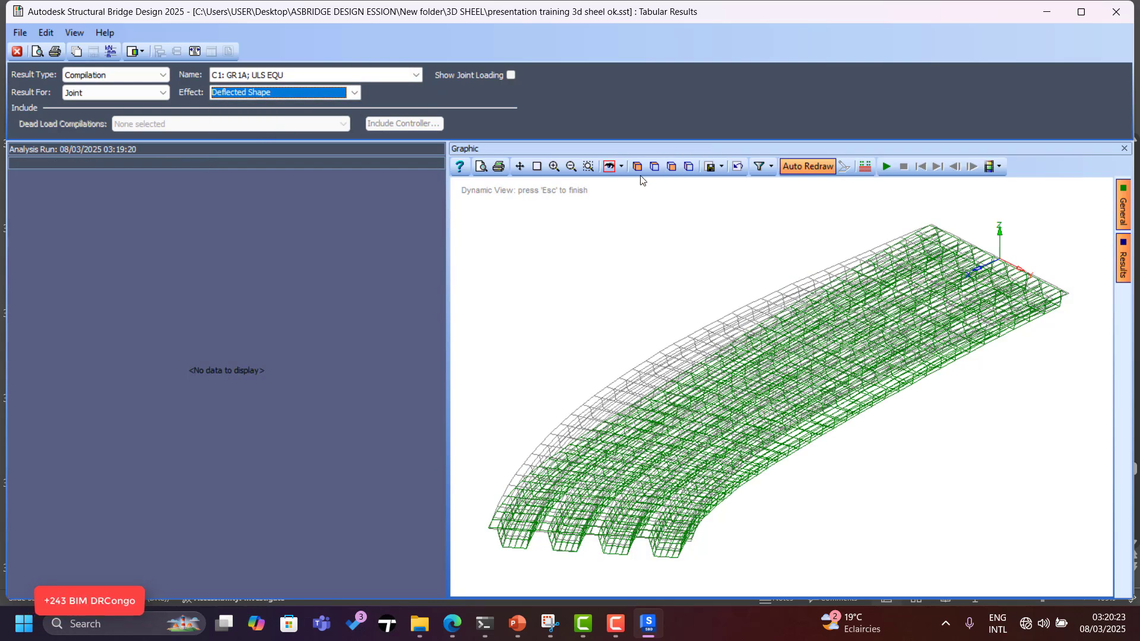
{"action": "left_click", "coordinate": [589, 166]}
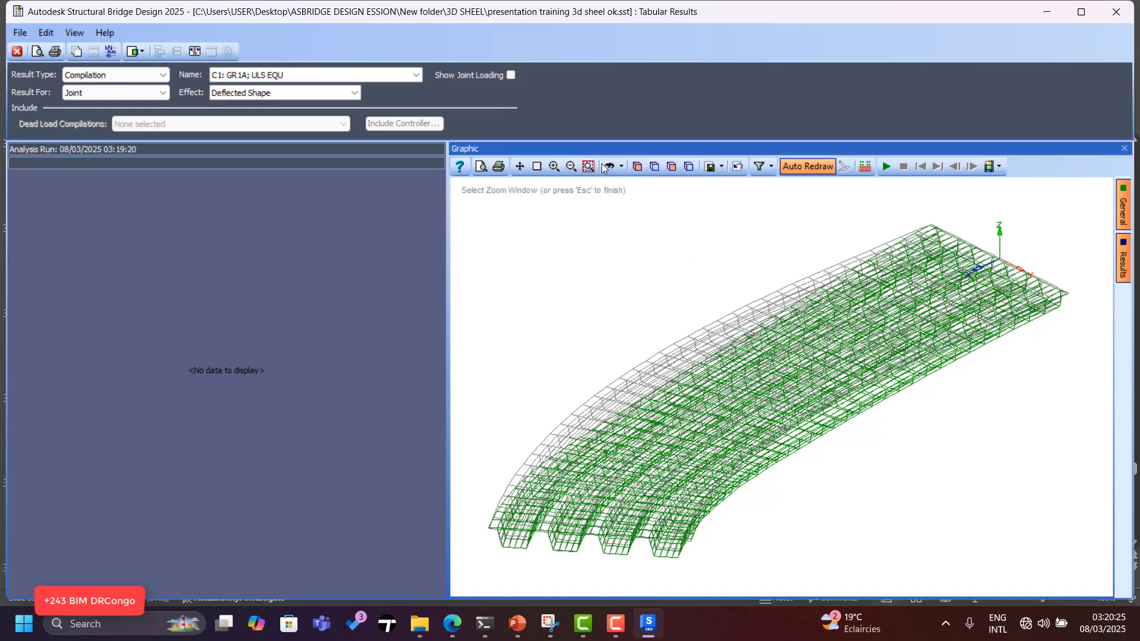
{"action": "left_click", "coordinate": [607, 167]}
{"action": "left_click_drag", "start_coordinate": [672, 252], "coordinate": [697, 332]}
{"action": "left_click", "coordinate": [887, 166]}
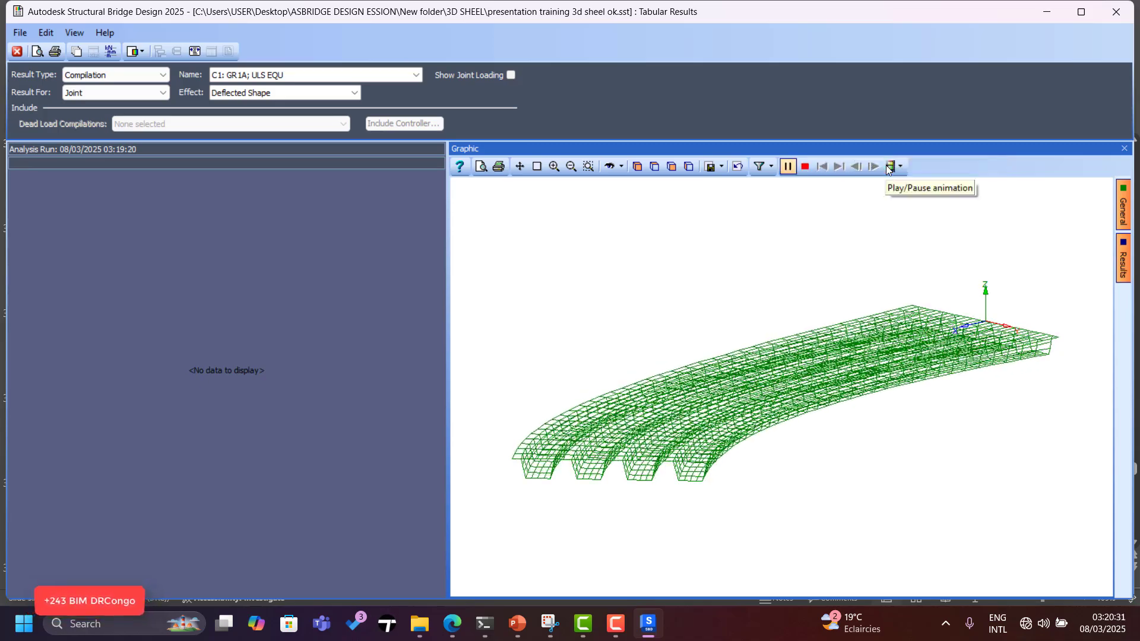
Orbit the deflected girder to side and oblique views, replaying the animation.
{"action": "left_click", "coordinate": [610, 167]}
{"action": "left_click_drag", "start_coordinate": [713, 356], "coordinate": [796, 352]}
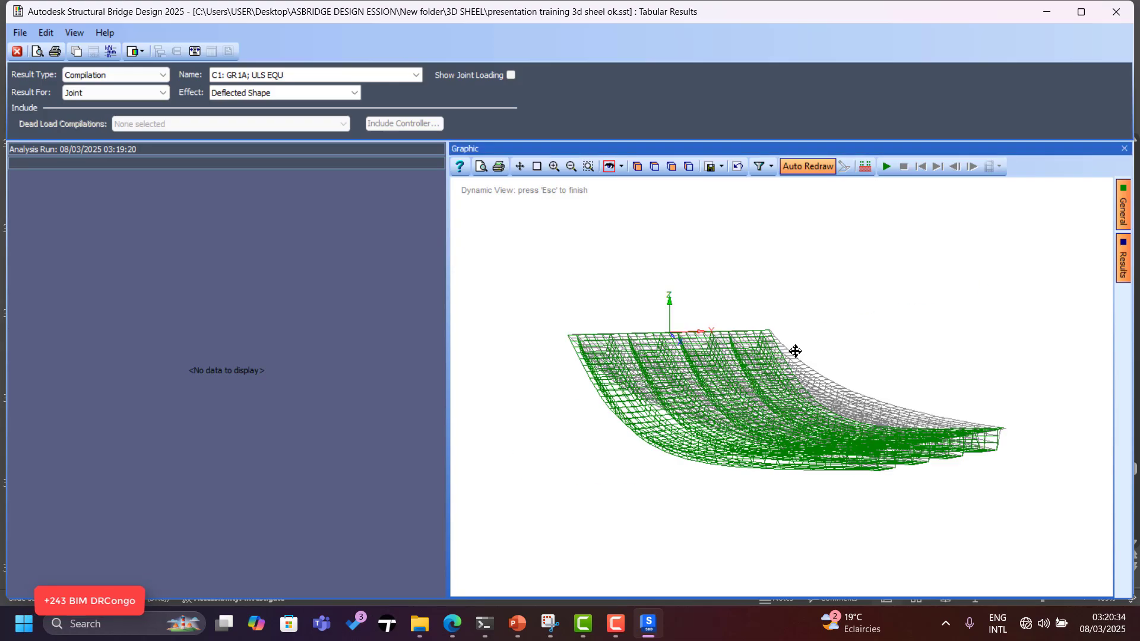
{"action": "left_click", "coordinate": [886, 166]}
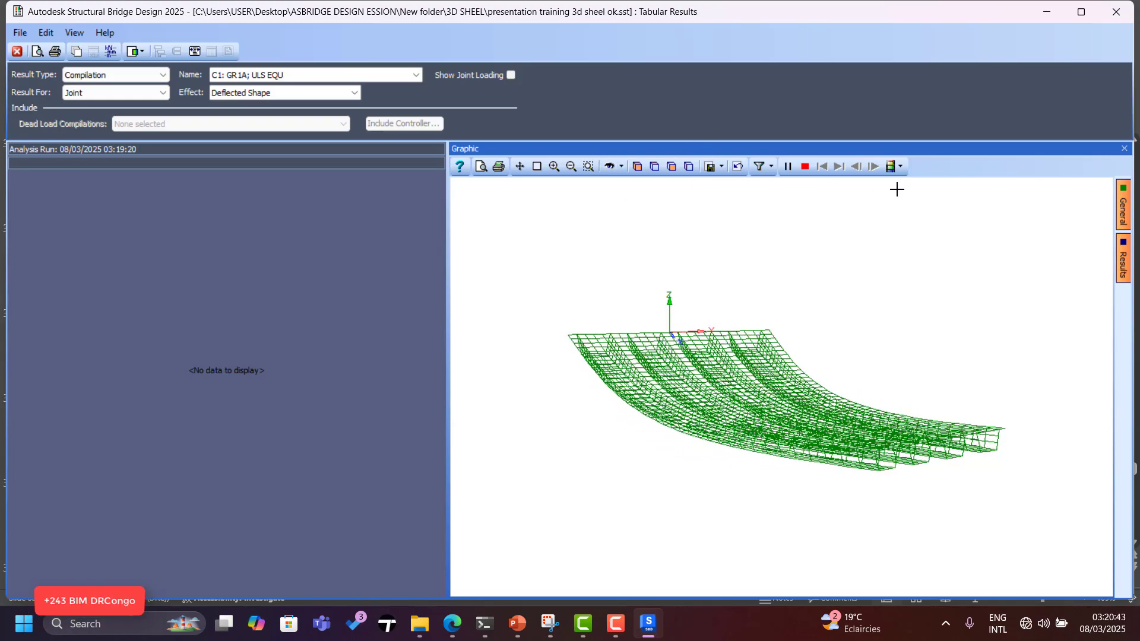
{"action": "left_click", "coordinate": [619, 167]}
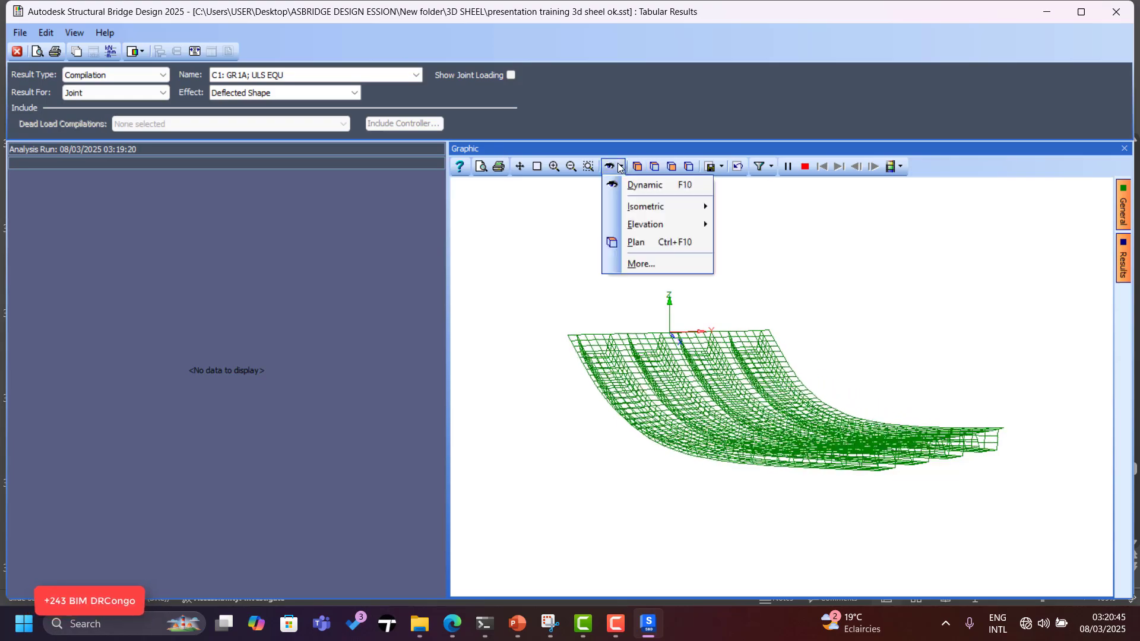
{"action": "left_click", "coordinate": [645, 184]}
{"action": "left_click_drag", "start_coordinate": [770, 318], "coordinate": [694, 329]}
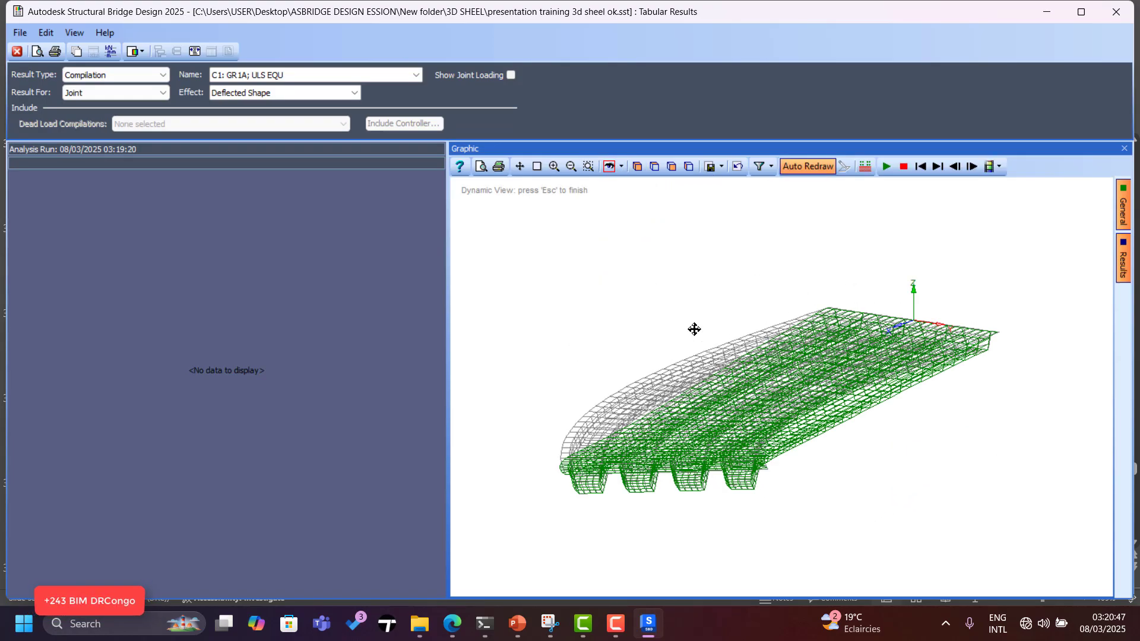
{"action": "left_click", "coordinate": [884, 167]}
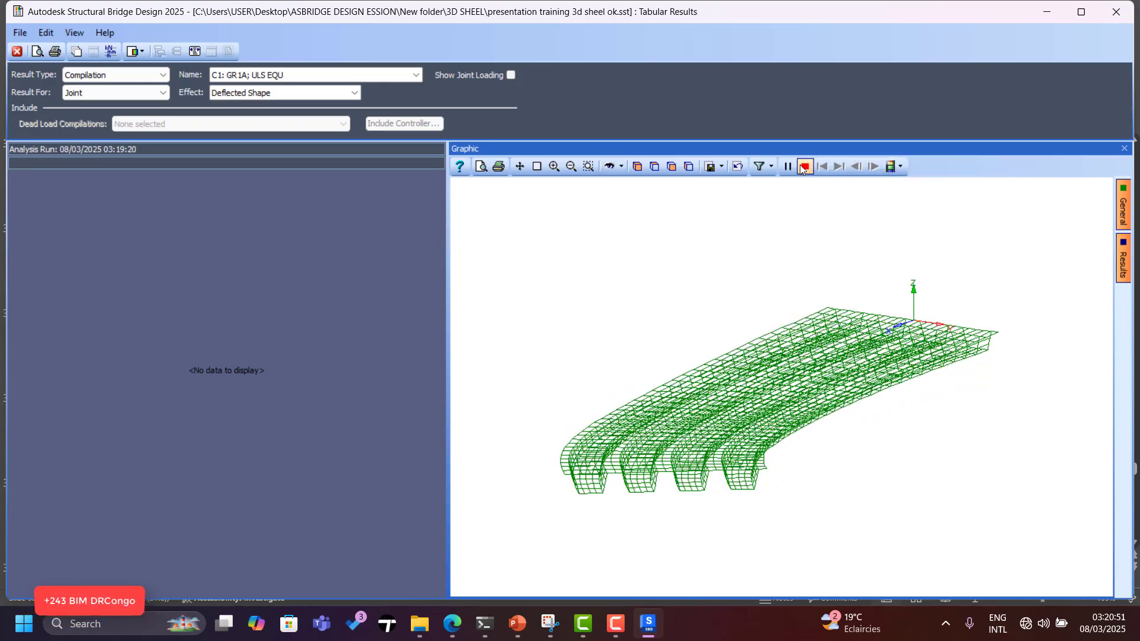
{"action": "left_click", "coordinate": [151, 74]}
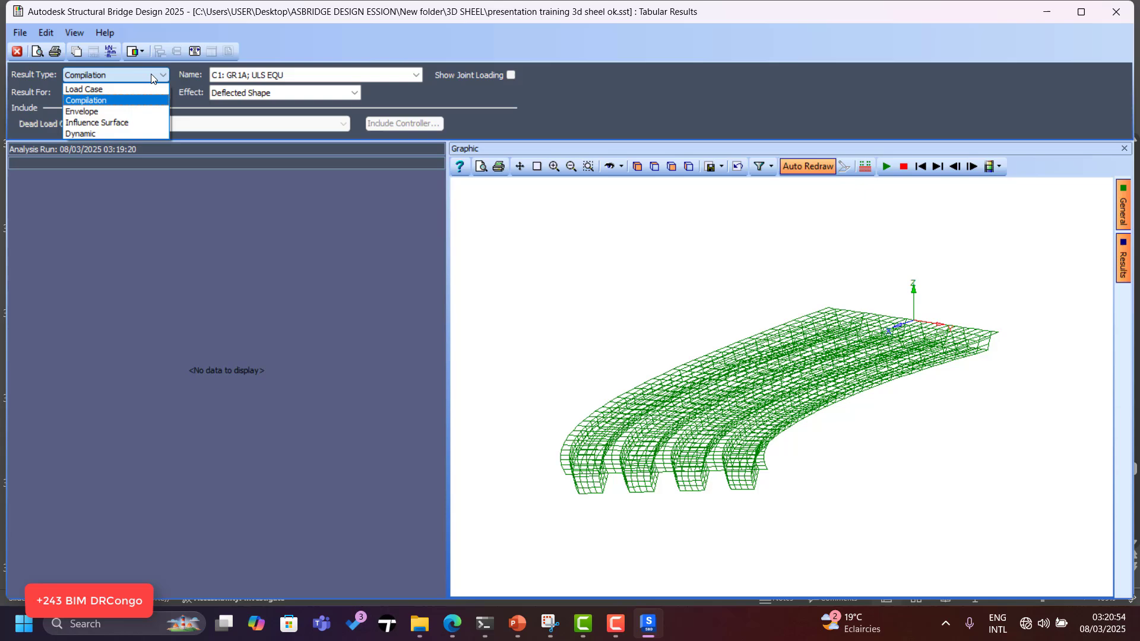
With no envelopes available, keep Compilation and show FE membrane forces for C1.
{"action": "left_click", "coordinate": [119, 113]}
{"action": "left_click", "coordinate": [643, 318]}
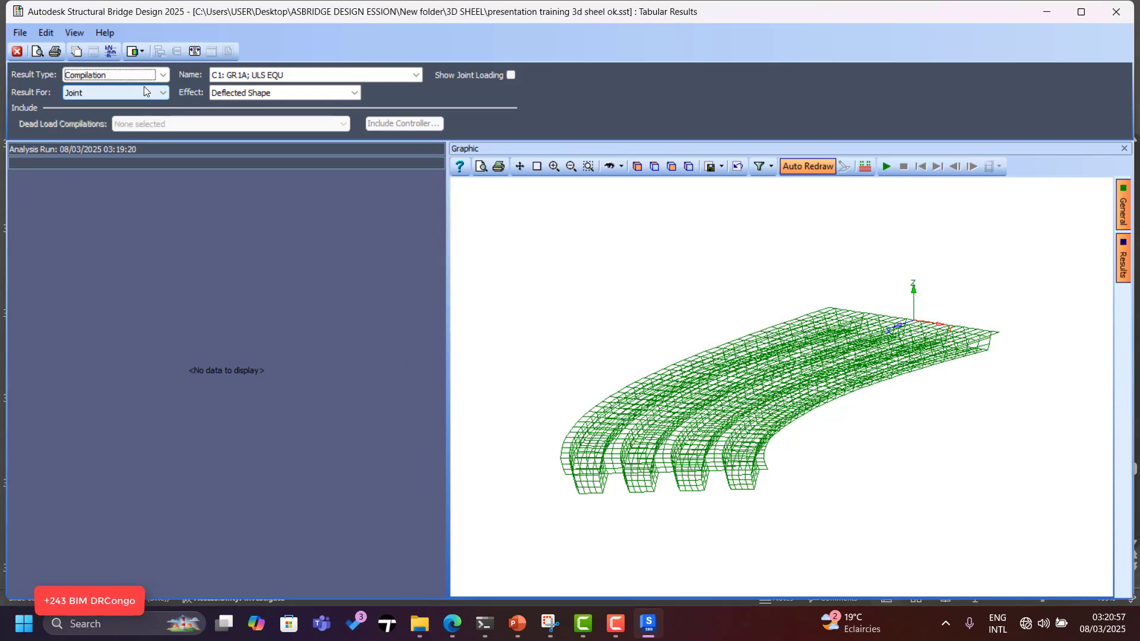
{"action": "left_click", "coordinate": [150, 72]}
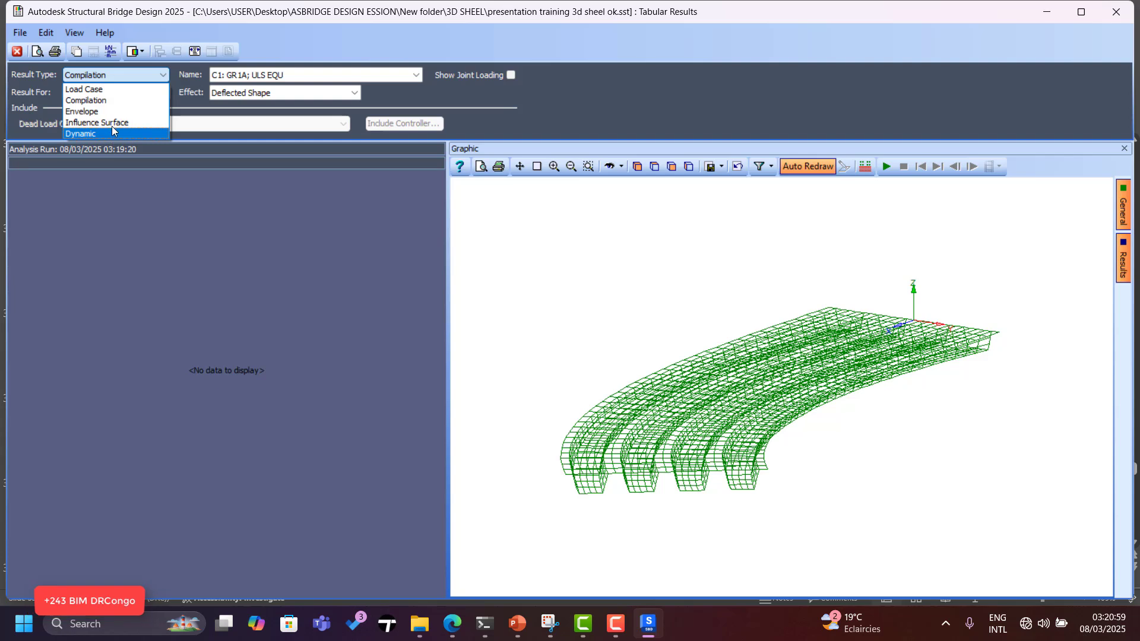
{"action": "left_click", "coordinate": [340, 95]}
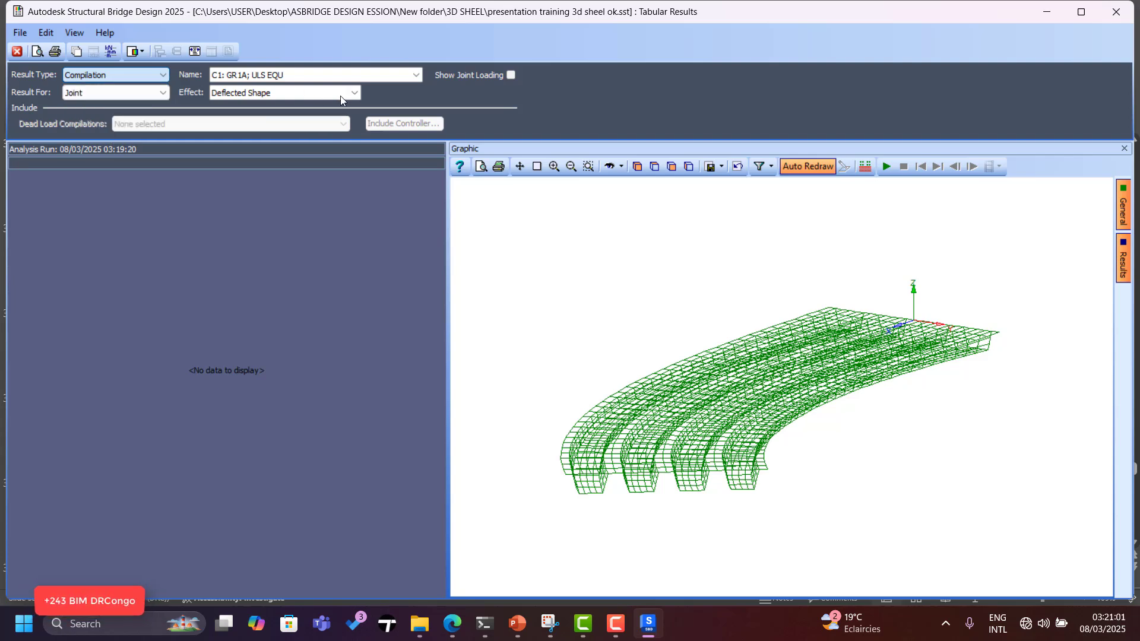
{"action": "left_click", "coordinate": [347, 95]}
{"action": "left_click", "coordinate": [152, 92]}
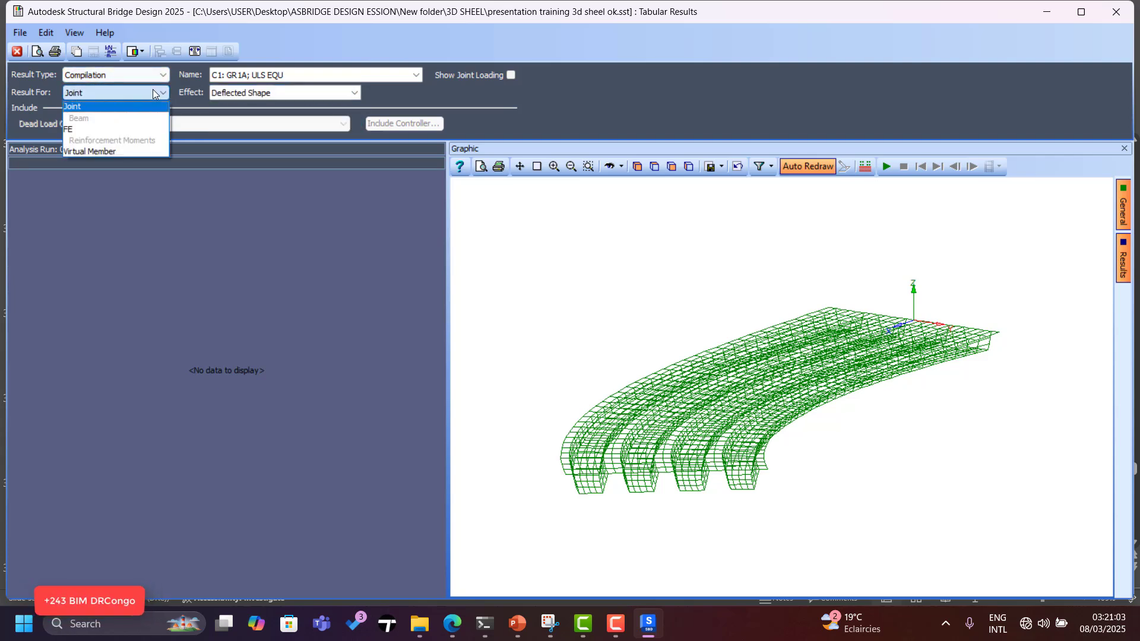
{"action": "left_click", "coordinate": [85, 130]}
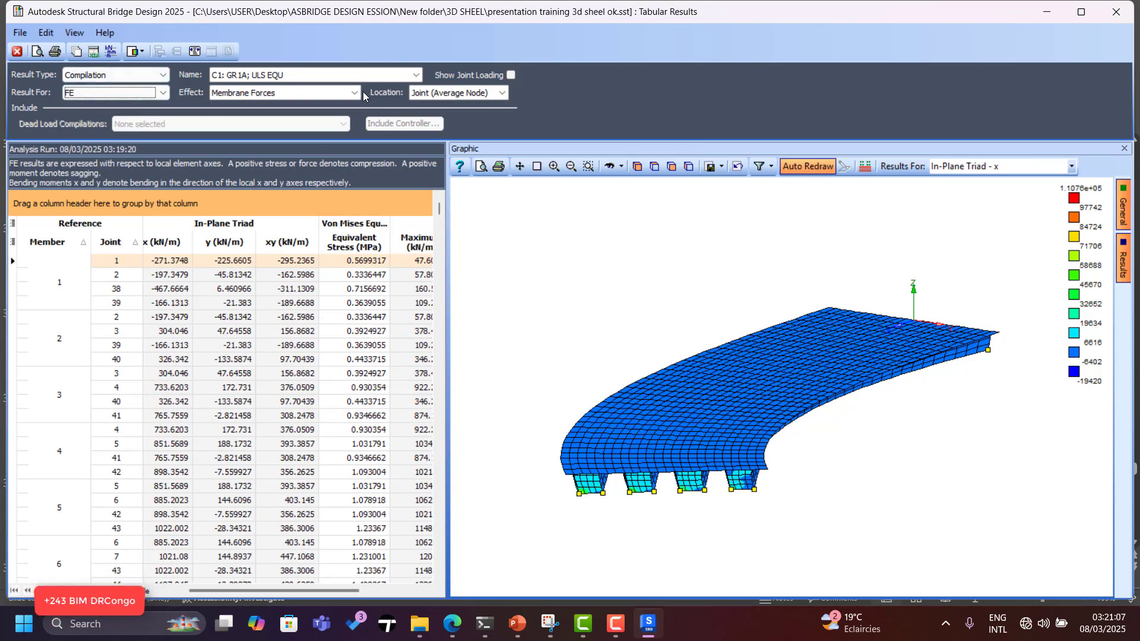
Switch the effect to Bending Moments and plot maximum principal moments.
{"action": "left_click", "coordinate": [359, 93]}
{"action": "left_click", "coordinate": [273, 119]}
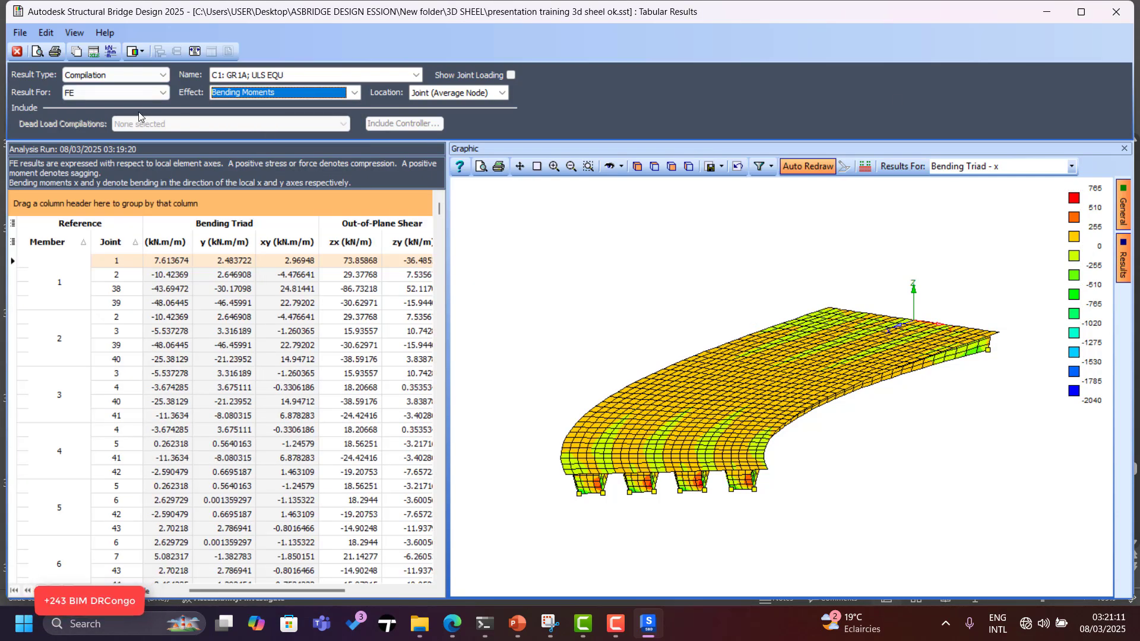
{"action": "left_click", "coordinate": [1071, 168]}
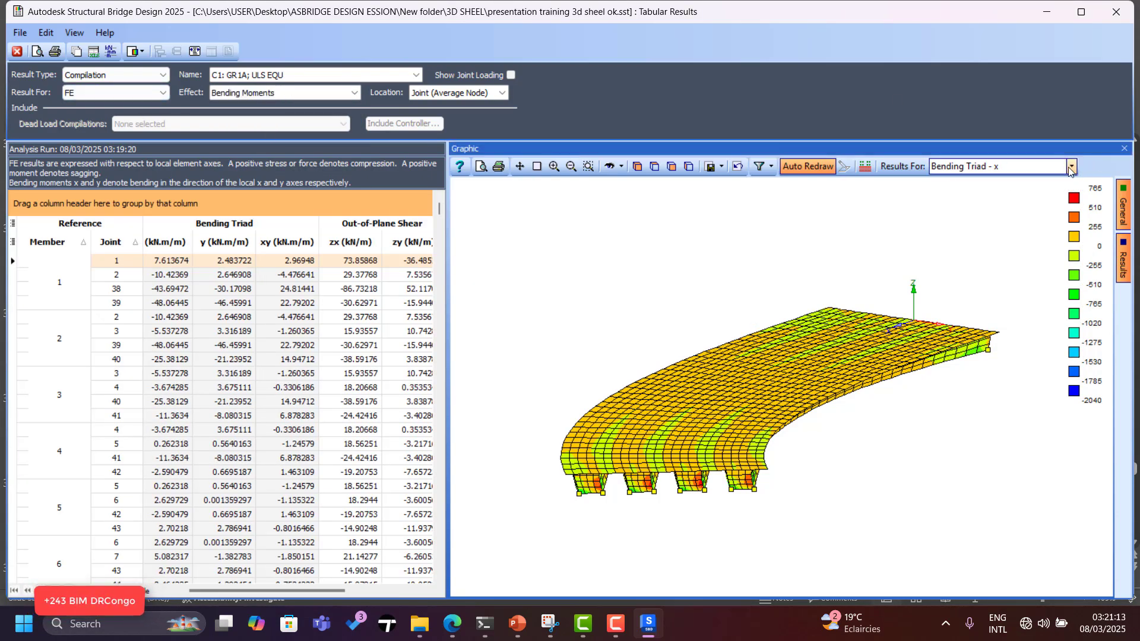
{"action": "left_click", "coordinate": [1071, 168]}
{"action": "left_click", "coordinate": [1022, 238]}
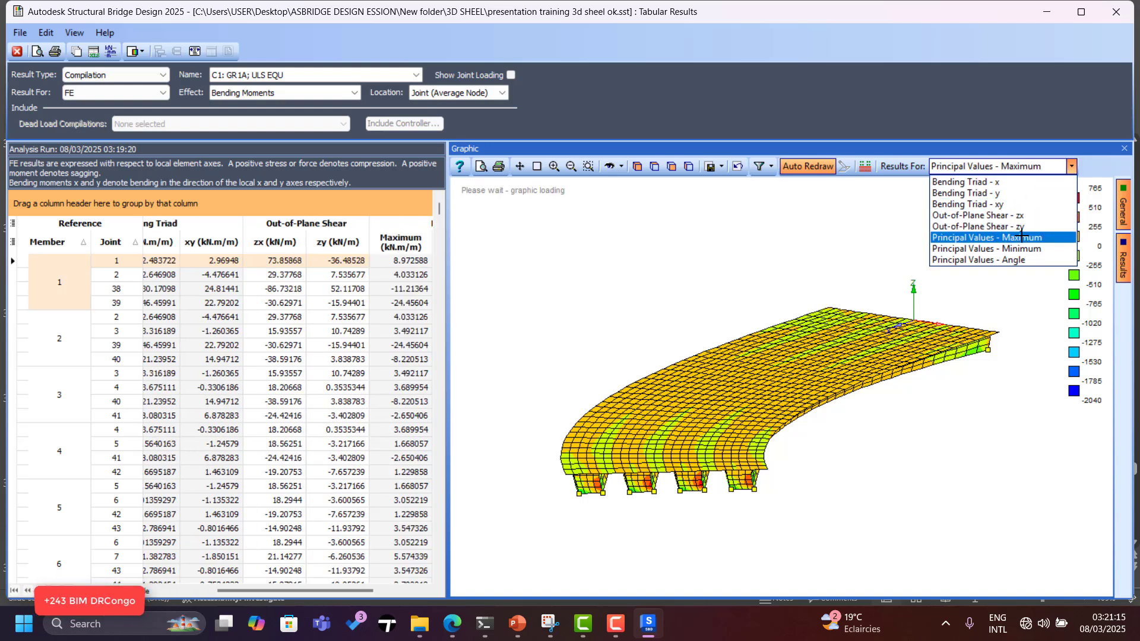
Plot shear zx, triad xy, triad y and principal angles, then show virtual member results.
{"action": "left_click", "coordinate": [1071, 167]}
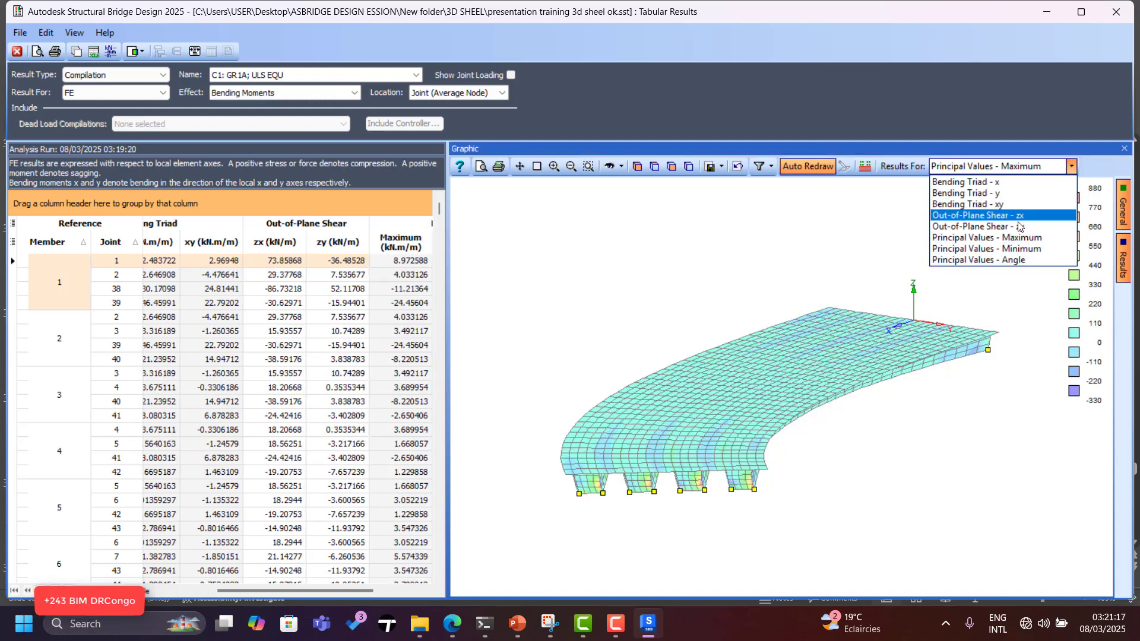
{"action": "left_click", "coordinate": [1015, 223]}
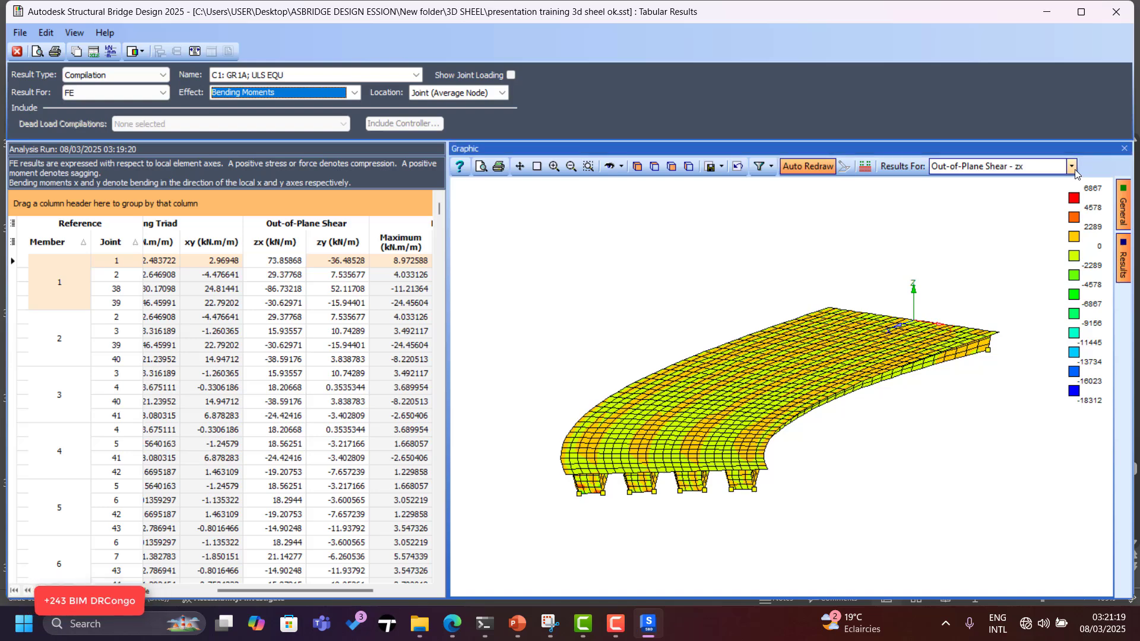
{"action": "left_click", "coordinate": [1072, 167]}
{"action": "left_click", "coordinate": [1003, 212]}
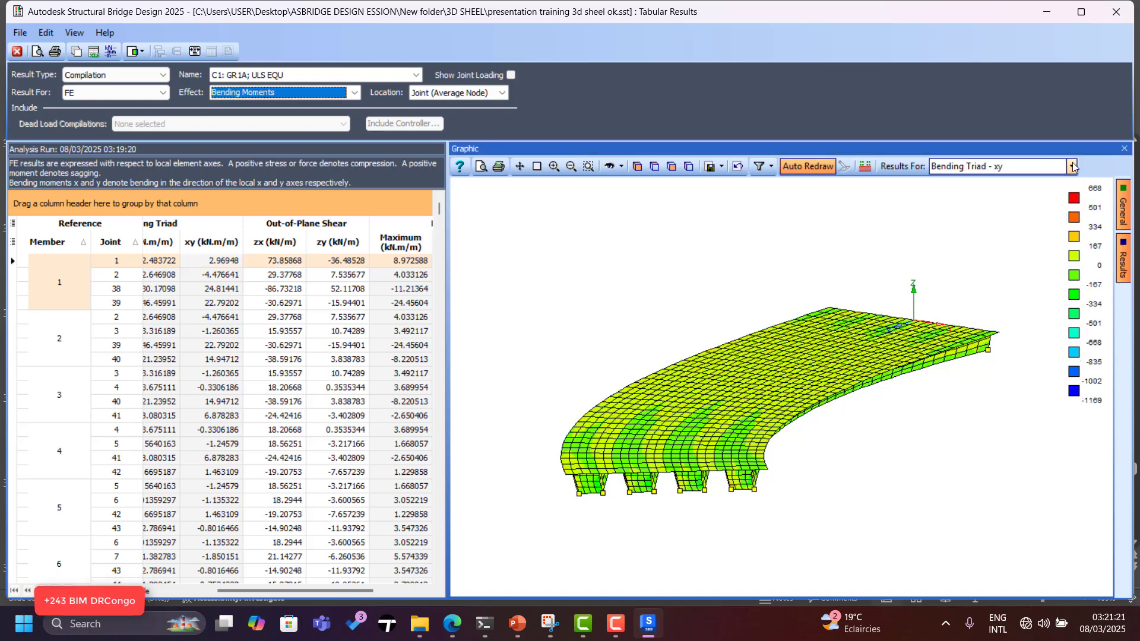
{"action": "left_click", "coordinate": [1071, 167]}
{"action": "left_click", "coordinate": [1001, 200]}
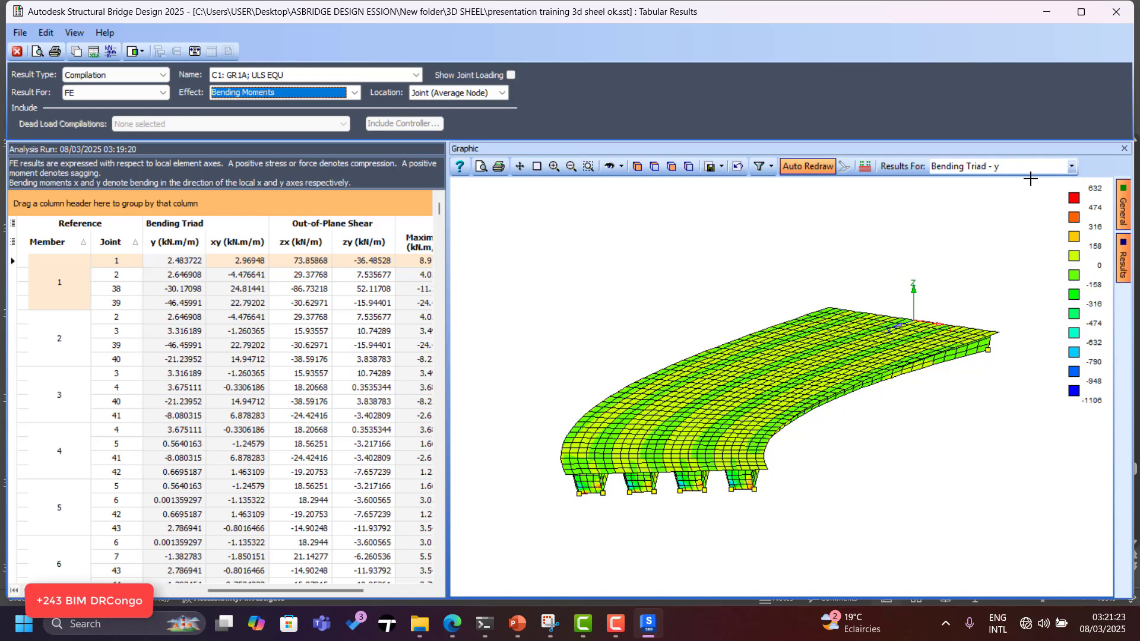
{"action": "left_click", "coordinate": [1071, 167]}
{"action": "left_click", "coordinate": [1002, 260]}
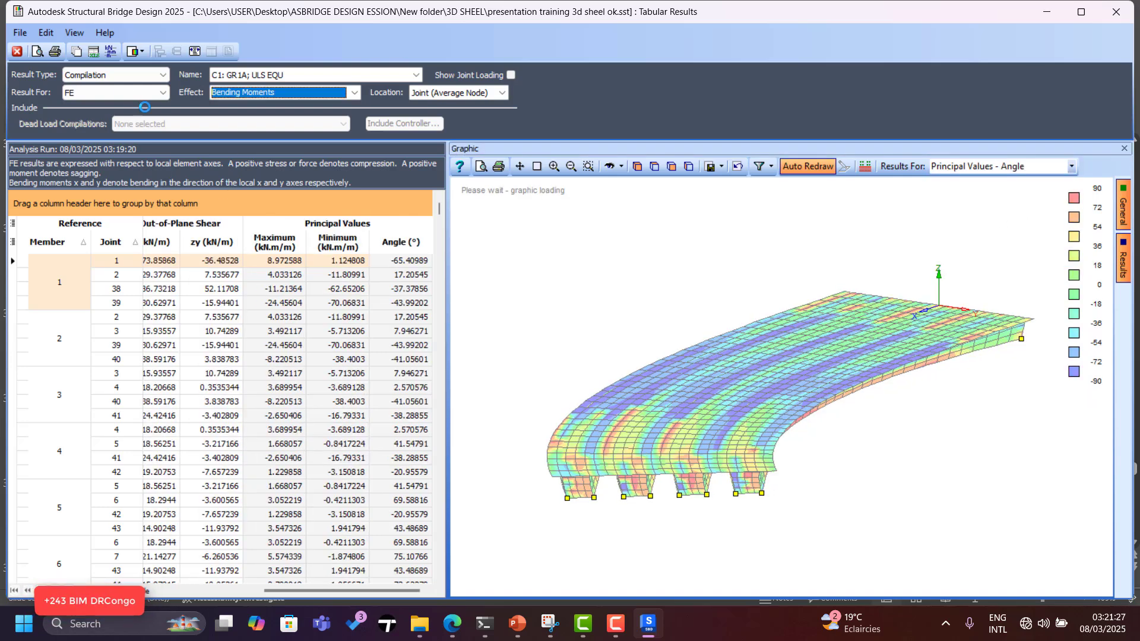
{"action": "left_click", "coordinate": [165, 95]}
{"action": "left_click", "coordinate": [116, 148]}
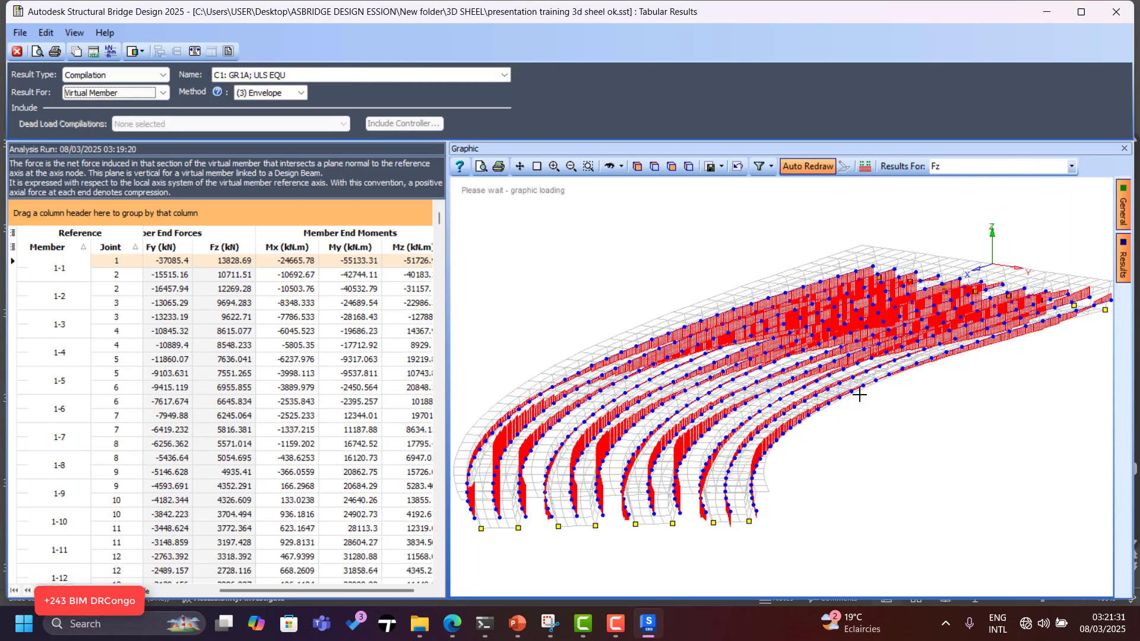
Orbit and zoom the bridge to inspect the virtual member Fz diagrams.
{"action": "left_click", "coordinate": [611, 168]}
{"action": "left_click_drag", "start_coordinate": [593, 247], "coordinate": [651, 355]}
{"action": "scroll", "coordinate": [653, 360], "scroll_direction": "up", "scroll_amount": 2}
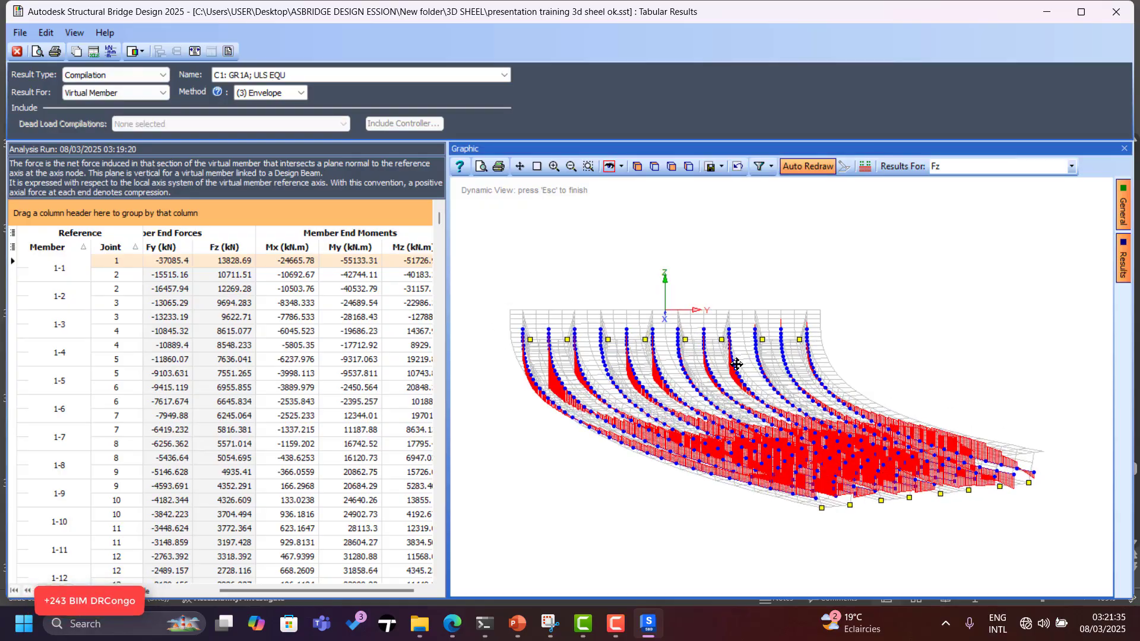
{"action": "left_click_drag", "start_coordinate": [737, 364], "coordinate": [664, 365]}
{"action": "scroll", "coordinate": [676, 329], "scroll_direction": "up", "scroll_amount": 2}
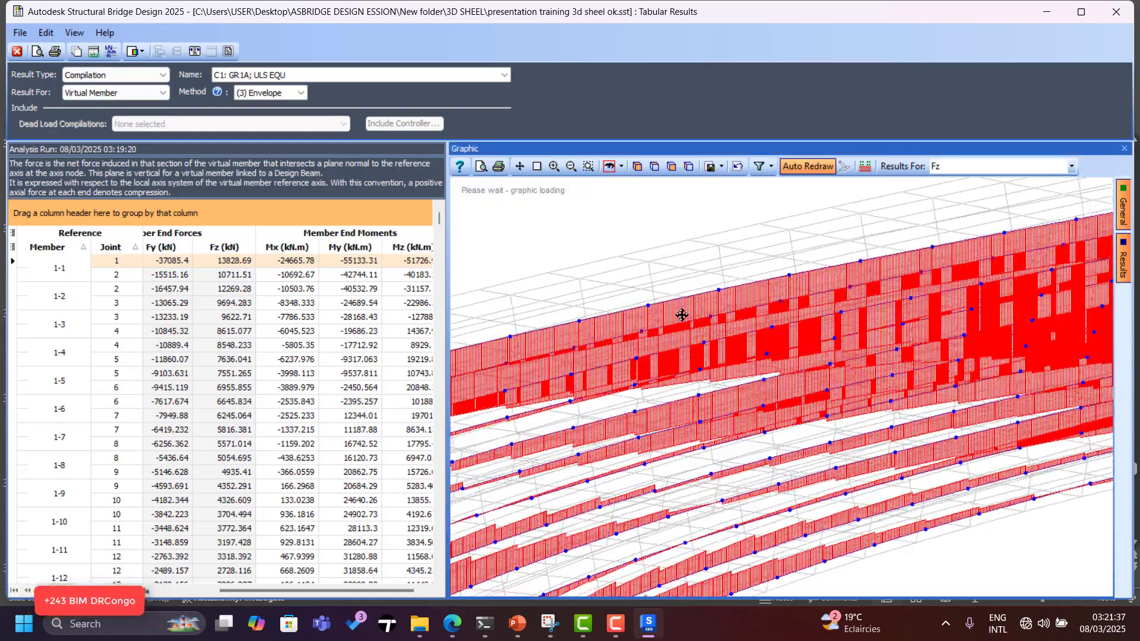
{"action": "left_click_drag", "start_coordinate": [678, 301], "coordinate": [829, 313]}
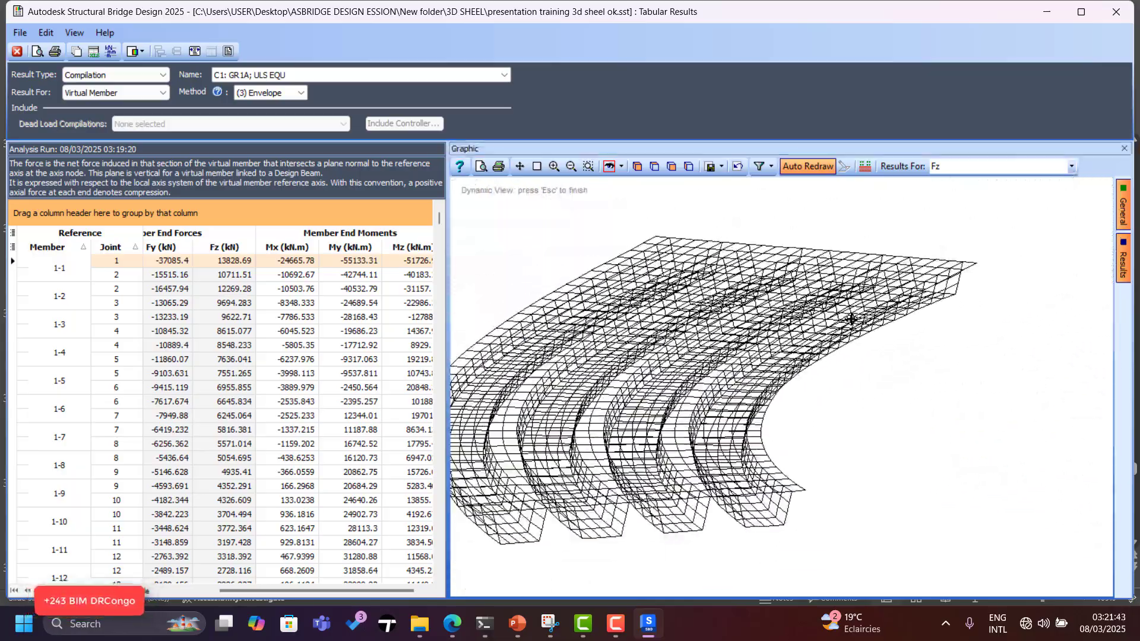
Turn on Result annotation value labels for the Fz diagrams and set their text format.
{"action": "left_click", "coordinate": [1071, 168]}
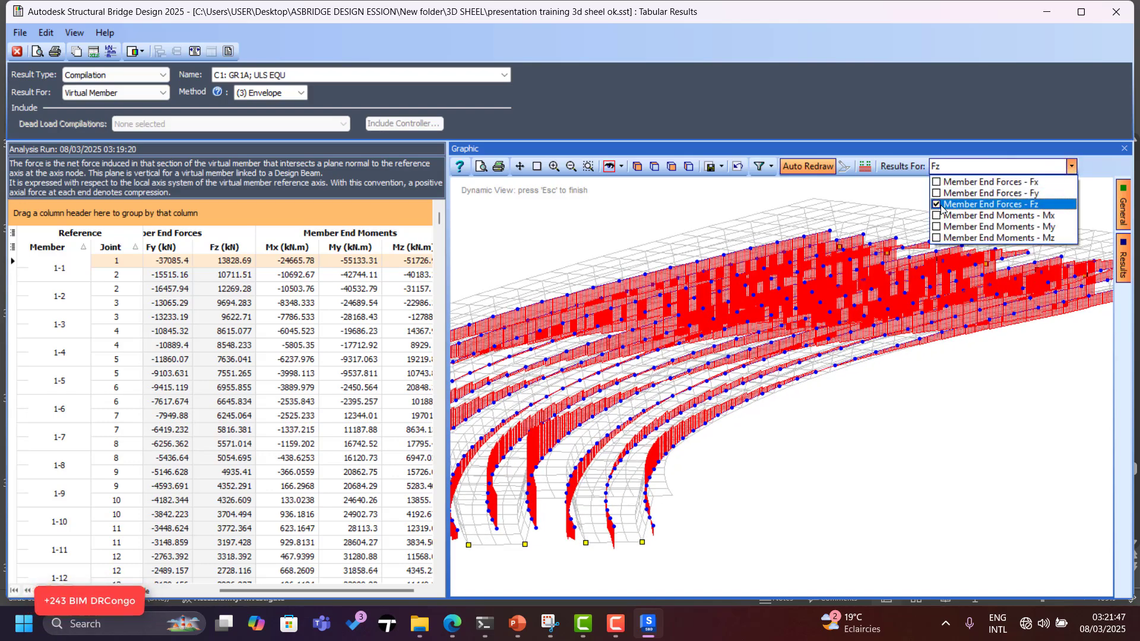
{"action": "scroll", "coordinate": [591, 453], "scroll_direction": "up", "scroll_amount": 2}
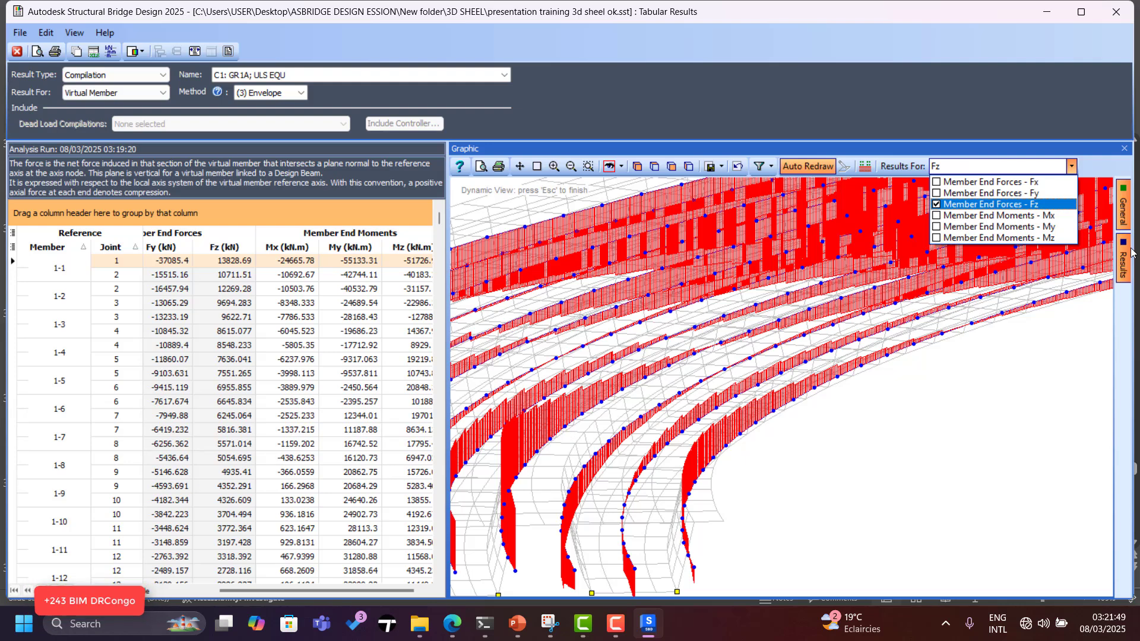
{"action": "left_click", "coordinate": [1131, 252]}
{"action": "mouse_move", "coordinate": [1124, 217]}
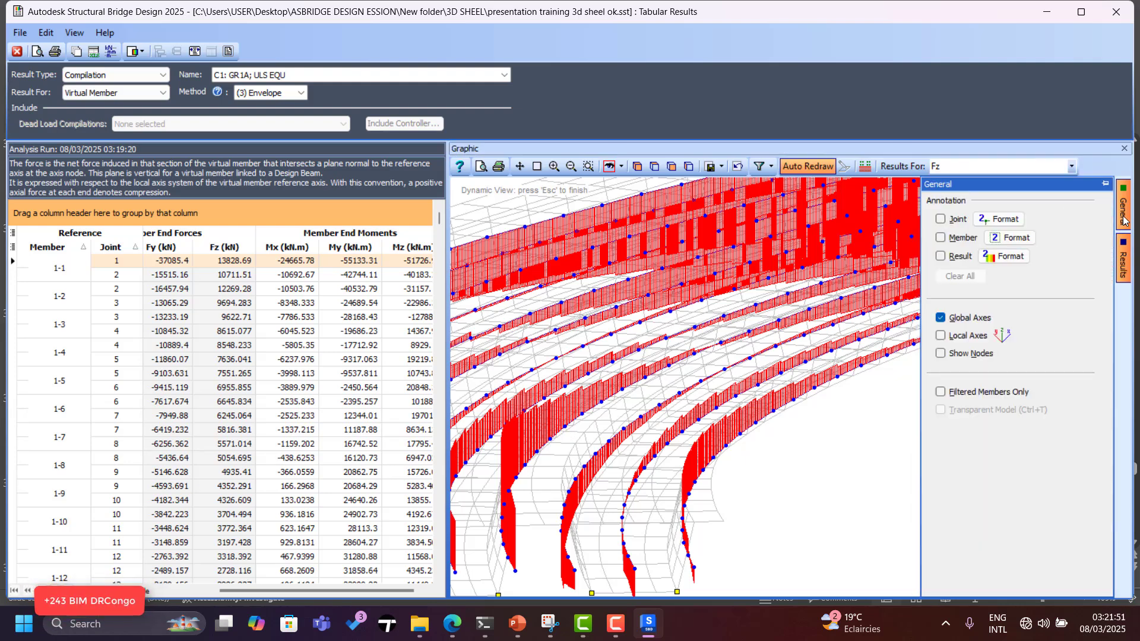
{"action": "left_click", "coordinate": [943, 254]}
{"action": "left_click", "coordinate": [1002, 258]}
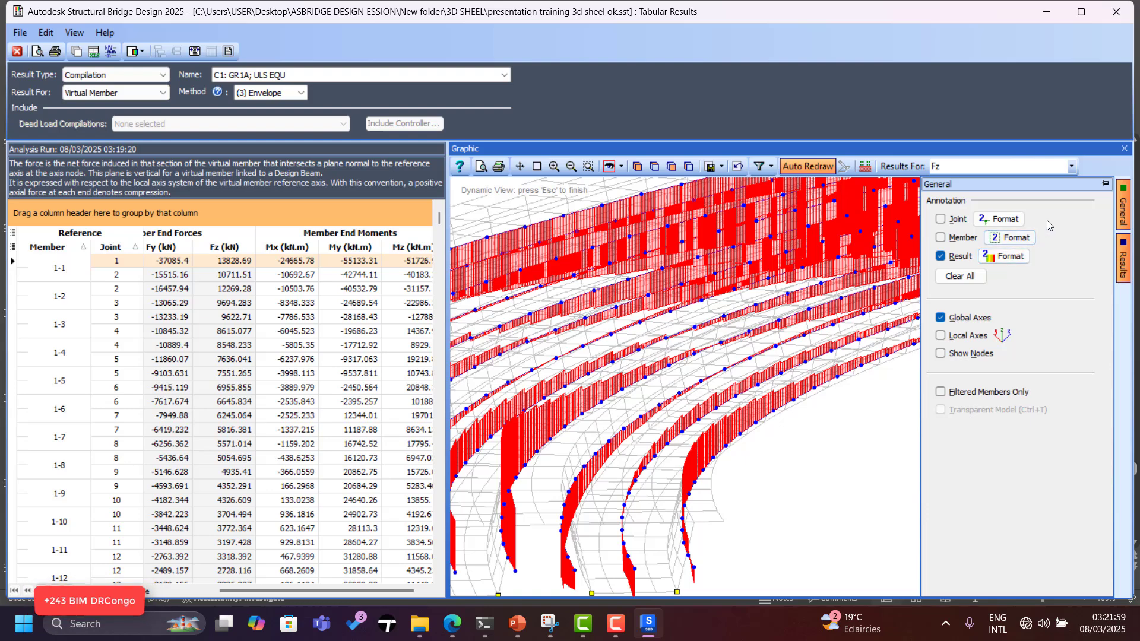
{"action": "left_click", "coordinate": [1009, 256]}
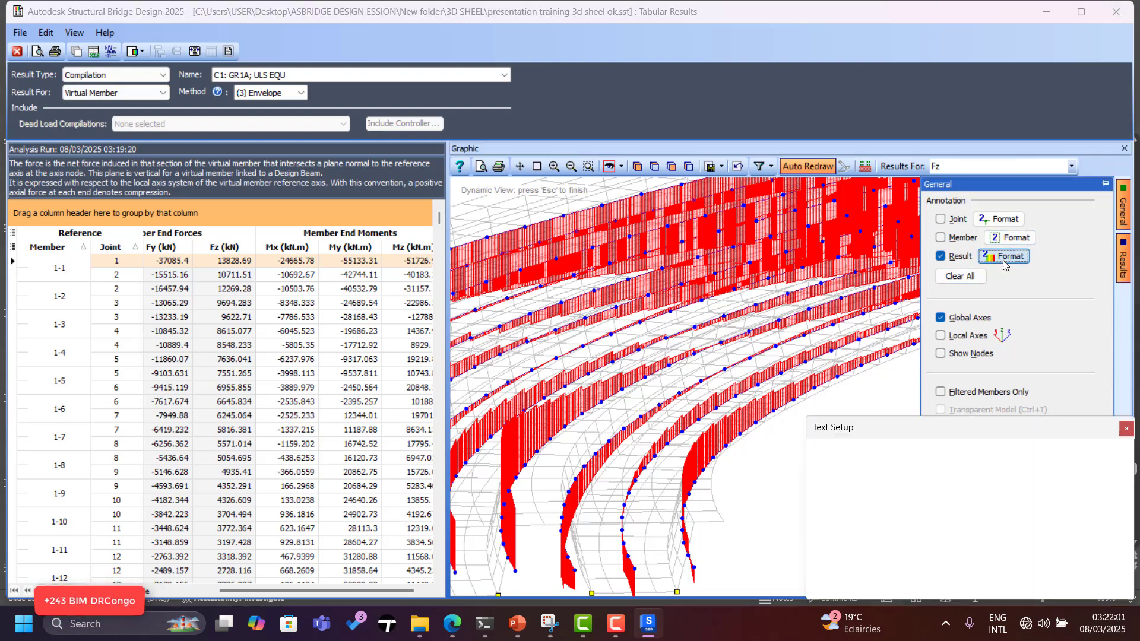
{"action": "left_click", "coordinate": [905, 584]}
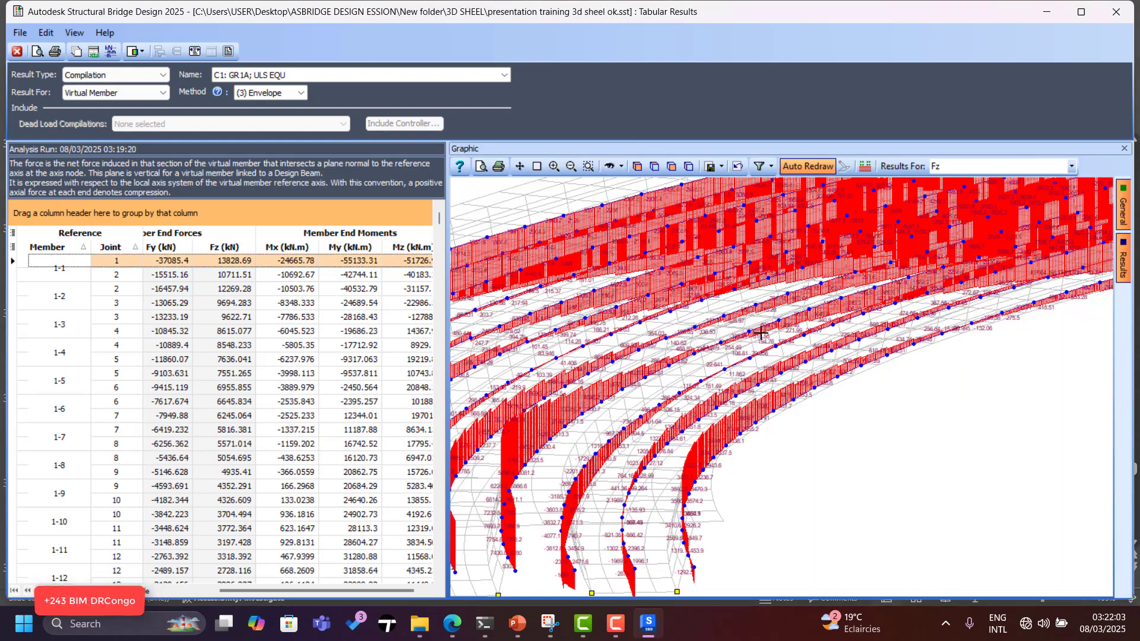
Orbit the labelled bridge through side and curved oblique views.
{"action": "left_click", "coordinate": [610, 166]}
{"action": "left_click_drag", "start_coordinate": [682, 249], "coordinate": [851, 382]}
{"action": "scroll", "coordinate": [852, 382], "scroll_direction": "down", "scroll_amount": 3}
{"action": "scroll", "coordinate": [623, 329], "scroll_direction": "up", "scroll_amount": 5}
{"action": "left_click_drag", "start_coordinate": [647, 313], "coordinate": [775, 383]}
{"action": "scroll", "coordinate": [776, 383], "scroll_direction": "down", "scroll_amount": 3}
{"action": "scroll", "coordinate": [776, 383], "scroll_direction": "down", "scroll_amount": 1}
{"action": "left_click_drag", "start_coordinate": [830, 442], "coordinate": [621, 400]}
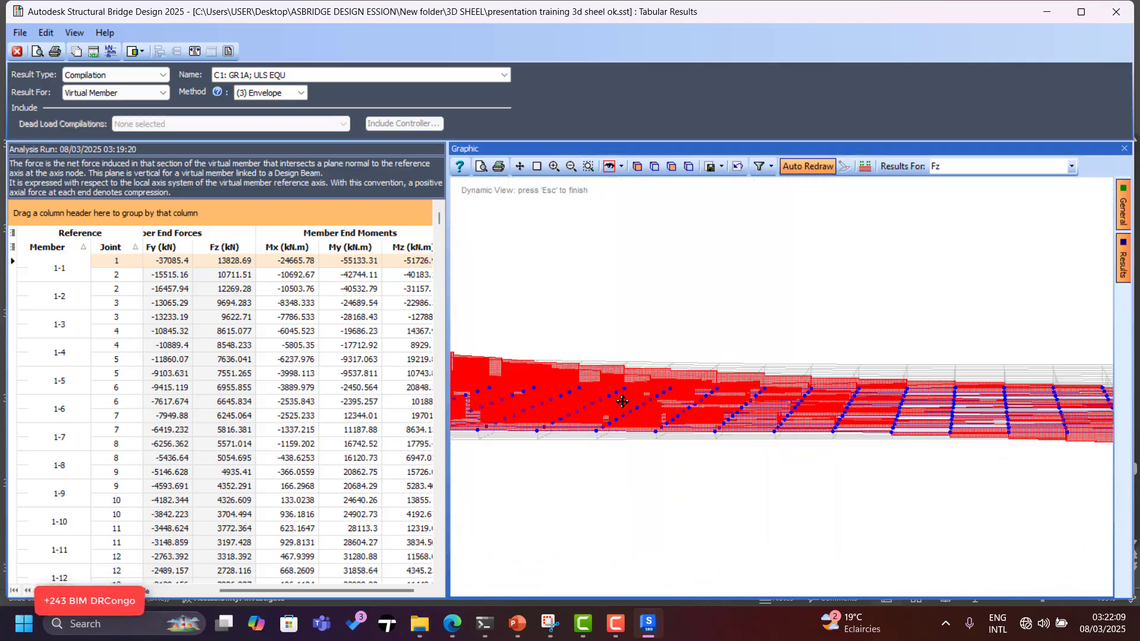
{"action": "scroll", "coordinate": [751, 407], "scroll_direction": "down", "scroll_amount": 3}
{"action": "left_click_drag", "start_coordinate": [752, 407], "coordinate": [954, 247]}
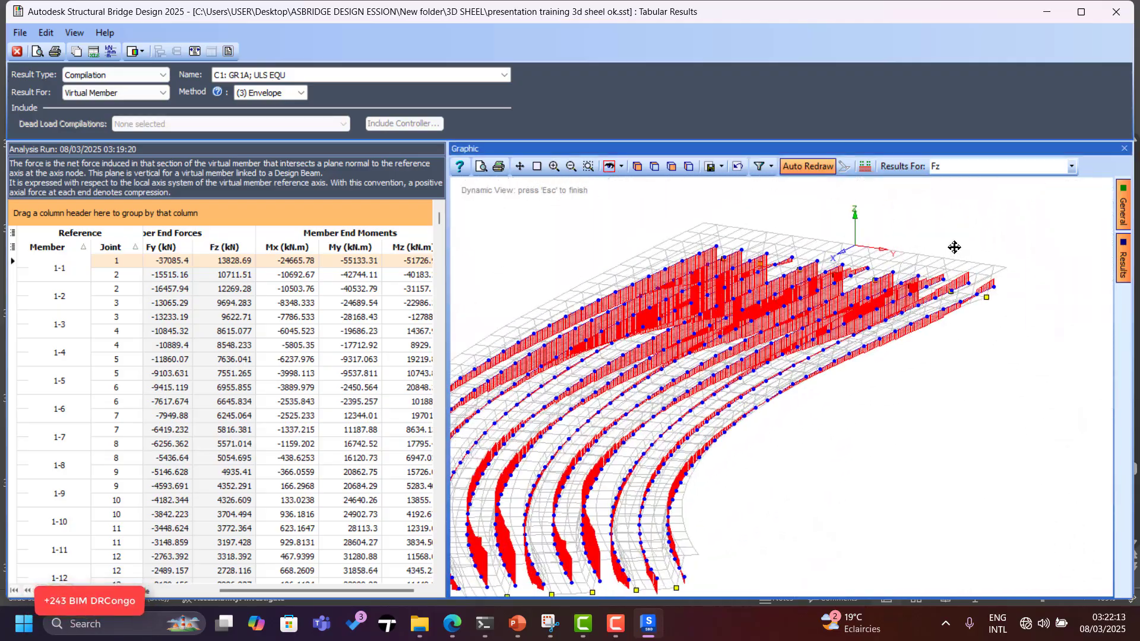
Cycle the virtual member plot through Fy, Fx and Mx diagrams in place of Fz.
{"action": "left_click", "coordinate": [1071, 166]}
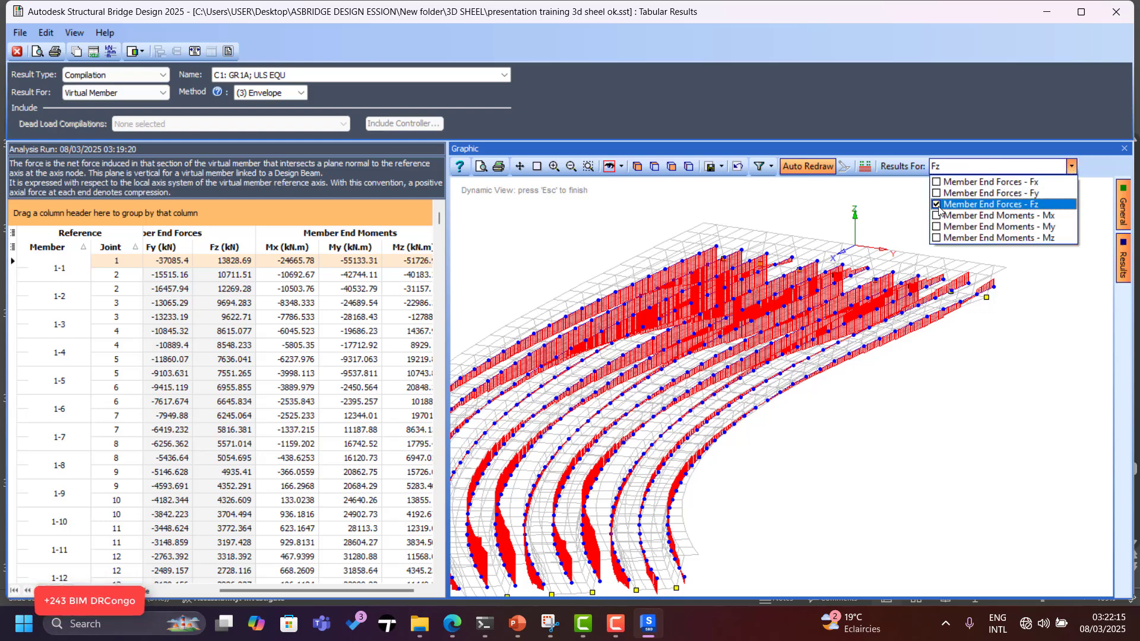
{"action": "left_click", "coordinate": [936, 205]}
{"action": "left_click", "coordinate": [936, 194]}
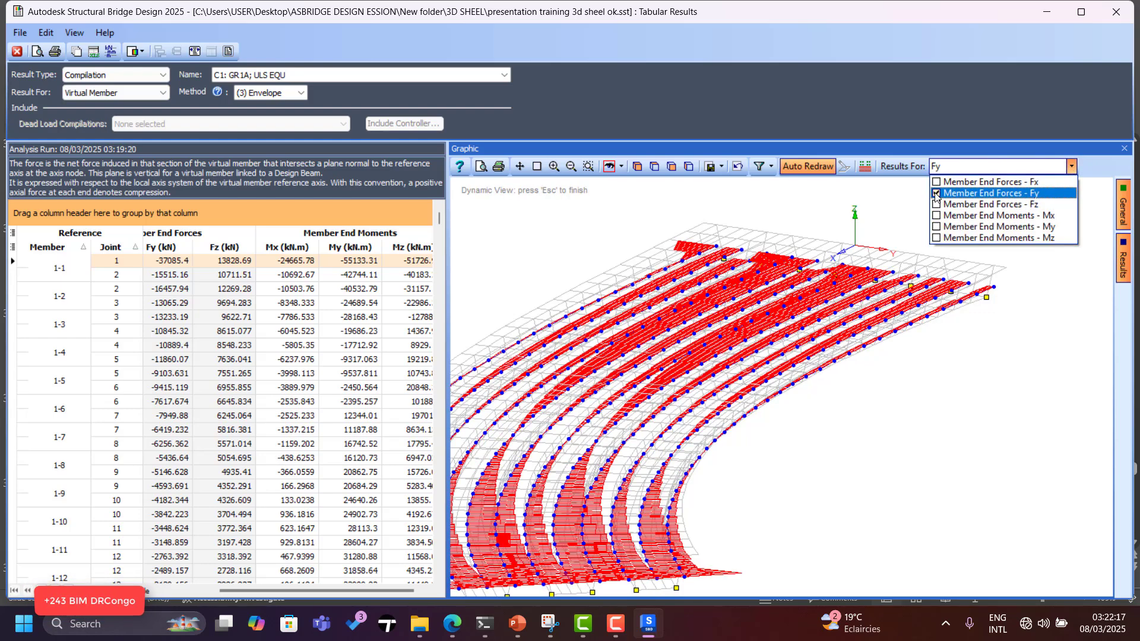
{"action": "left_click", "coordinate": [936, 194]}
{"action": "left_click", "coordinate": [937, 183]}
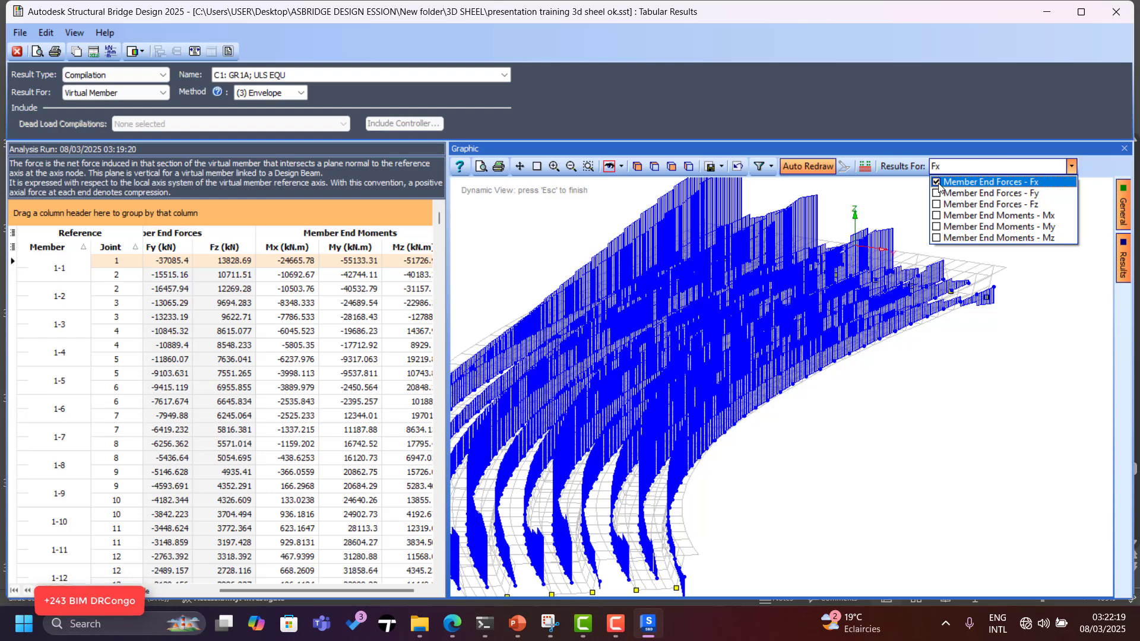
{"action": "left_click", "coordinate": [937, 183]}
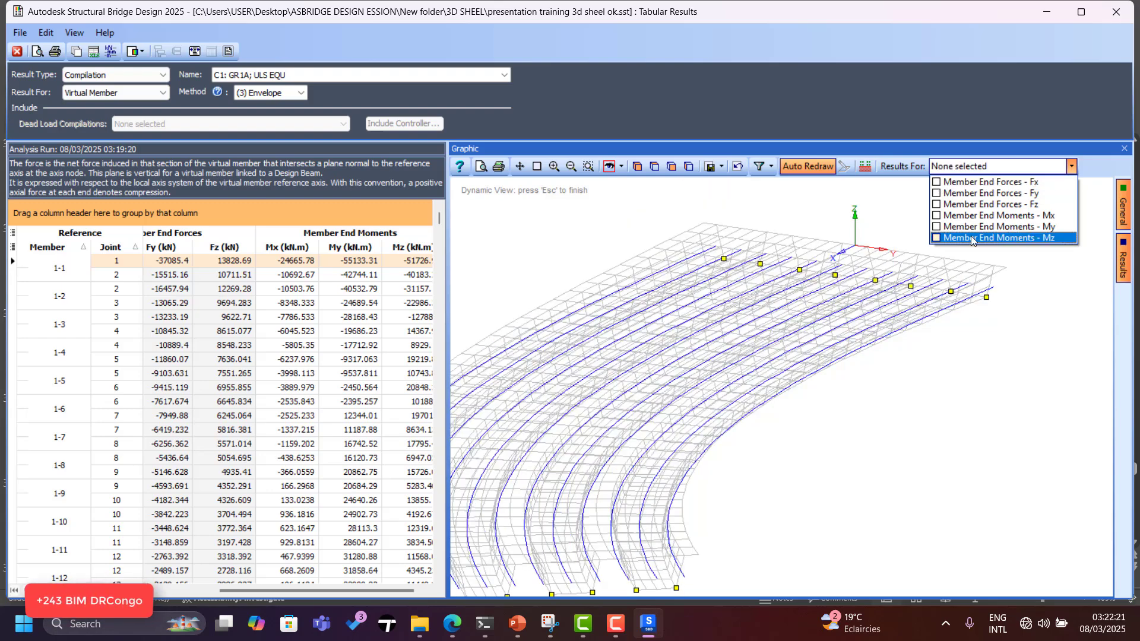
{"action": "left_click", "coordinate": [937, 216]}
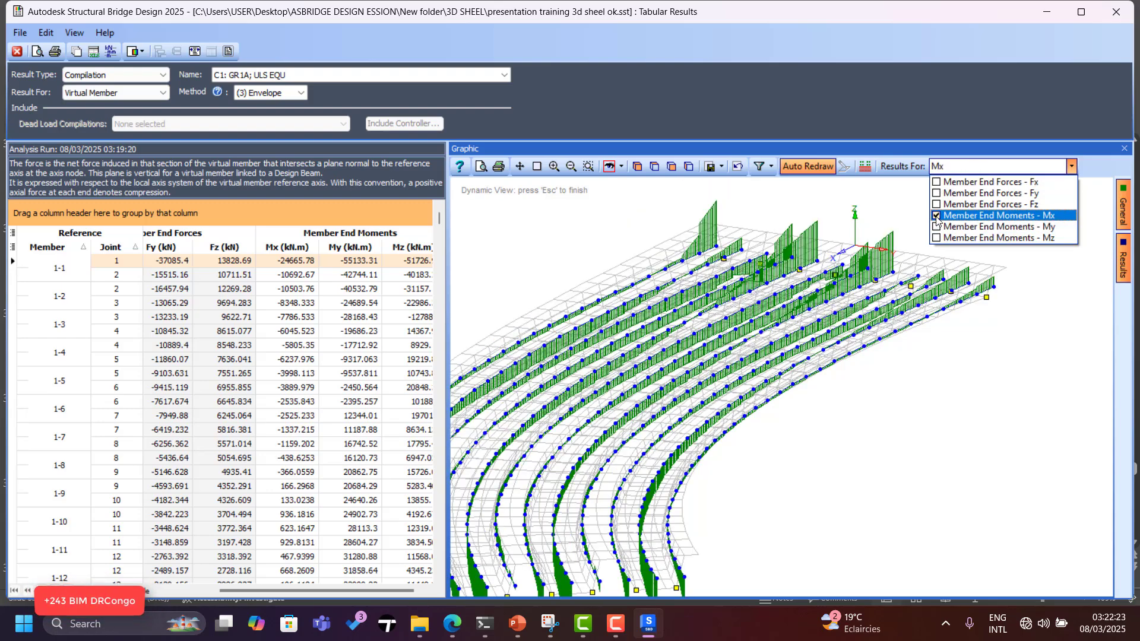
Plot My end moments, view them sideways, and set Method to (2) Original.
{"action": "left_click", "coordinate": [937, 216]}
{"action": "left_click", "coordinate": [937, 228]}
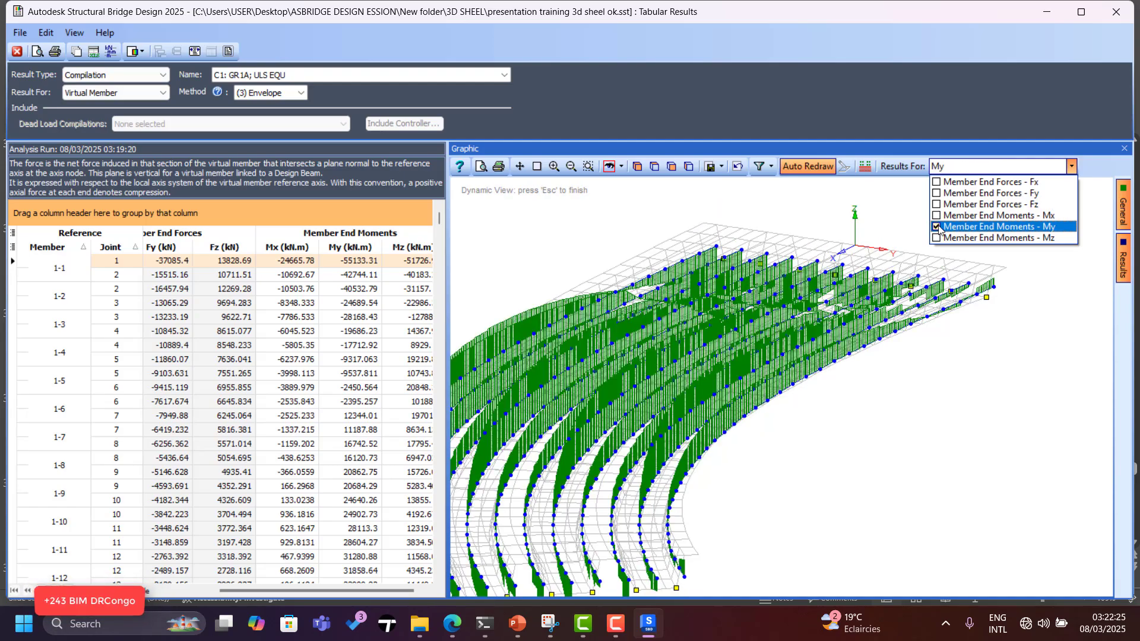
{"action": "left_click_drag", "start_coordinate": [781, 236], "coordinate": [632, 494]}
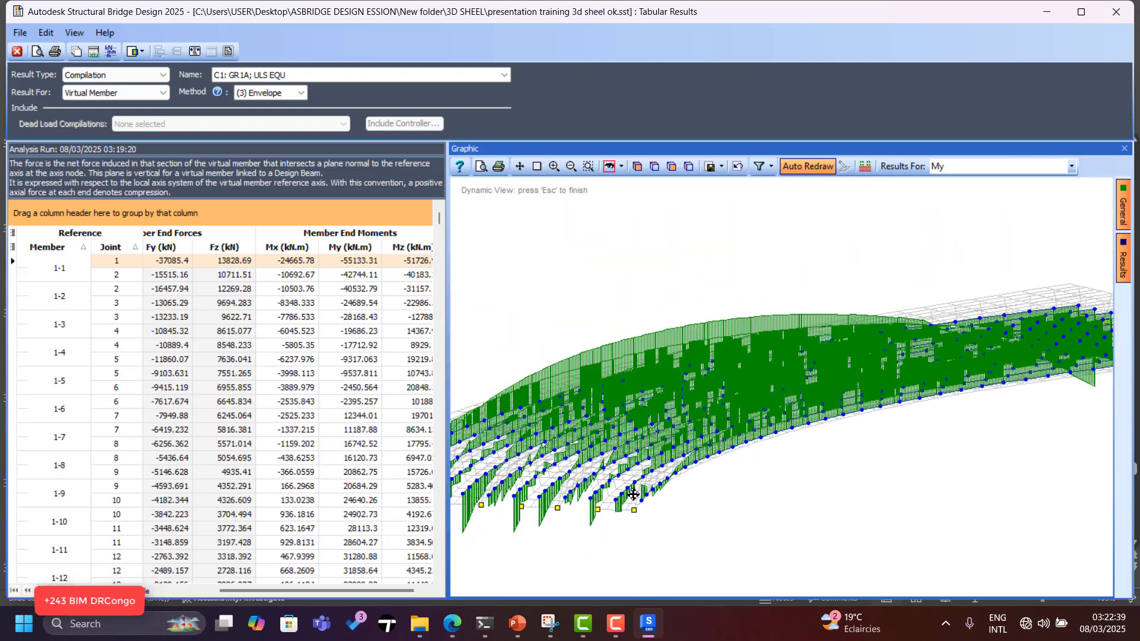
{"action": "left_click", "coordinate": [301, 93]}
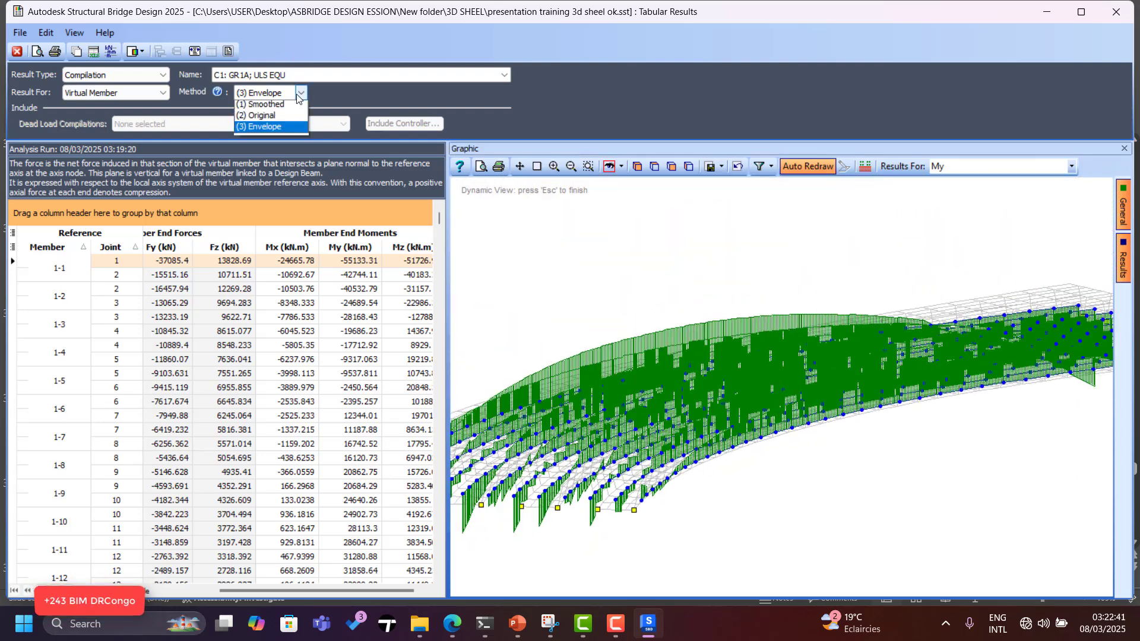
{"action": "left_click", "coordinate": [280, 118]}
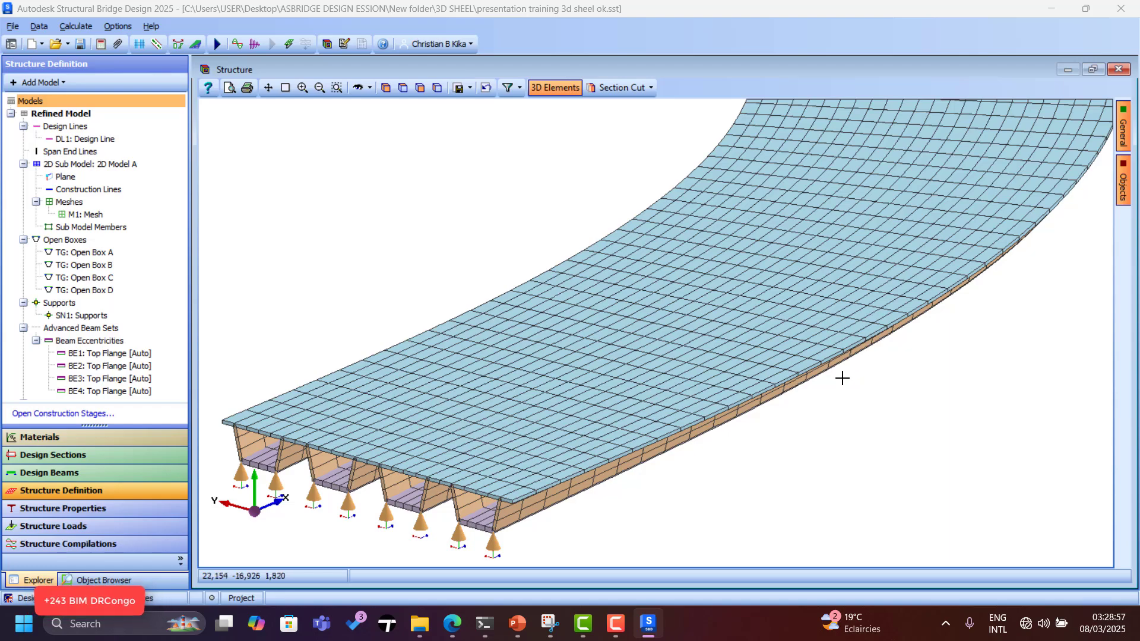
Browse the Calculate and Options menus, then save the curved box-girder model.
{"action": "scroll", "coordinate": [472, 344], "scroll_direction": "down", "scroll_amount": 3}
{"action": "scroll", "coordinate": [473, 342], "scroll_direction": "up", "scroll_amount": 3}
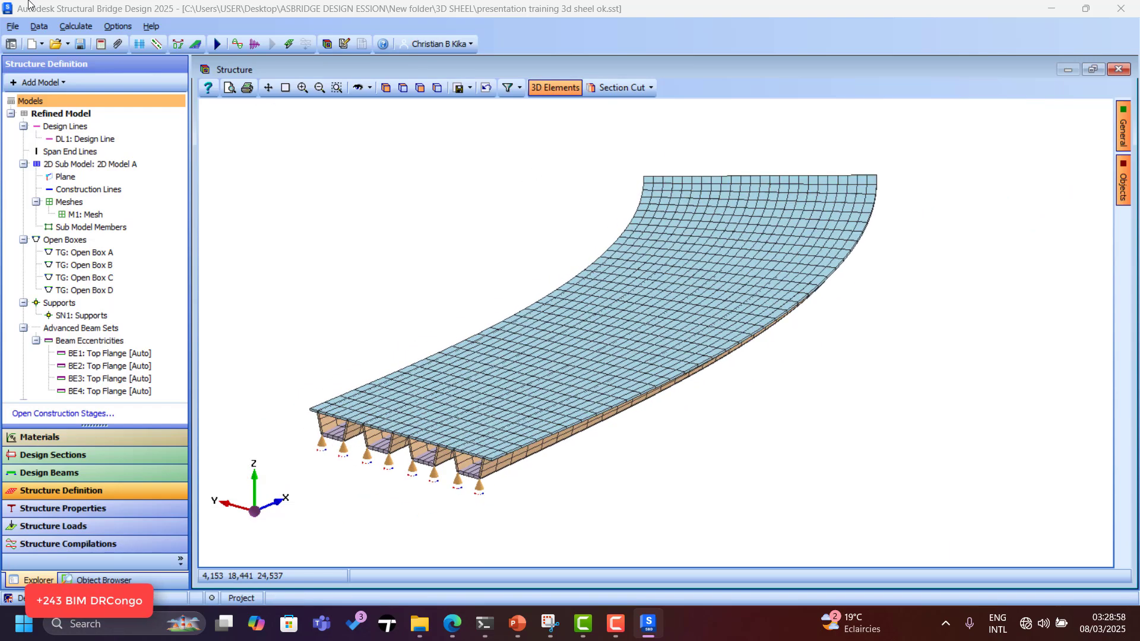
{"action": "left_click", "coordinate": [70, 26]}
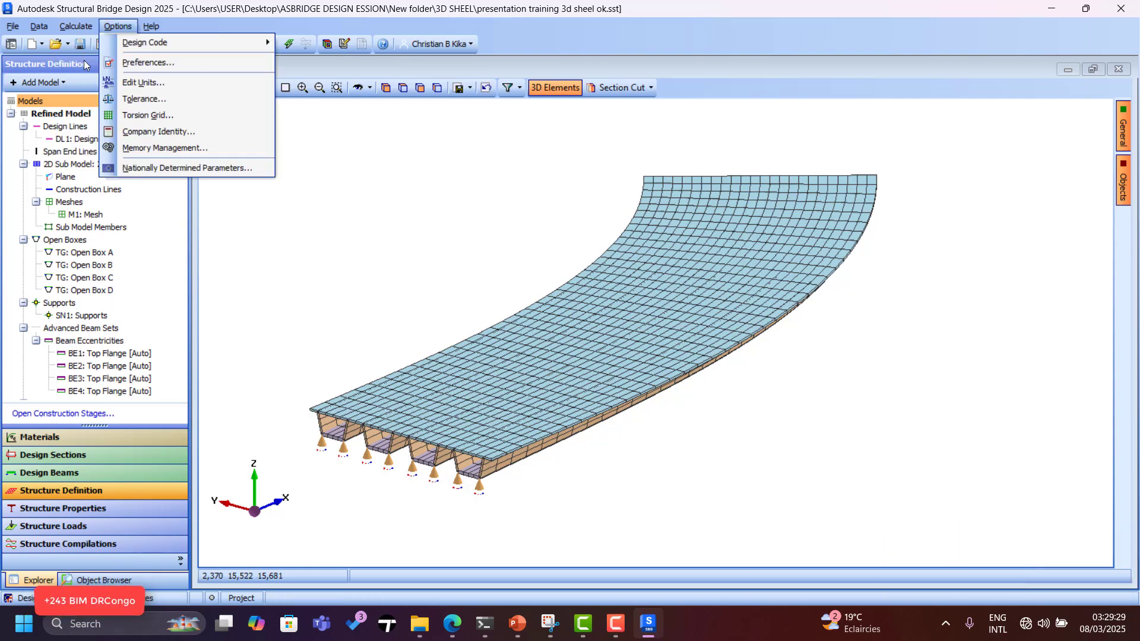
{"action": "left_click", "coordinate": [285, 265]}
{"action": "left_click", "coordinate": [82, 49]}
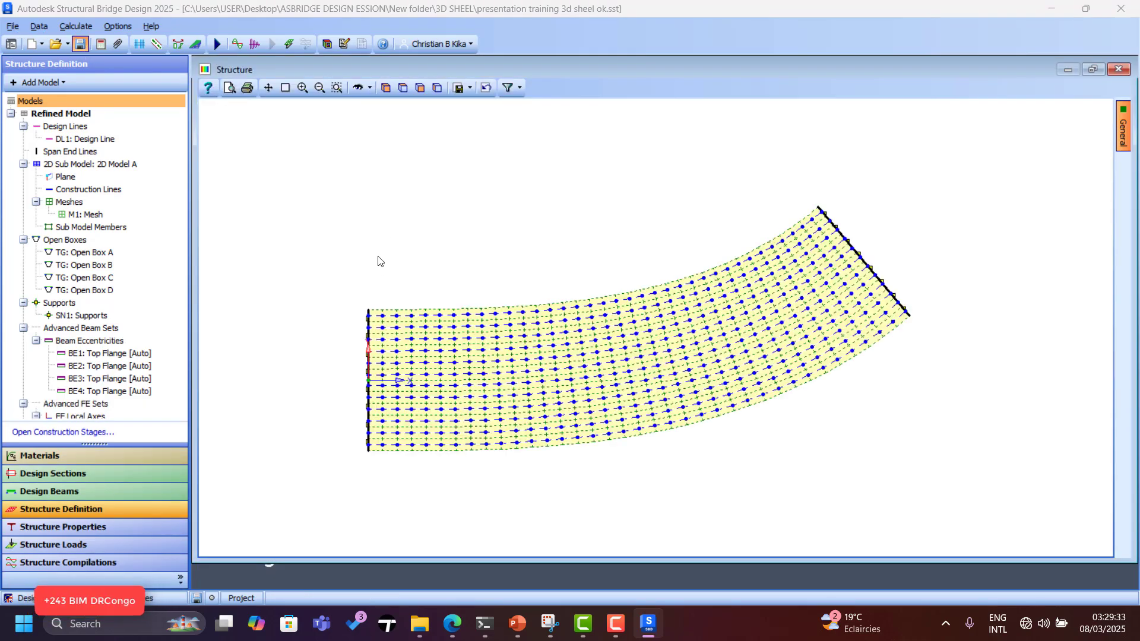
Open recent file 3D SHEEL FE.sst, dismiss Project Overview and show structure results.
{"action": "left_click", "coordinate": [13, 26]}
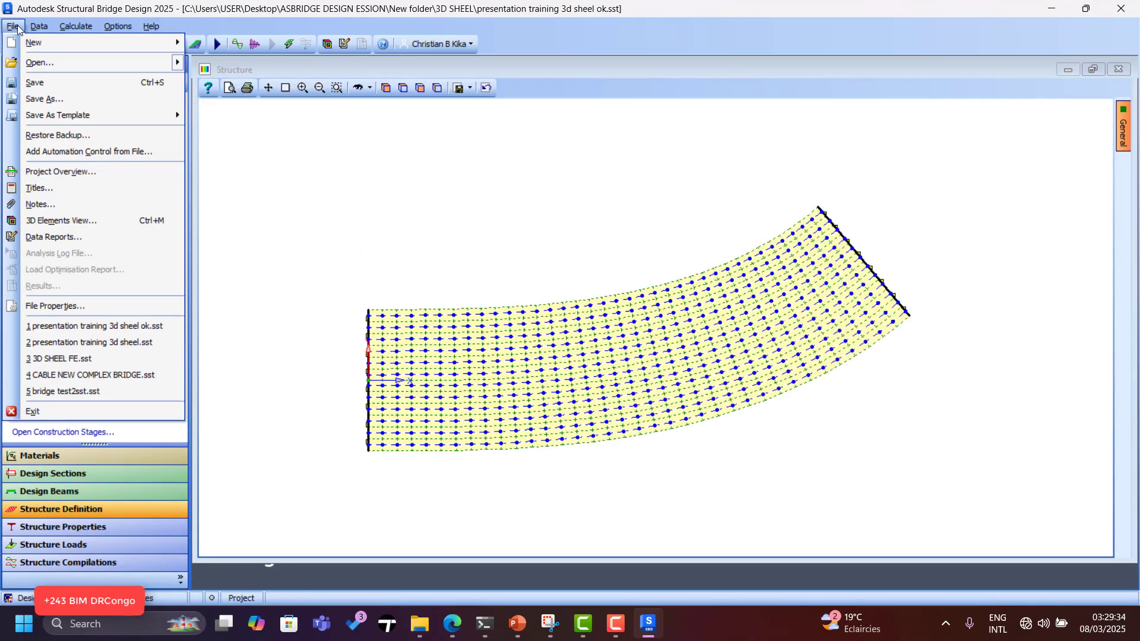
{"action": "left_click", "coordinate": [94, 359]}
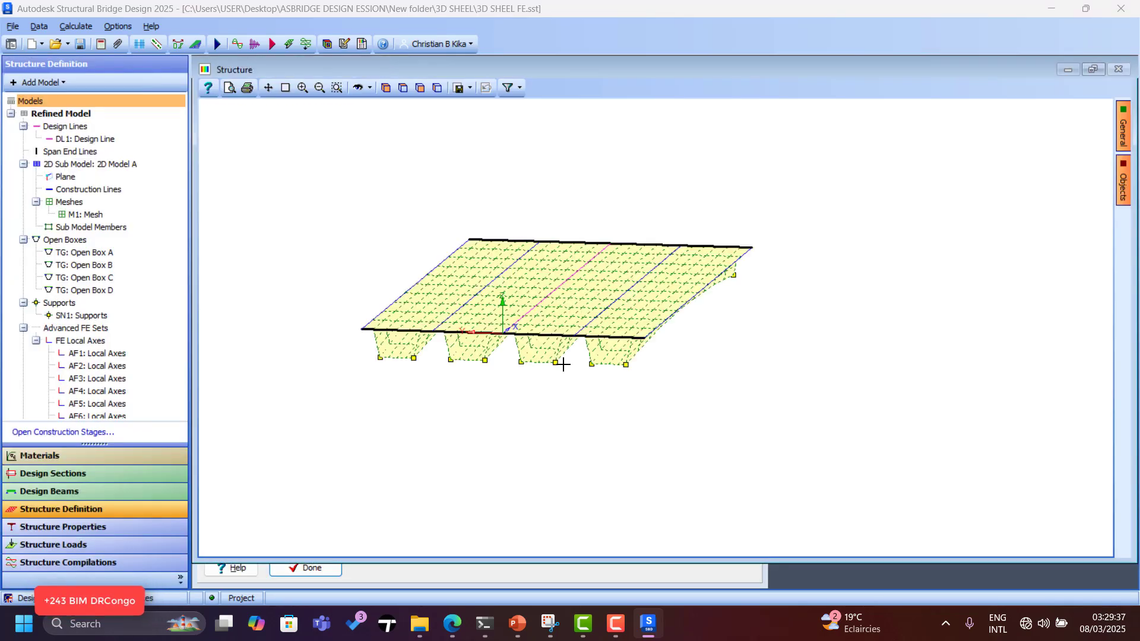
{"action": "left_click", "coordinate": [308, 569]}
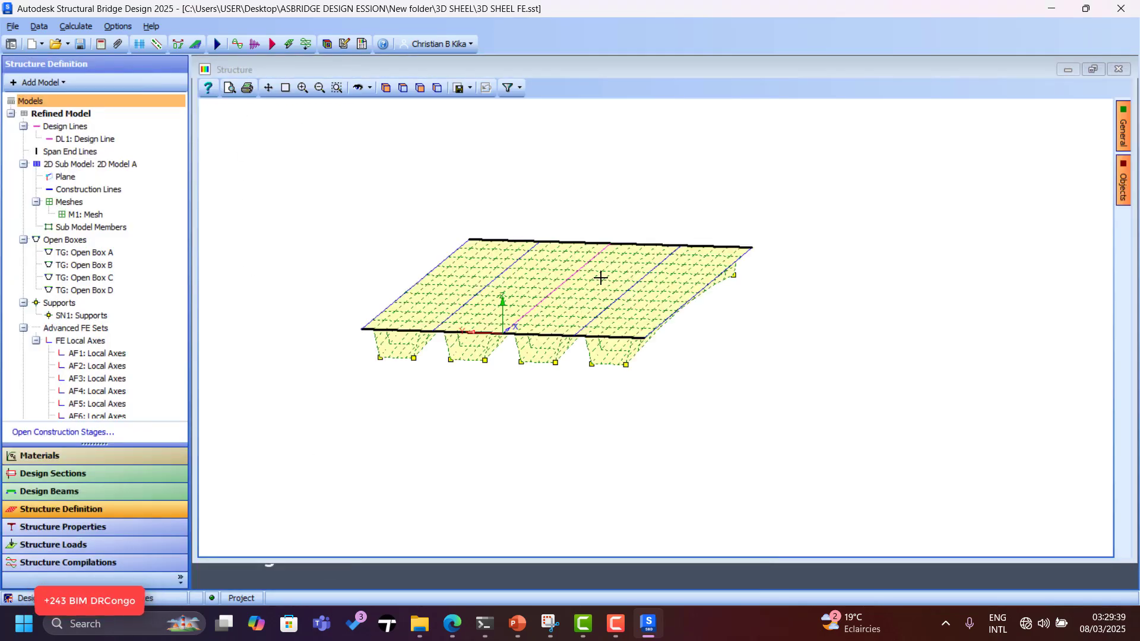
{"action": "scroll", "coordinate": [601, 277], "scroll_direction": "up", "scroll_amount": 2}
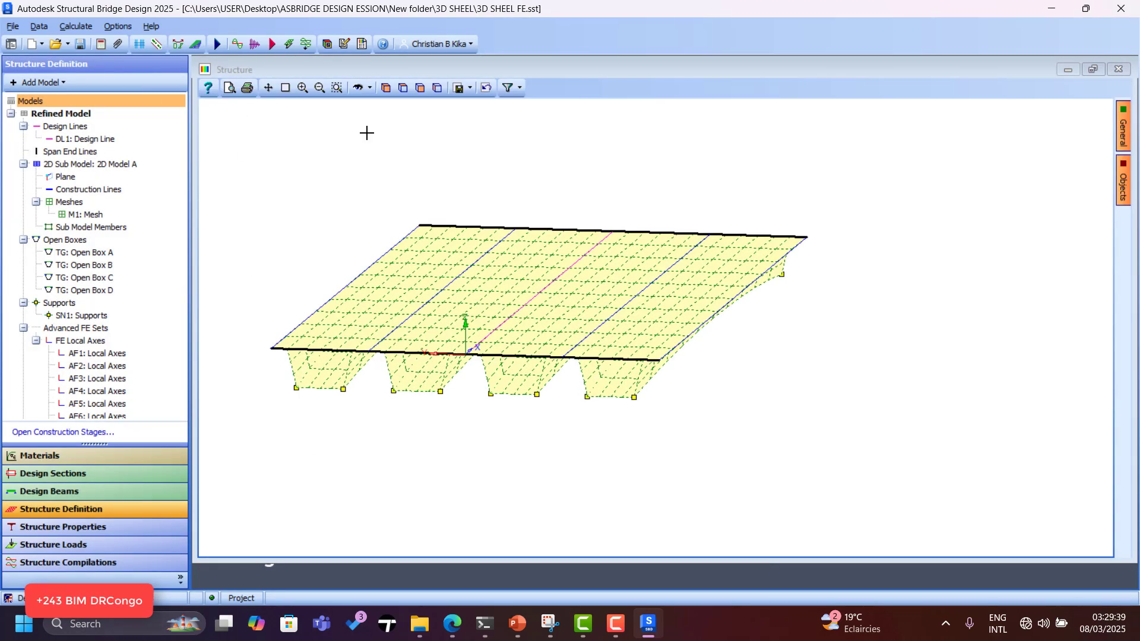
{"action": "left_click", "coordinate": [362, 44]}
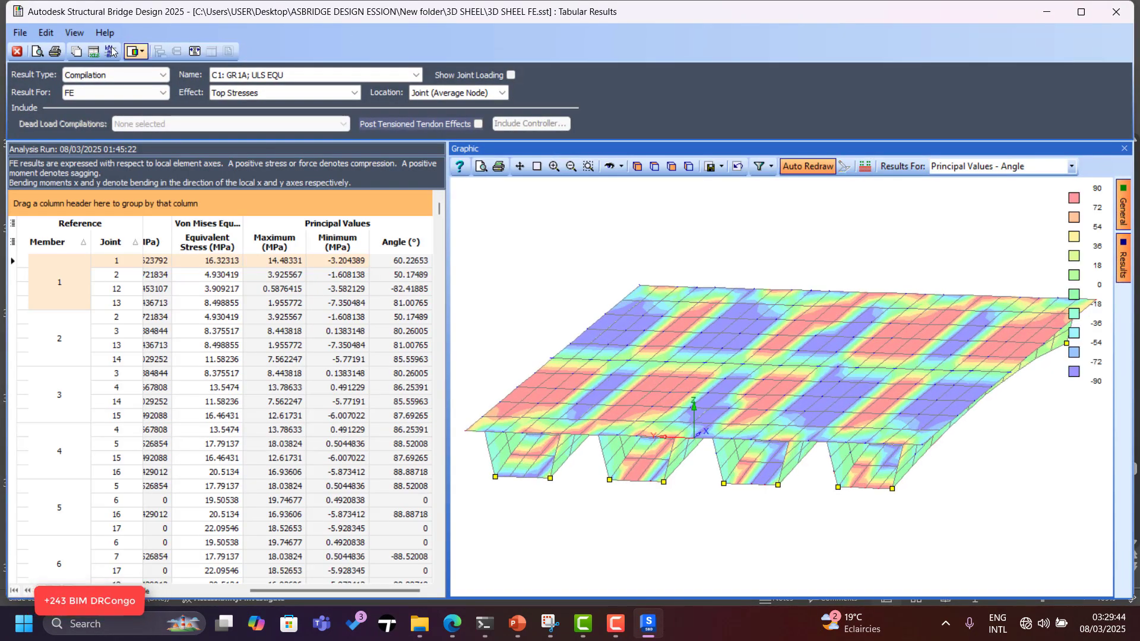
Switch the Result Type to Influence Surface and select joint 2 in the coefficients table.
{"action": "left_click", "coordinate": [147, 74]}
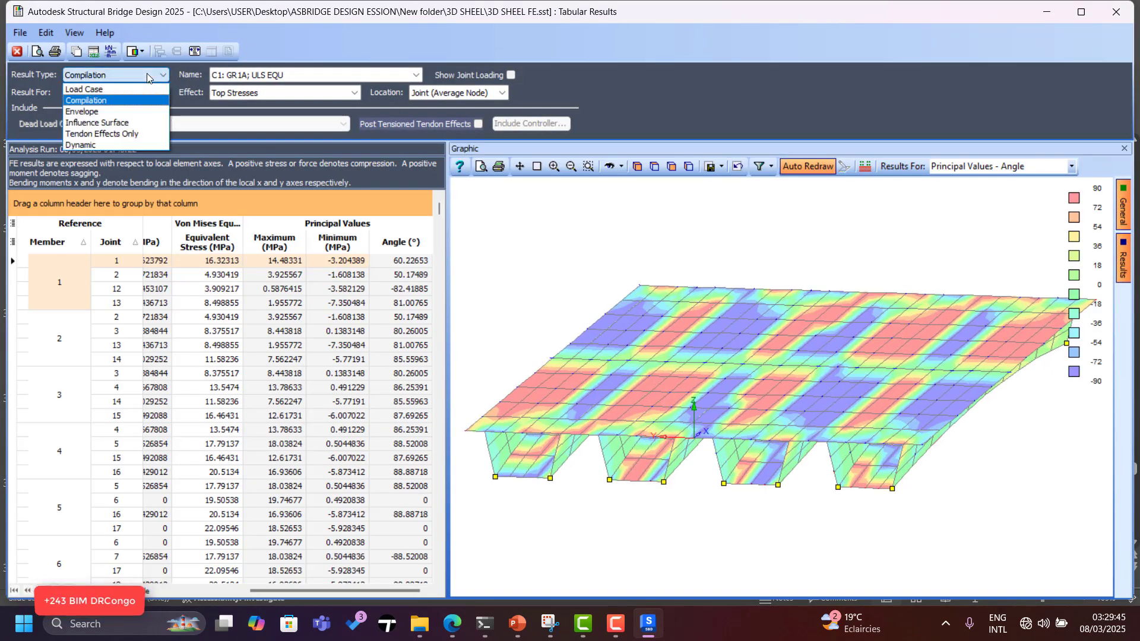
{"action": "left_click", "coordinate": [116, 127]}
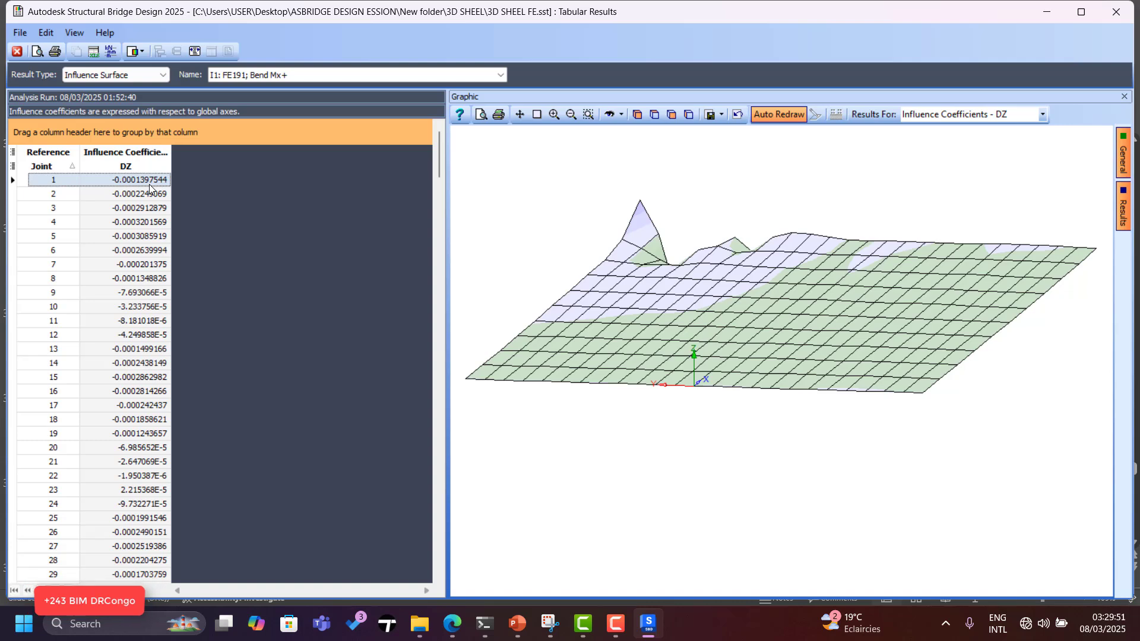
{"action": "key", "text": "Down"}
{"action": "key", "text": "Down"}
{"action": "key", "text": "Down"}
{"action": "key", "text": "Down"}
{"action": "key", "text": "Down"}
{"action": "key", "text": "Down"}
{"action": "key", "text": "Down"}
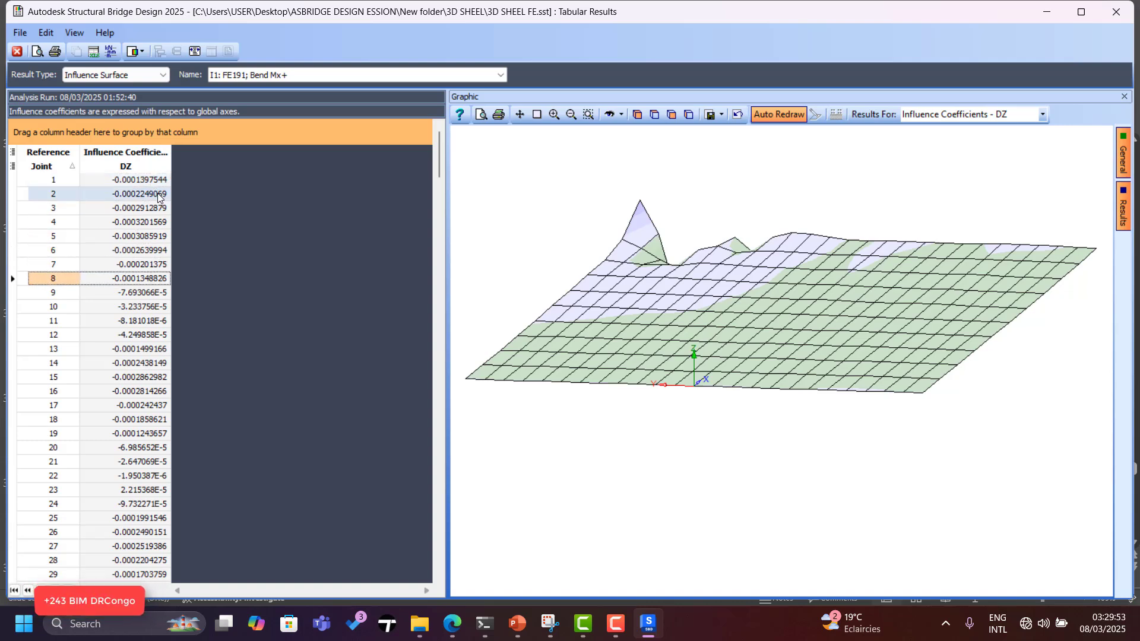
{"action": "left_click", "coordinate": [158, 196]}
Step through influence surfaces from I1 via I17 and I22 to I27: FE19.
{"action": "left_click", "coordinate": [315, 76]}
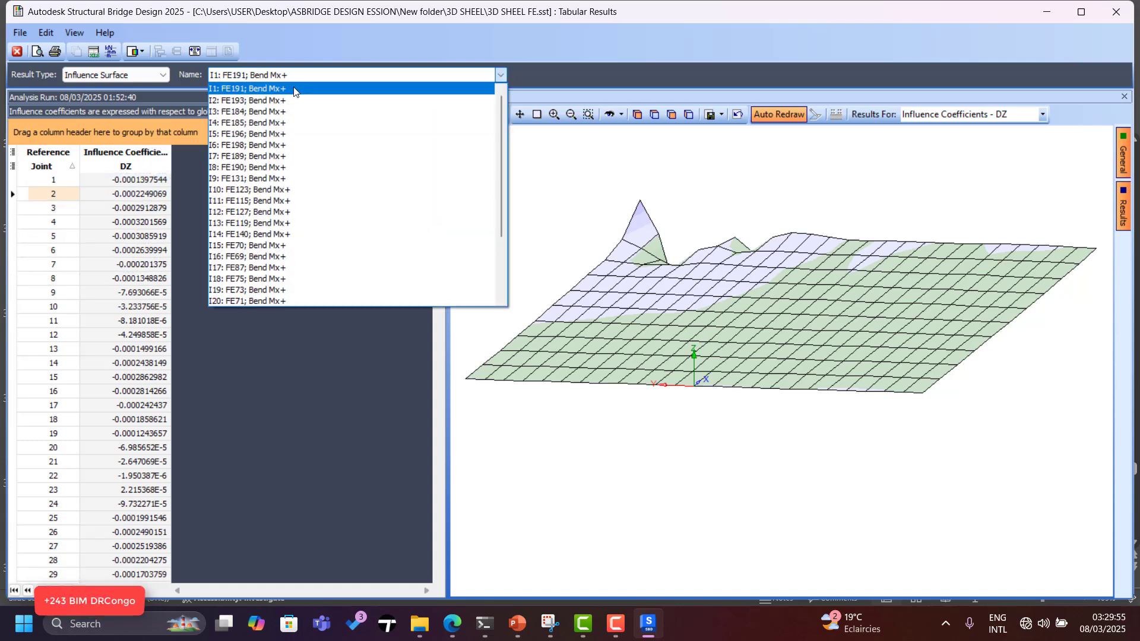
{"action": "left_click", "coordinate": [294, 88]}
{"action": "key", "text": "Down"}
{"action": "key", "text": "Down"}
{"action": "key", "text": "Down"}
{"action": "key", "text": "Down"}
{"action": "key", "text": "Down"}
{"action": "key", "text": "Down"}
{"action": "key", "text": "Down"}
{"action": "key", "text": "Down"}
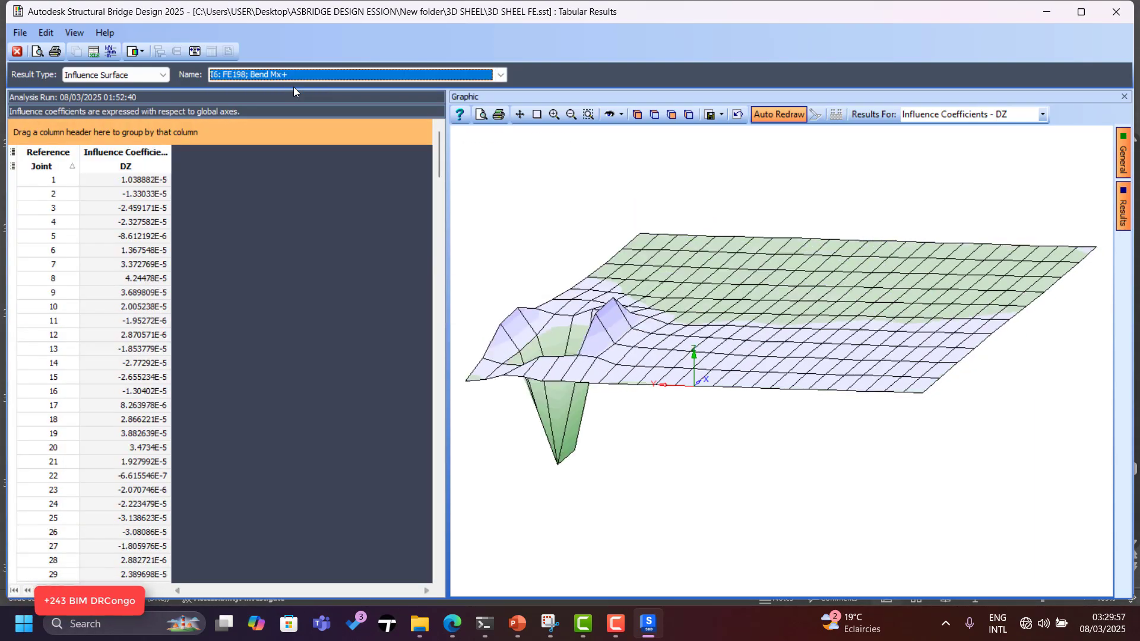
{"action": "key", "text": "Down"}
{"action": "key", "text": "Down"}
{"action": "key", "text": "Down"}
{"action": "key", "text": "Down"}
{"action": "key", "text": "Down"}
{"action": "key", "text": "Down"}
{"action": "key", "text": "Down"}
{"action": "key", "text": "Down"}
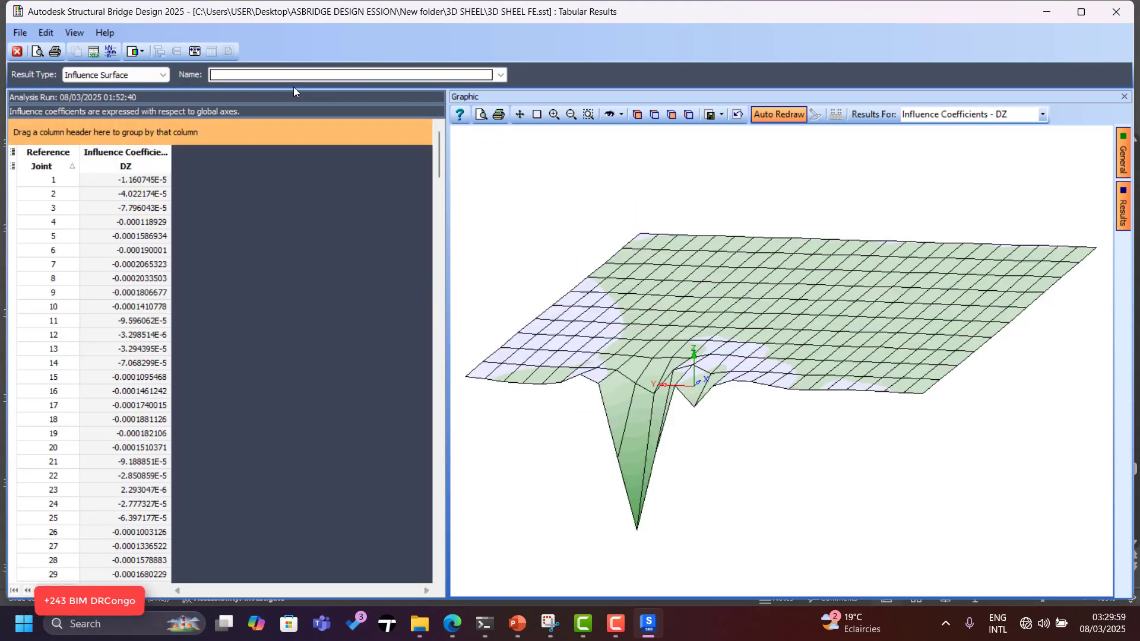
{"action": "key", "text": "Down"}
{"action": "key", "text": "Down"}
{"action": "key", "text": "Down"}
{"action": "key", "text": "Down"}
{"action": "key", "text": "Down"}
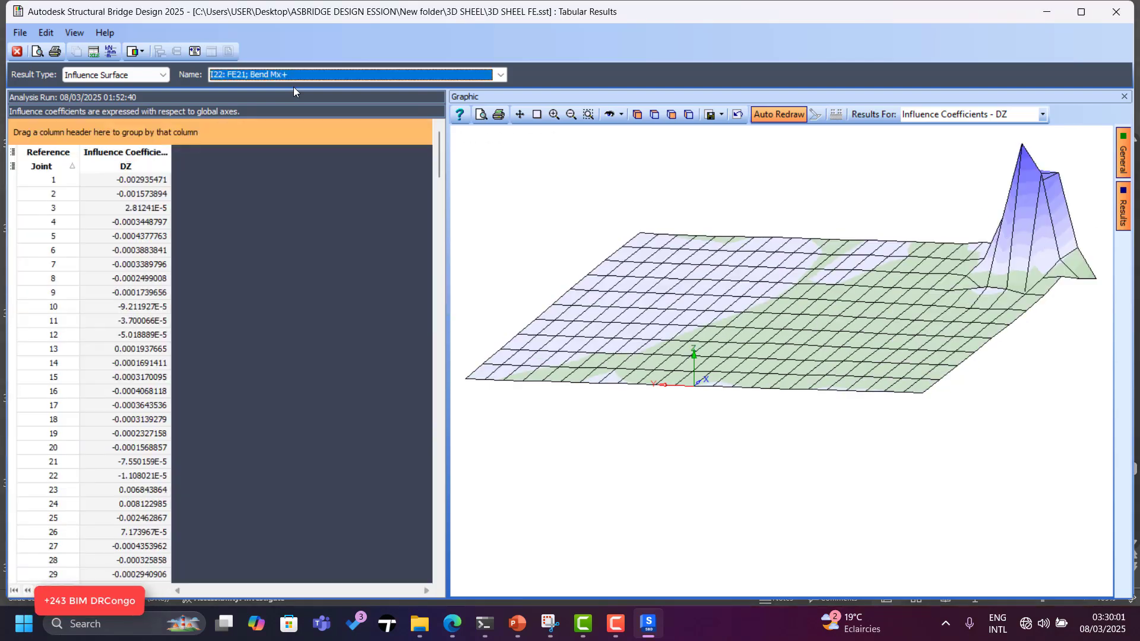
{"action": "key", "text": "Down"}
{"action": "key", "text": "Down"}
{"action": "key", "text": "Down"}
{"action": "key", "text": "Down"}
{"action": "key", "text": "Down"}
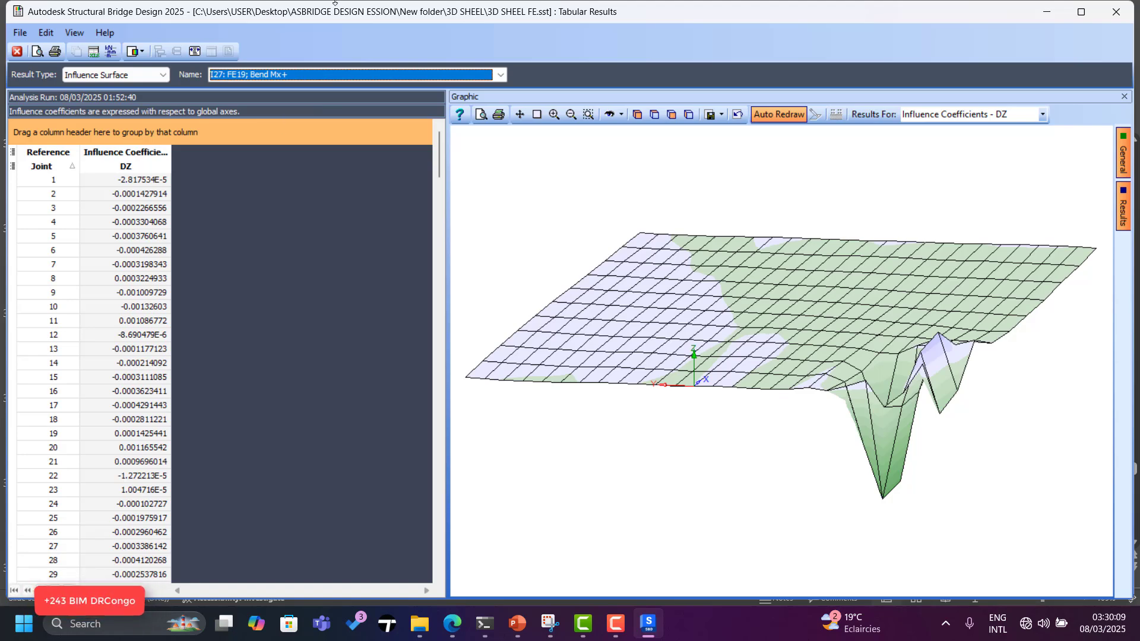
Close the Tabular Results and display the straight deck and four box girders as solid 3D elements.
{"action": "left_click", "coordinate": [20, 56]}
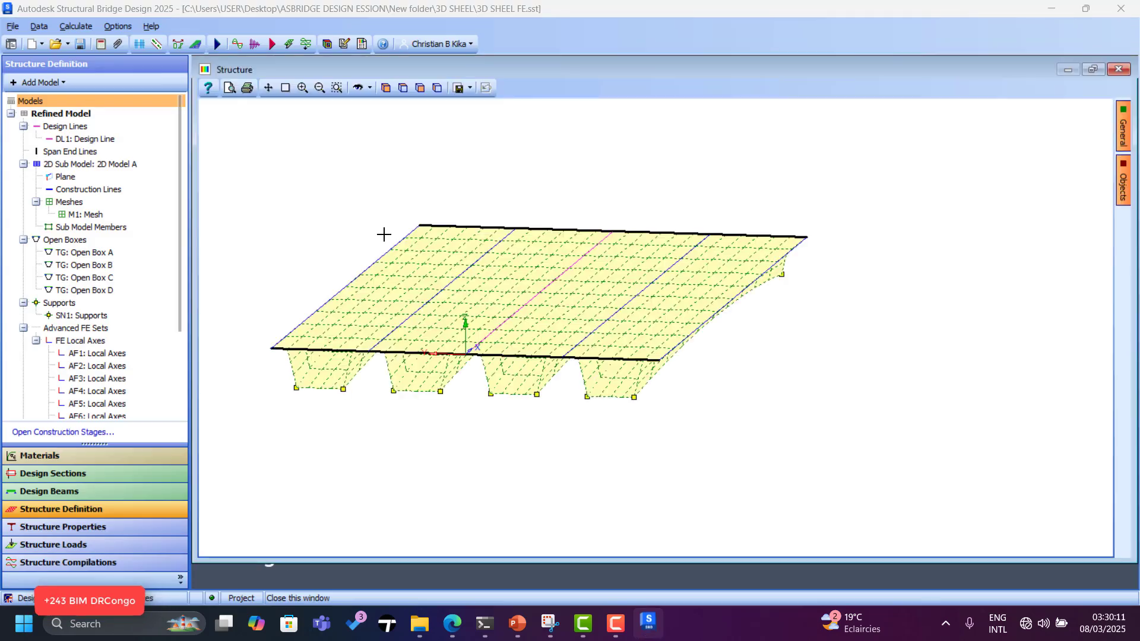
{"action": "scroll", "coordinate": [508, 284], "scroll_direction": "up", "scroll_amount": 2}
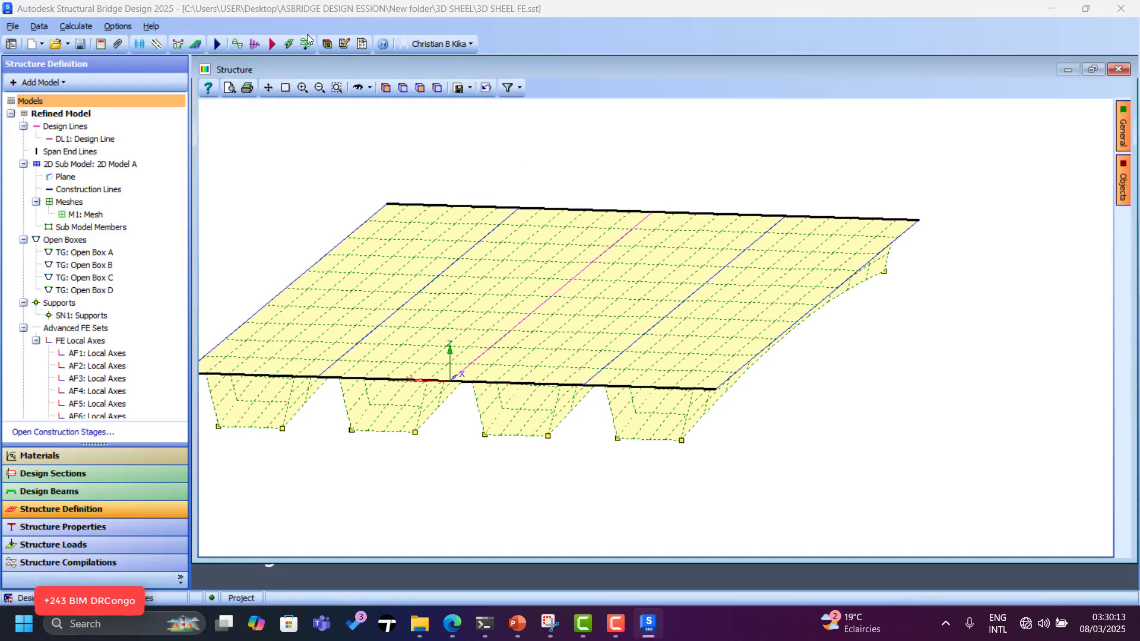
{"action": "left_click", "coordinate": [327, 45]}
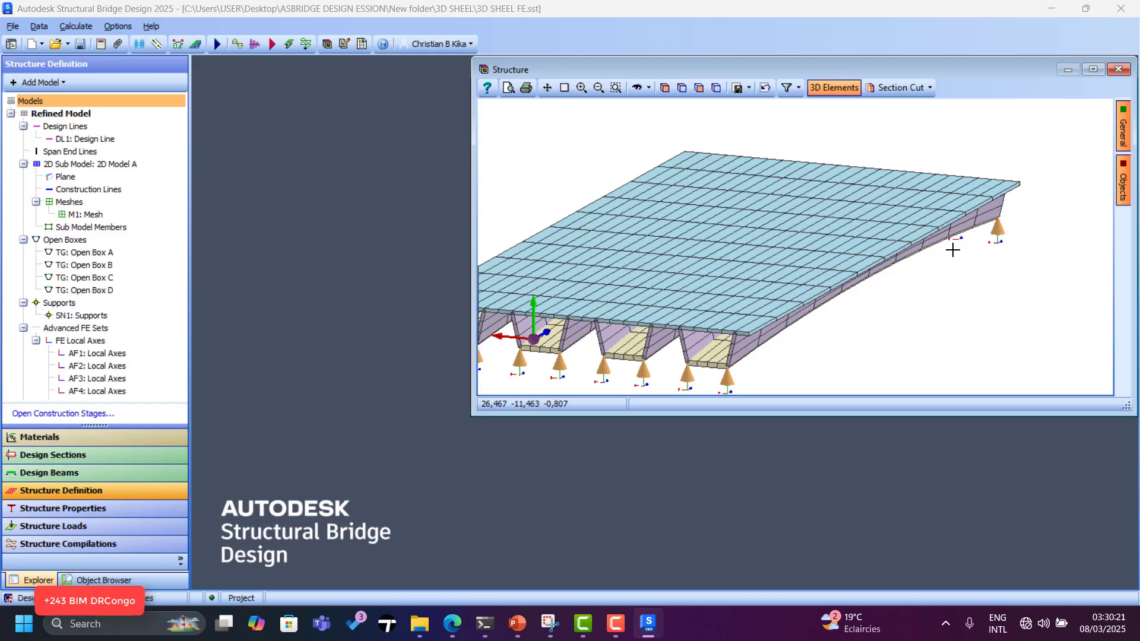
{"action": "scroll", "coordinate": [944, 261], "scroll_direction": "down", "scroll_amount": 2}
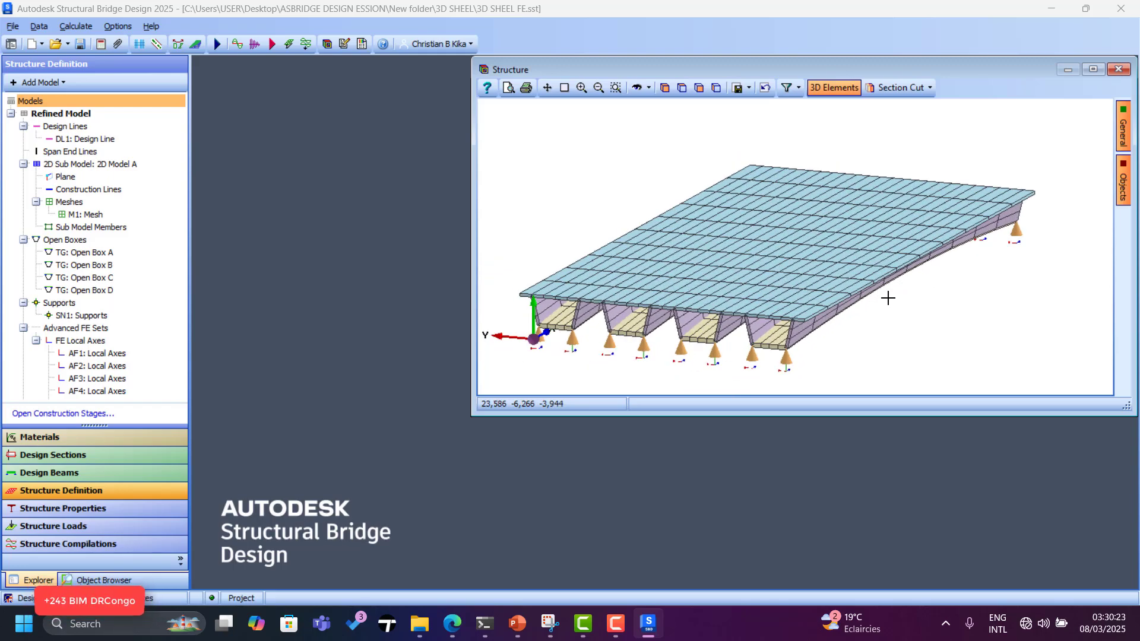